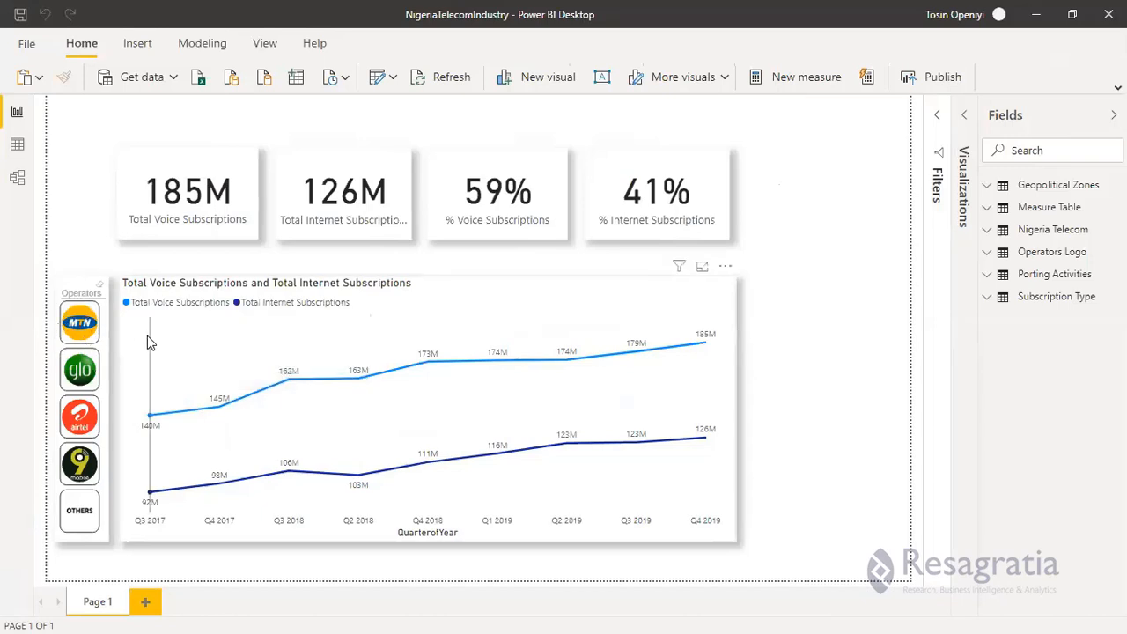
# Step: Filter the report by MTN, Glo and Airtel in the Operators slicer, and clear the selection
pyautogui.click(81, 324)
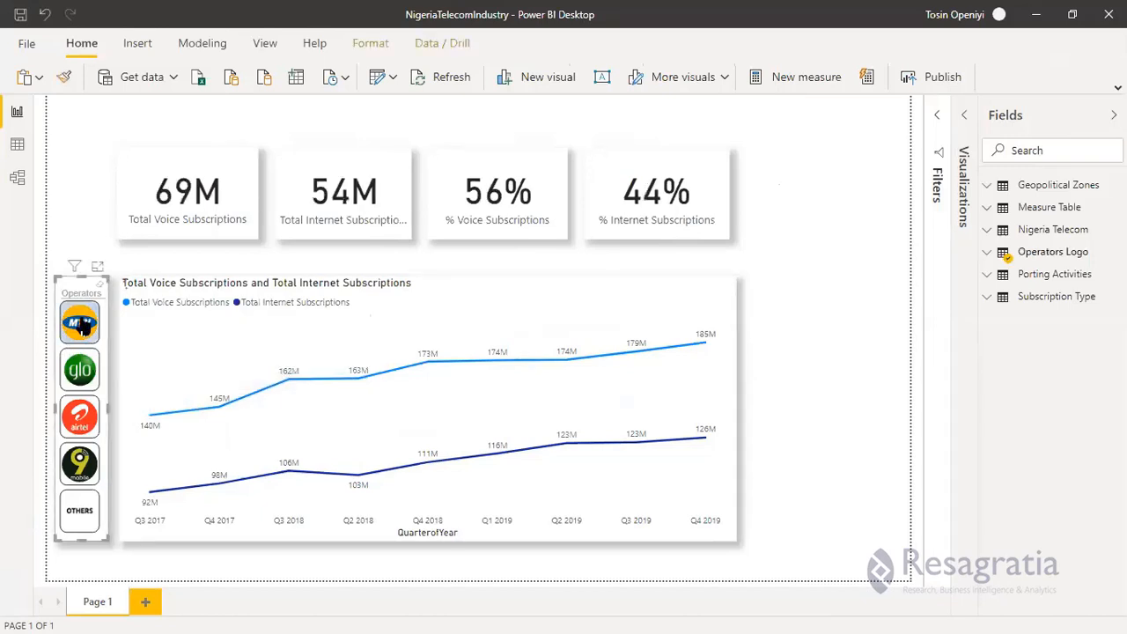
pyautogui.keyDown('ctrl'); pyautogui.click(81, 380); pyautogui.keyUp('ctrl')
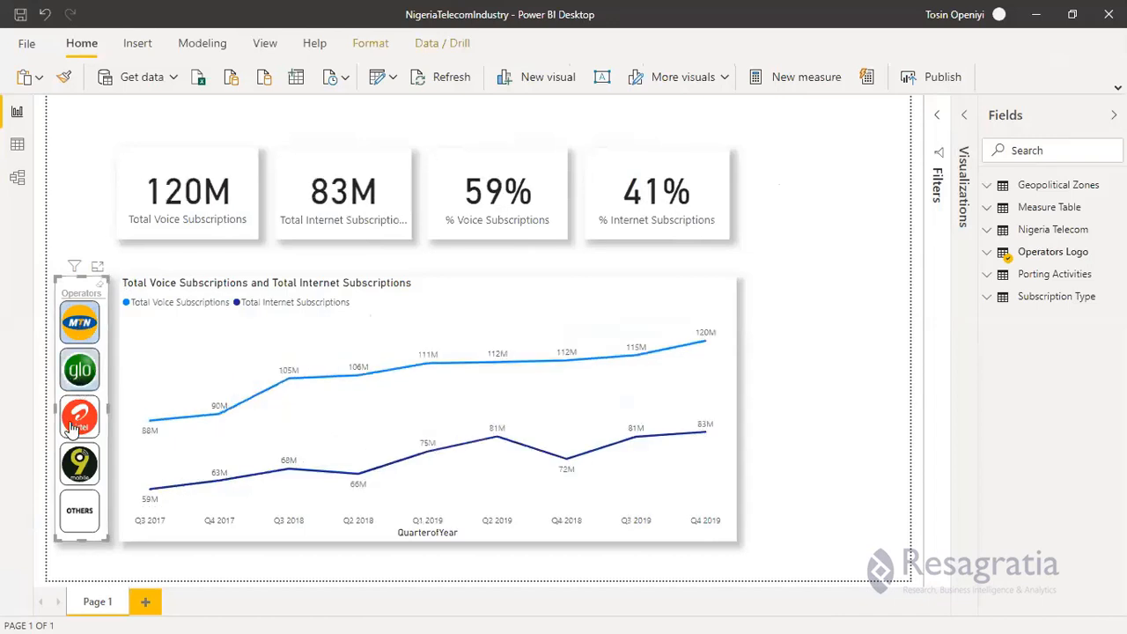
pyautogui.keyDown('ctrl'); pyautogui.click(77, 421); pyautogui.keyUp('ctrl')
pyautogui.click(101, 285)
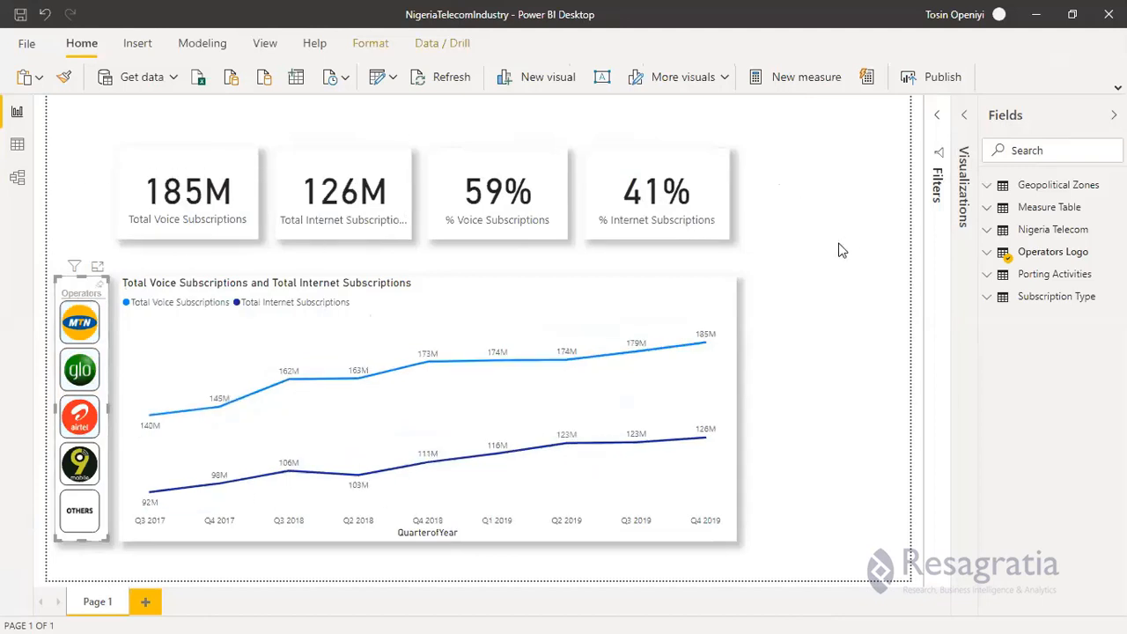
# Step: Review the formulas of the total and percentage subscription measures in the Measure Table
pyautogui.click(989, 208)
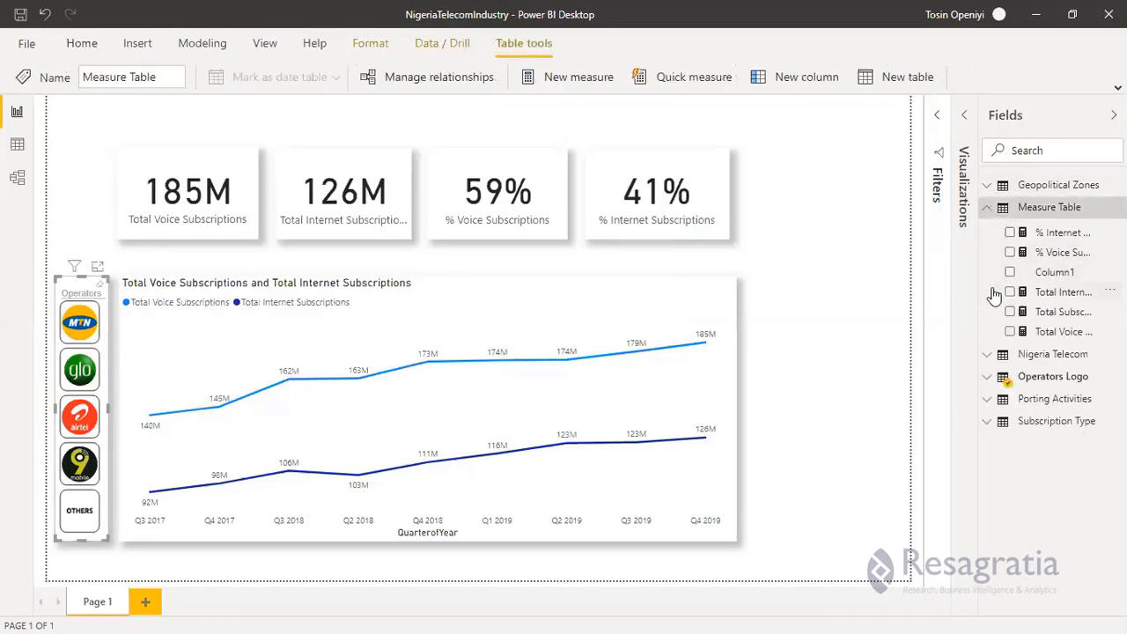
pyautogui.click(1059, 312)
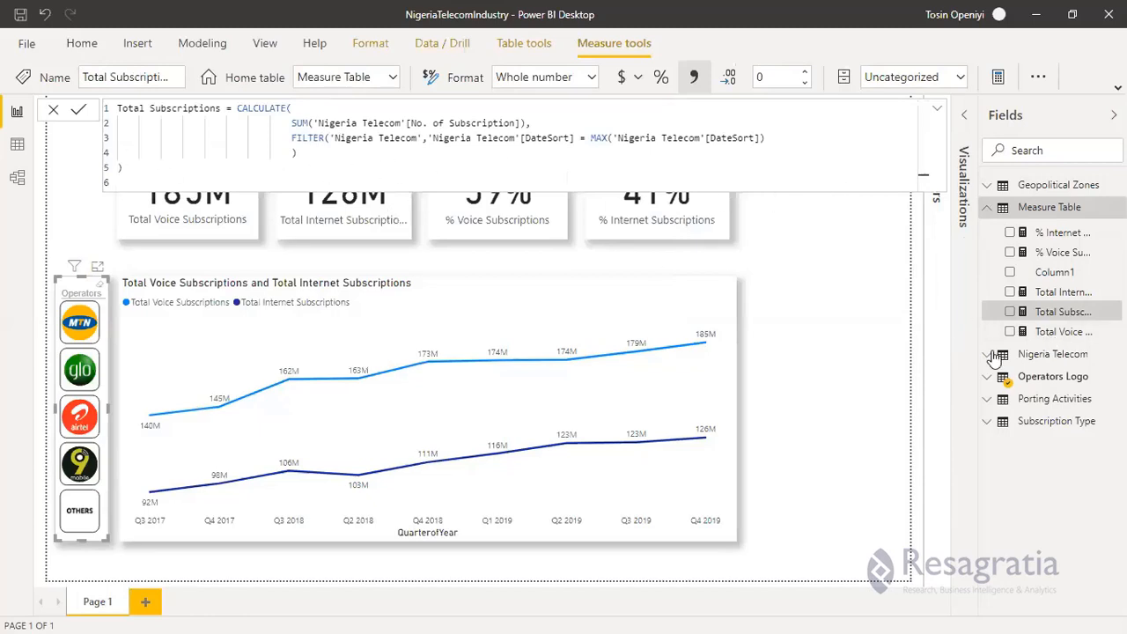
pyautogui.click(1047, 335)
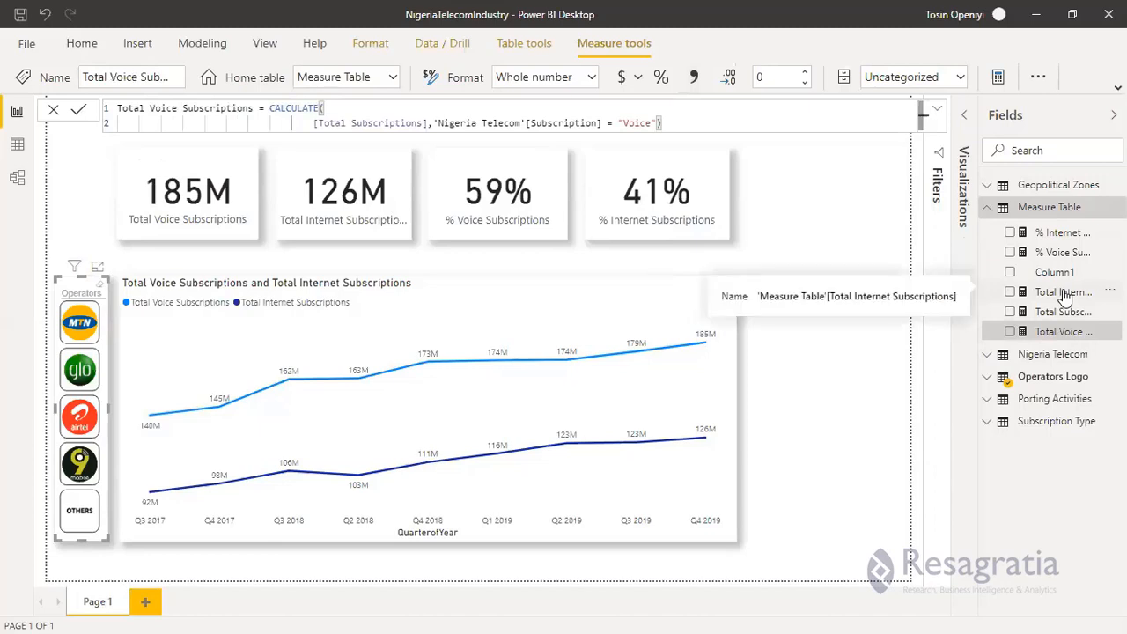
pyautogui.moveTo(1065, 297); pyautogui.dragTo(1025, 234)
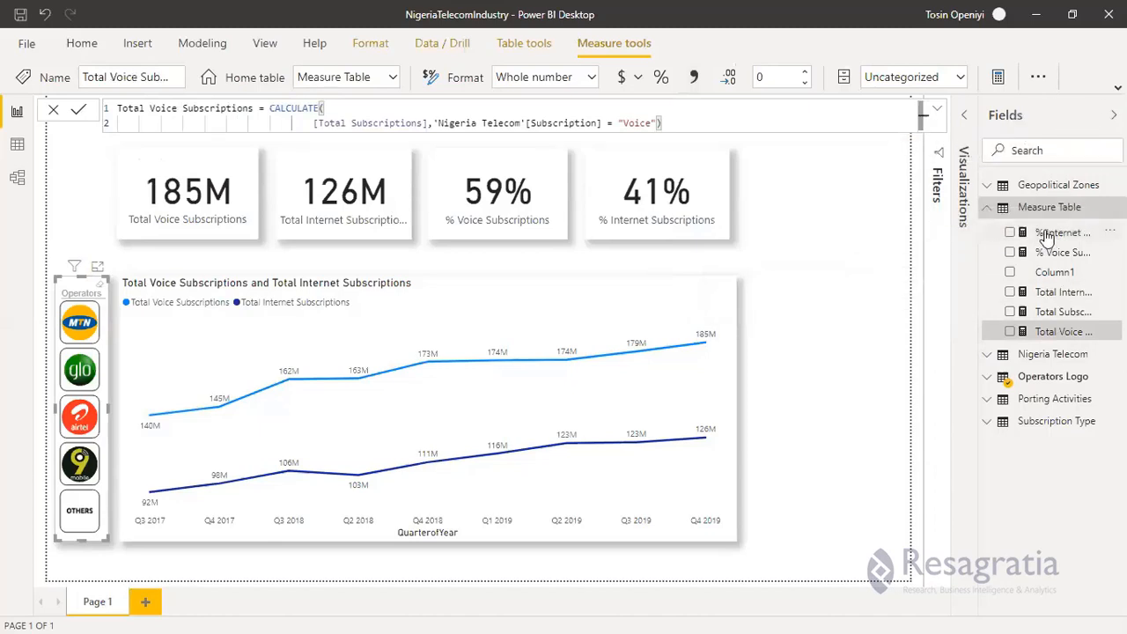
pyautogui.click(1044, 233)
pyautogui.click(1052, 253)
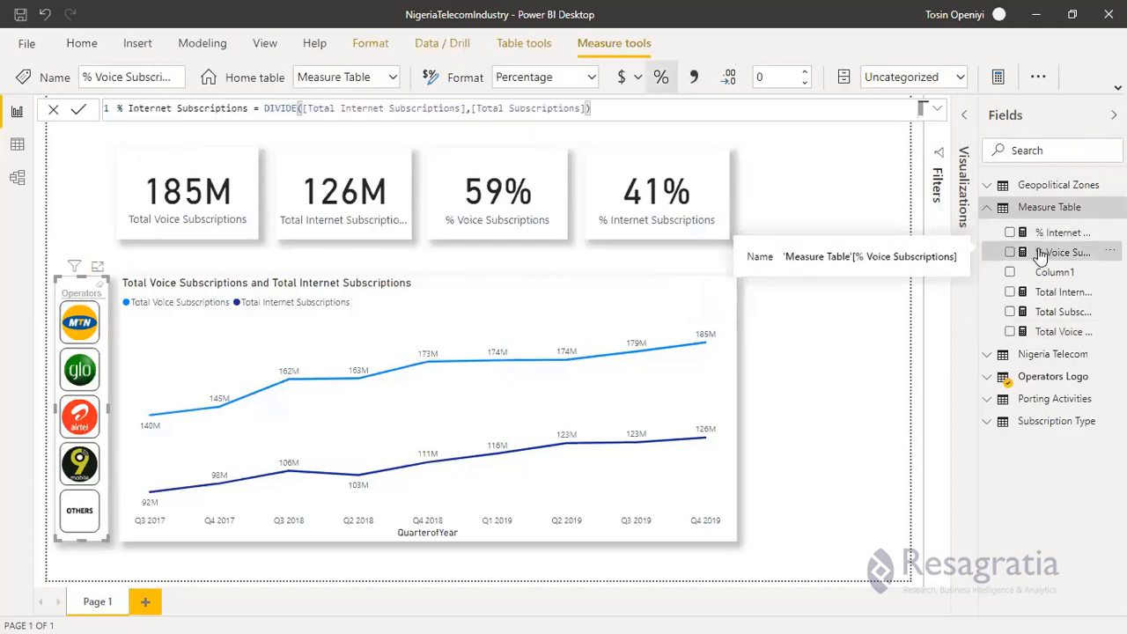
pyautogui.click(986, 209)
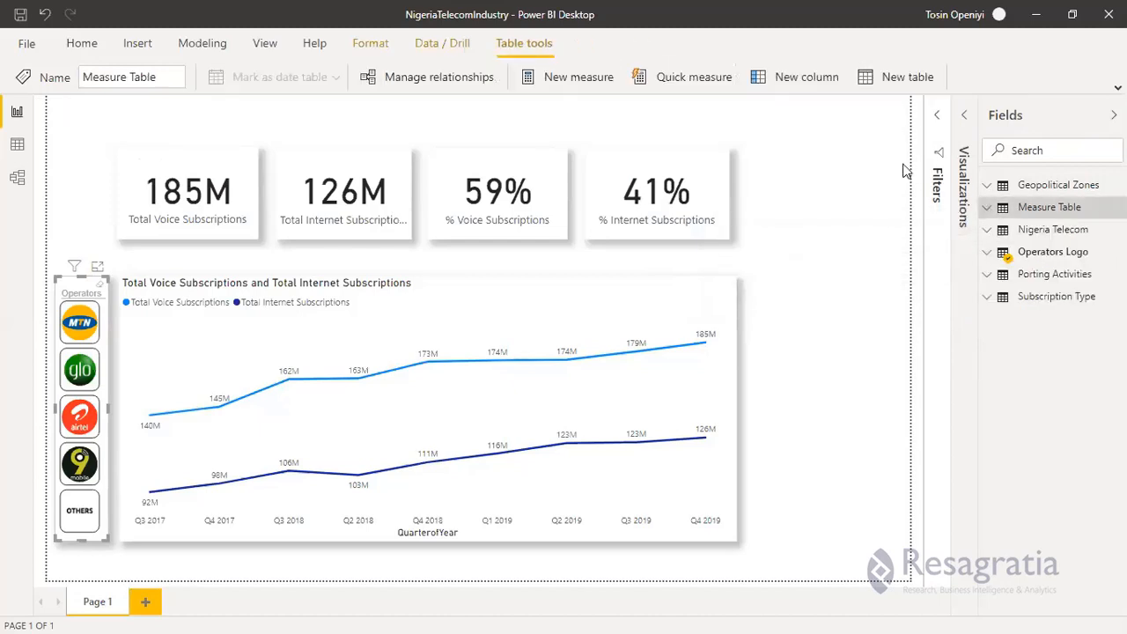
pyautogui.click(866, 146)
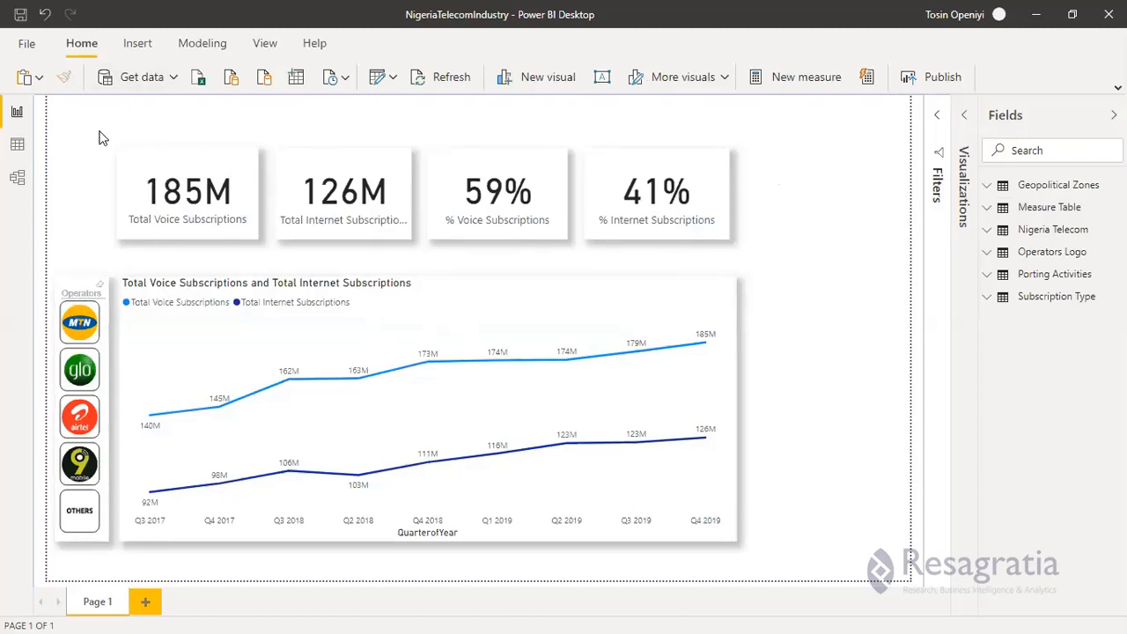
# Step: Add a second report page and move the four voice and internet subscription cards from Page 1 onto it
pyautogui.click(146, 602)
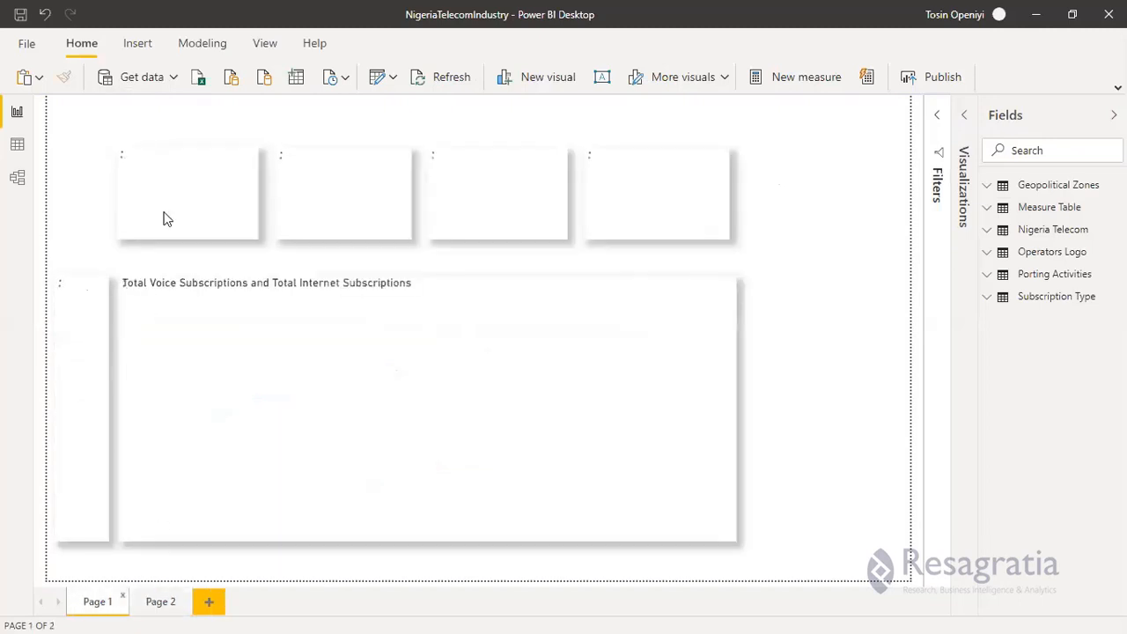
pyautogui.click(178, 159)
pyautogui.keyDown('ctrl'); pyautogui.click(330, 165); pyautogui.keyUp('ctrl')
pyautogui.keyDown('ctrl'); pyautogui.click(455, 171); pyautogui.keyUp('ctrl')
pyautogui.keyDown('ctrl'); pyautogui.click(616, 176); pyautogui.keyUp('ctrl')
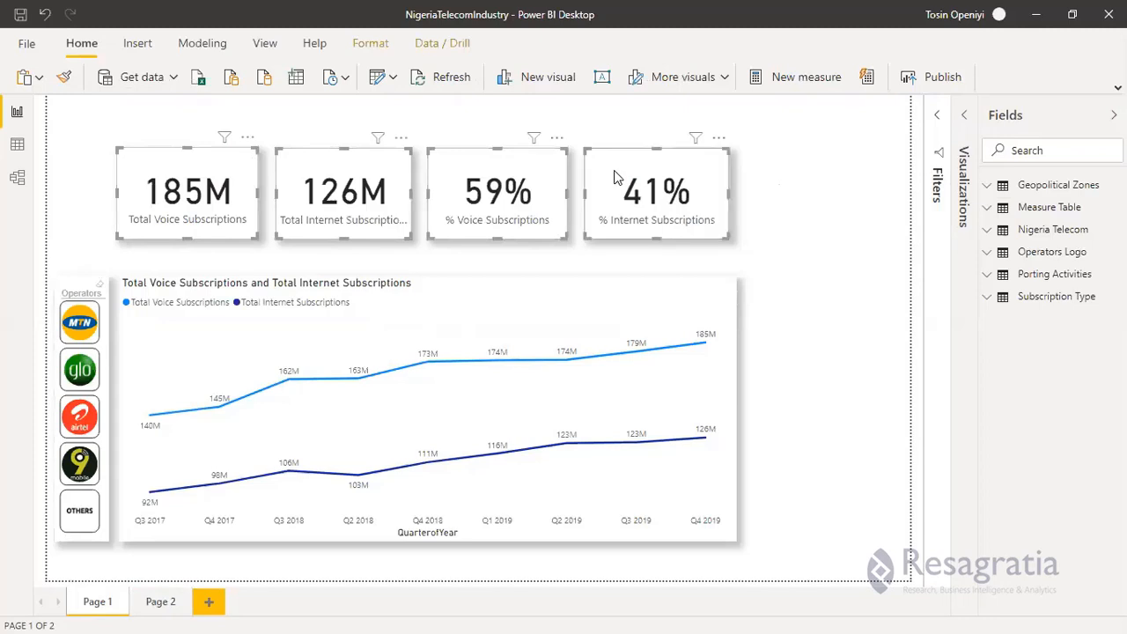
pyautogui.hotkey('ctrl', 'x')
pyautogui.click(162, 601)
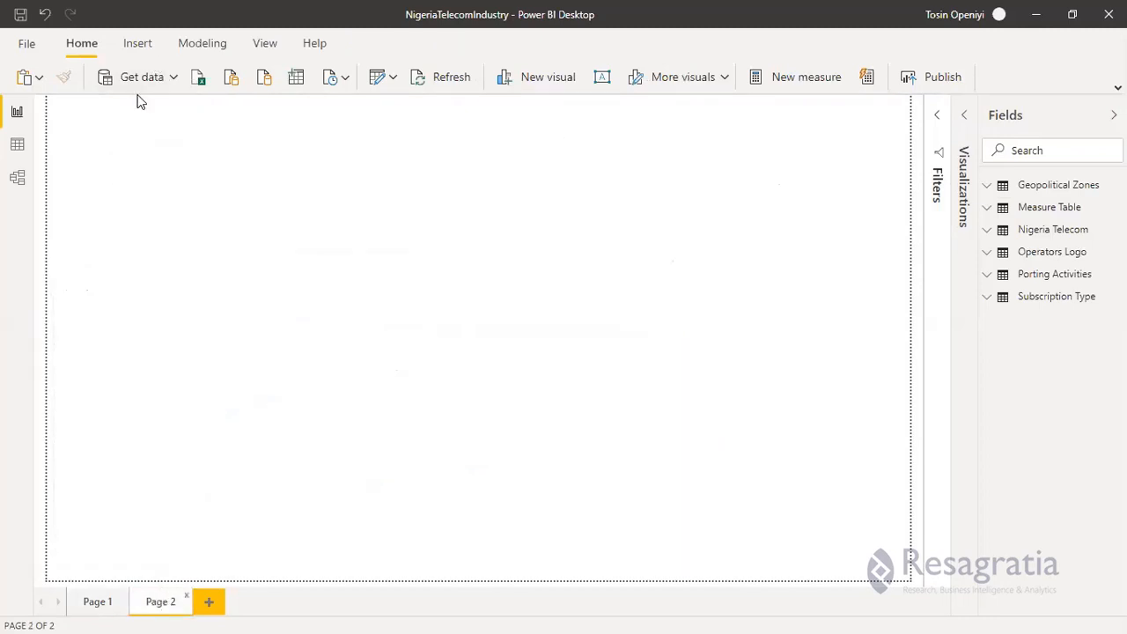
pyautogui.hotkey('ctrl', 'v')
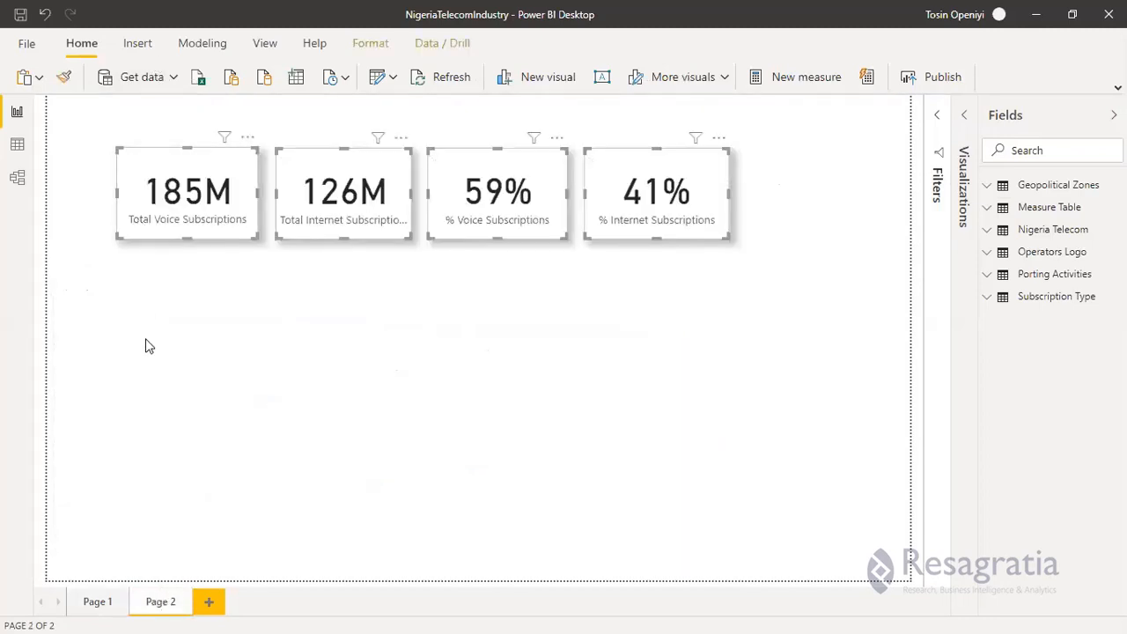
# Step: On Page 1, move the Operators slicer to the lower right edge of the report page
pyautogui.click(85, 604)
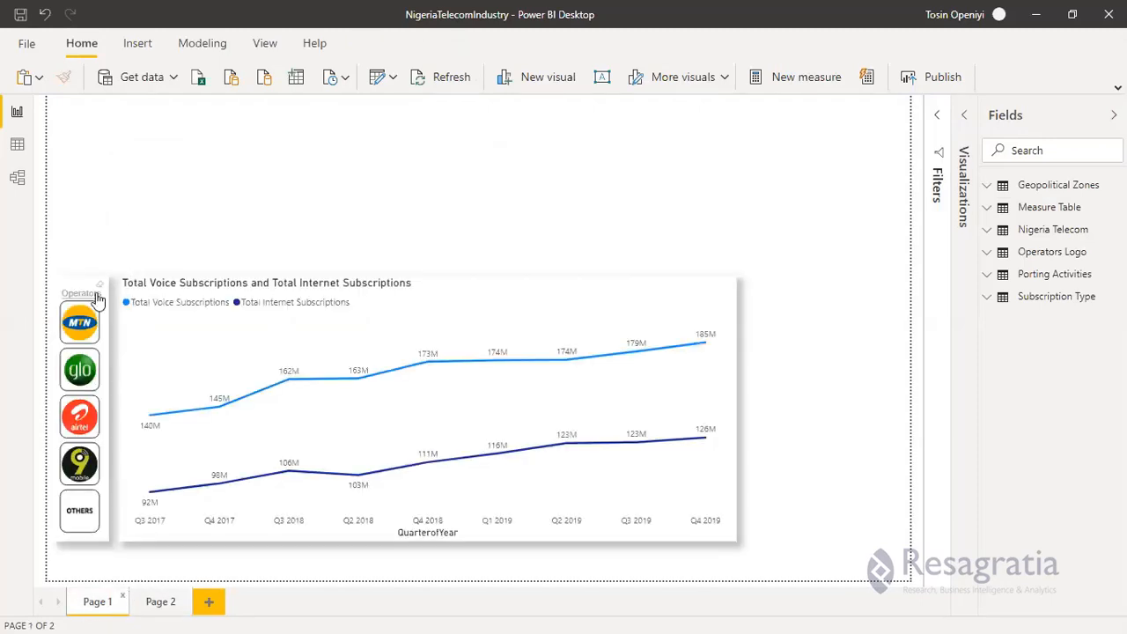
pyautogui.click(77, 280)
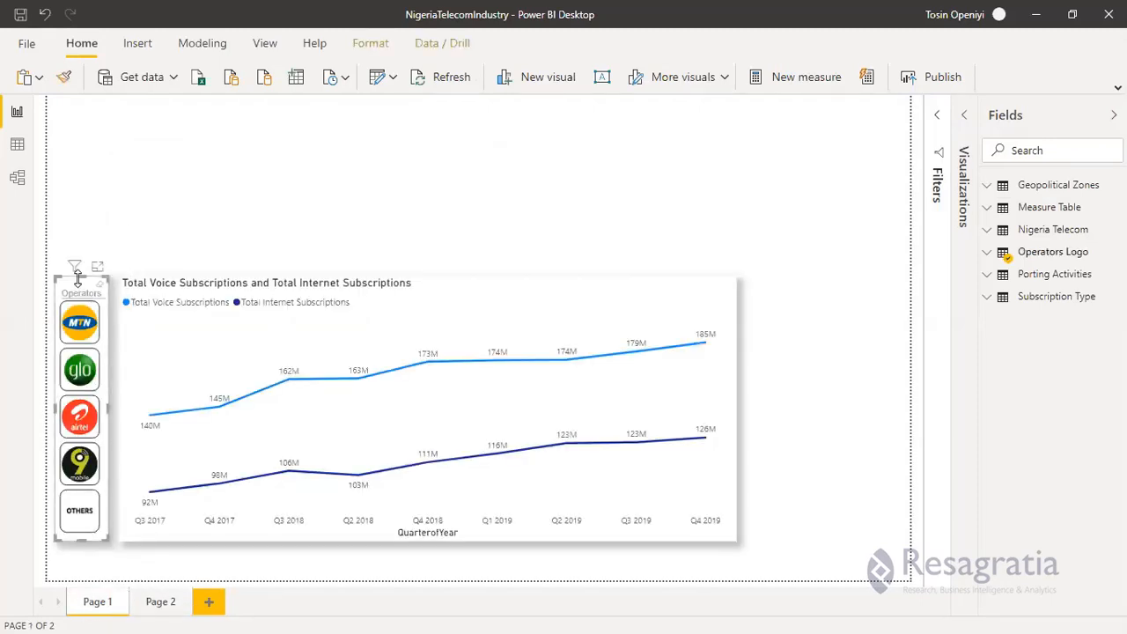
pyautogui.moveTo(78, 278); pyautogui.dragTo(869, 299)
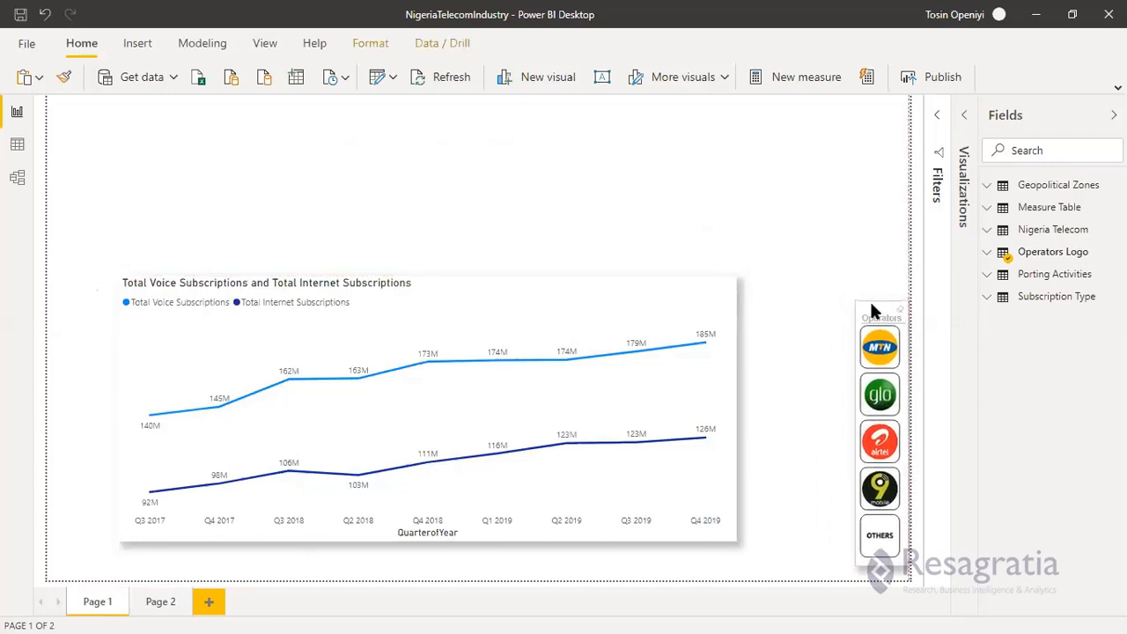
# Step: Move the voice and internet subscriptions line chart beside the Operators slicer and narrow it from its left side
pyautogui.click(696, 293)
pyautogui.moveTo(695, 293); pyautogui.dragTo(798, 321)
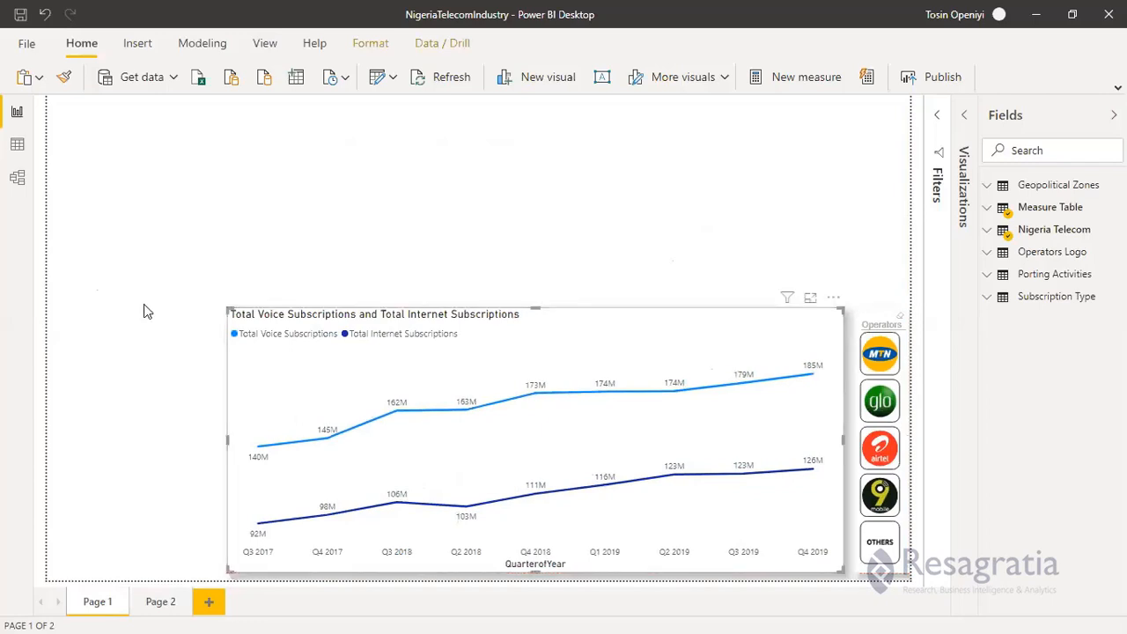
pyautogui.moveTo(226, 310); pyautogui.dragTo(482, 318)
pyautogui.click(91, 317)
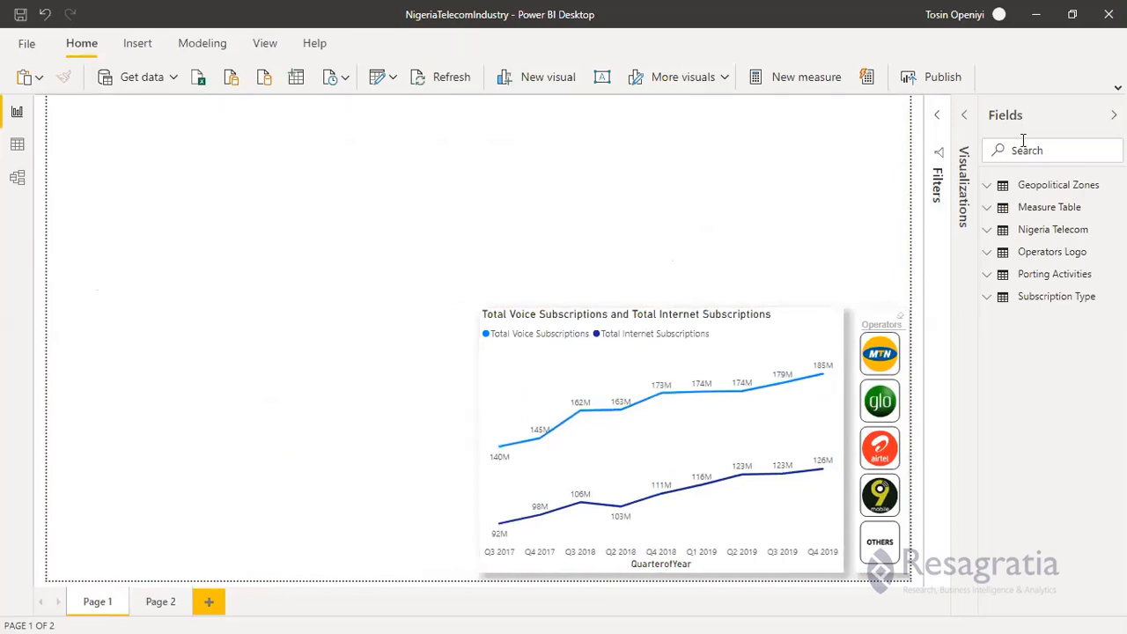
# Step: Insert a shape map in the lower left of Page 1 with State from Nigeria Telecom as its location
pyautogui.click(968, 119)
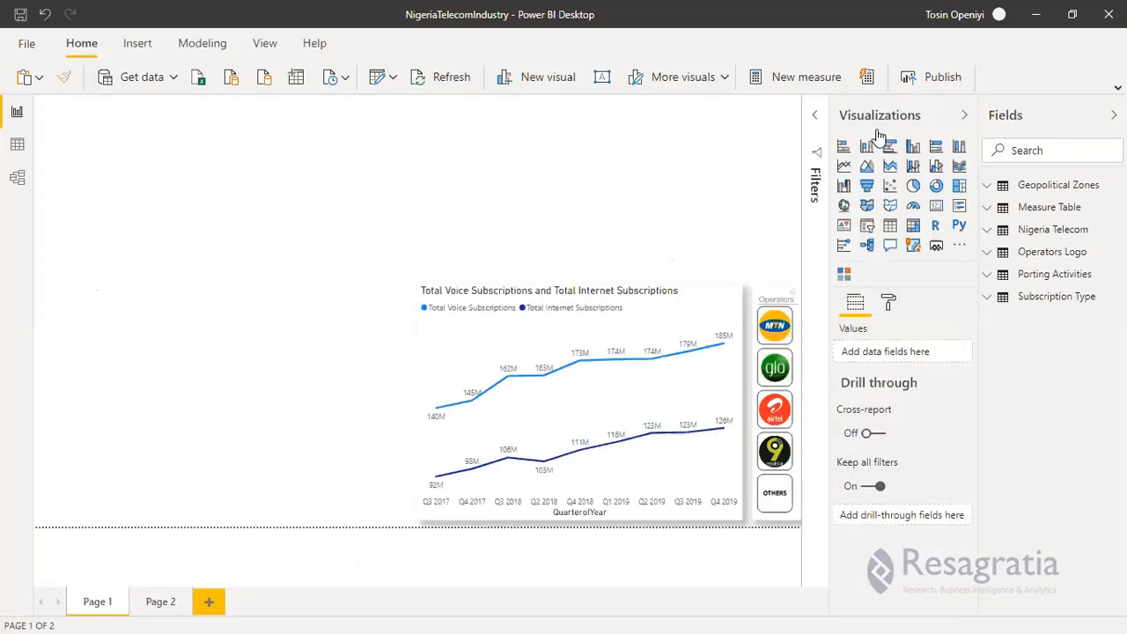
pyautogui.click(891, 208)
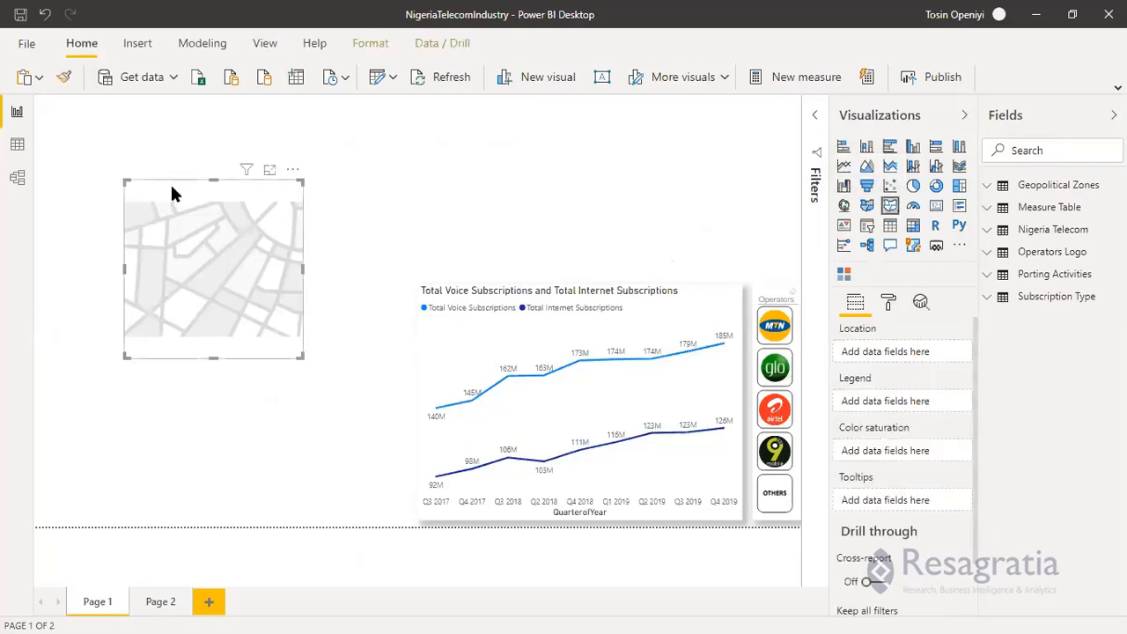
pyautogui.moveTo(138, 218); pyautogui.dragTo(105, 316)
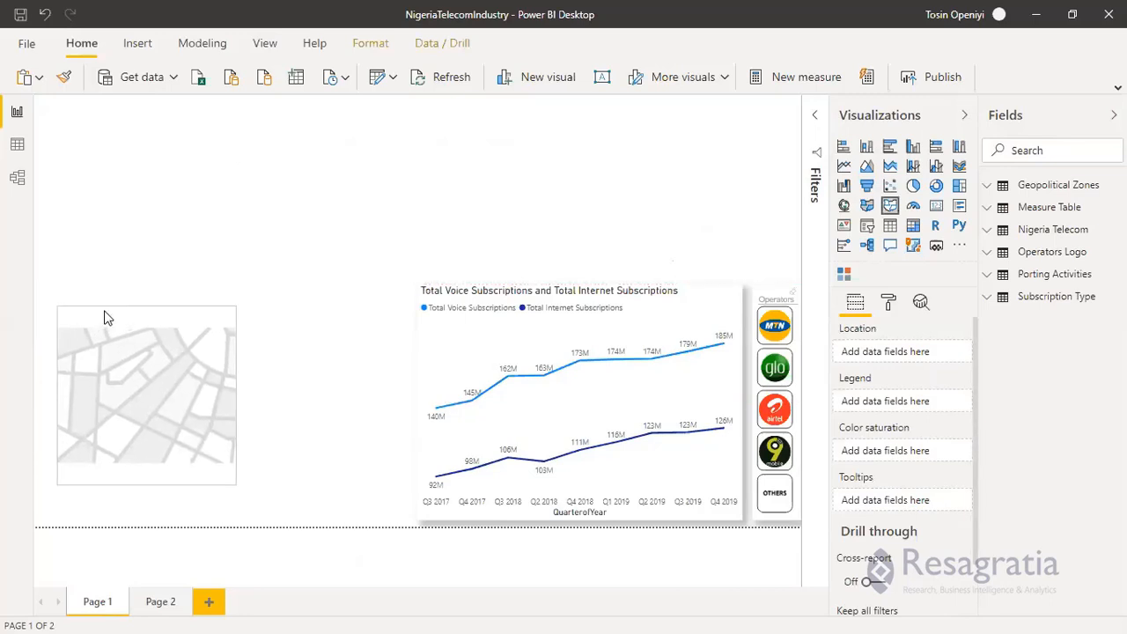
pyautogui.click(992, 231)
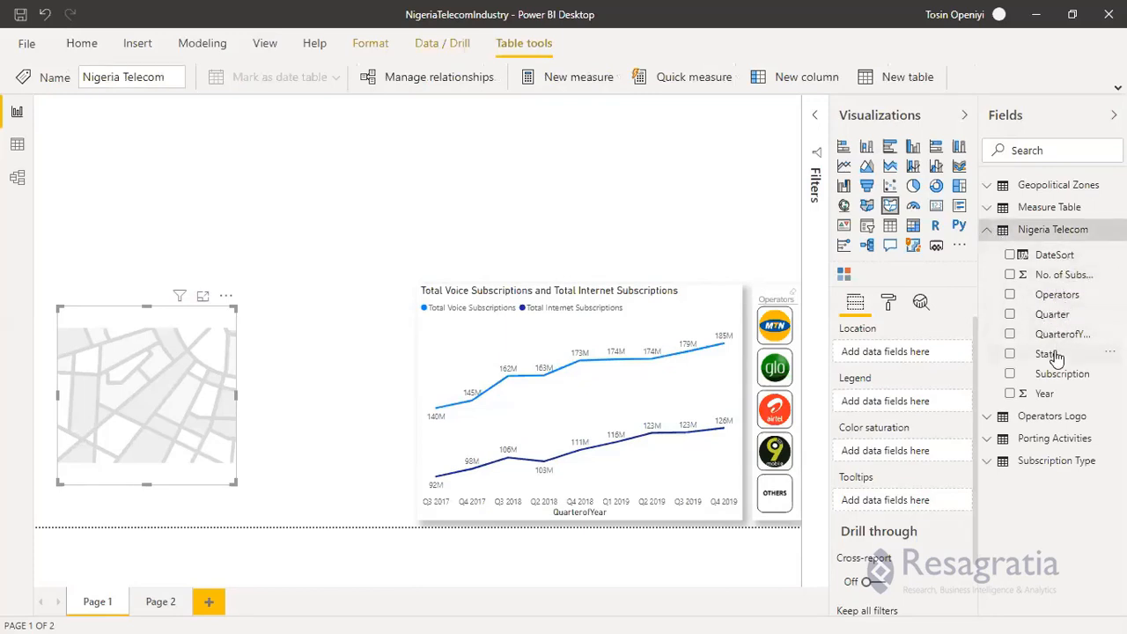
pyautogui.moveTo(1052, 354); pyautogui.dragTo(878, 356)
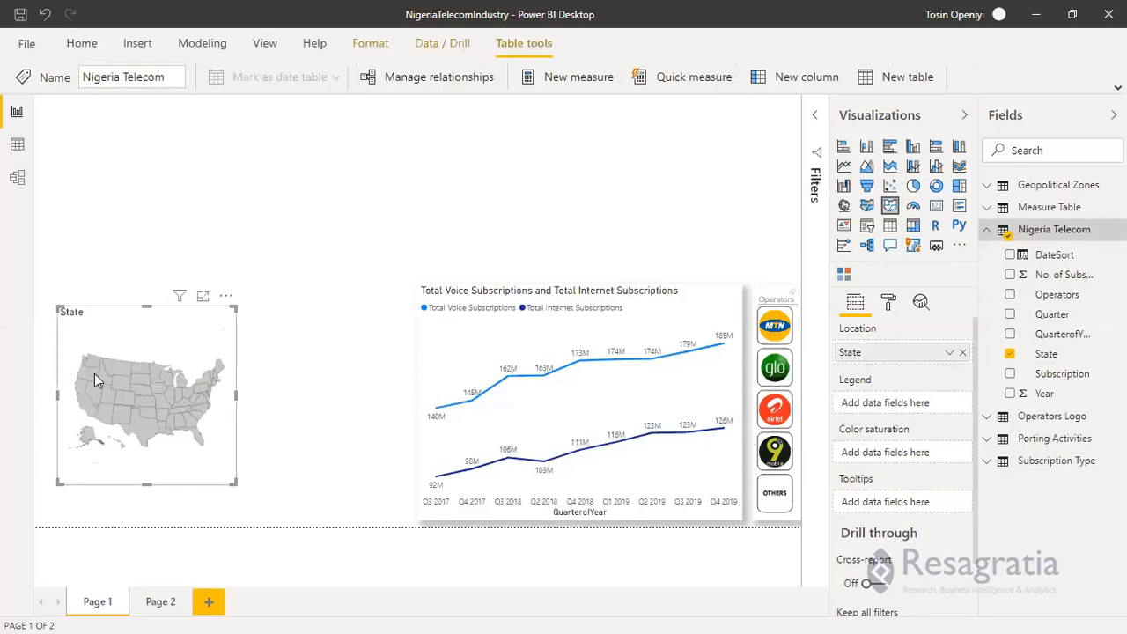
# Step: Load Nigeria_shapefile.json from the Other Dimensions folder as the shape map's custom map
pyautogui.click(887, 302)
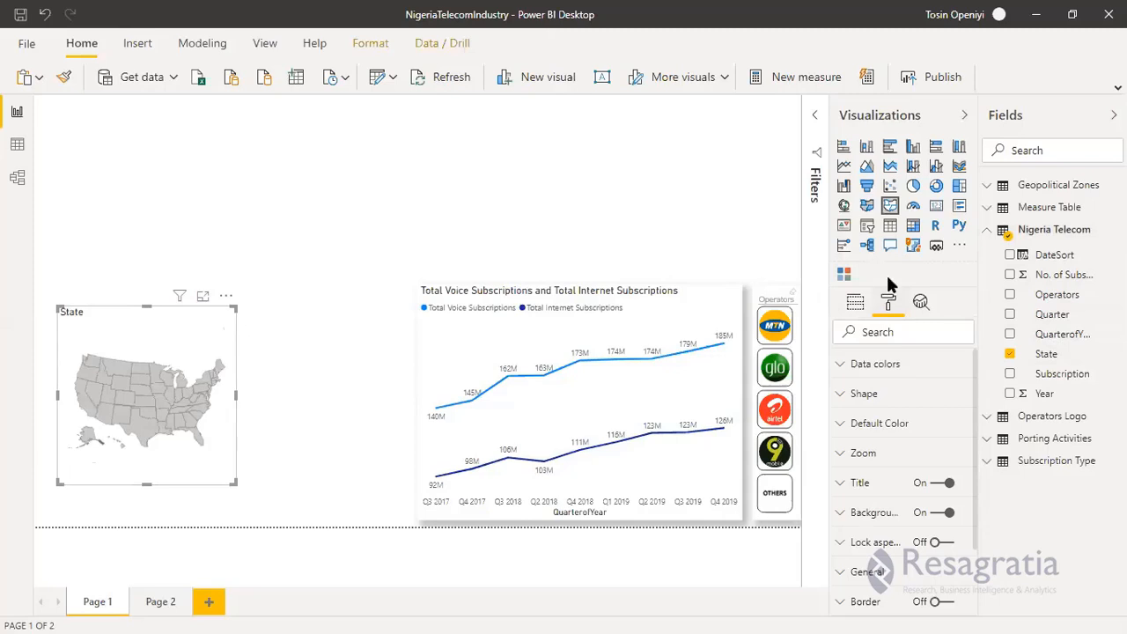
pyautogui.click(839, 395)
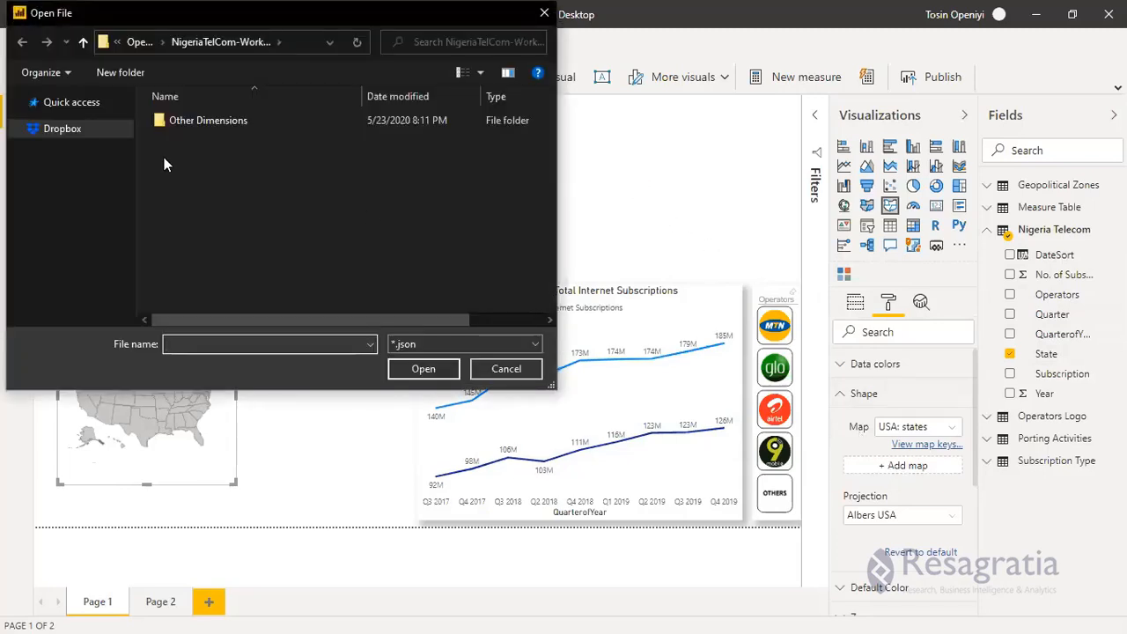
pyautogui.doubleClick(202, 125)
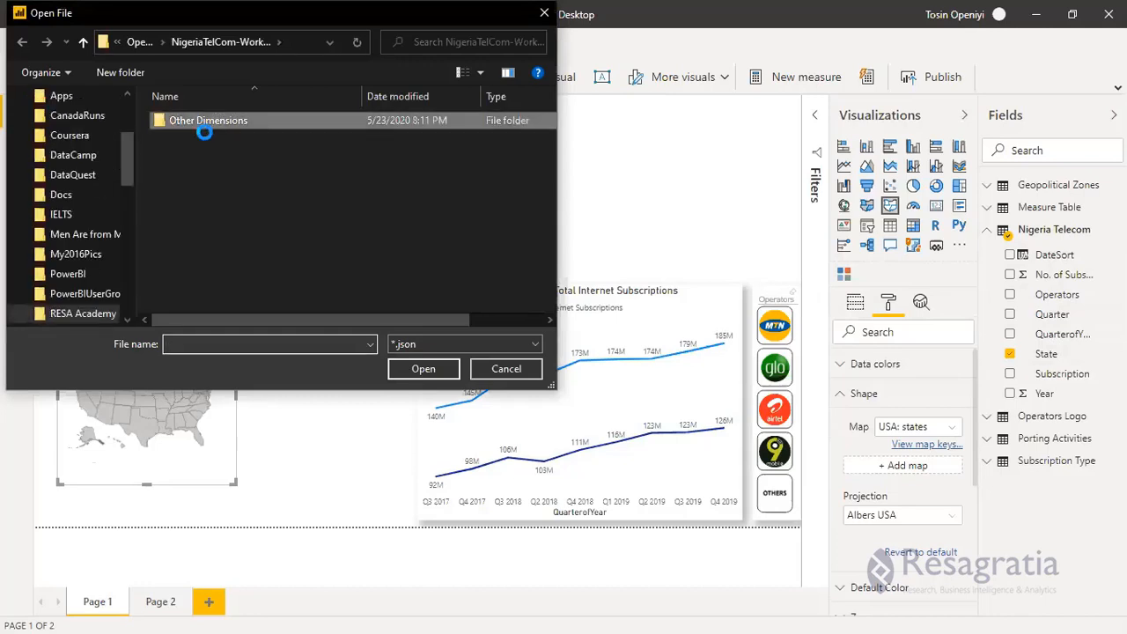
pyautogui.click(201, 121)
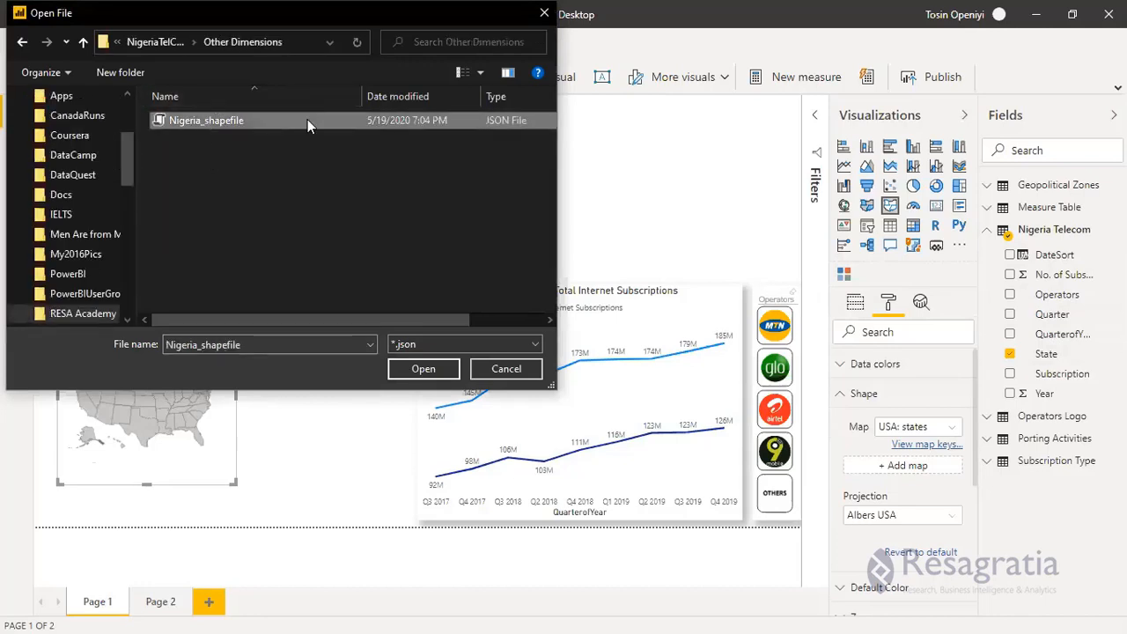
pyautogui.click(410, 370)
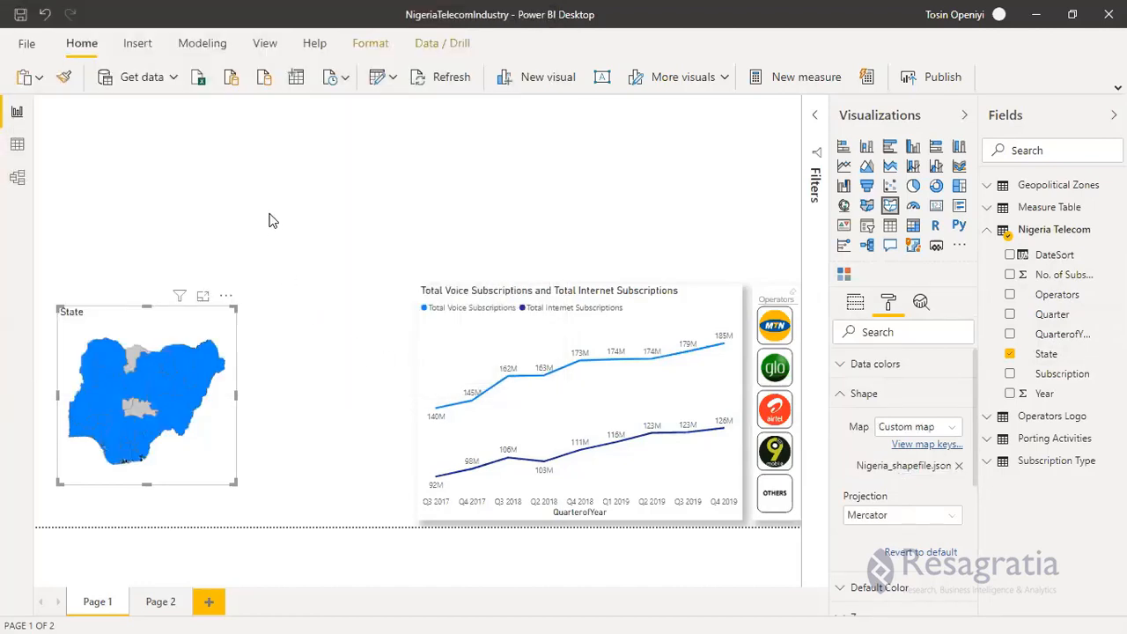
# Step: Reposition and enlarge the Nigeria map to fill the space left of the line chart
pyautogui.moveTo(115, 321); pyautogui.dragTo(95, 327)
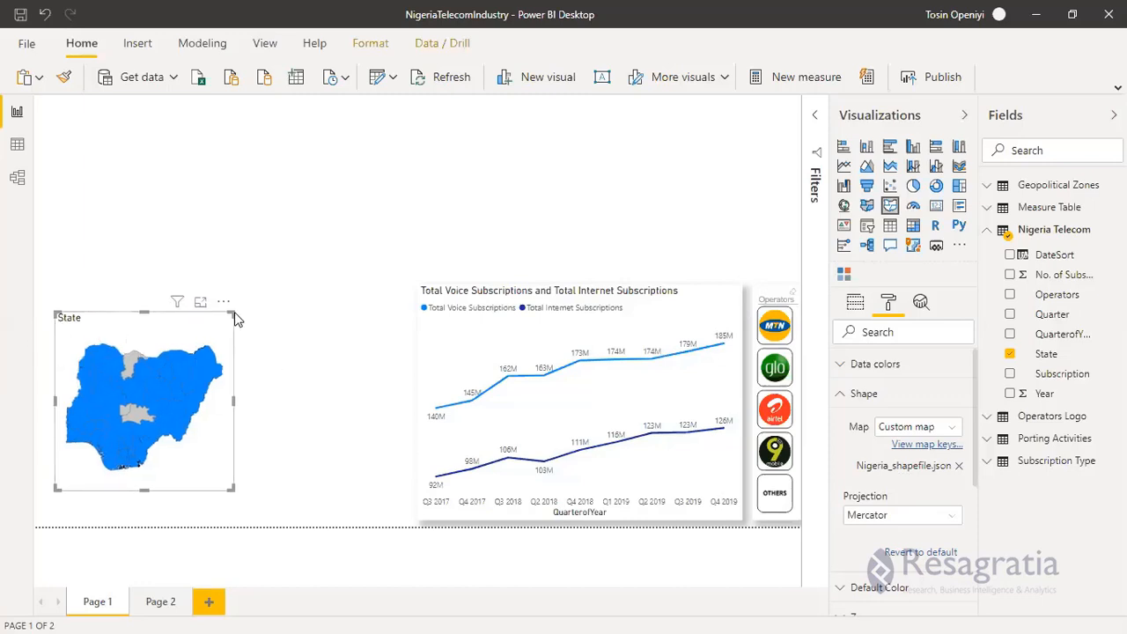
pyautogui.moveTo(234, 317); pyautogui.dragTo(370, 284)
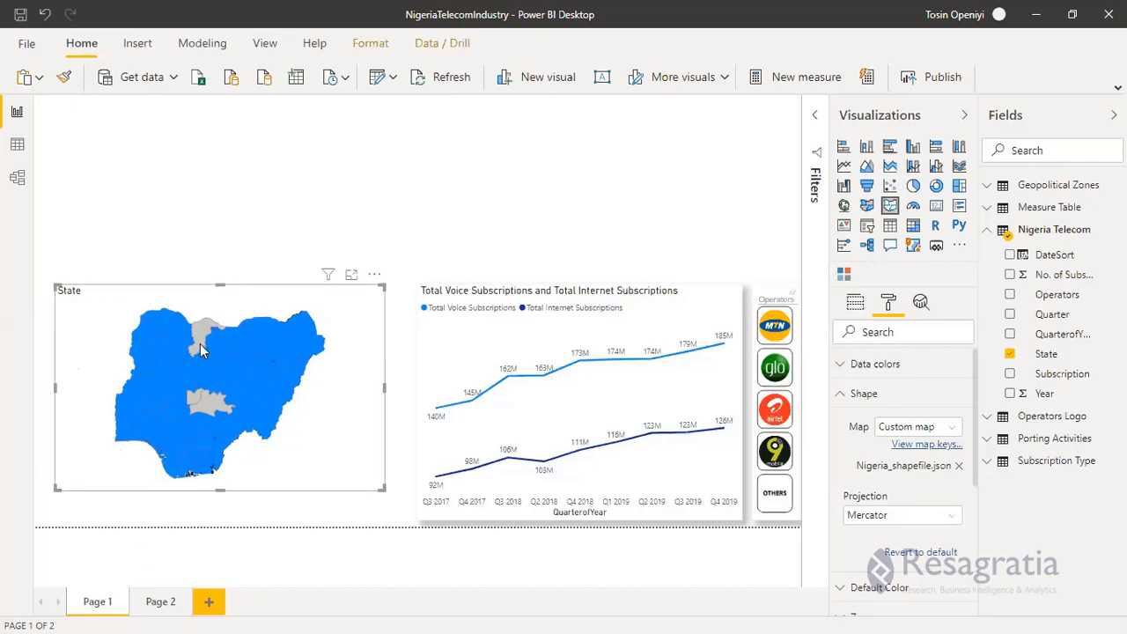
pyautogui.moveTo(199, 337)
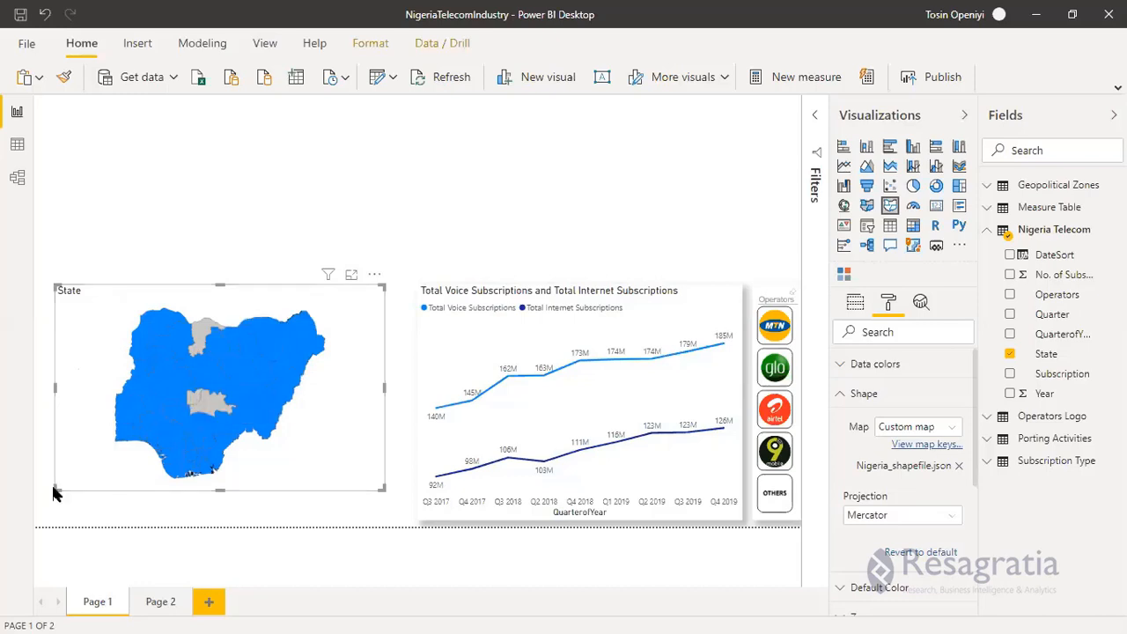
pyautogui.click(53, 526)
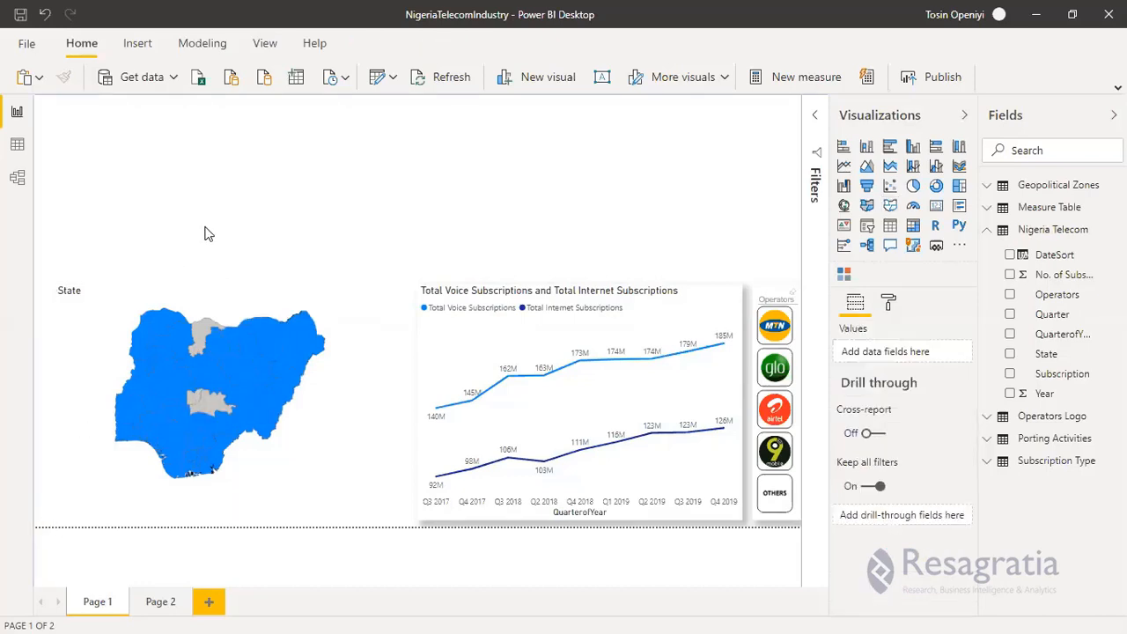
pyautogui.click(158, 302)
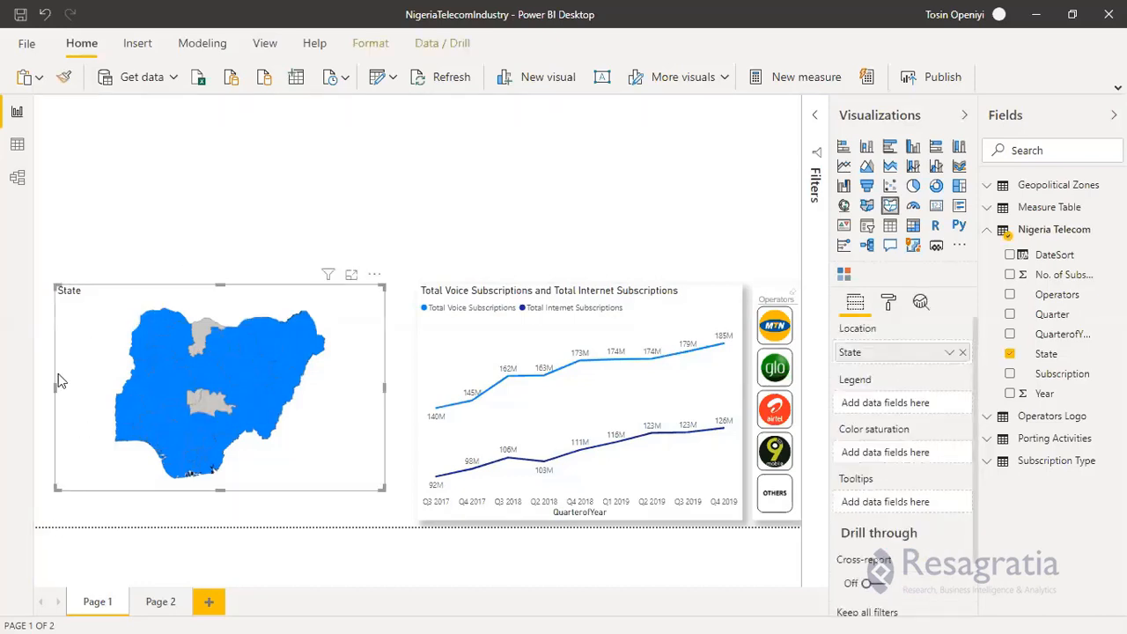
pyautogui.moveTo(47, 519); pyautogui.dragTo(49, 518)
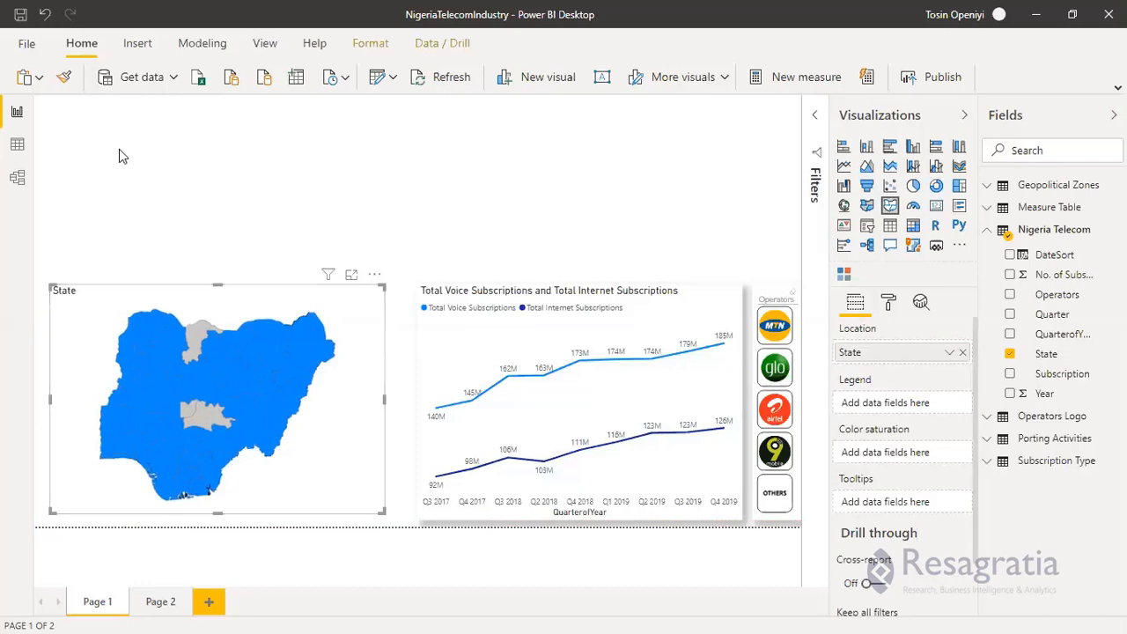
# Step: Examine the distinct State values in the Nigeria Telecom table's data
pyautogui.click(16, 143)
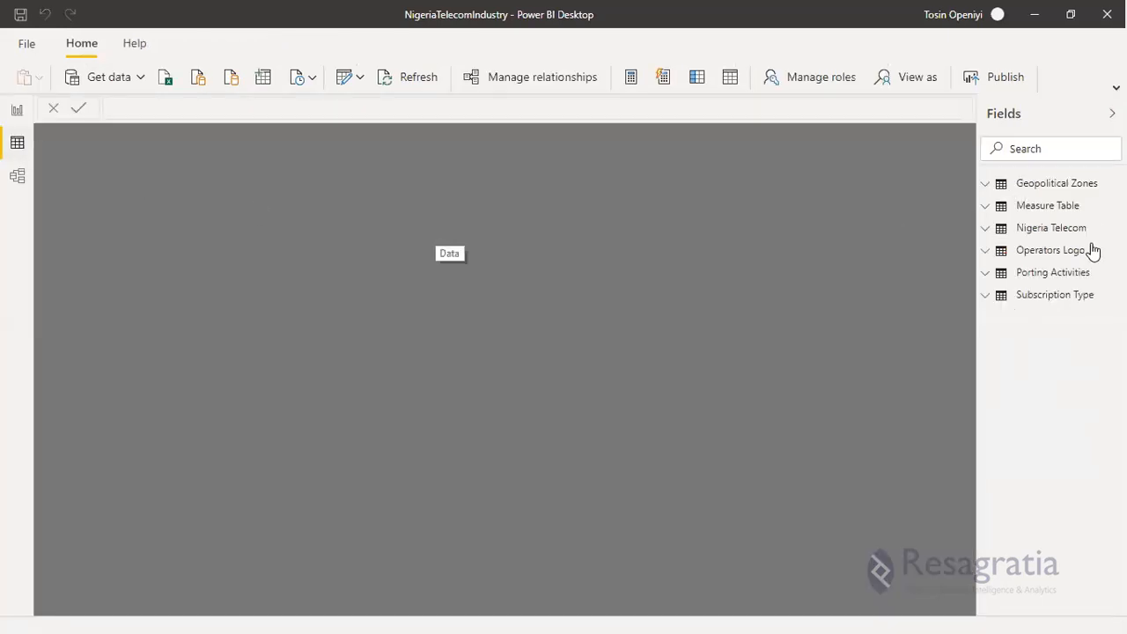
pyautogui.click(1059, 230)
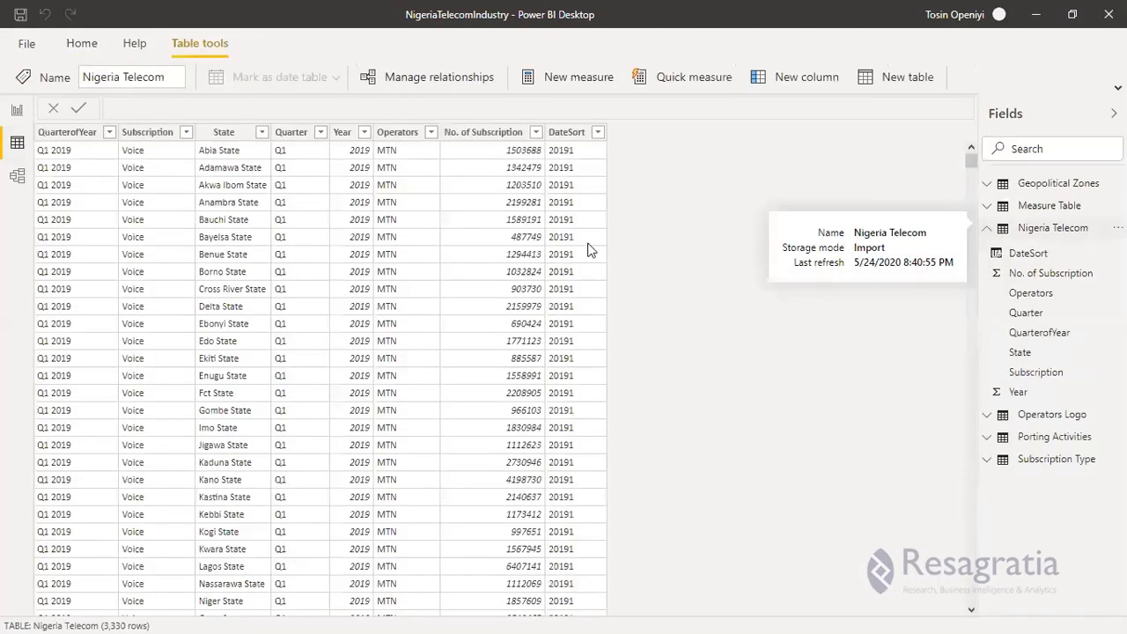
pyautogui.click(262, 139)
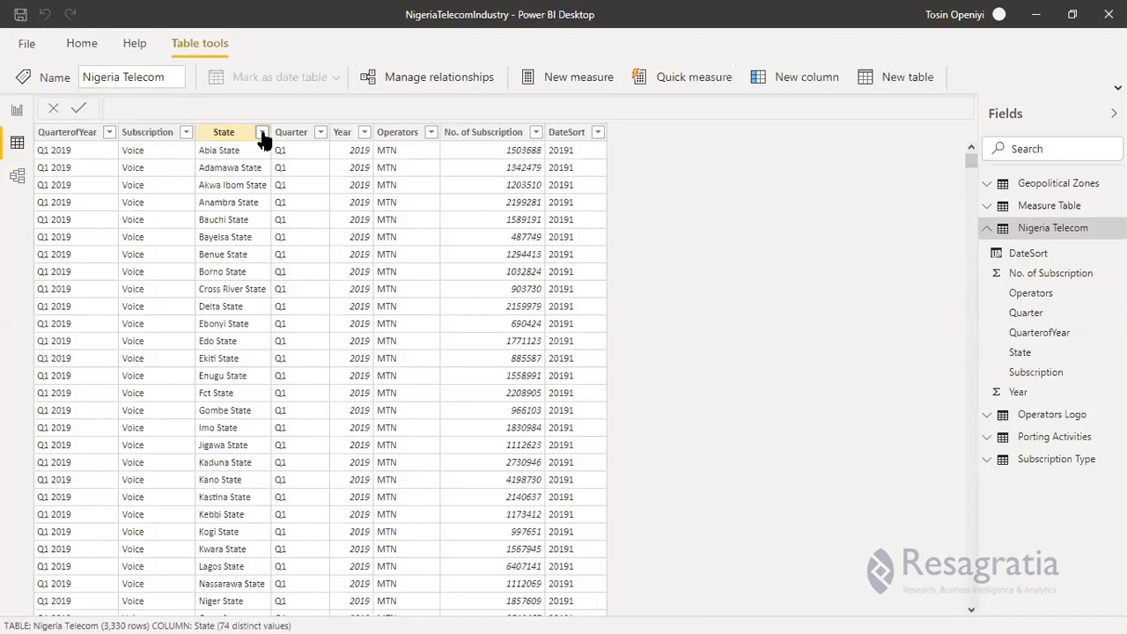
pyautogui.click(262, 134)
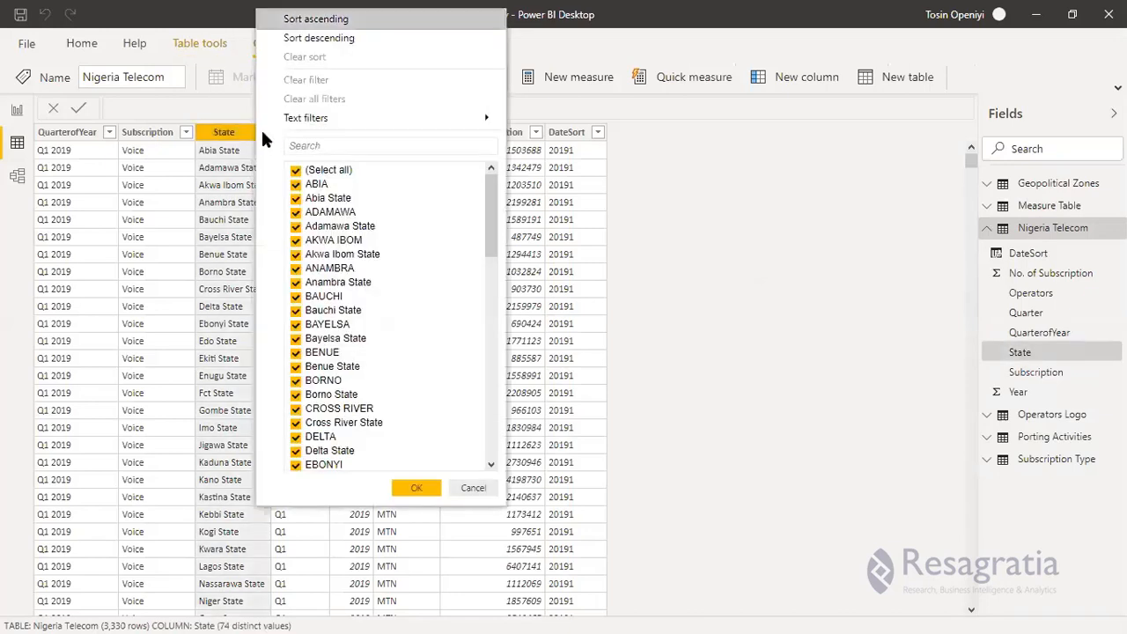
pyautogui.click(223, 132)
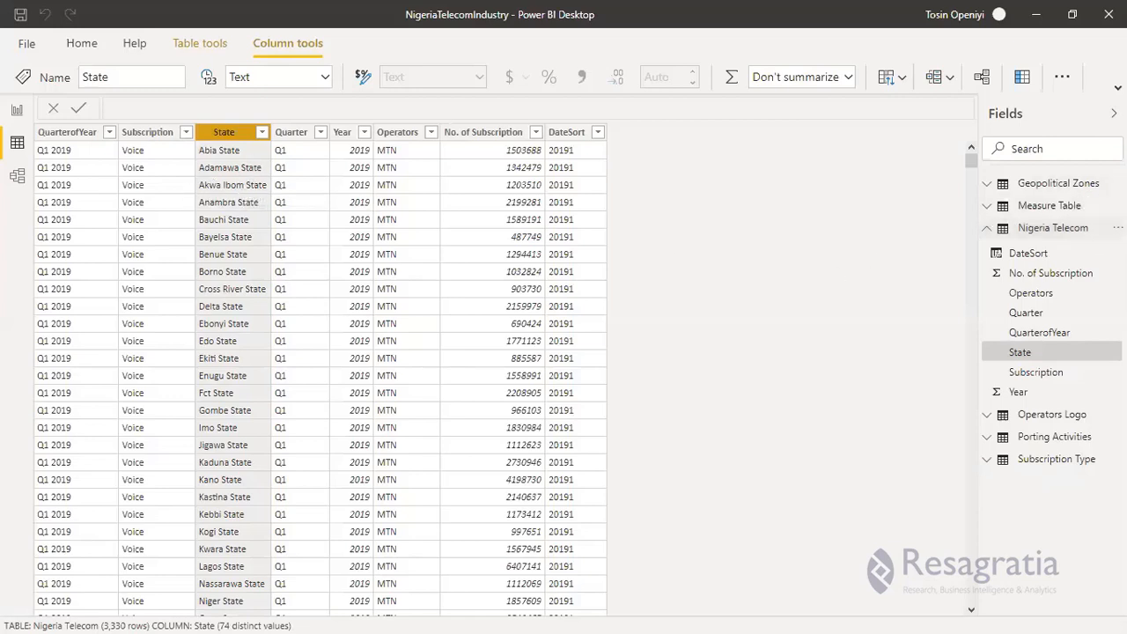
# Step: Open the Nigeria Telecom query for editing and trim the text in its State column
pyautogui.click(1117, 227)
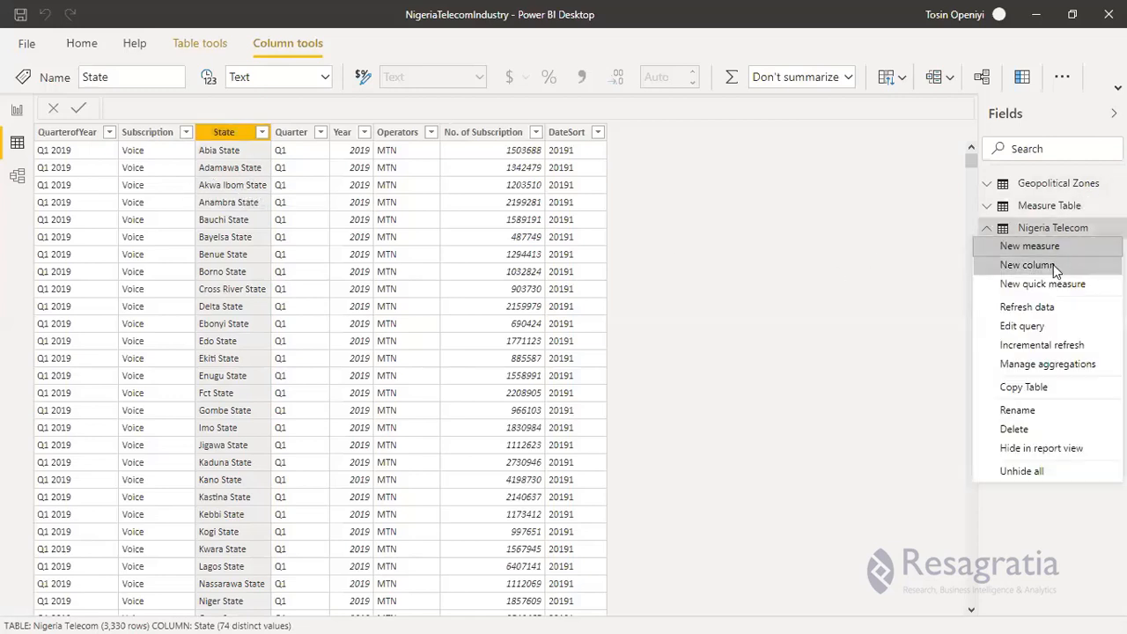
pyautogui.click(1031, 330)
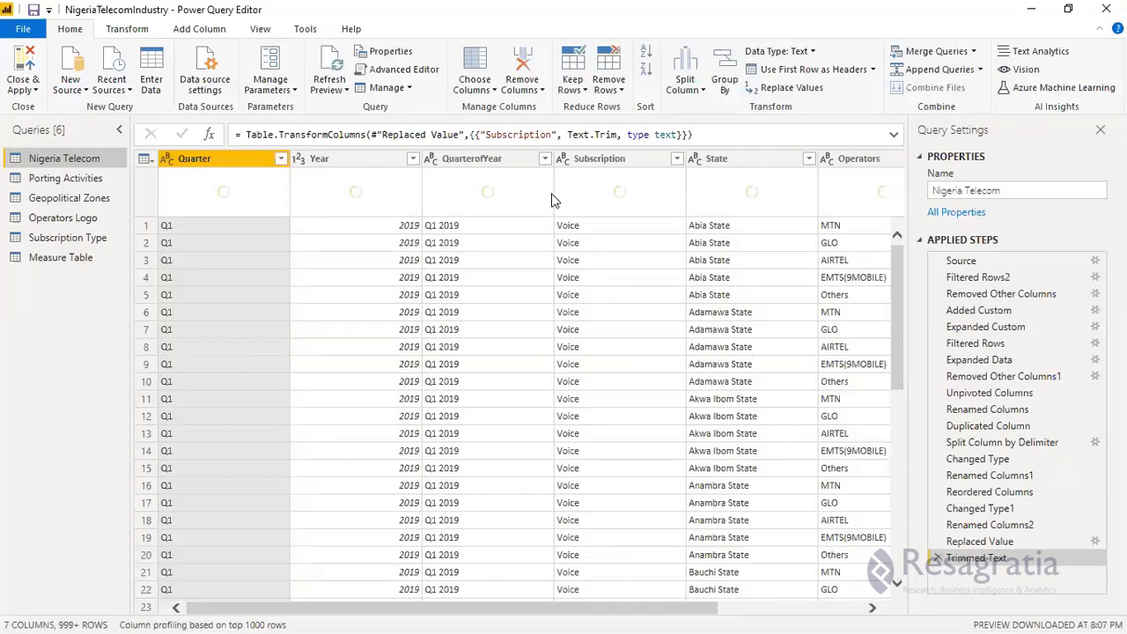
pyautogui.click(732, 163)
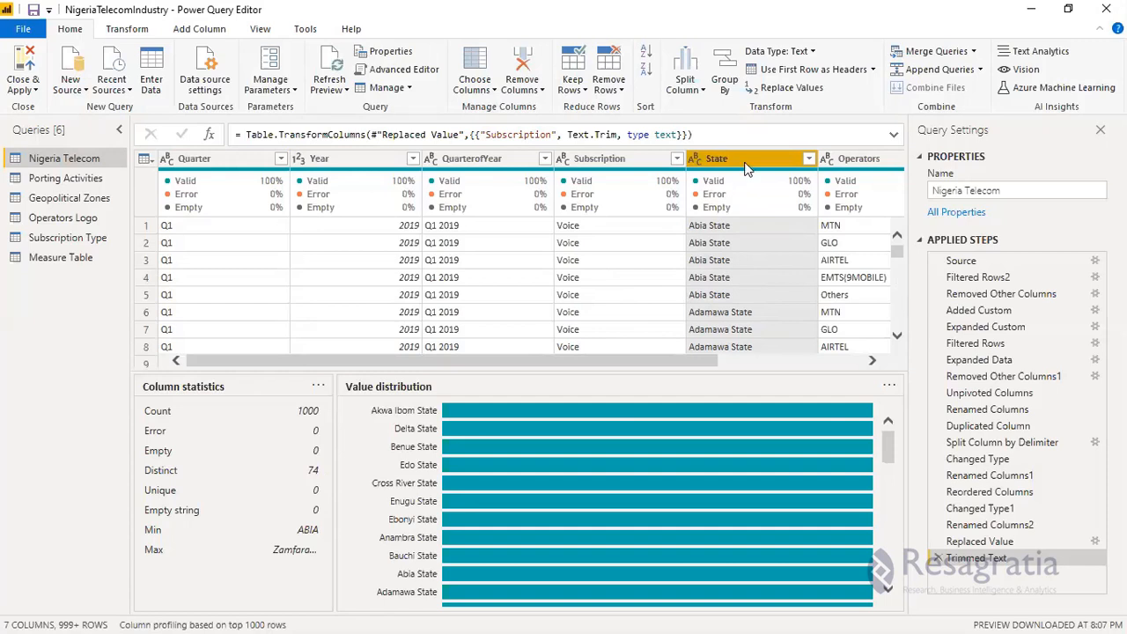
pyautogui.scroll(-1, 751, 255)
pyautogui.scroll(1, 751, 255)
pyautogui.rightClick(723, 166)
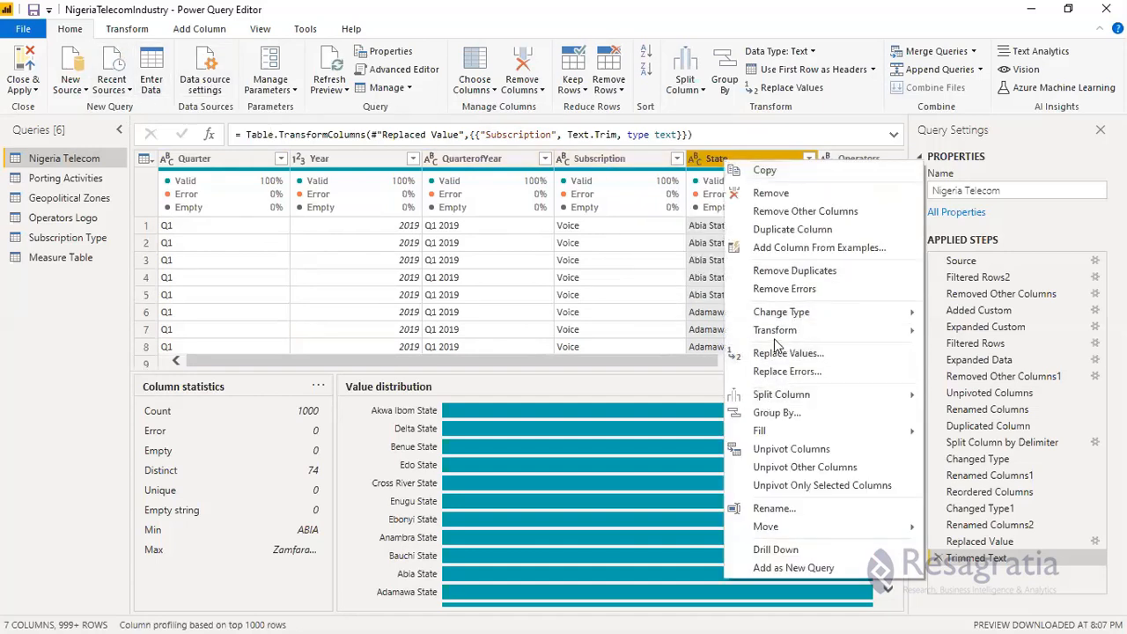
pyautogui.moveTo(796, 324)
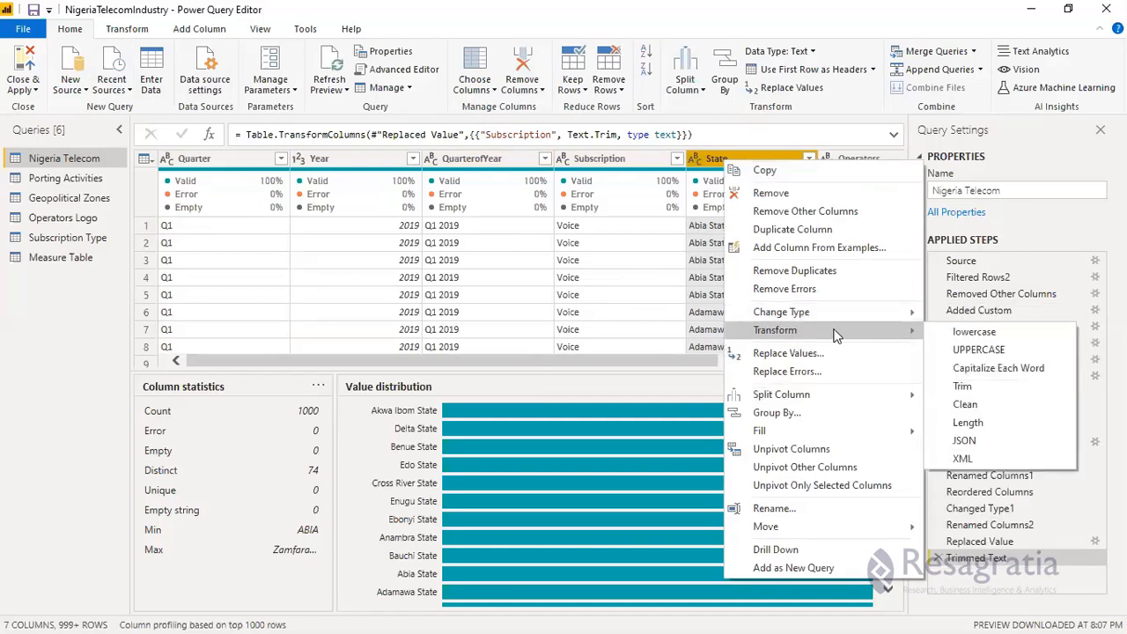
pyautogui.click(963, 385)
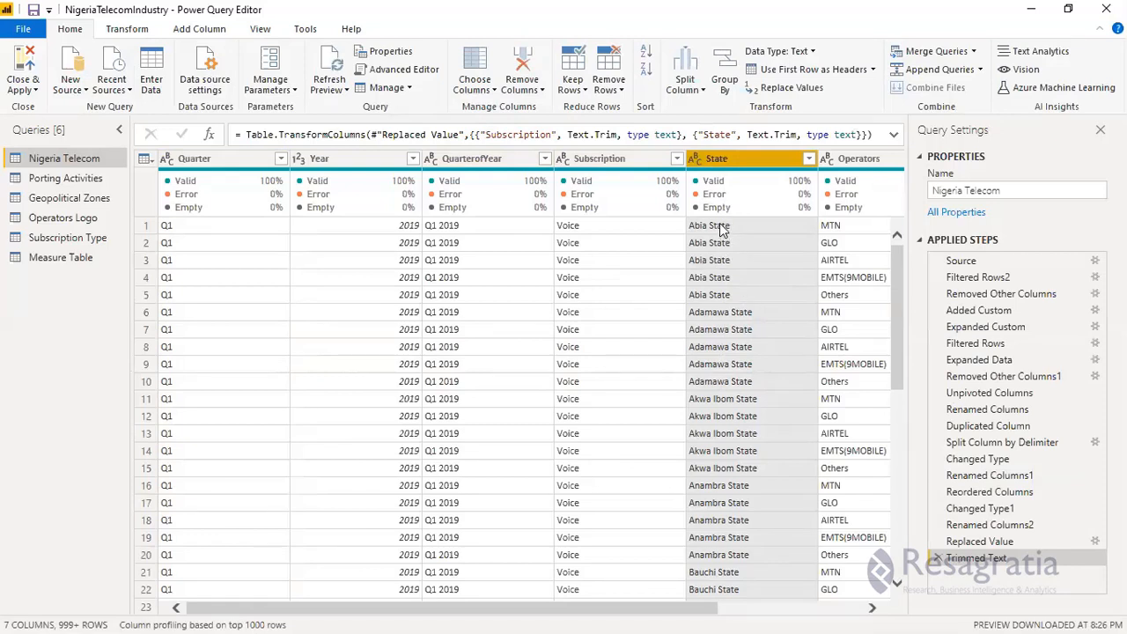
# Step: Replace " State", including its leading space, with nothing in the State column, matching entire cell contents
pyautogui.rightClick(720, 229)
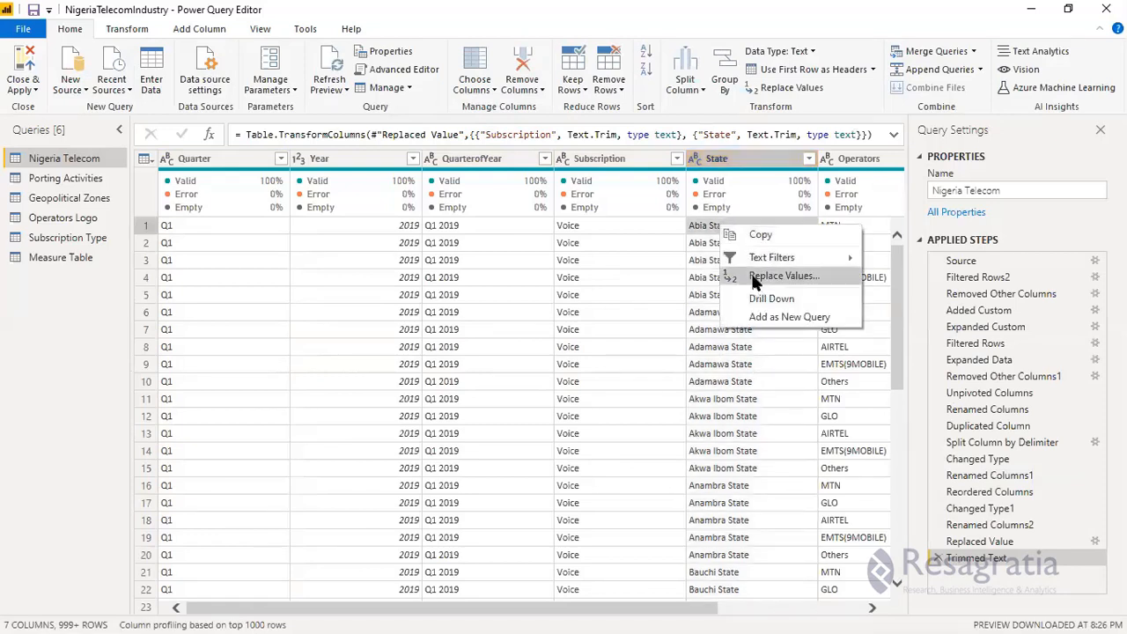
pyautogui.click(774, 276)
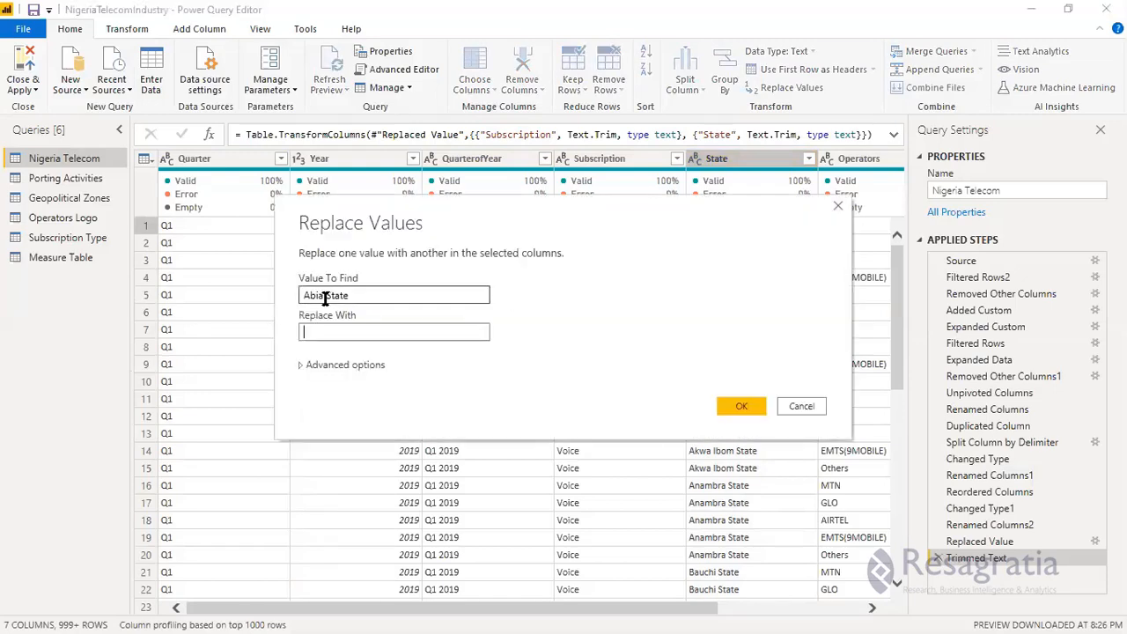
pyautogui.moveTo(324, 295); pyautogui.dragTo(300, 296)
pyautogui.press('BackSpace')
pyautogui.click(310, 332)
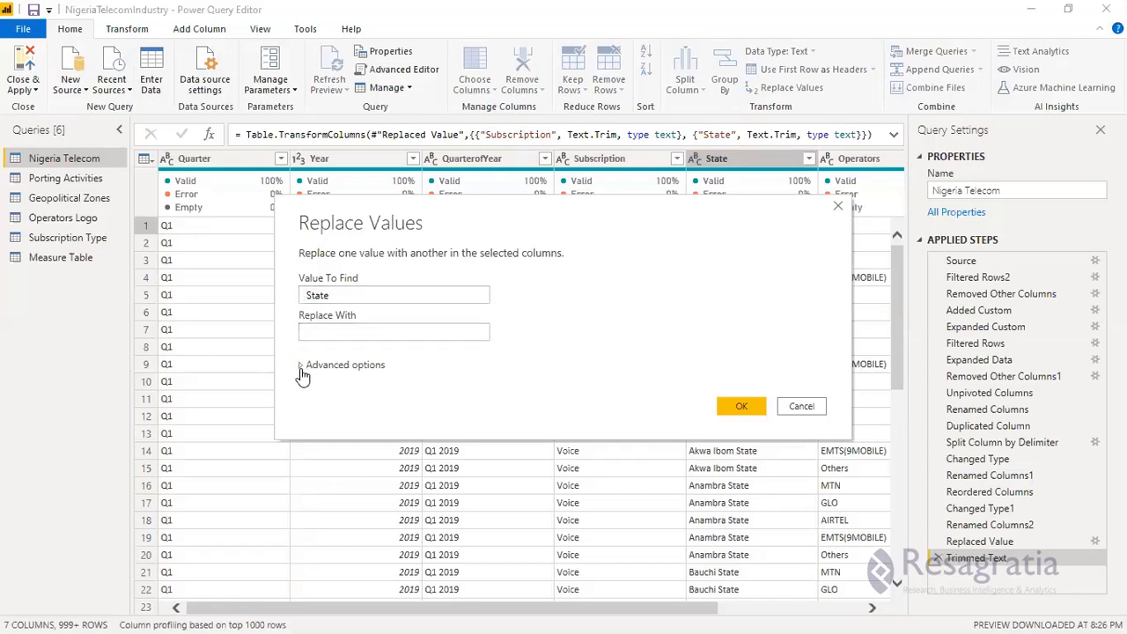
pyautogui.click(302, 365)
pyautogui.click(304, 382)
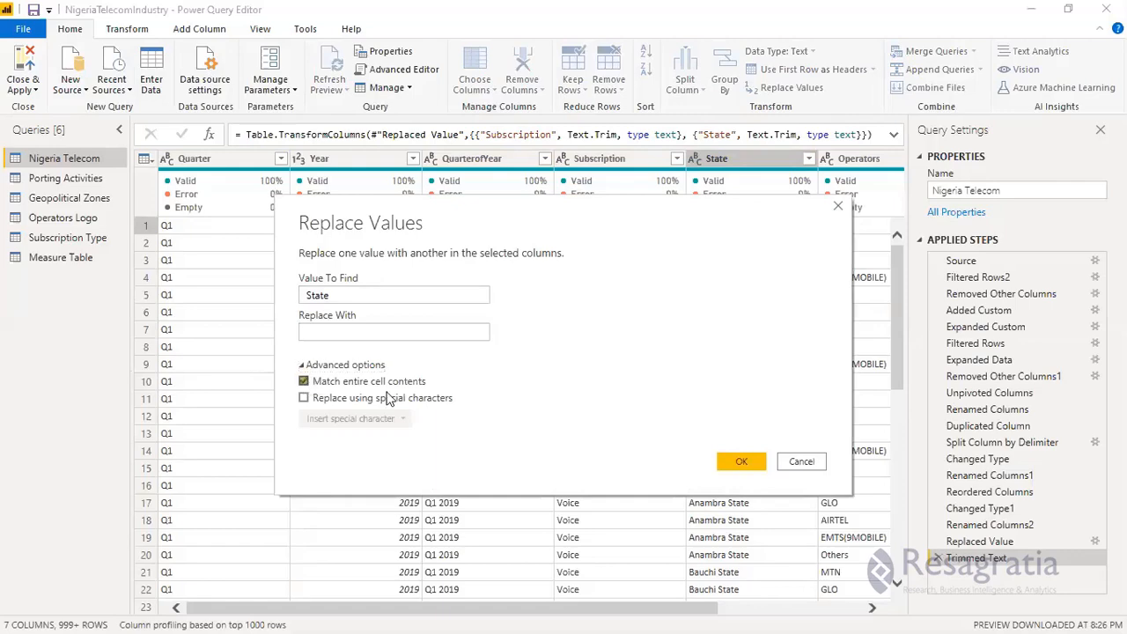
pyautogui.click(739, 462)
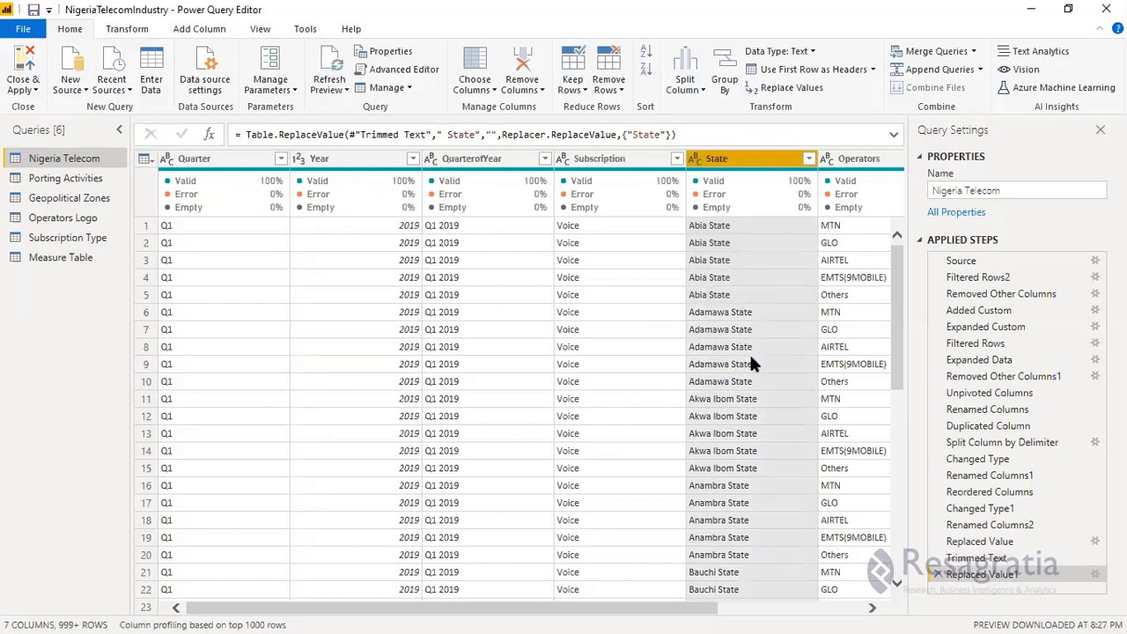
# Step: Edit the " State" replacement so that it no longer matches entire cell contents
pyautogui.click(1096, 577)
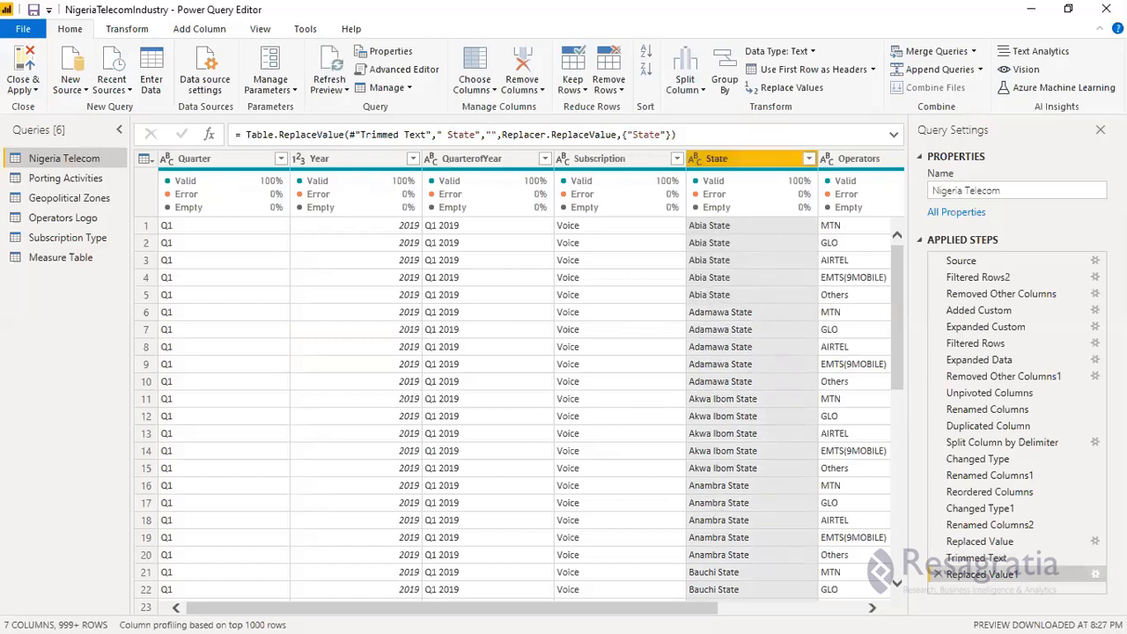
pyautogui.click(304, 353)
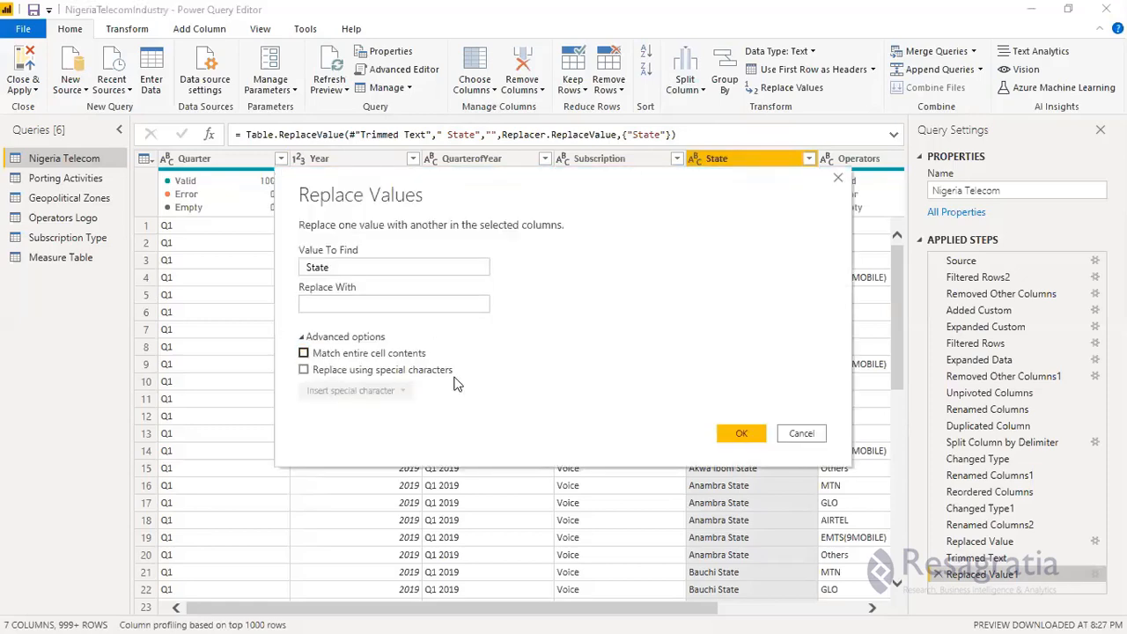
pyautogui.click(736, 434)
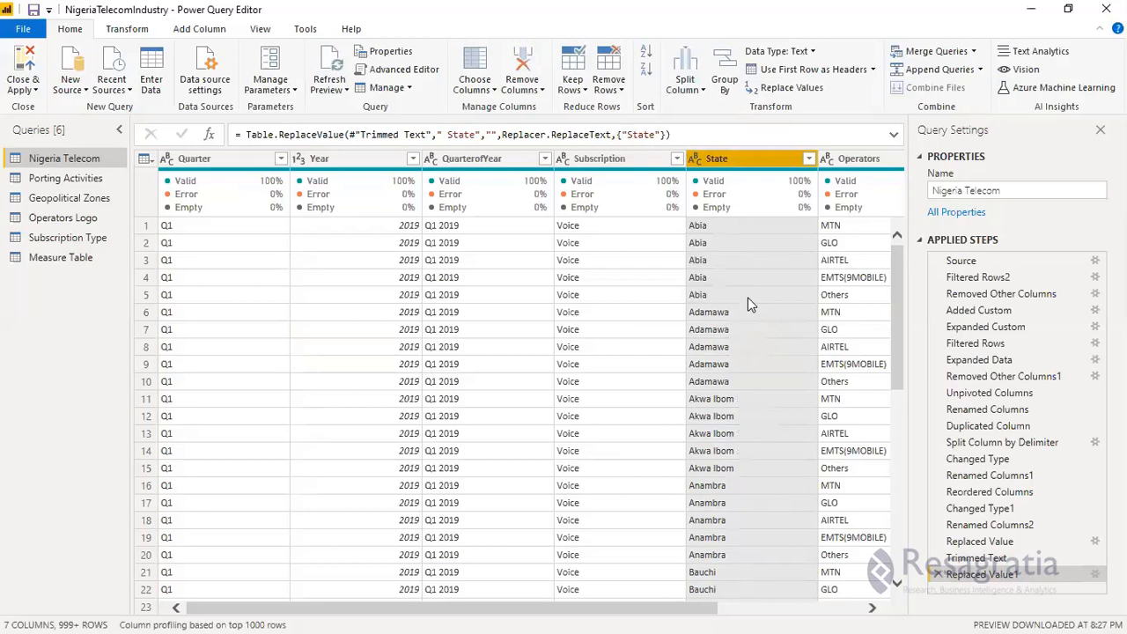
# Step: Replace Fct with Federal Capital Territory in the State column, matching entire cell contents
pyautogui.scroll(-3, 735, 448)
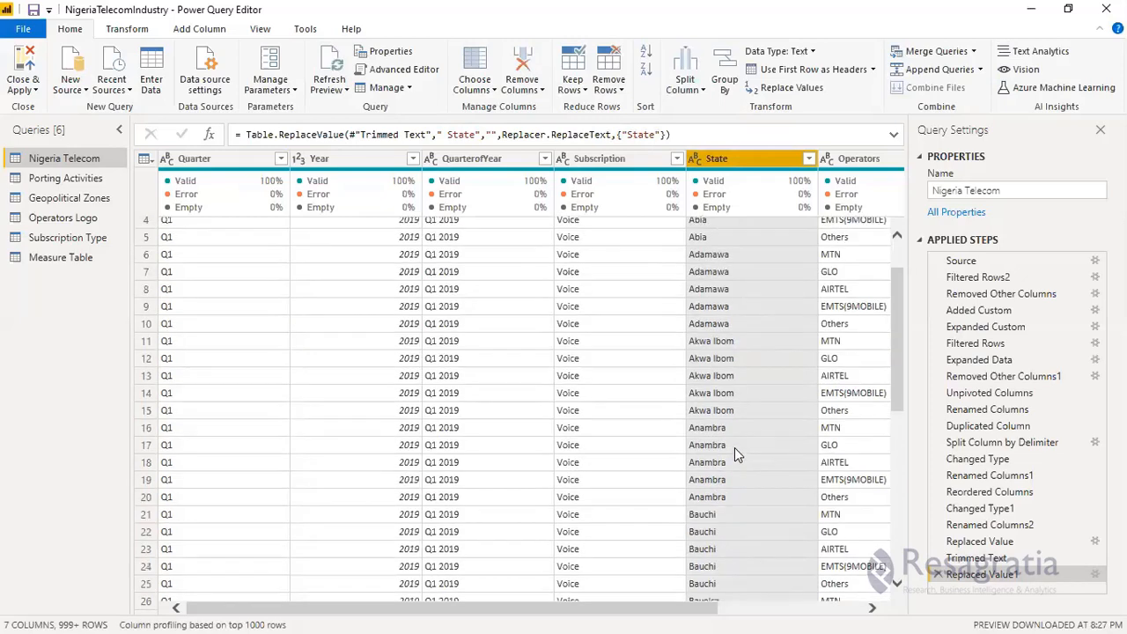
pyautogui.scroll(-6, 734, 448)
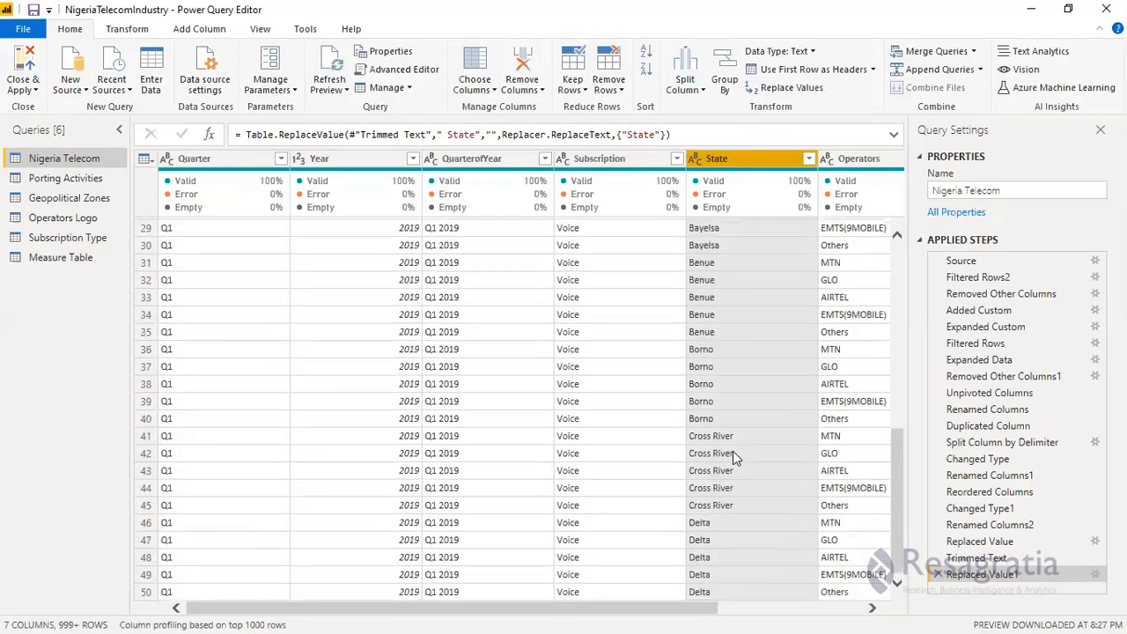
pyautogui.scroll(-11, 733, 453)
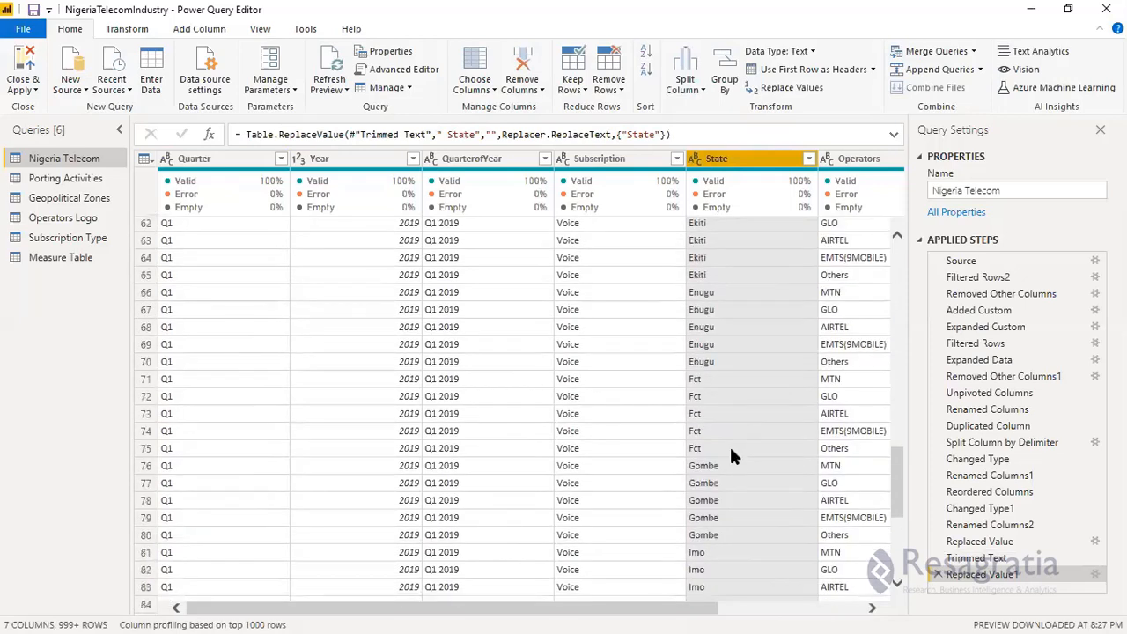
pyautogui.click(713, 385)
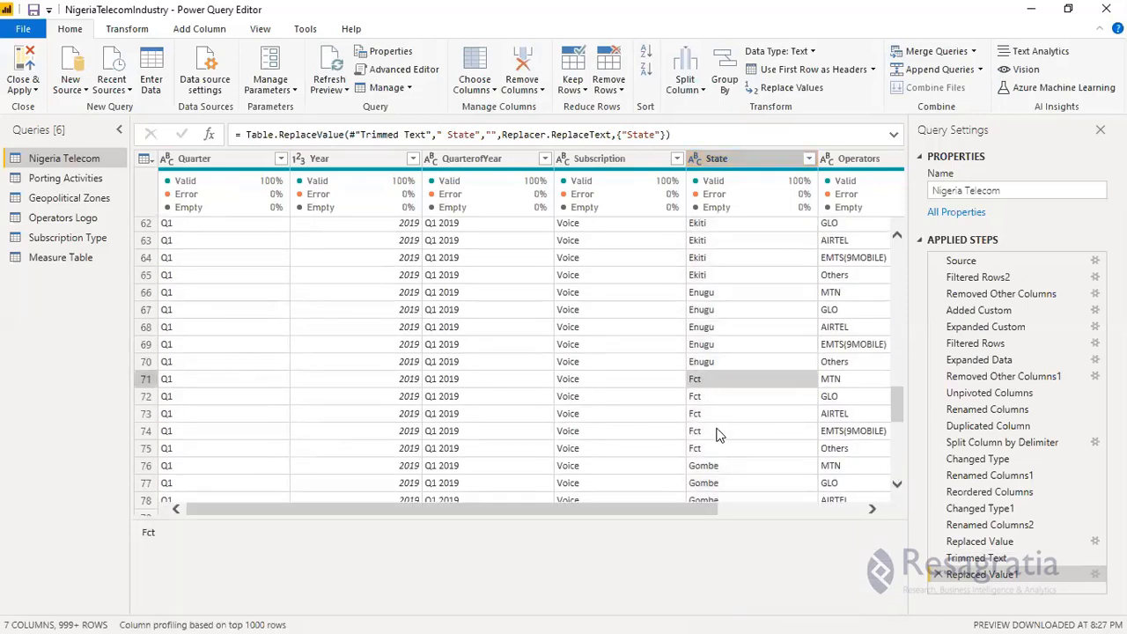
pyautogui.rightClick(692, 378)
pyautogui.click(712, 428)
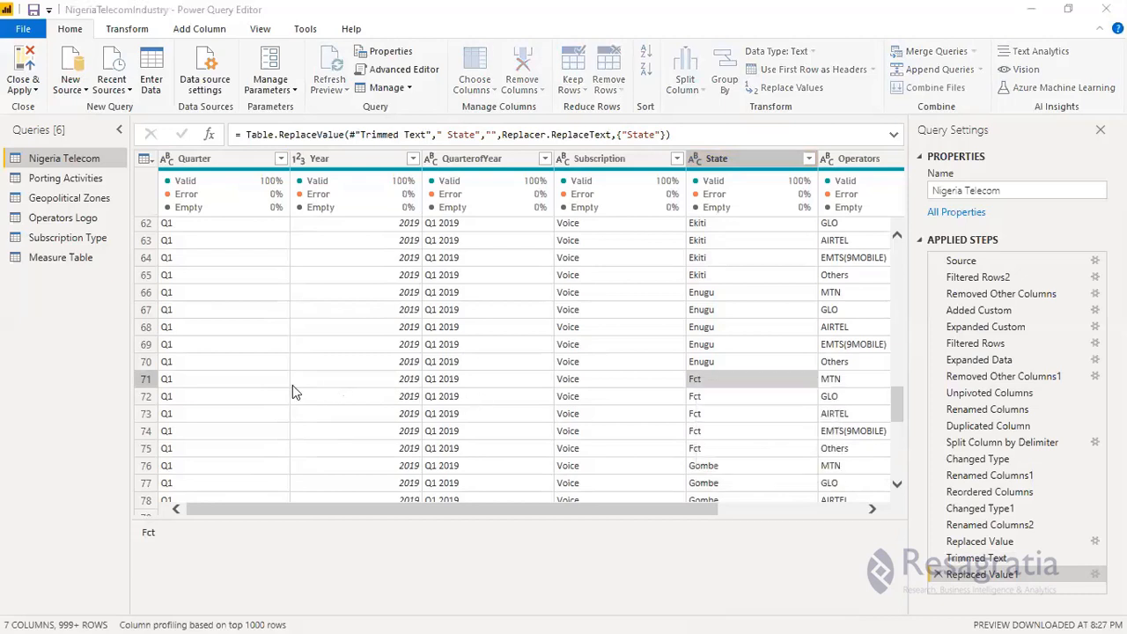
pyautogui.click(302, 331)
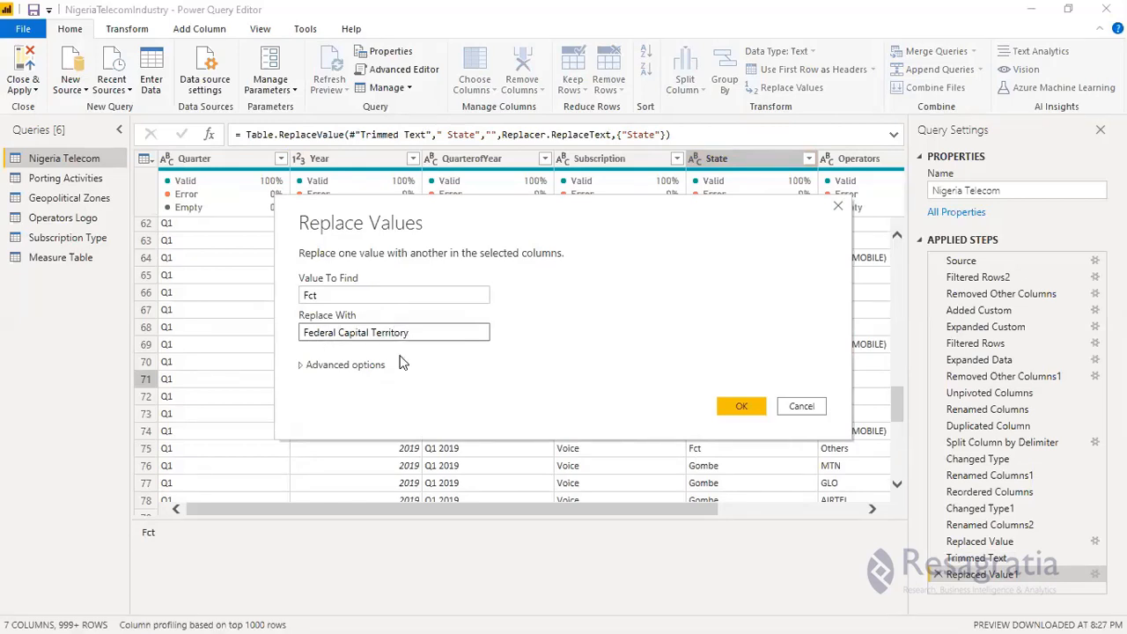
pyautogui.click(301, 366)
pyautogui.click(303, 382)
pyautogui.click(743, 463)
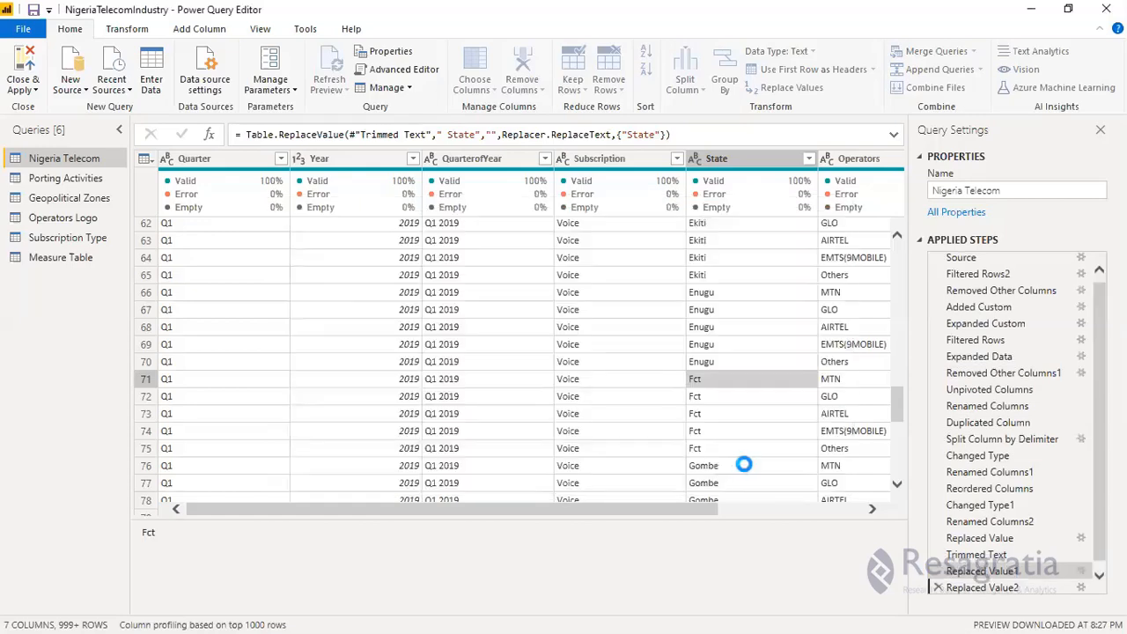
# Step: Check the replaced rows and the list of distinct State values for inconsistent names and capitalization
pyautogui.scroll(-20, 744, 370)
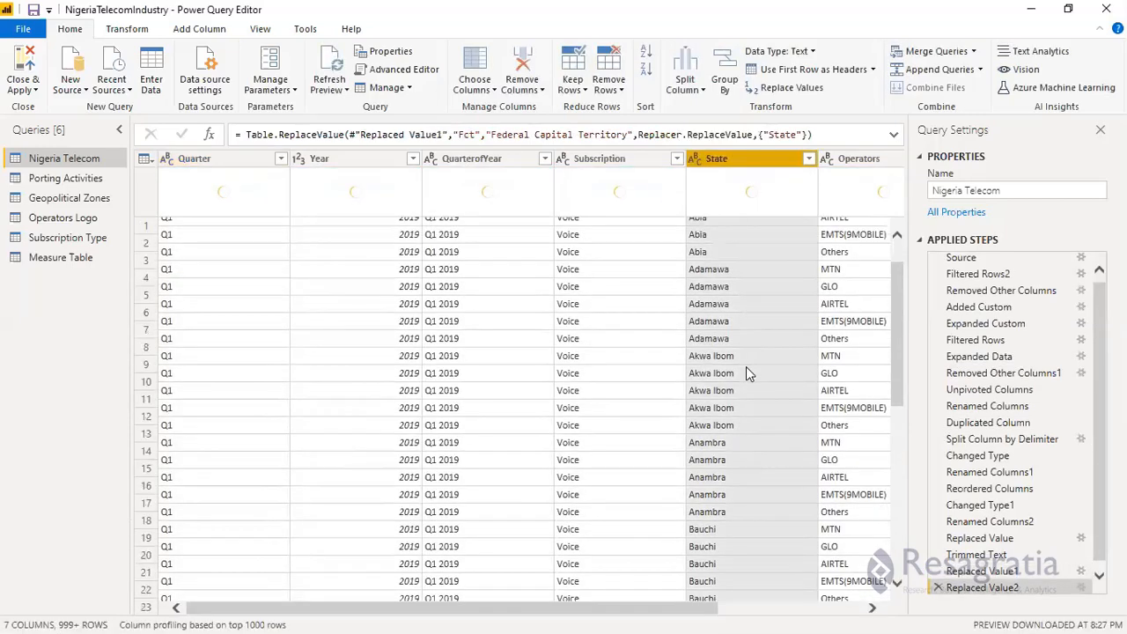
pyautogui.scroll(3, 742, 390)
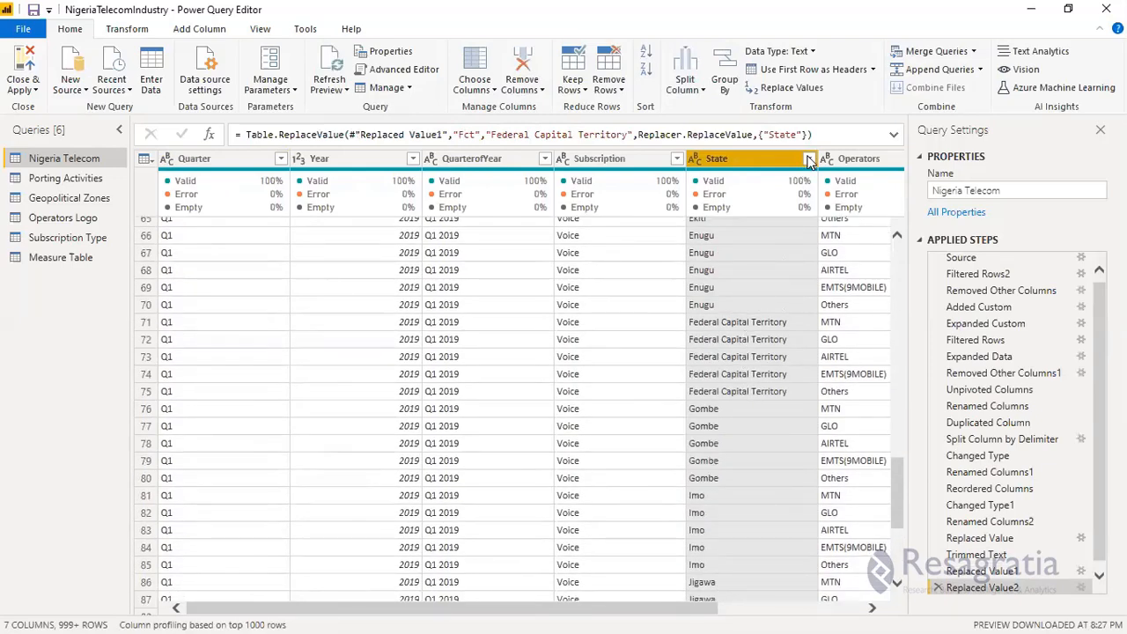
pyautogui.click(809, 159)
pyautogui.scroll(-5, 701, 455)
pyautogui.scroll(-10, 702, 455)
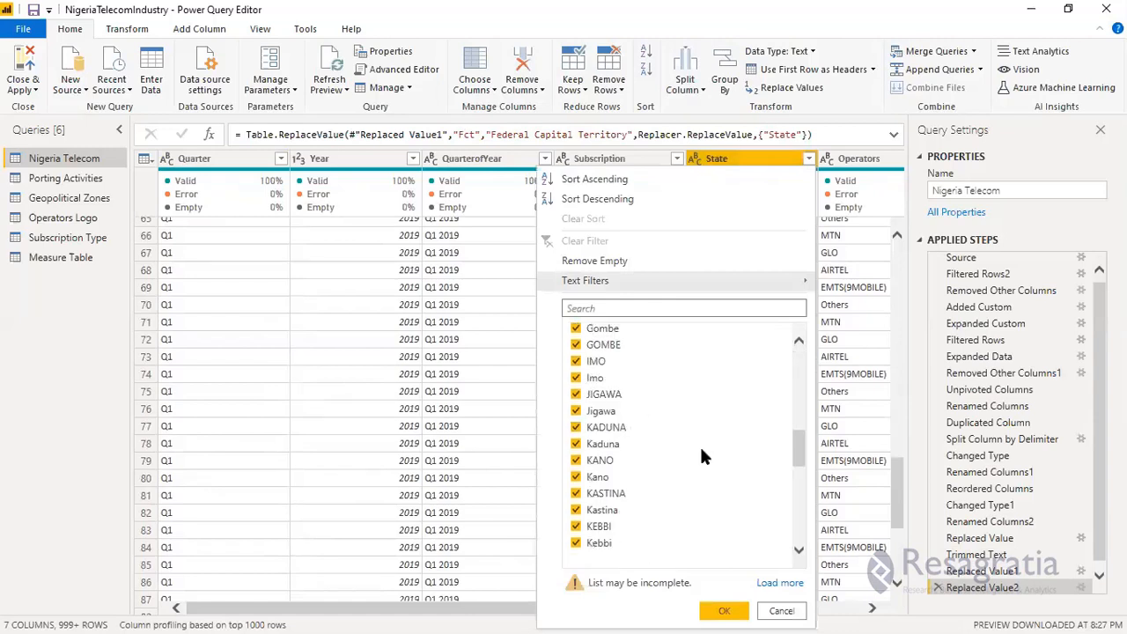
pyautogui.scroll(-1, 701, 461)
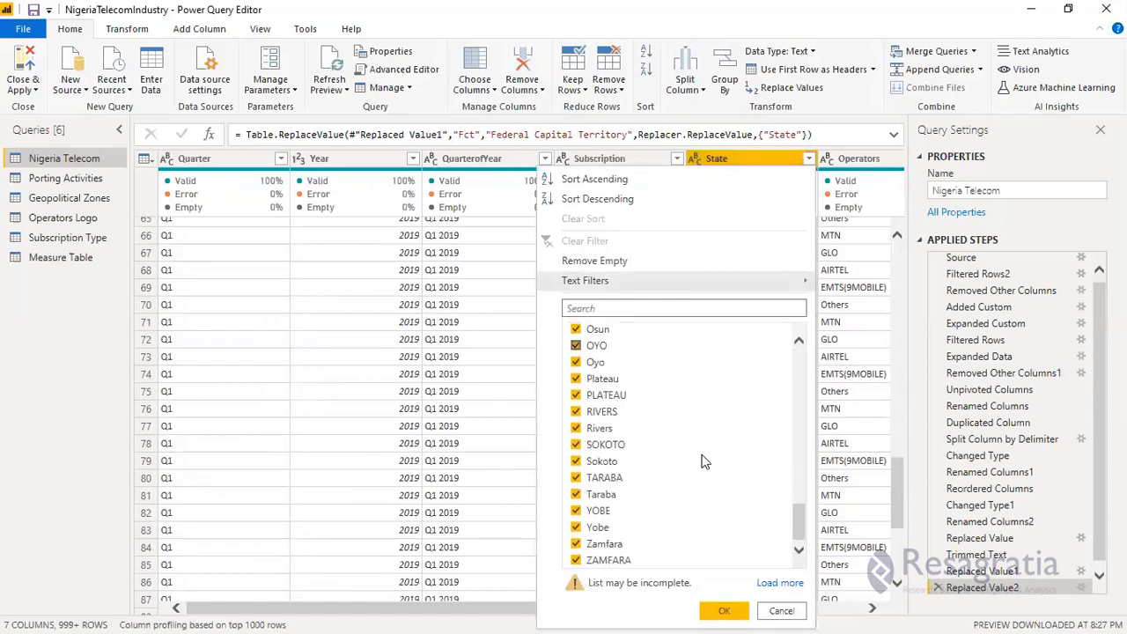
pyautogui.scroll(15, 702, 459)
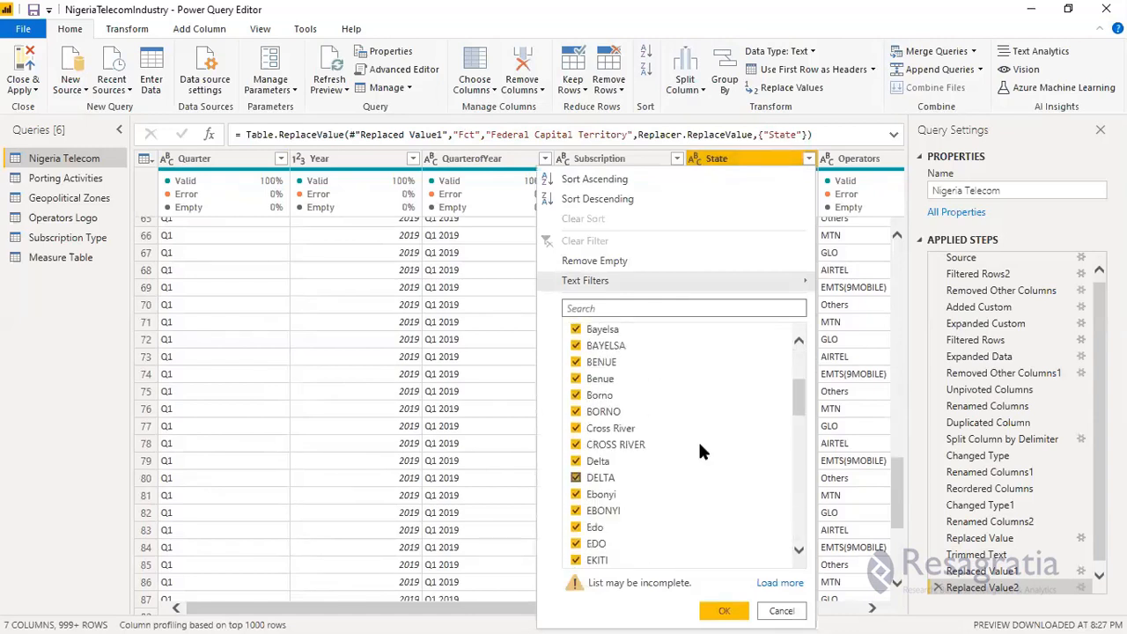
pyautogui.scroll(-2, 585, 484)
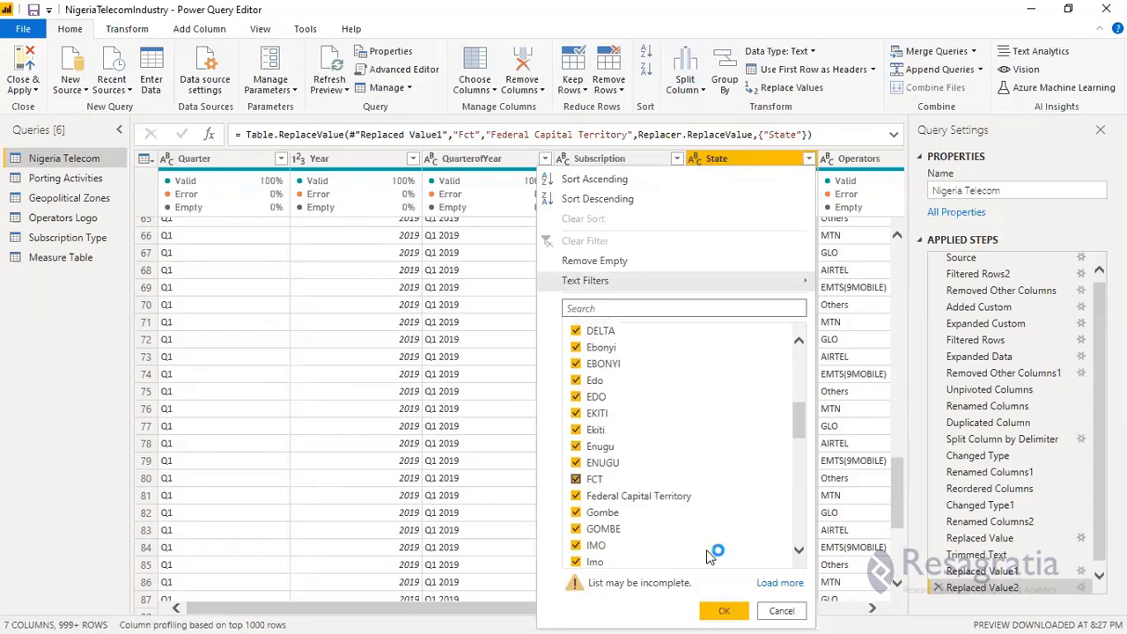
pyautogui.click(780, 610)
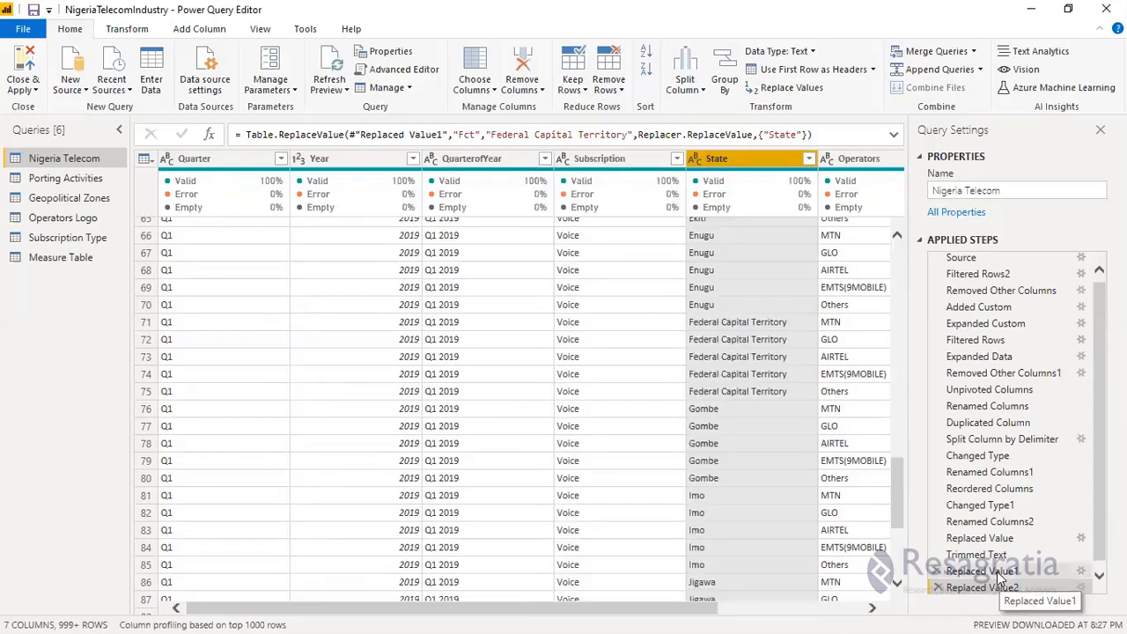
# Step: Capitalize each word in the State column, inserting the transformation directly after the step that removes " State"
pyautogui.click(999, 576)
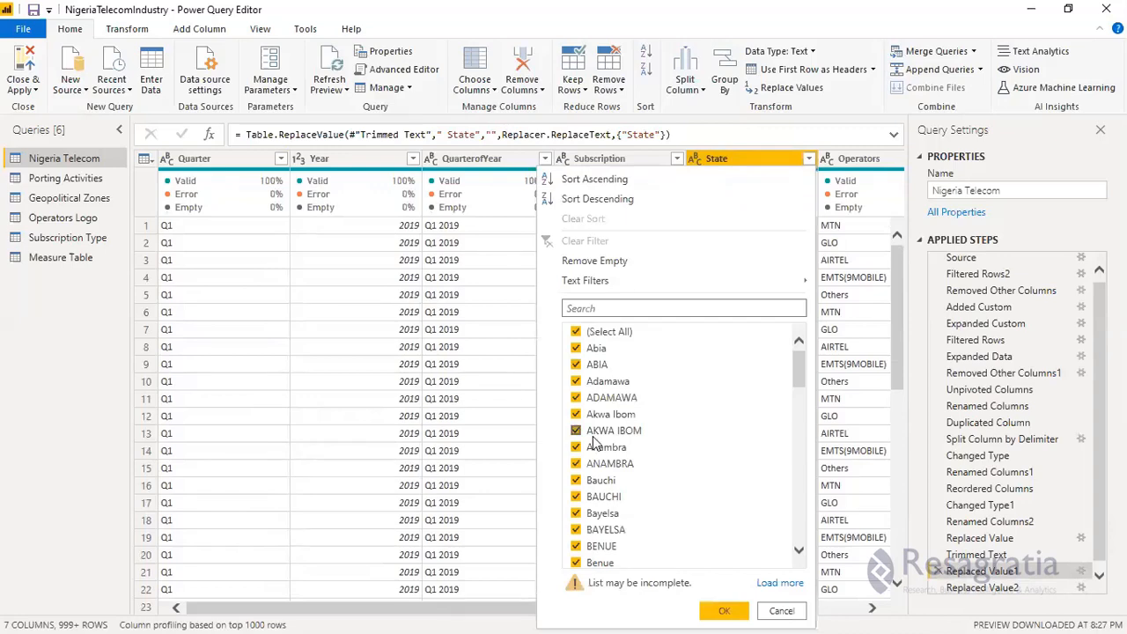
pyautogui.click(781, 612)
pyautogui.rightClick(722, 227)
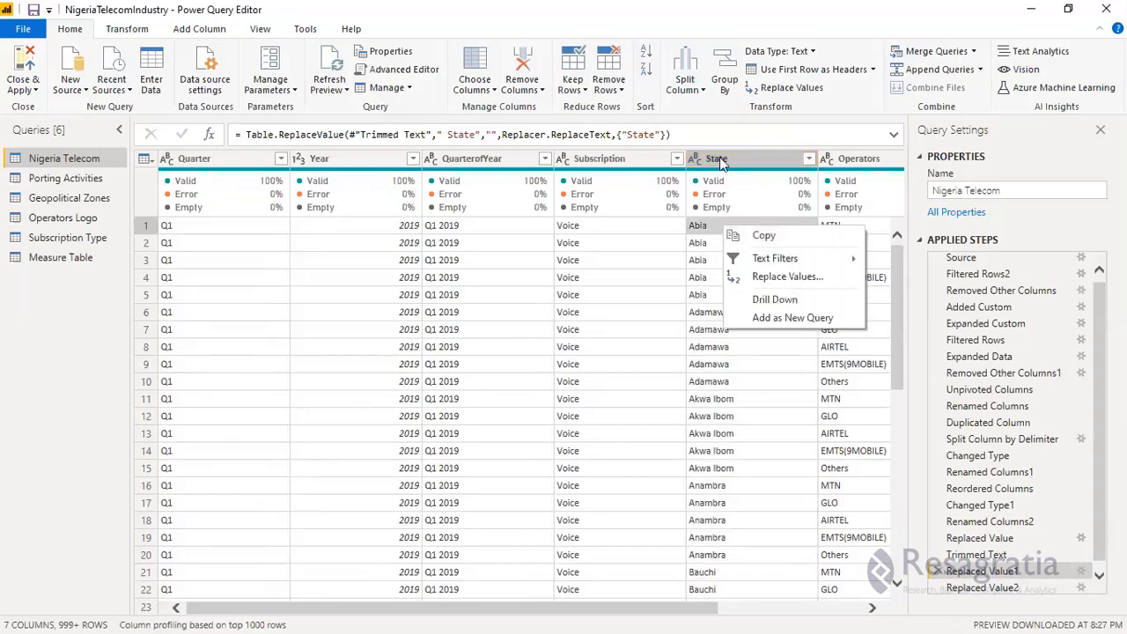
pyautogui.rightClick(720, 163)
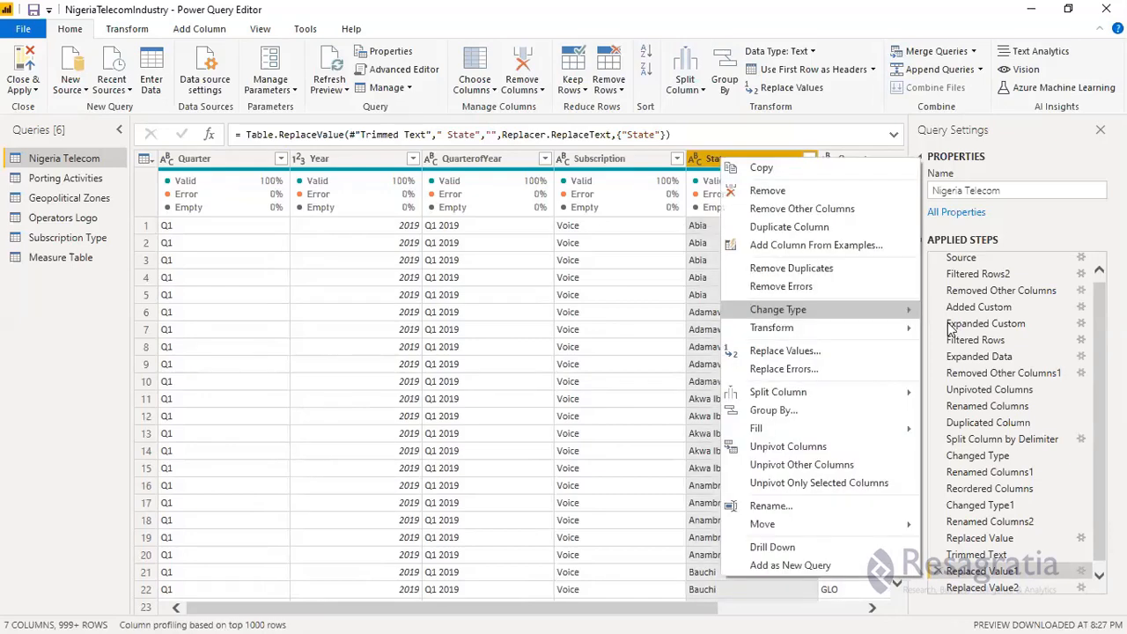
pyautogui.moveTo(819, 328)
pyautogui.click(976, 368)
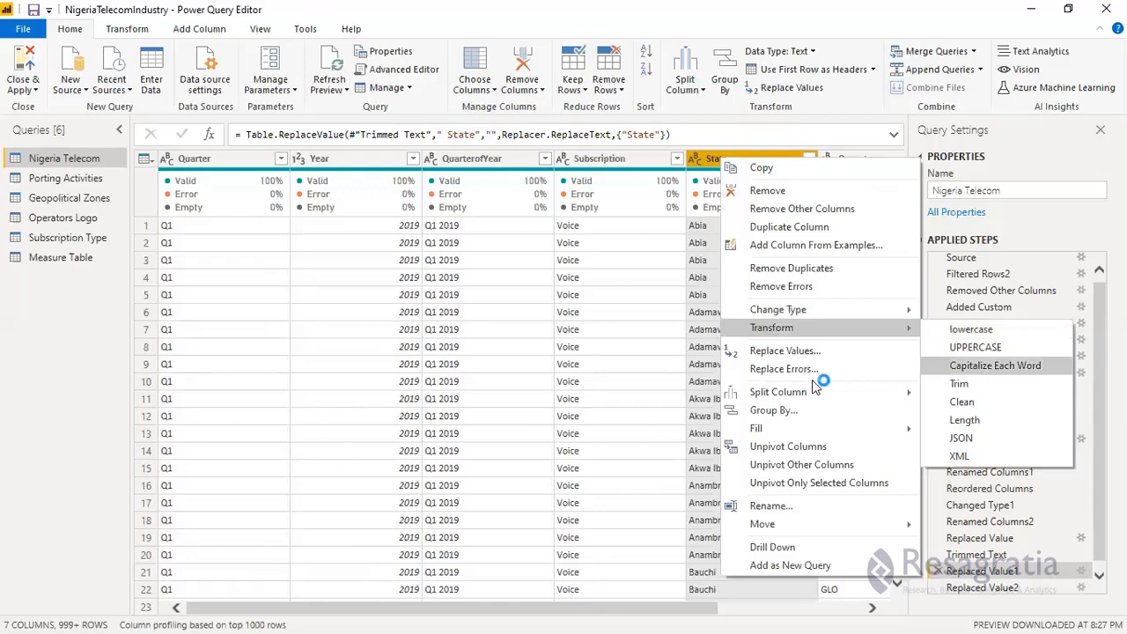
pyautogui.click(650, 361)
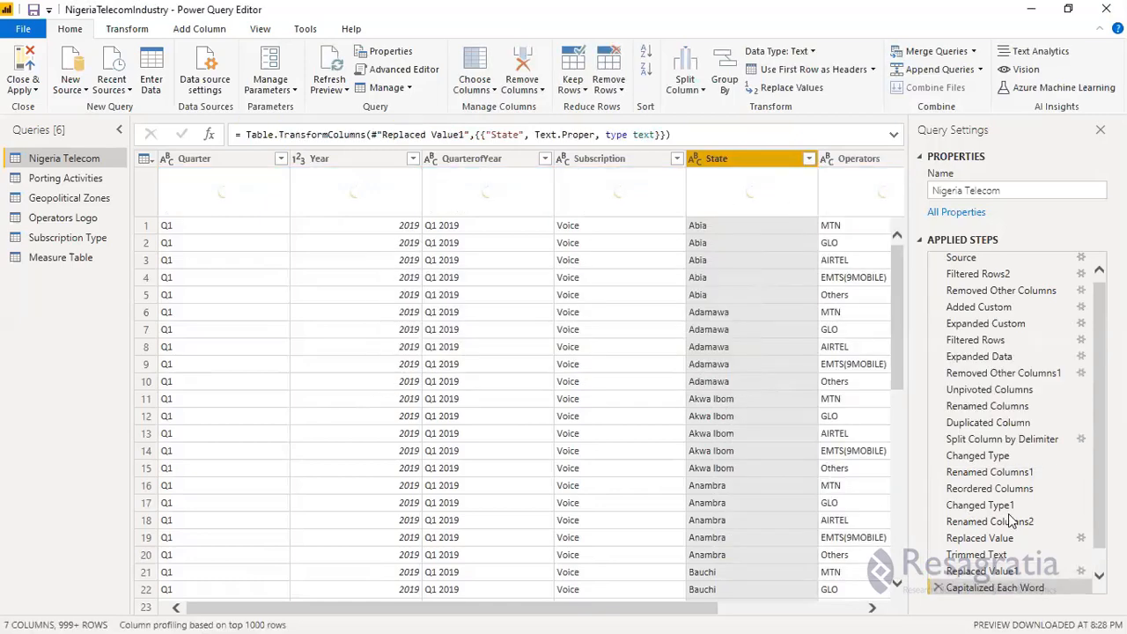
# Step: Examine the complete list of distinct State values at the final applied step for misspelled or duplicate names
pyautogui.scroll(-1, 1012, 528)
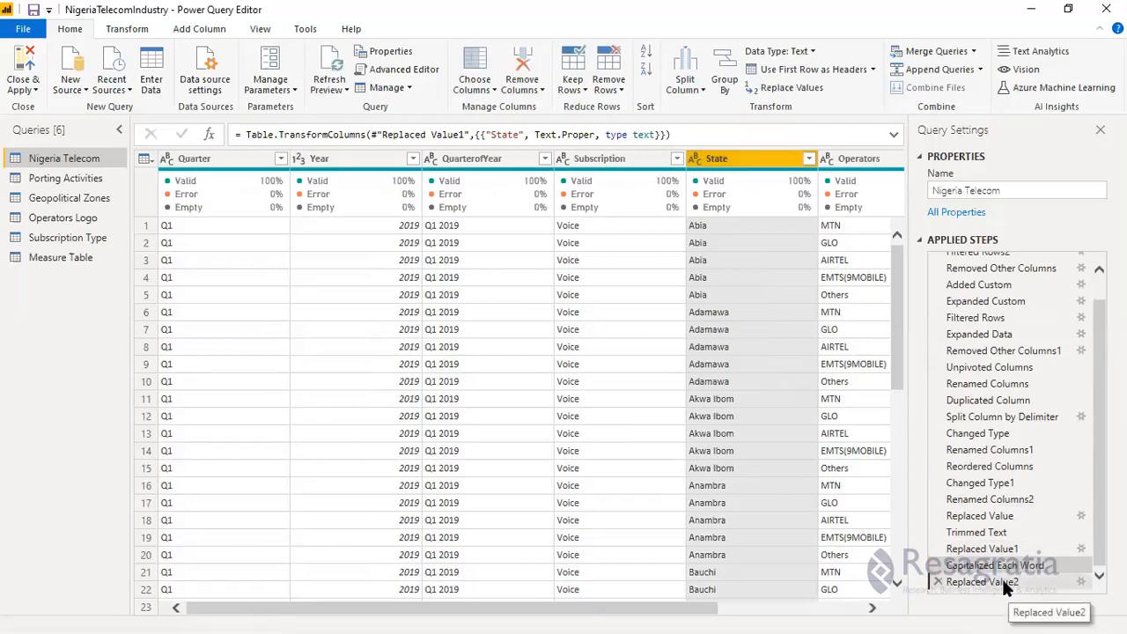
pyautogui.click(1006, 583)
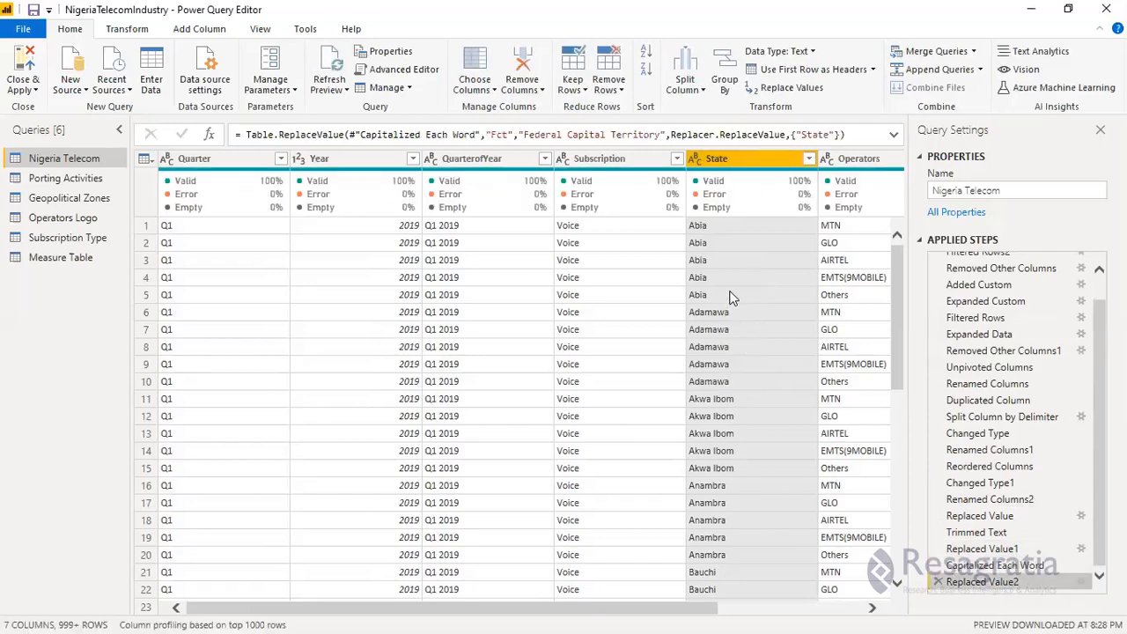
pyautogui.click(808, 158)
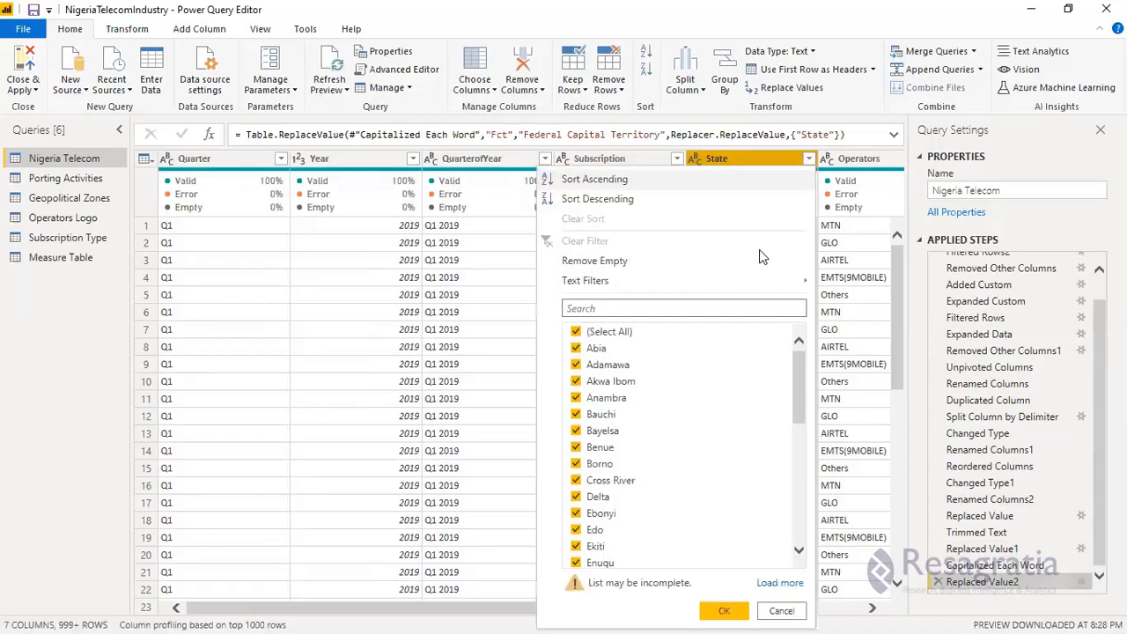
pyautogui.scroll(-8, 726, 454)
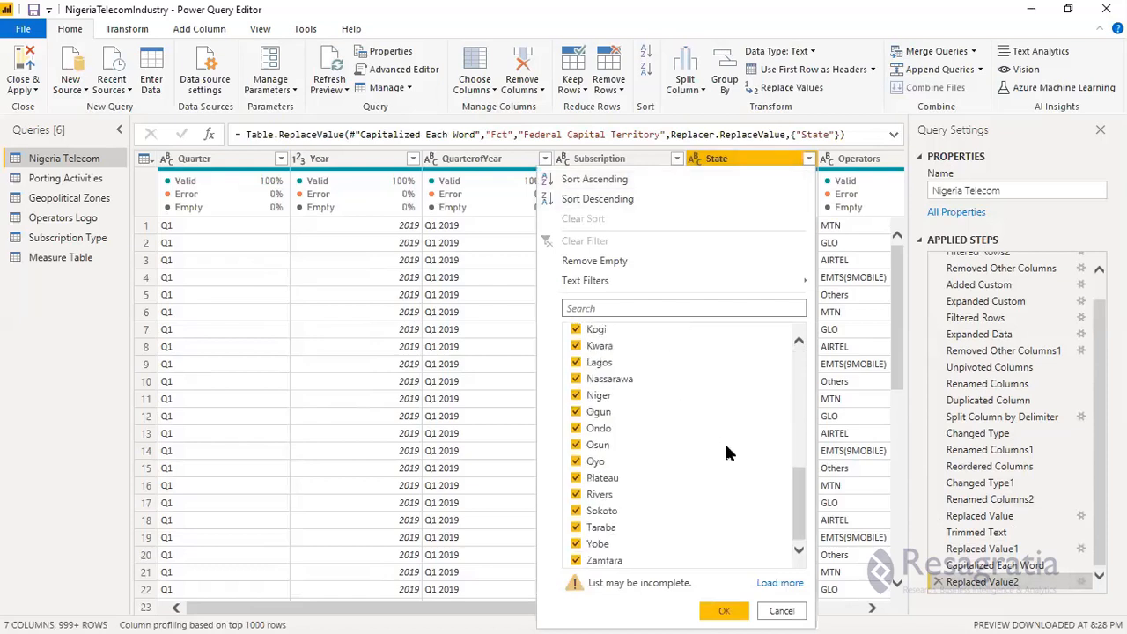
pyautogui.click(775, 582)
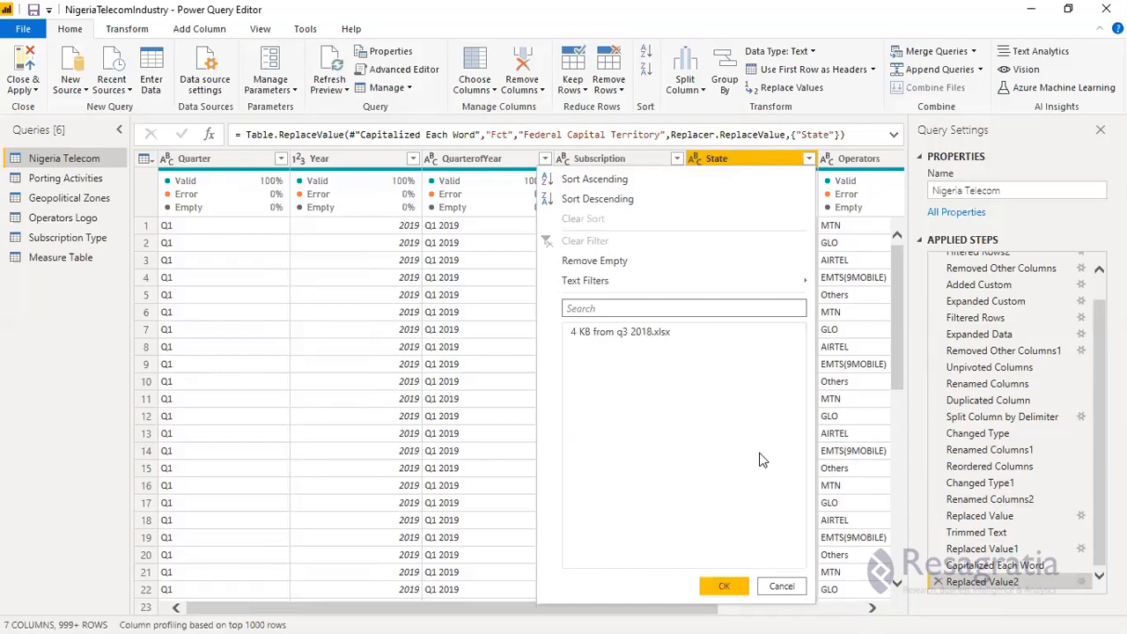
pyautogui.scroll(-5, 761, 474)
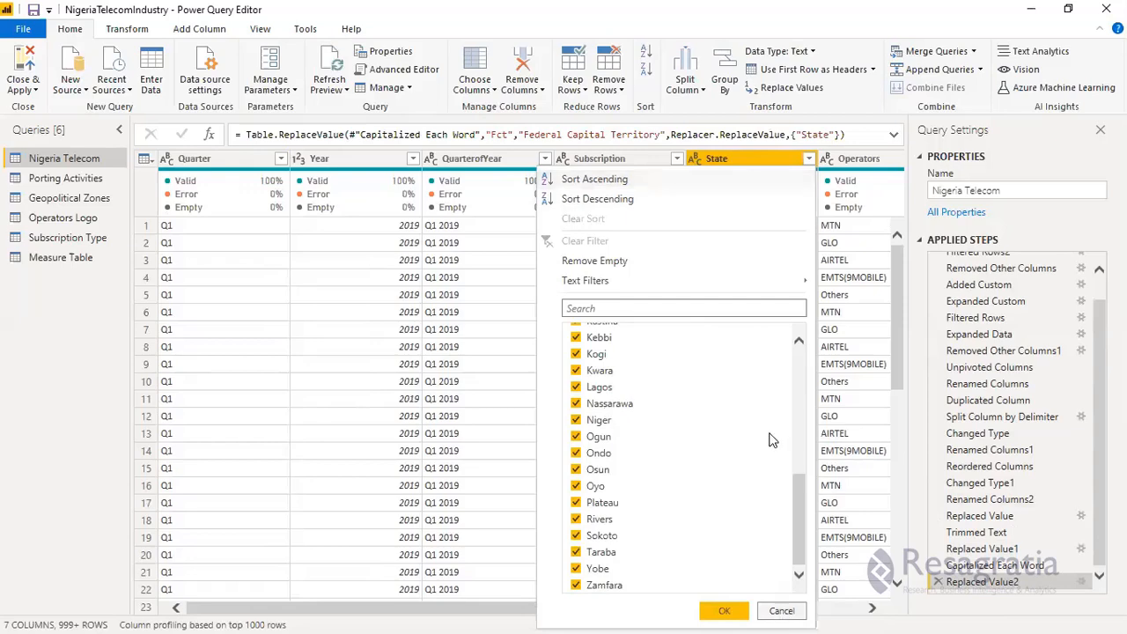
pyautogui.scroll(-9, 771, 440)
# Step: Replace Nassarawa with Nasarawa in the State column, matching entire cell contents
pyautogui.scroll(-17, 771, 440)
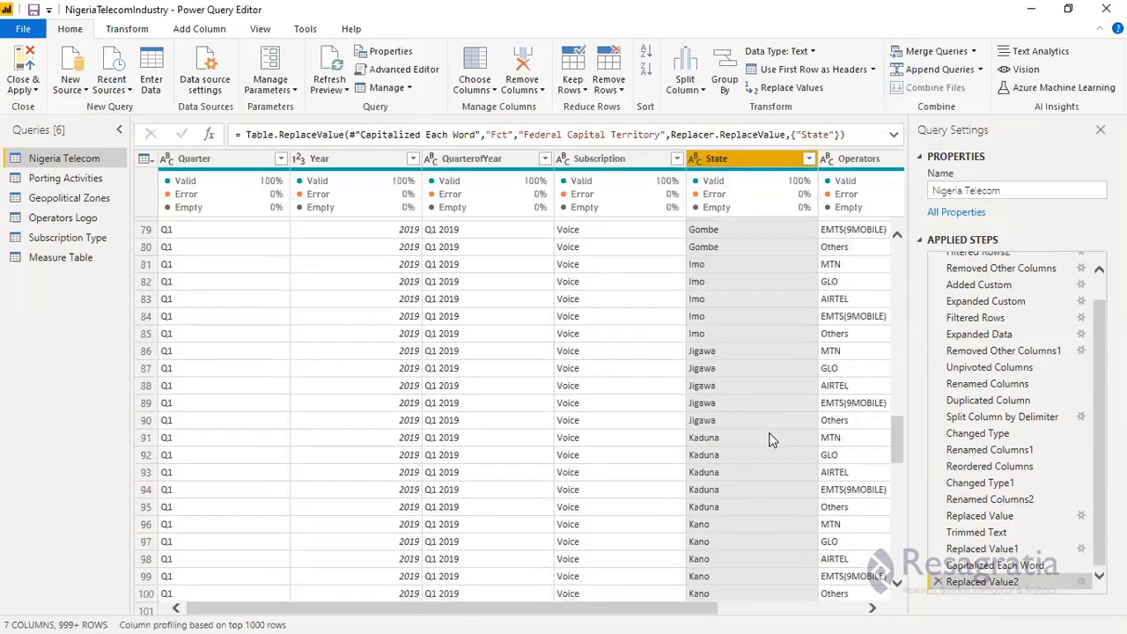
pyautogui.scroll(-2, 771, 440)
pyautogui.scroll(-10, 766, 436)
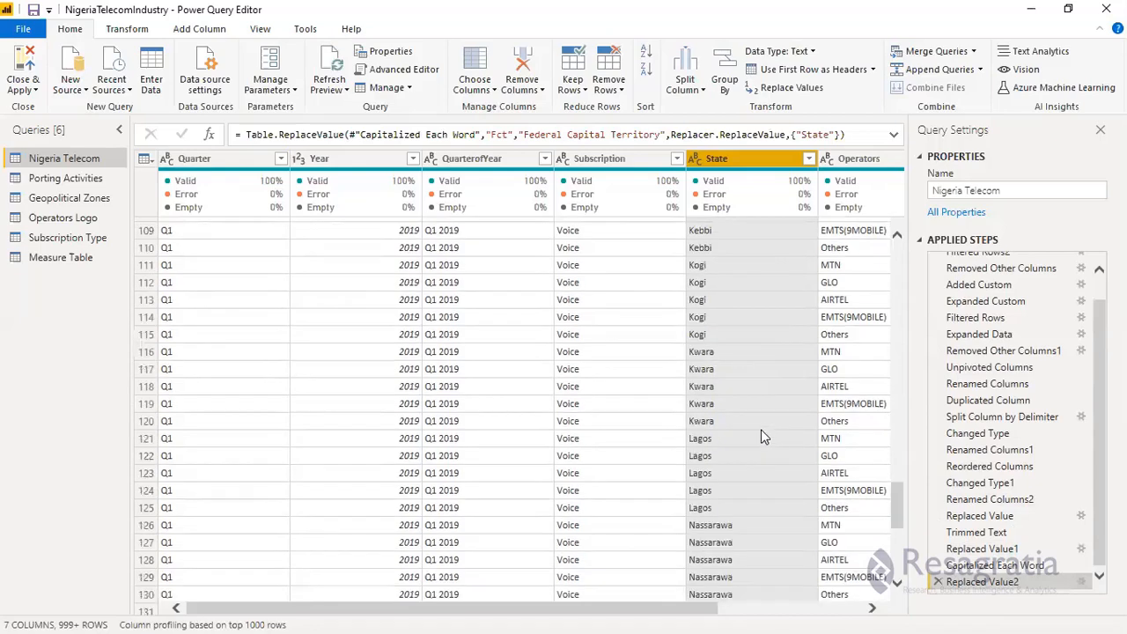
pyautogui.click(718, 415)
pyautogui.rightClick(720, 417)
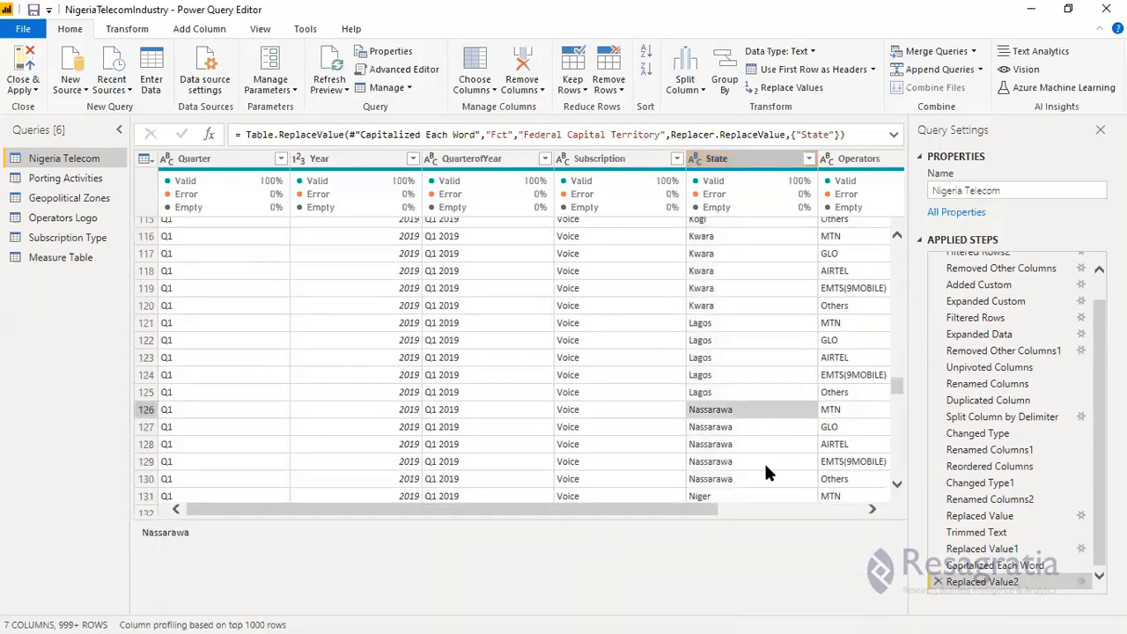
pyautogui.press('Return')
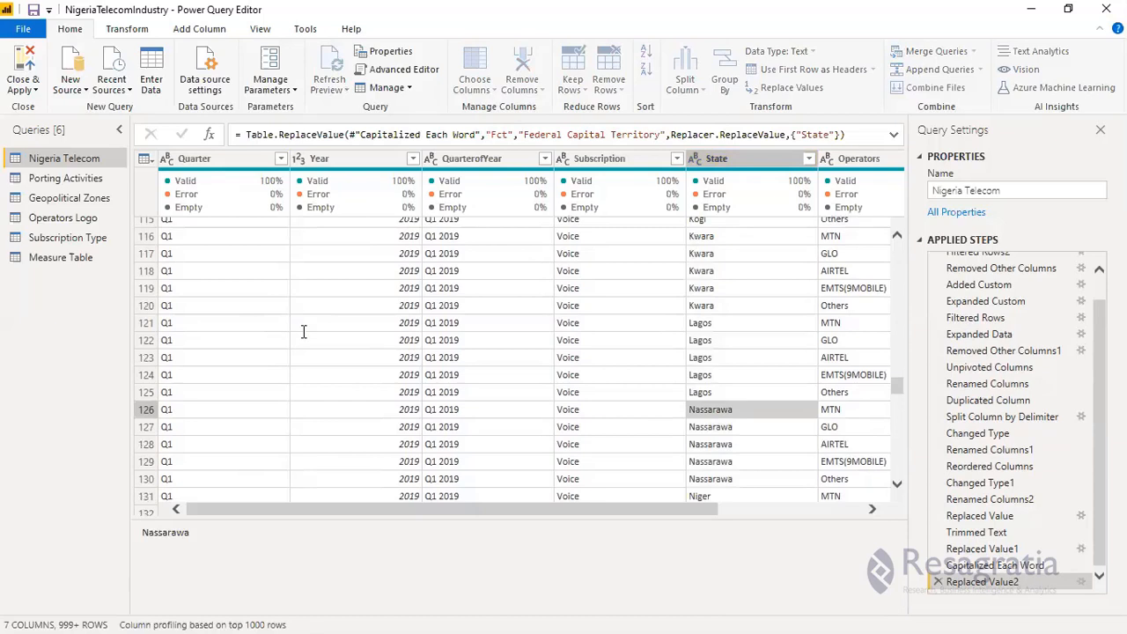
pyautogui.click(355, 295)
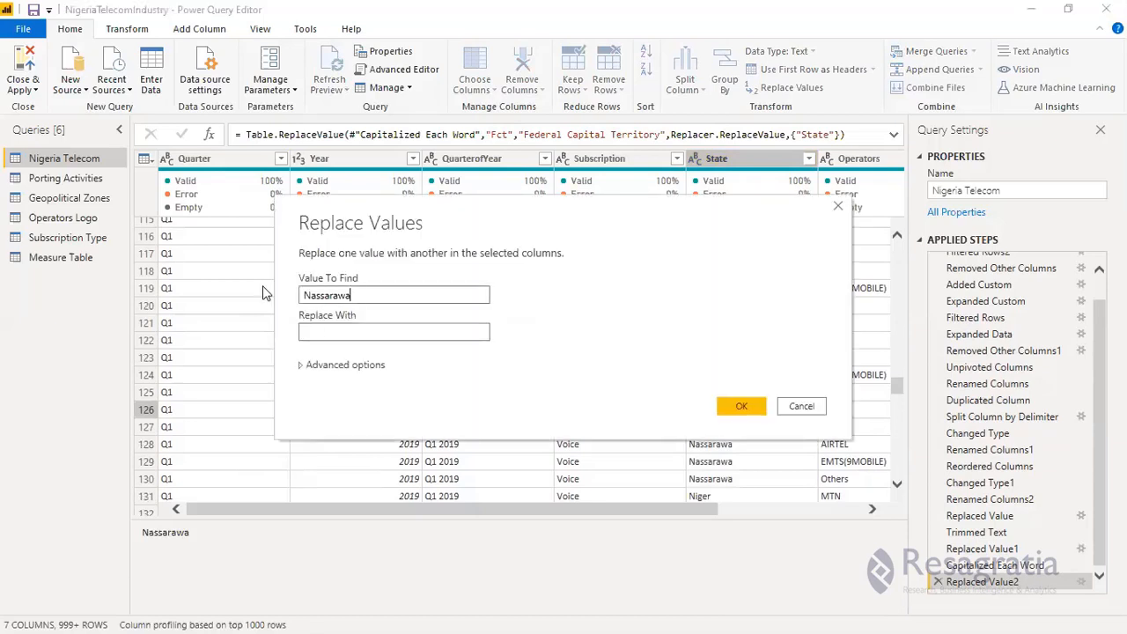
pyautogui.hotkey('ctrl', 'a')
pyautogui.hotkey('ctrl', 'c')
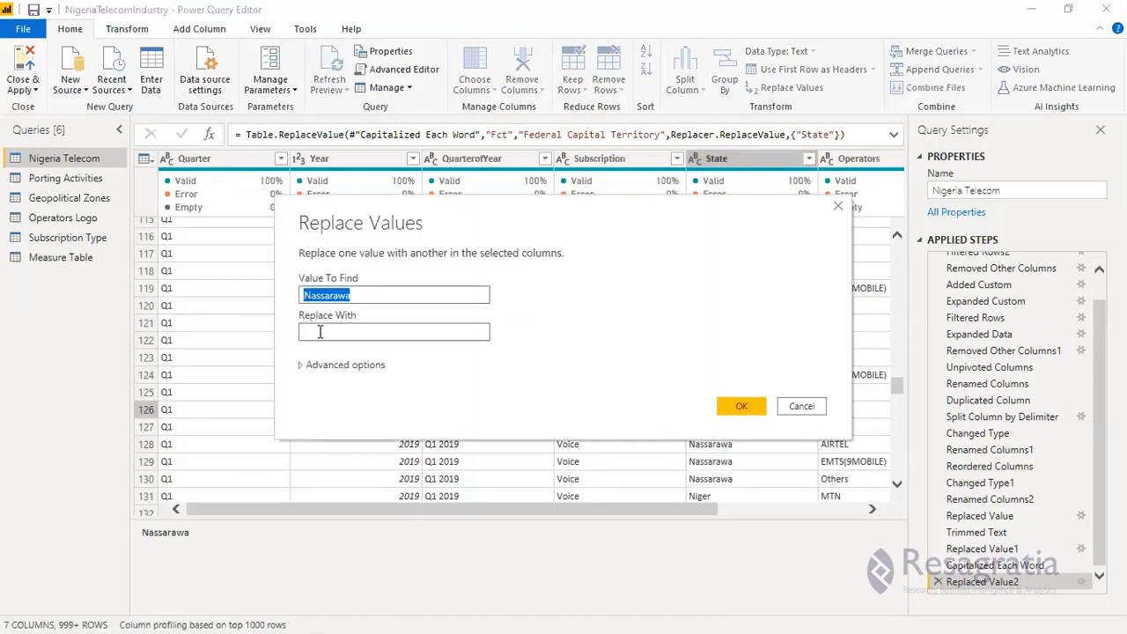
pyautogui.click(323, 334)
pyautogui.hotkey('ctrl', 'v')
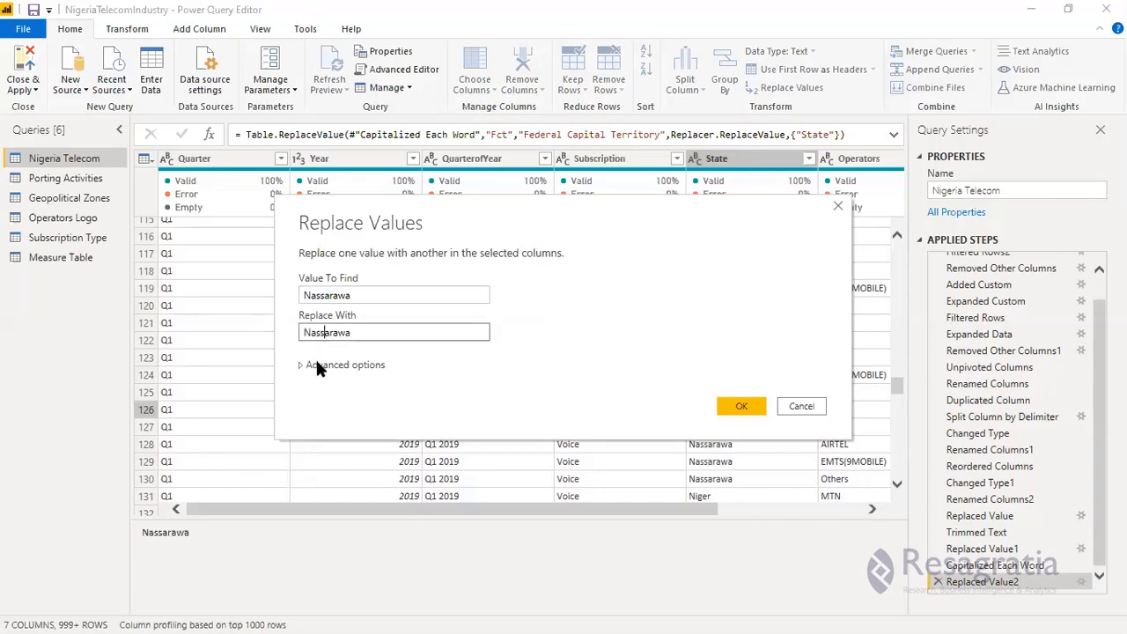
pyautogui.press('BackSpace')
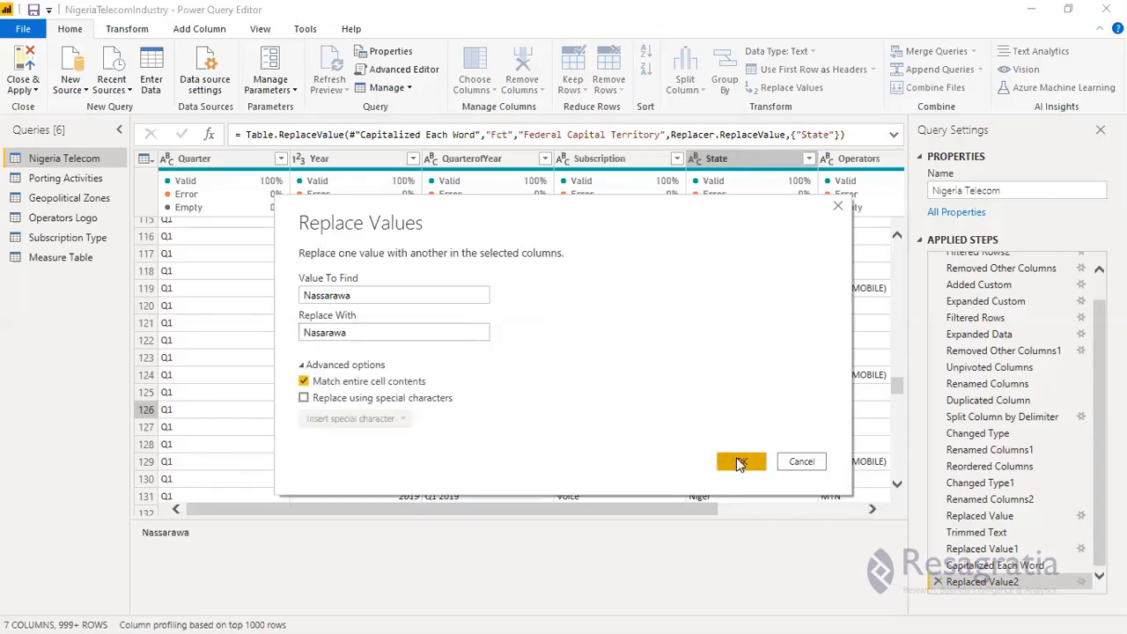
pyautogui.click(739, 462)
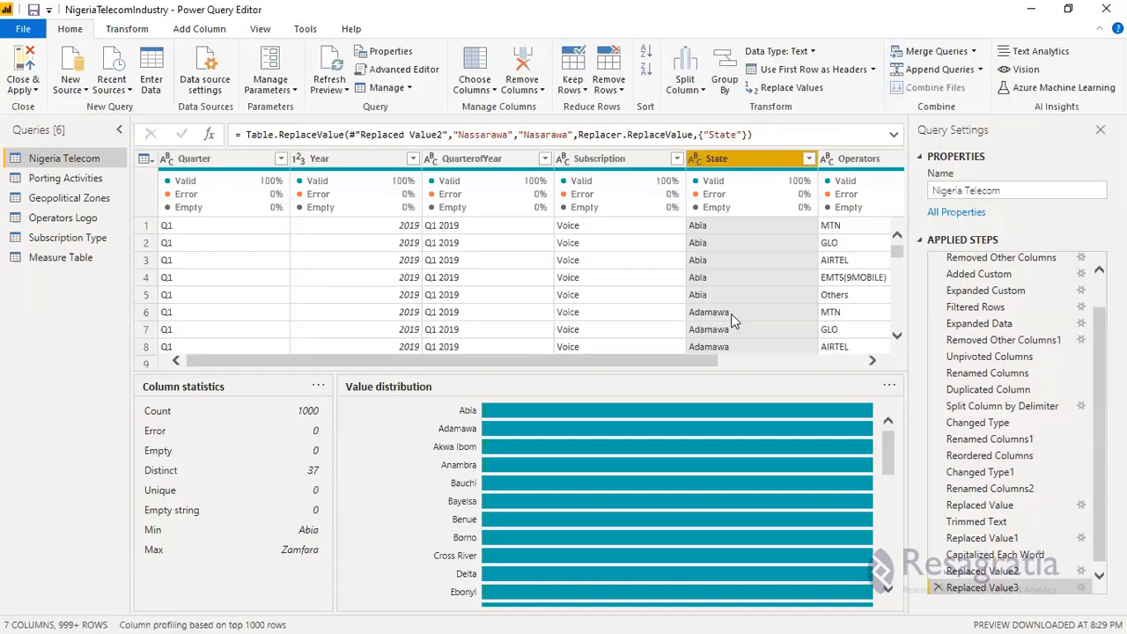
# Step: Replace Kastina with Katsina in the State column, matching entire cell contents
pyautogui.click(722, 315)
pyautogui.scroll(-3, 742, 317)
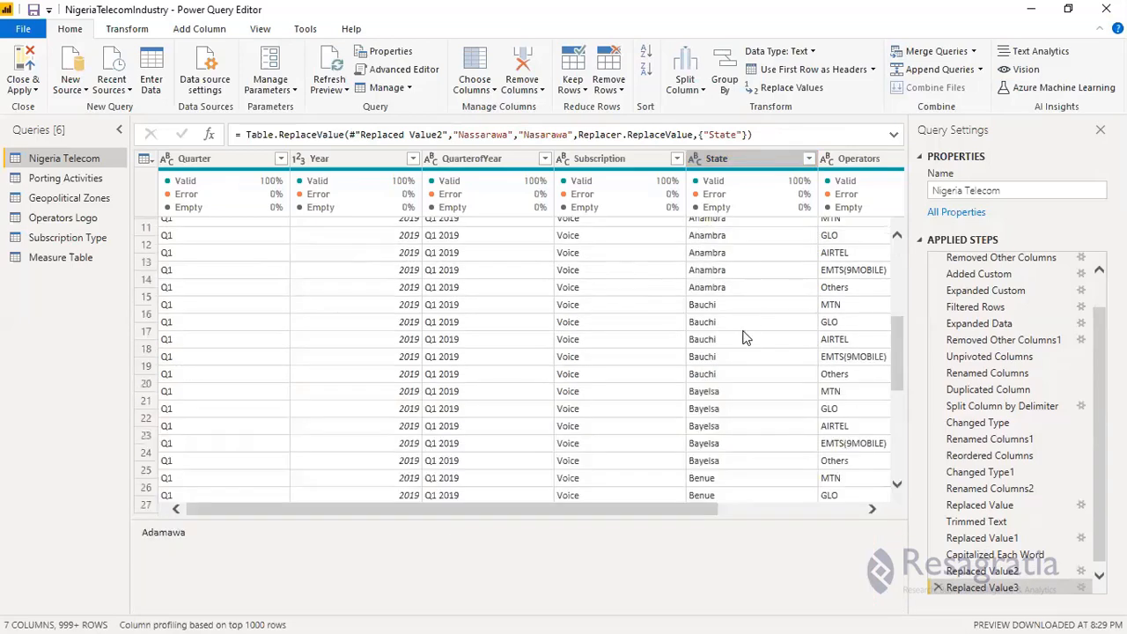
pyautogui.scroll(-5, 742, 338)
pyautogui.scroll(-10, 742, 344)
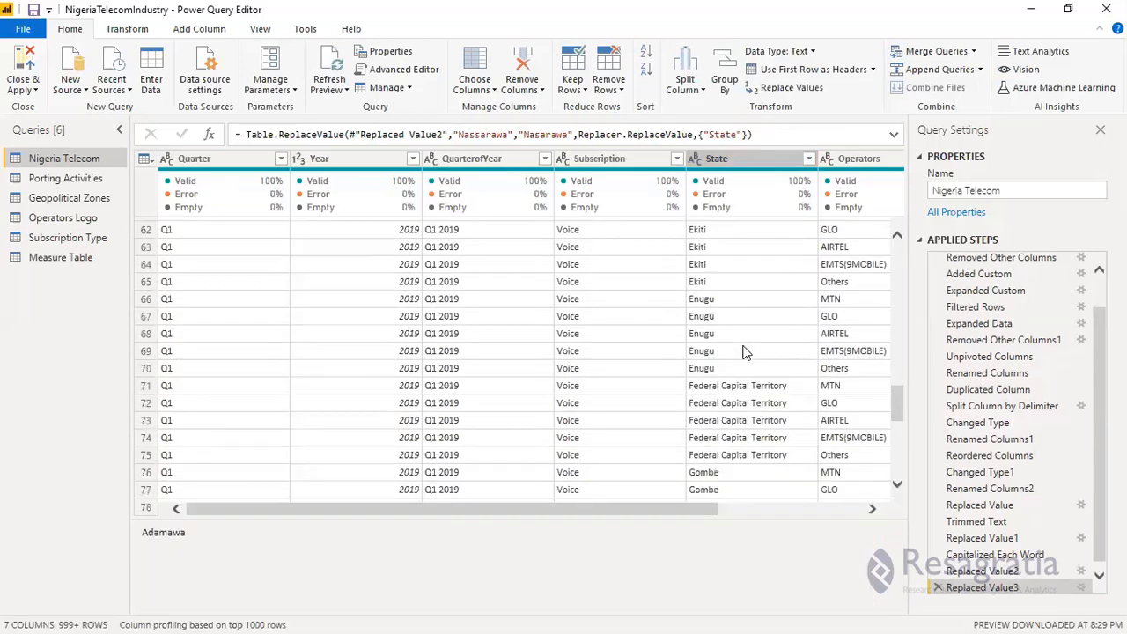
pyautogui.scroll(-3, 742, 351)
pyautogui.scroll(-3, 745, 352)
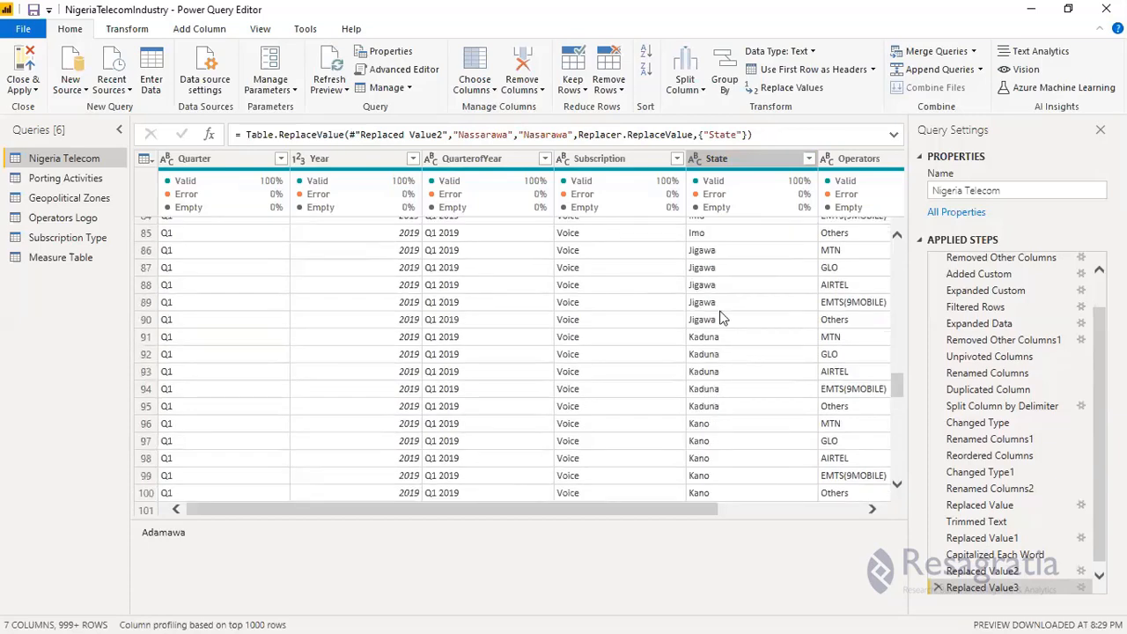
pyautogui.scroll(-4, 717, 313)
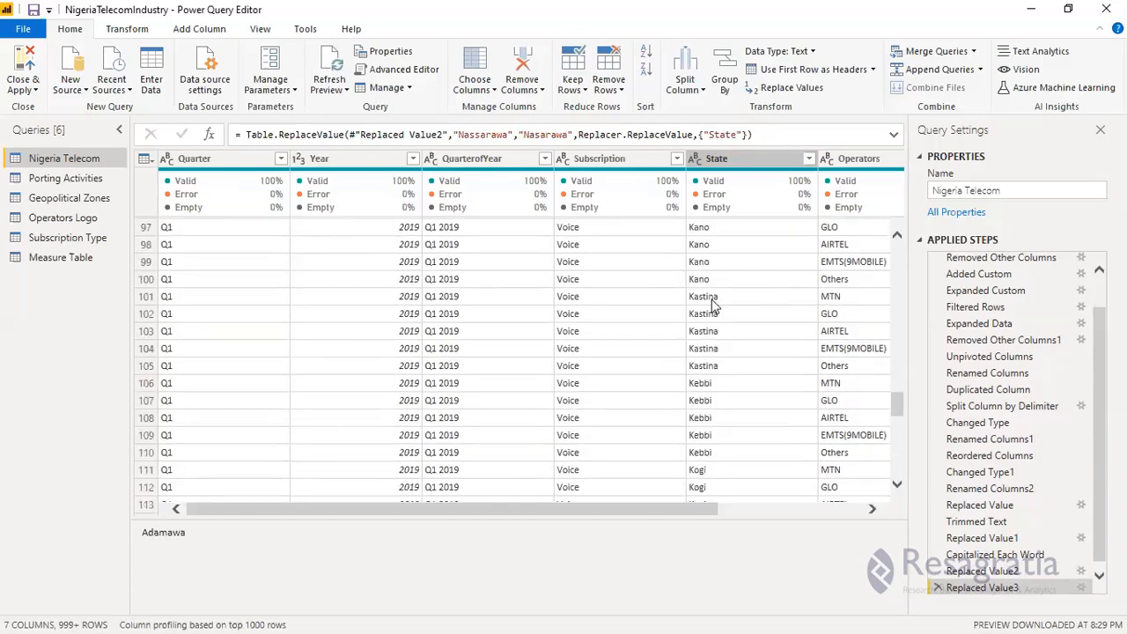
pyautogui.click(713, 299)
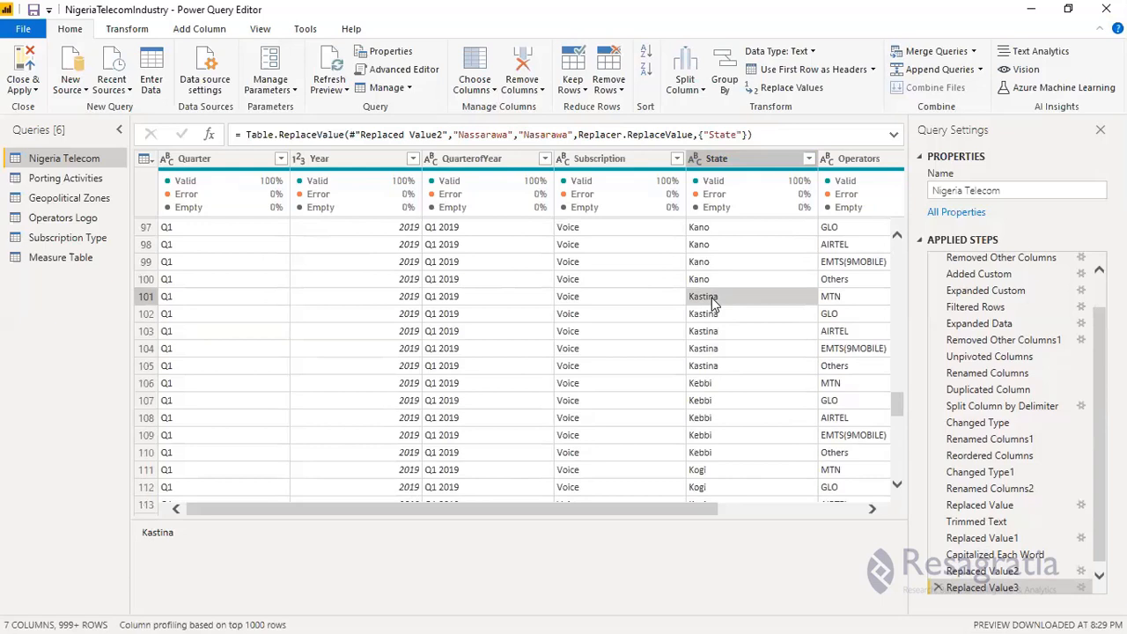
pyautogui.rightClick(714, 302)
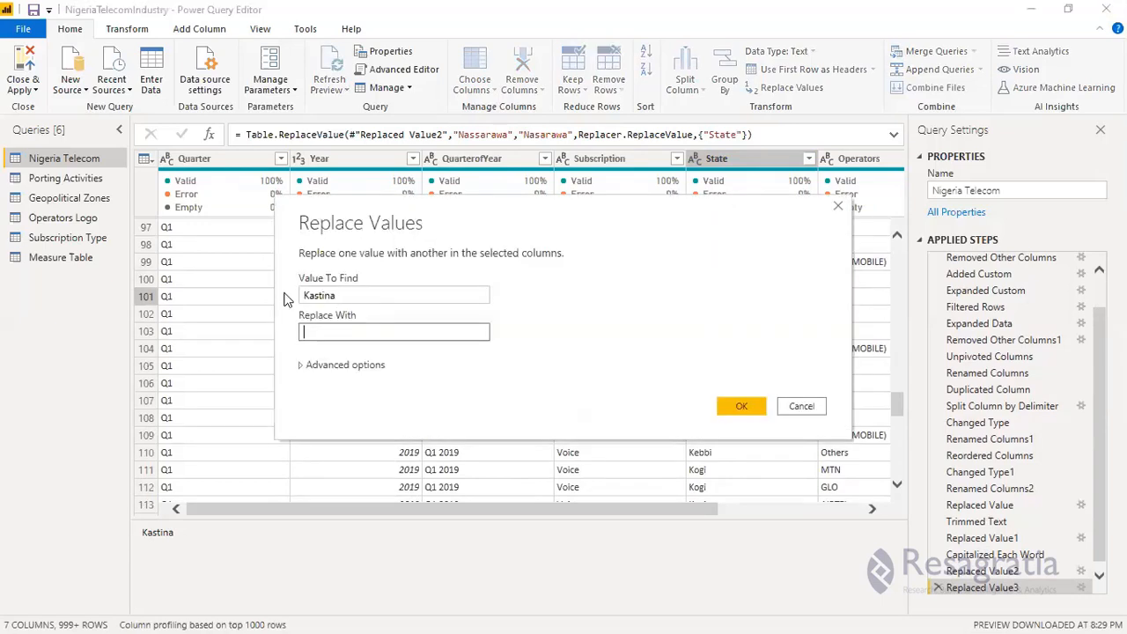
pyautogui.moveTo(339, 296); pyautogui.dragTo(288, 299)
pyautogui.hotkey('ctrl', 'c')
pyautogui.click(312, 331)
pyautogui.hotkey('ctrl', 'v')
pyautogui.click(319, 332)
pyautogui.press('BackSpace')
pyautogui.write('s')
pyautogui.click(299, 365)
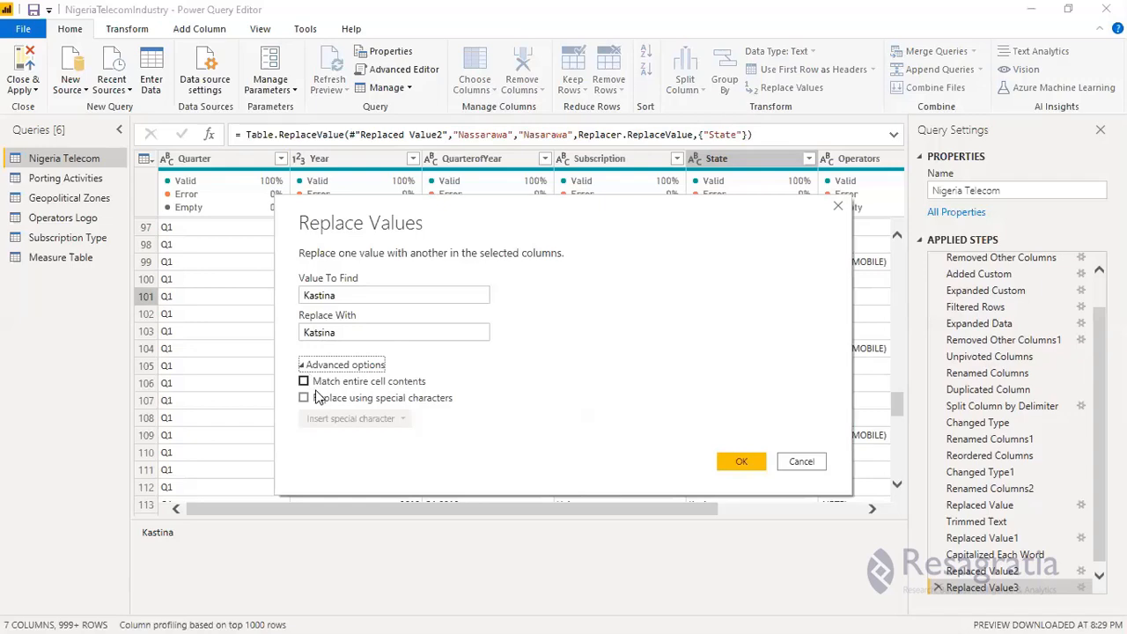
pyautogui.click(738, 462)
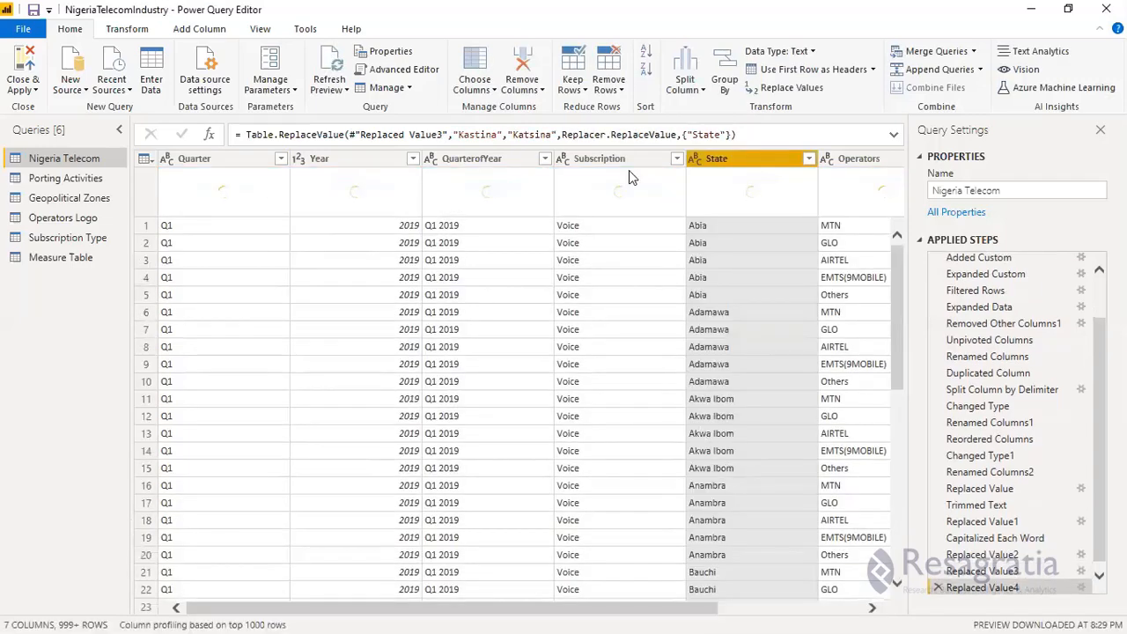
# Step: Check the State column's statistics and value distribution, and apply the query changes to the data model
pyautogui.click(736, 158)
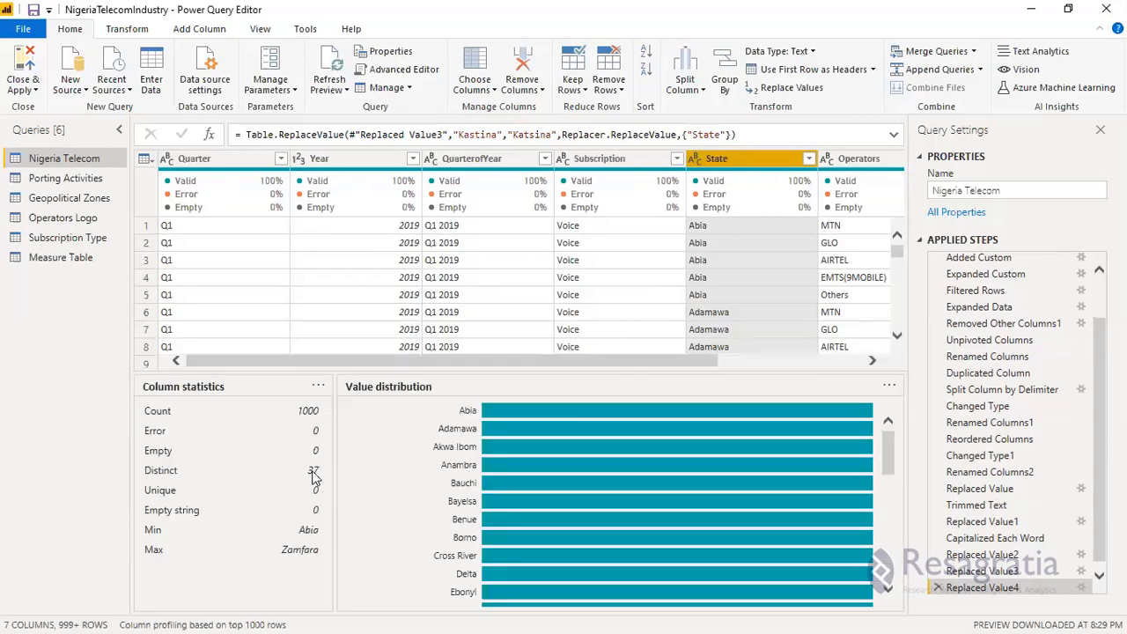
pyautogui.scroll(-8, 653, 568)
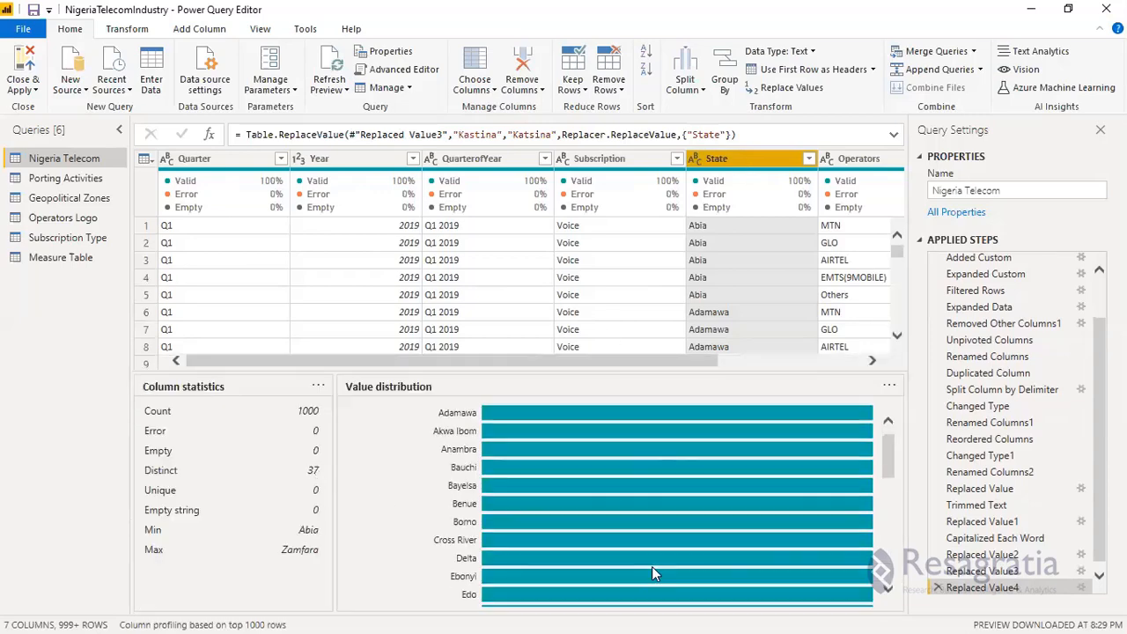
pyautogui.scroll(8, 653, 546)
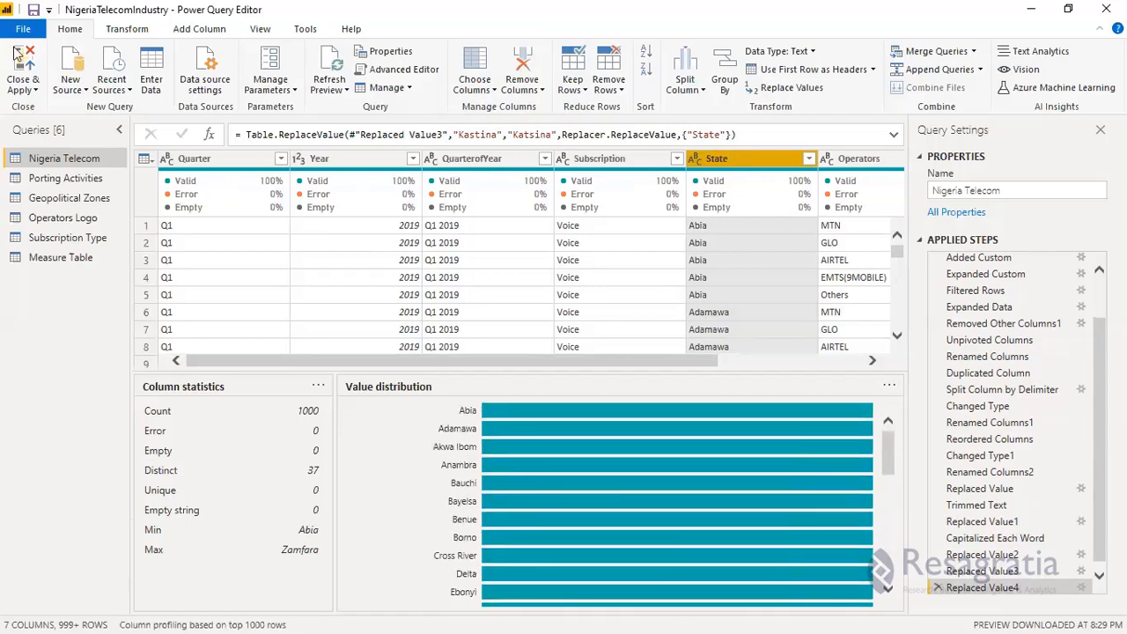
pyautogui.click(23, 71)
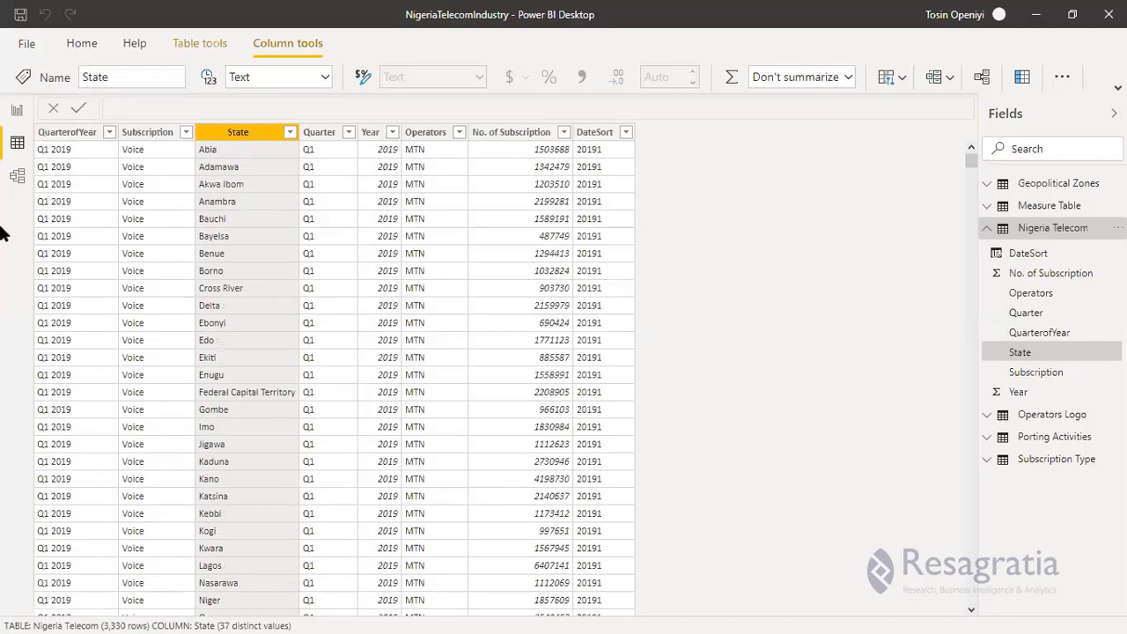
# Step: Return to the report page and review the Nigeria shape map's data color and shape formatting settings
pyautogui.click(17, 112)
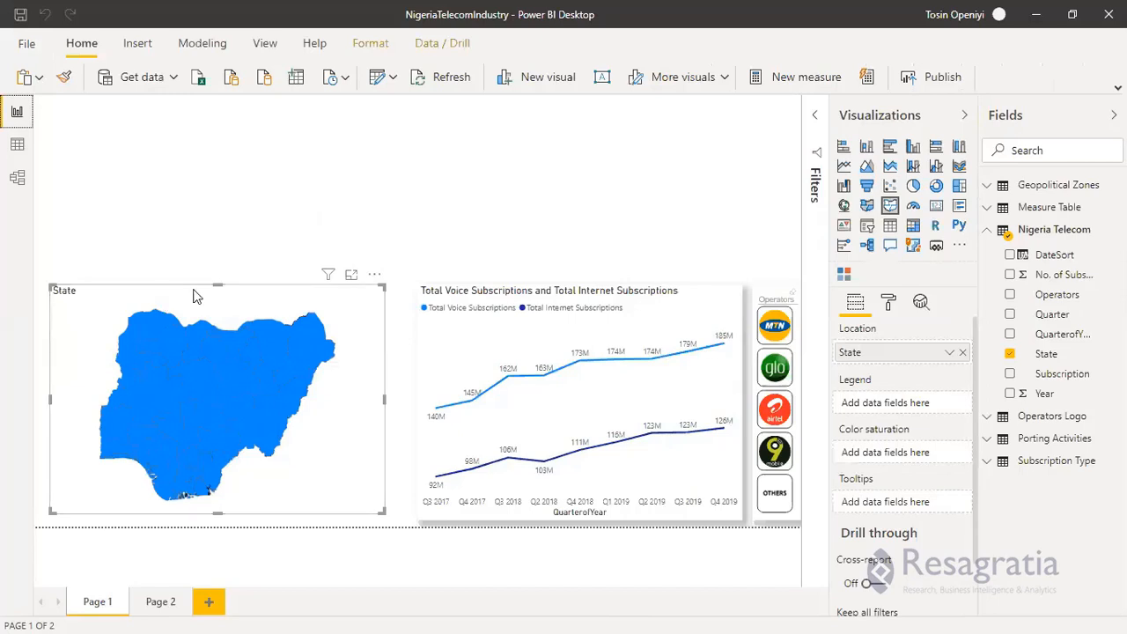
pyautogui.click(351, 190)
pyautogui.click(162, 338)
pyautogui.click(889, 303)
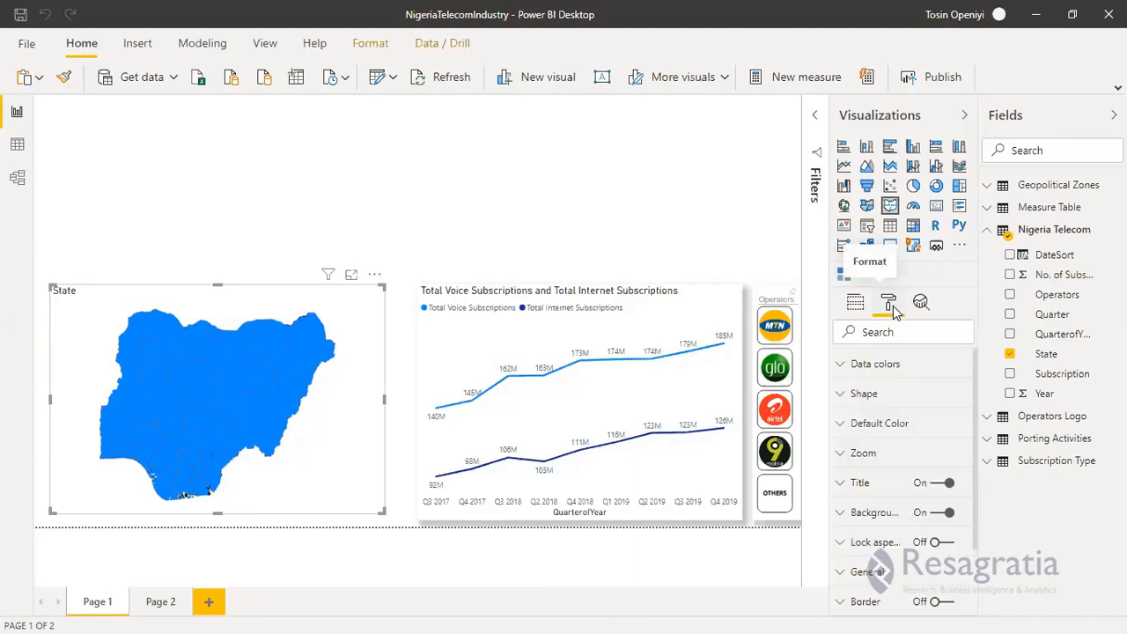
pyautogui.click(845, 365)
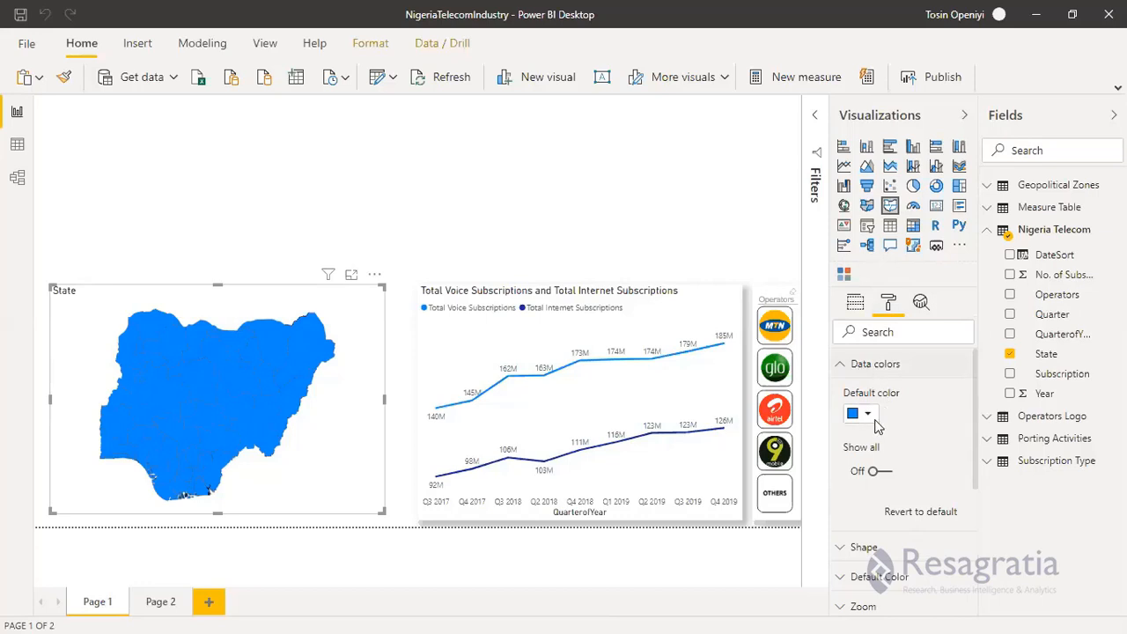
pyautogui.click(841, 368)
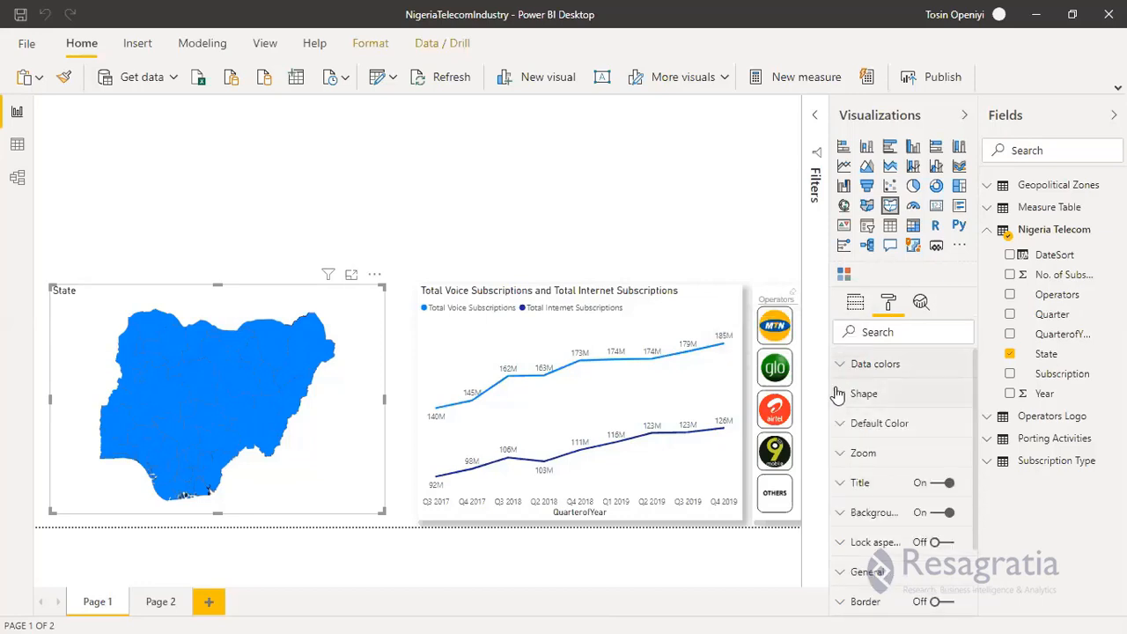
pyautogui.click(839, 394)
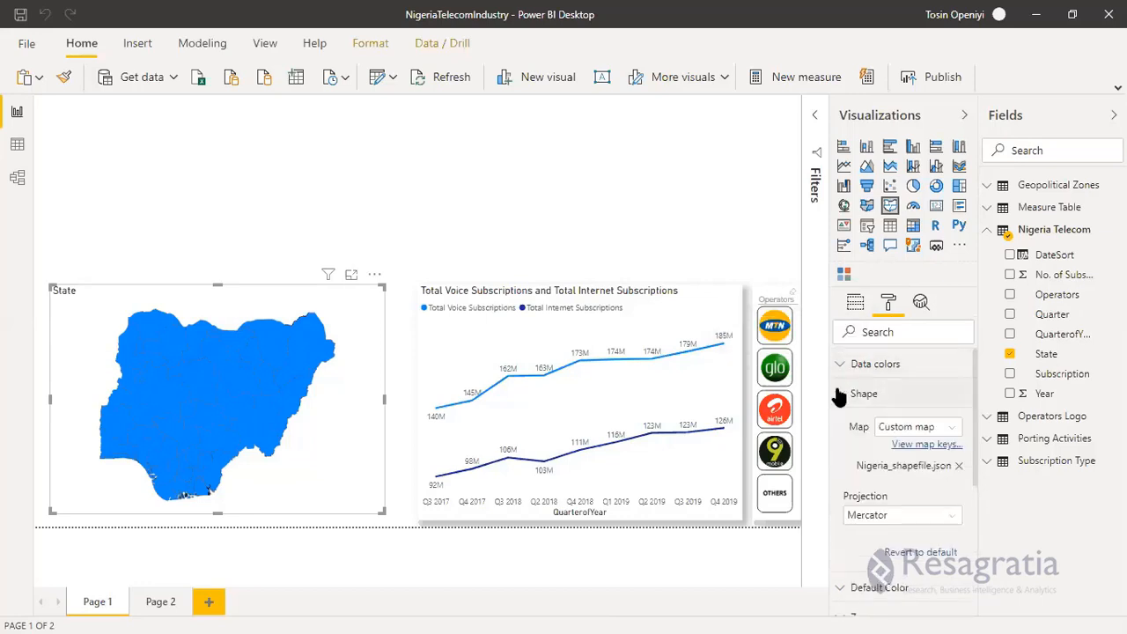
pyautogui.click(839, 394)
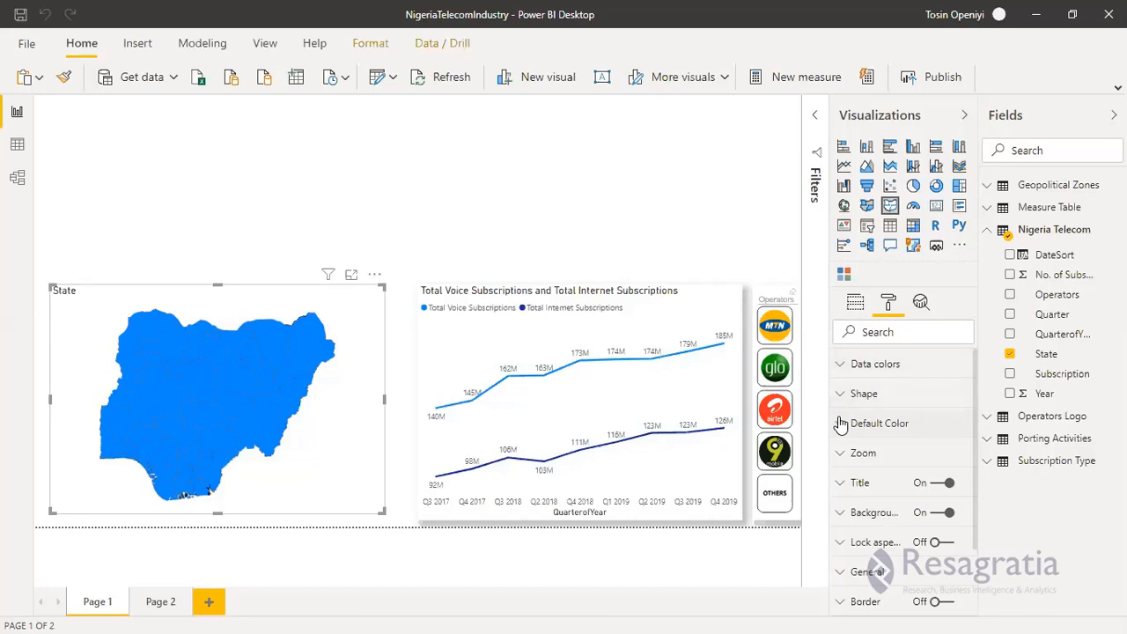
# Step: Set the shape map's default color to white
pyautogui.click(840, 424)
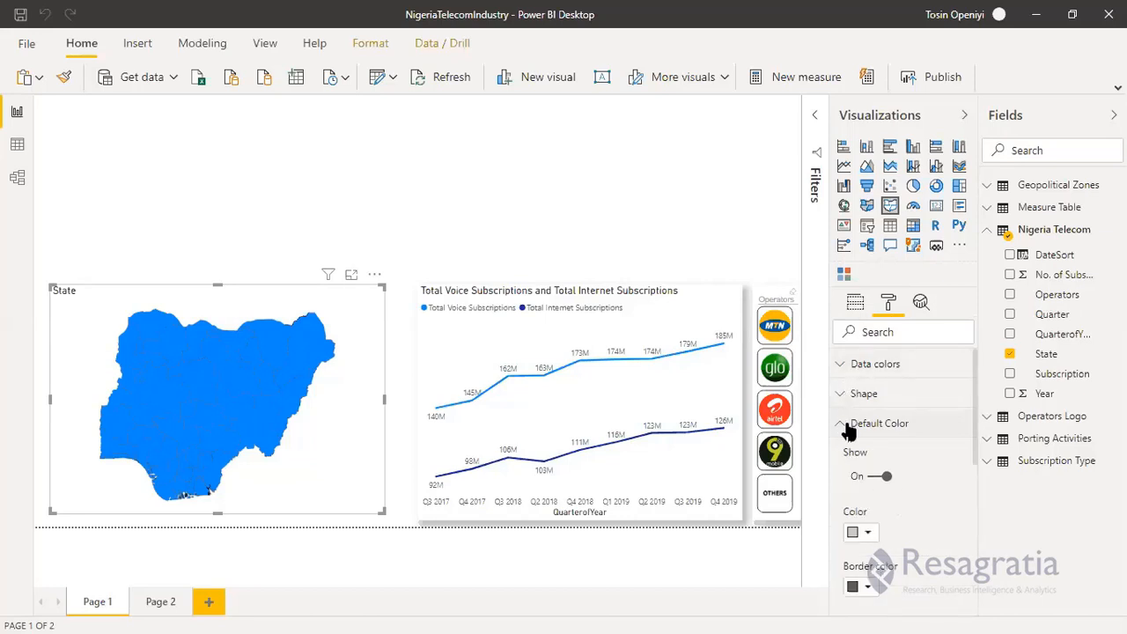
pyautogui.scroll(-3, 950, 452)
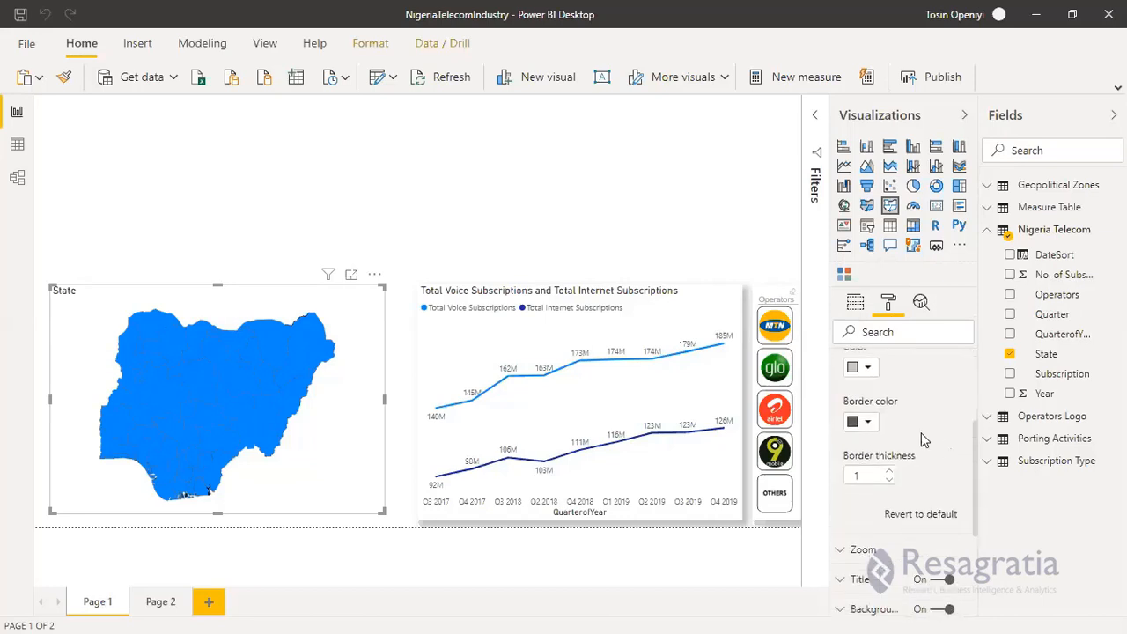
pyautogui.click(868, 369)
pyautogui.click(842, 406)
pyautogui.scroll(3, 915, 457)
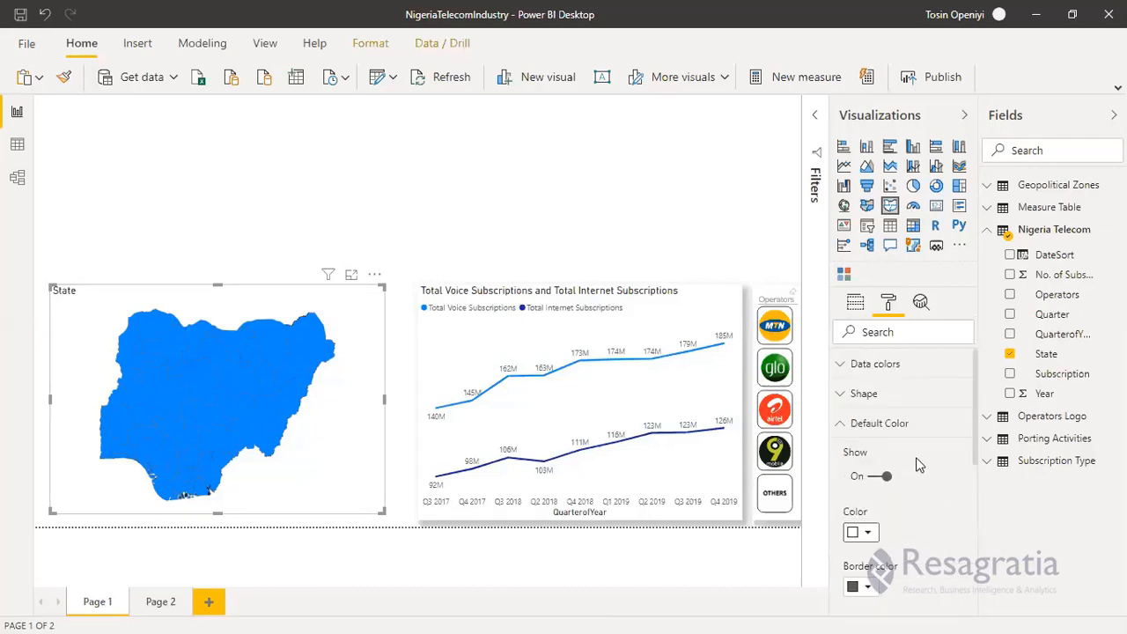
pyautogui.click(842, 424)
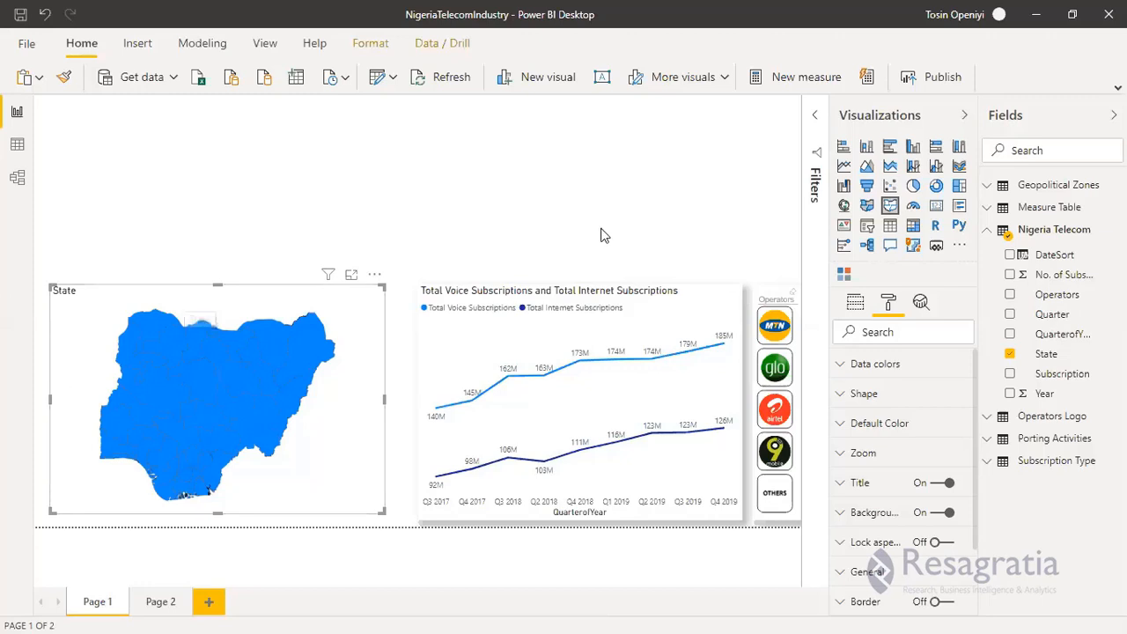
# Step: Show the State filter options for the shape map and assign the Total Subscriptions measure to its color saturation
pyautogui.click(815, 120)
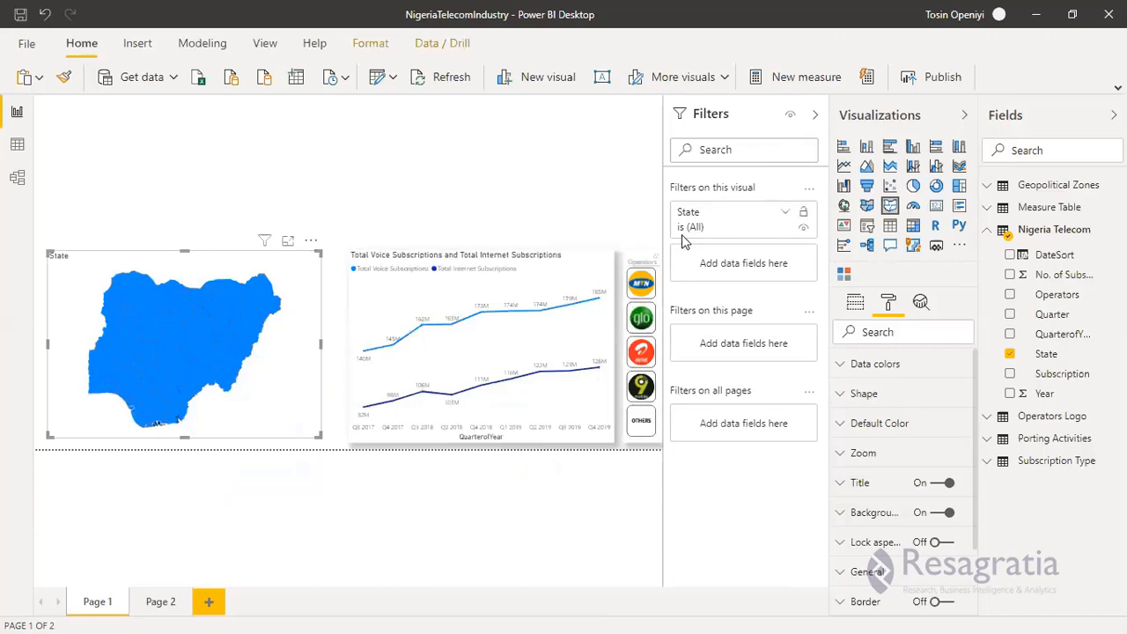
pyautogui.click(786, 214)
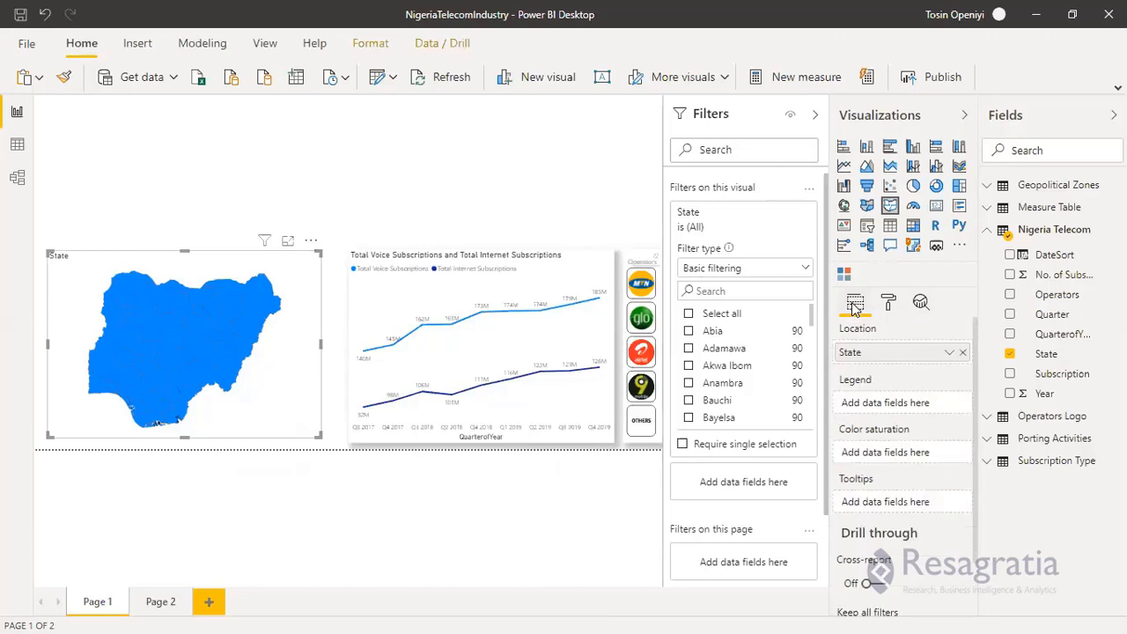
pyautogui.click(854, 305)
pyautogui.click(595, 172)
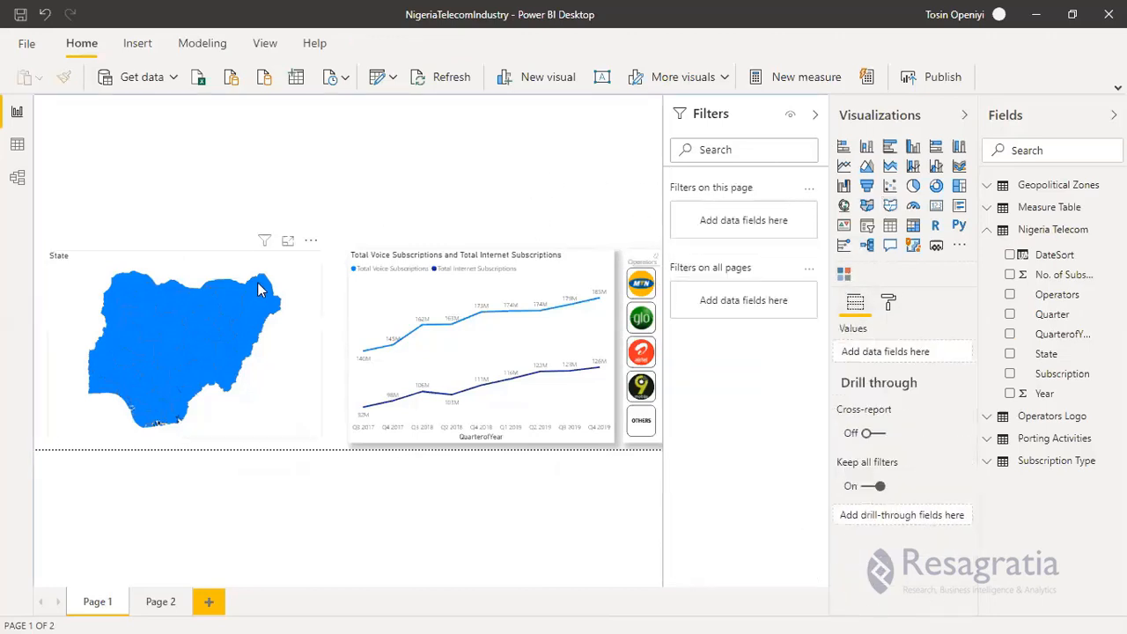
pyautogui.click(285, 258)
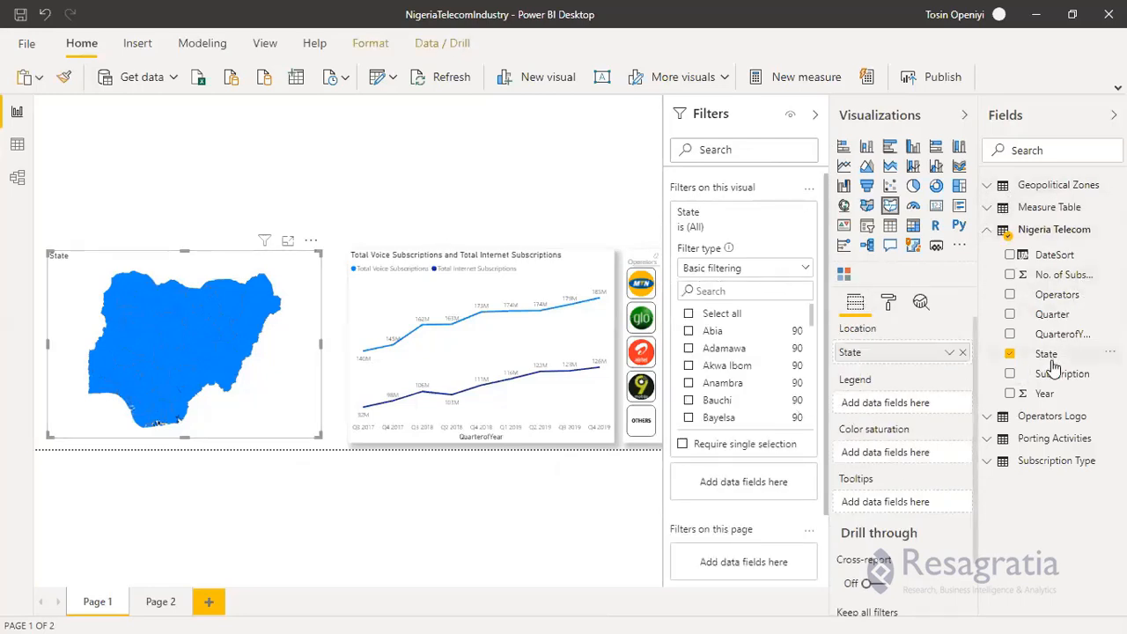
pyautogui.click(987, 209)
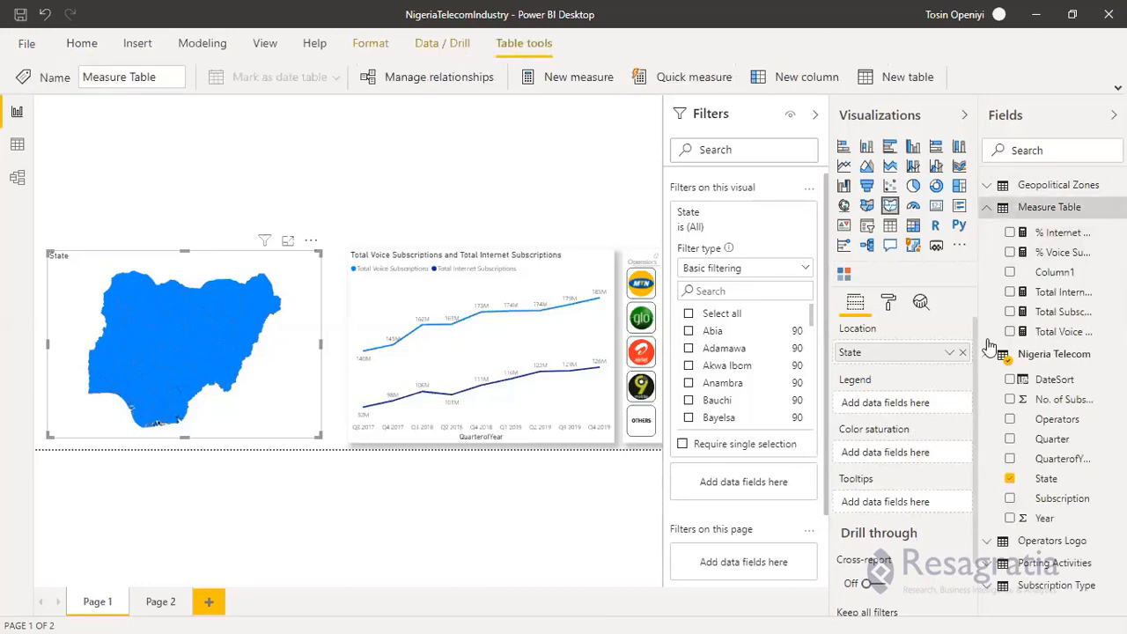
pyautogui.moveTo(1063, 319); pyautogui.dragTo(879, 453)
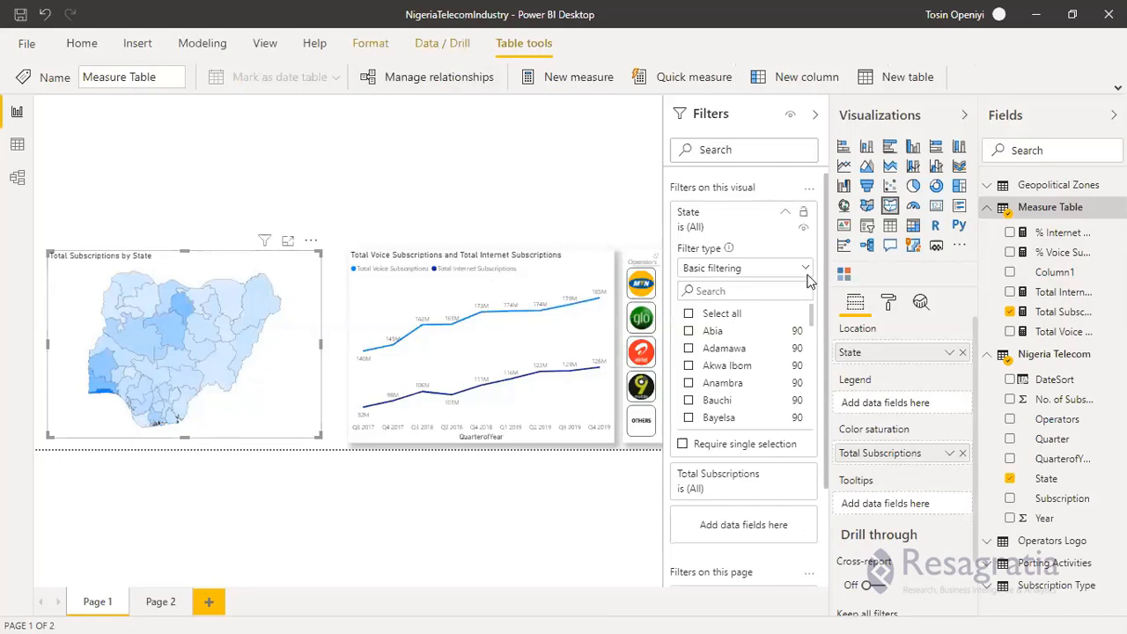
# Step: Filter the shape map to the top 10 State values by Total Subscriptions using a Top N filter
pyautogui.click(805, 269)
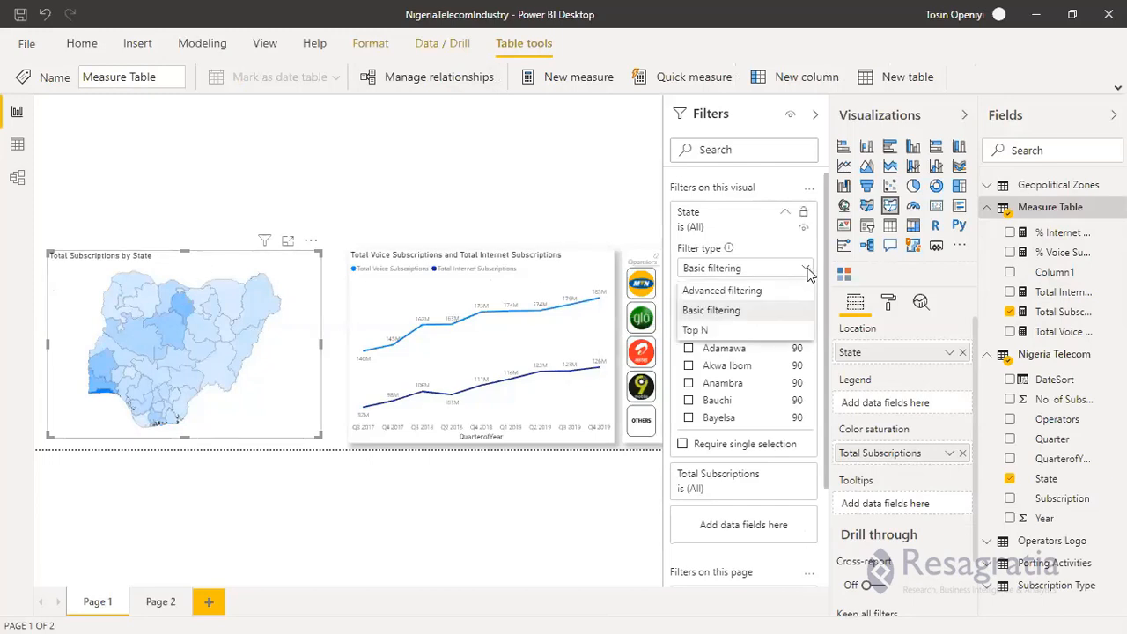
pyautogui.click(717, 330)
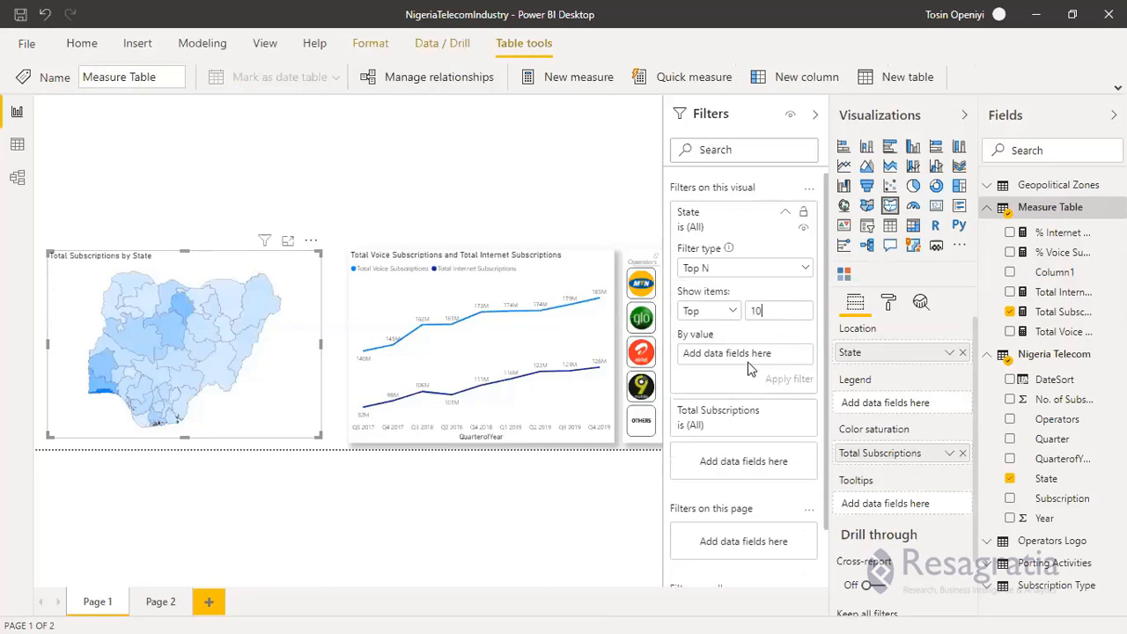
pyautogui.moveTo(1067, 317); pyautogui.dragTo(718, 361)
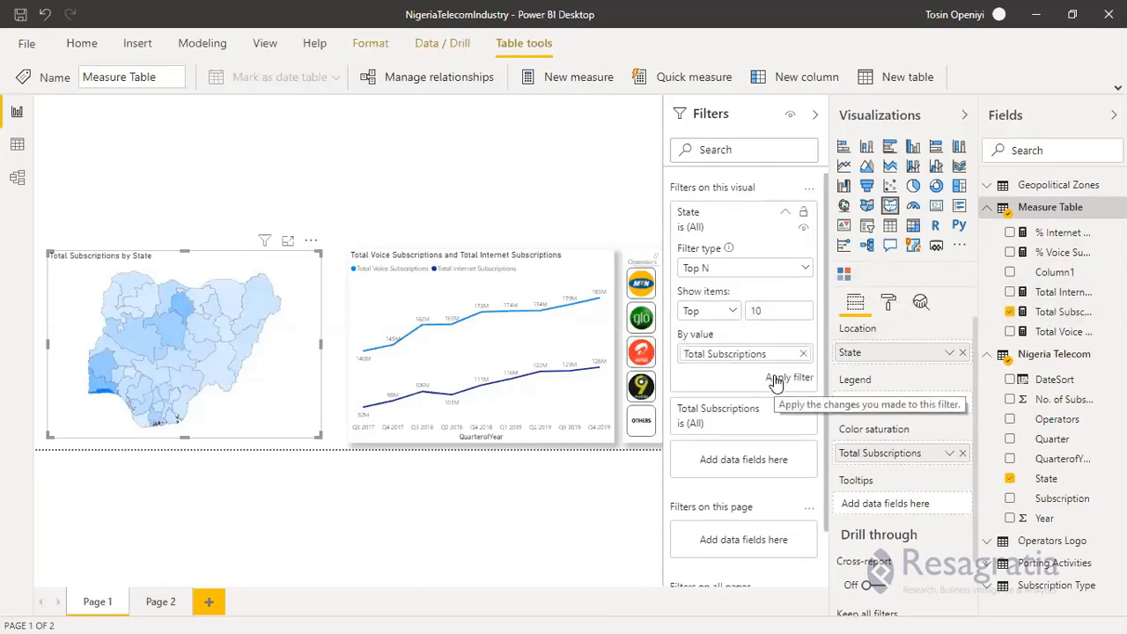
pyautogui.click(774, 382)
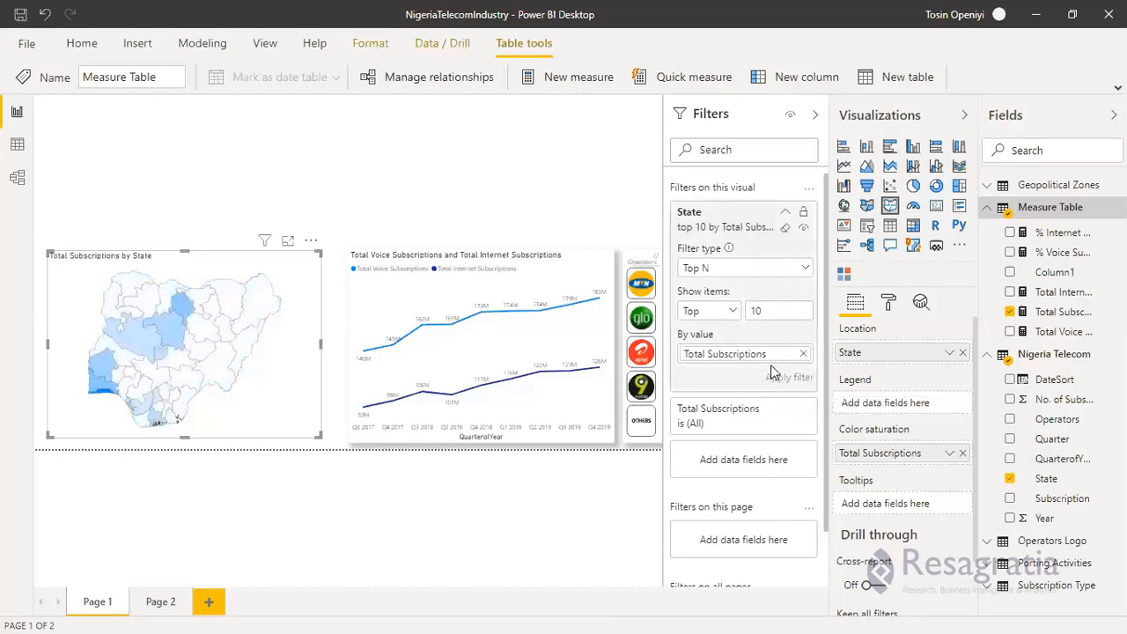
pyautogui.click(695, 209)
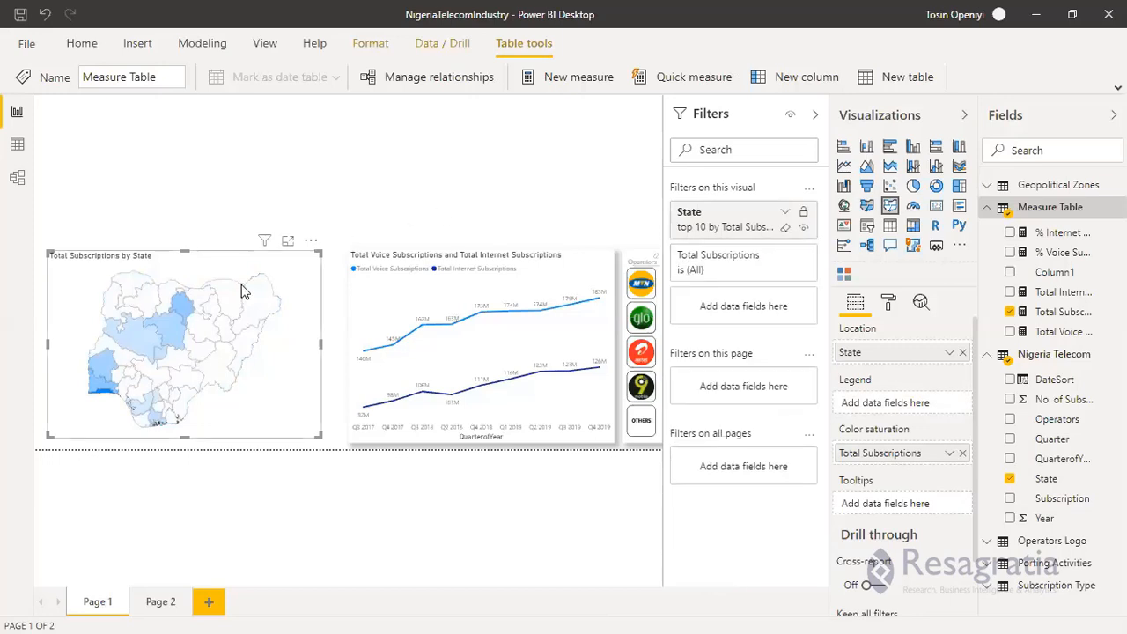
# Step: Inspect the filtered states on the map and move the map up to free space beneath it
pyautogui.click(227, 236)
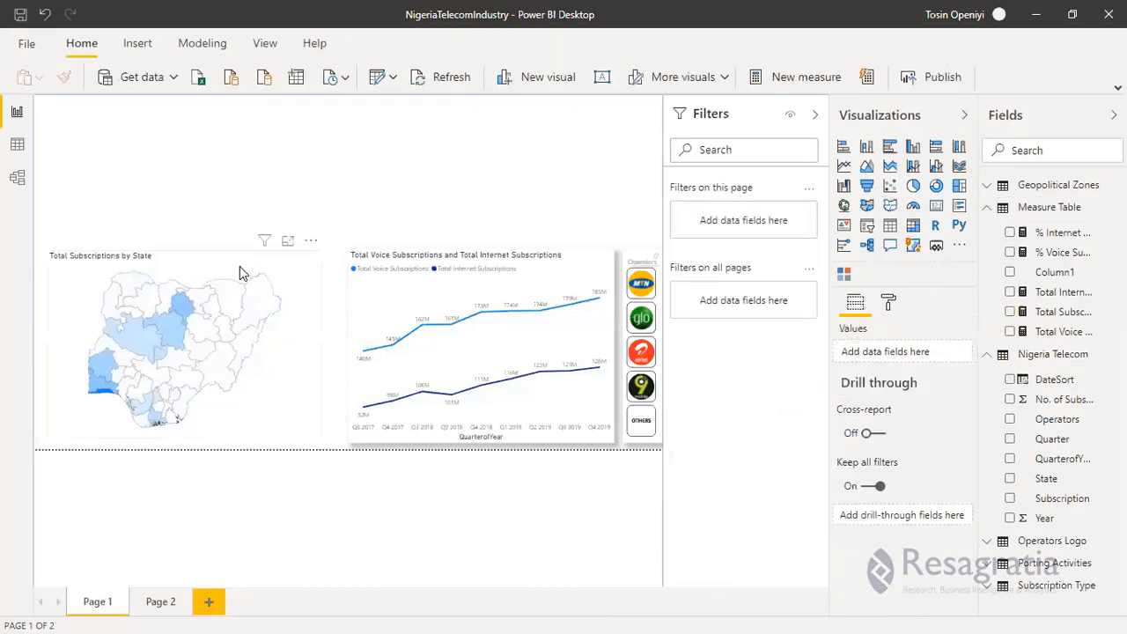
pyautogui.click(217, 290)
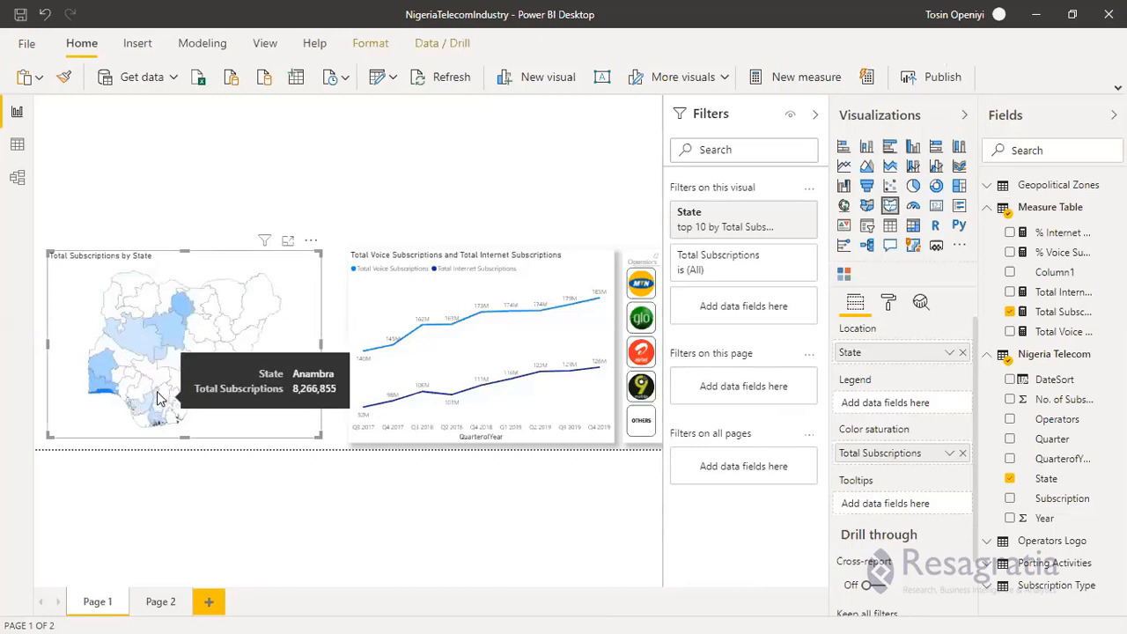
pyautogui.moveTo(198, 256); pyautogui.dragTo(209, 142)
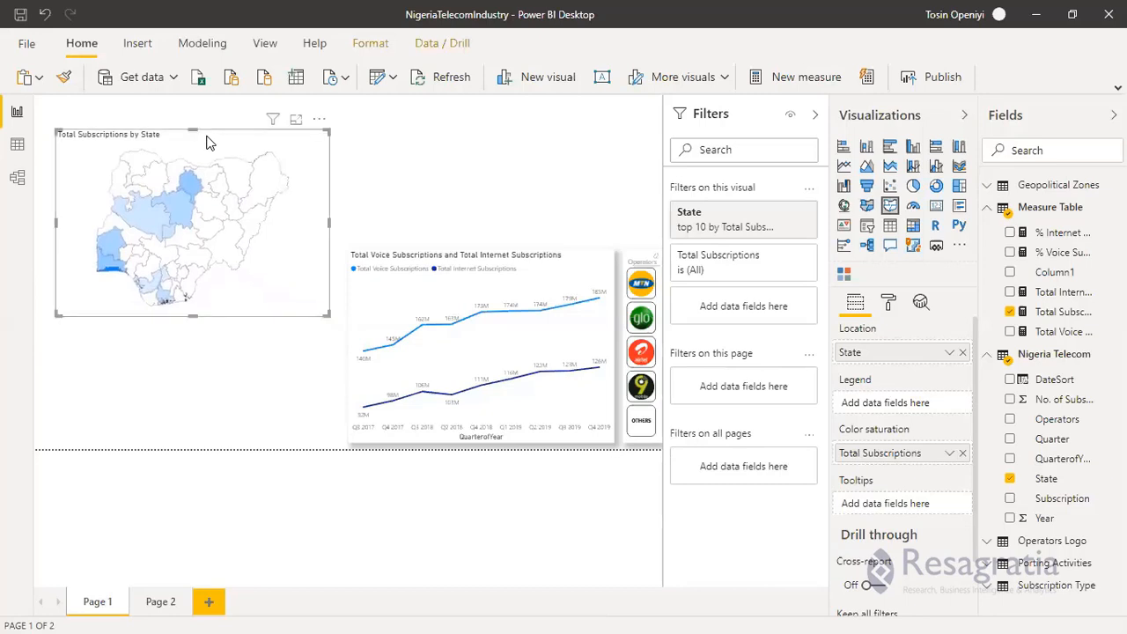
# Step: Try converting the shape map to a stacked column chart, and undo the conversion
pyautogui.click(370, 177)
pyautogui.click(275, 308)
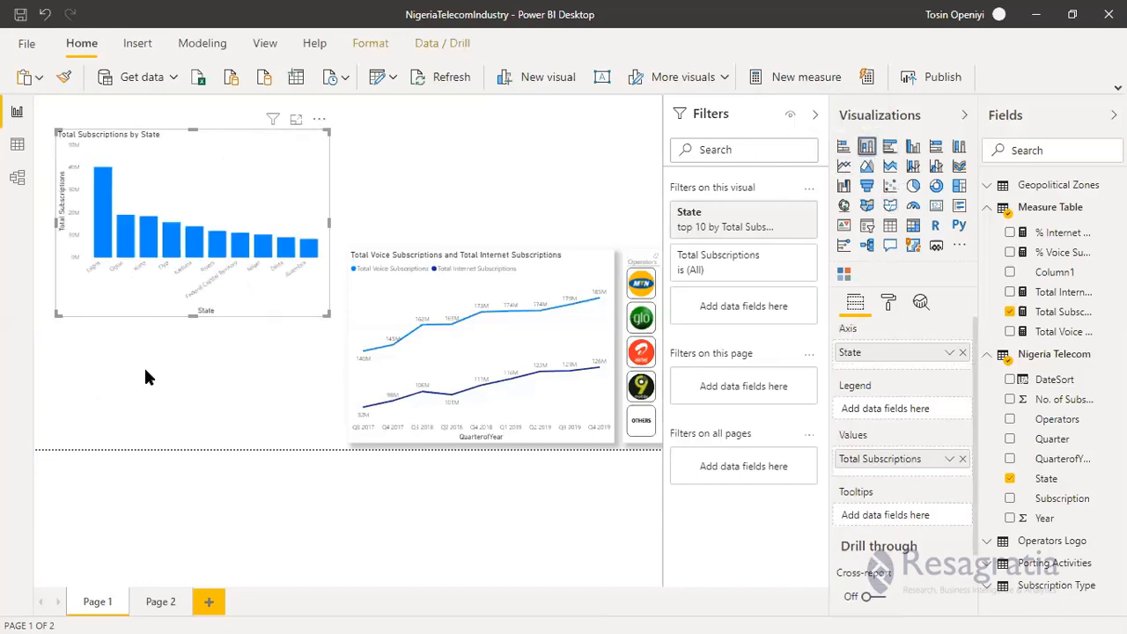
pyautogui.hotkey('ctrl', 'z')
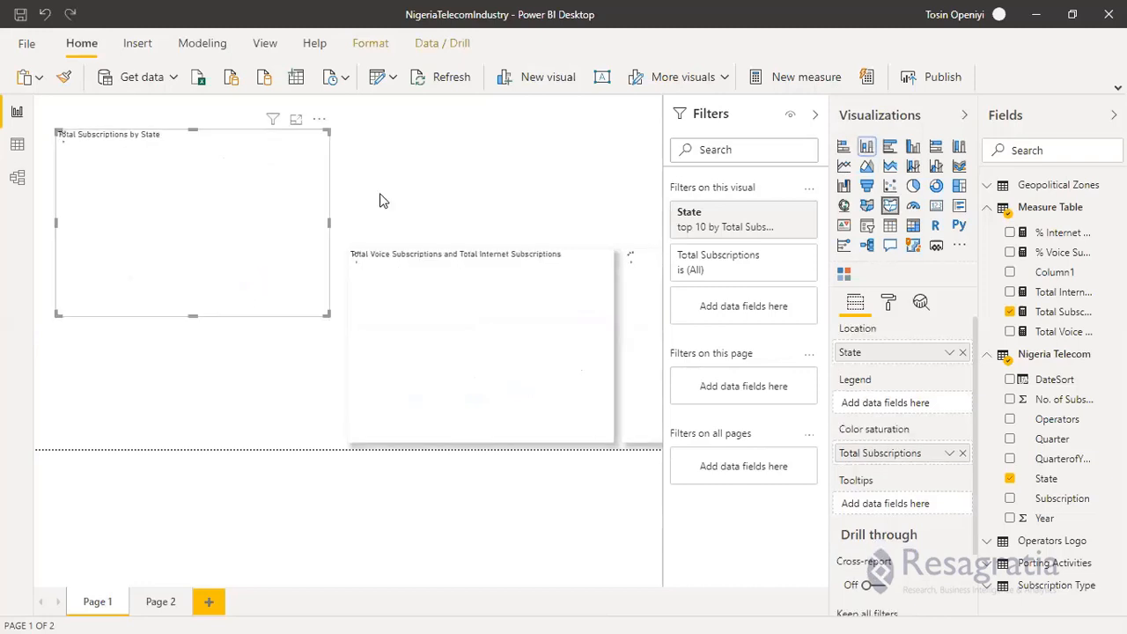
pyautogui.click(380, 199)
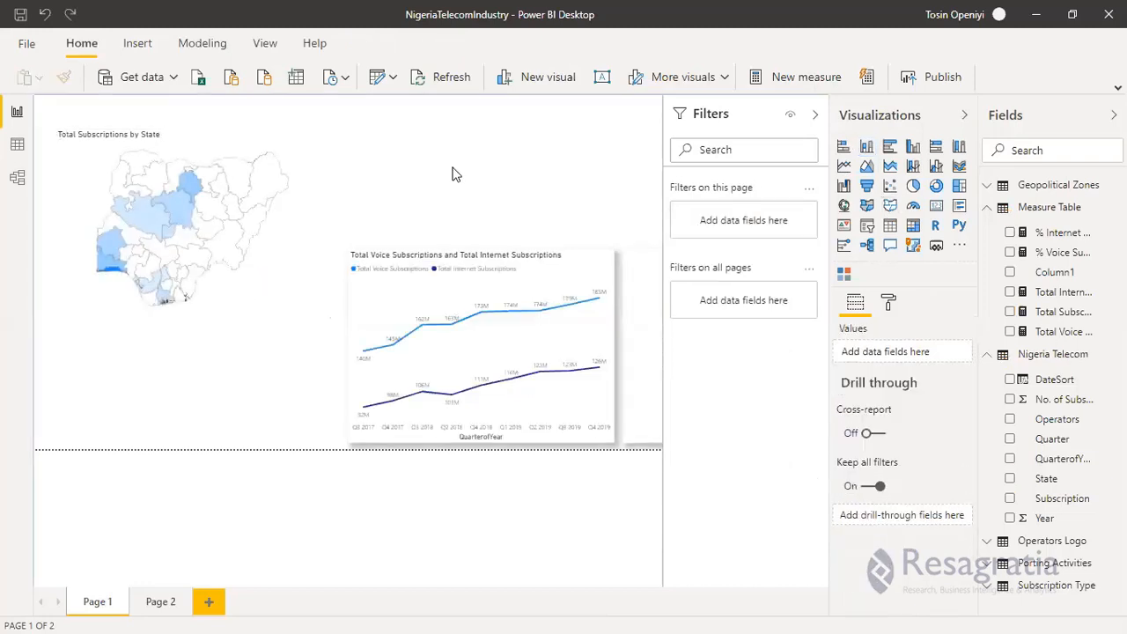
# Step: Add a wide stacked column chart below the map with State on the axis and Total Subscriptions as values
pyautogui.click(867, 147)
pyautogui.moveTo(438, 154); pyautogui.dragTo(126, 339)
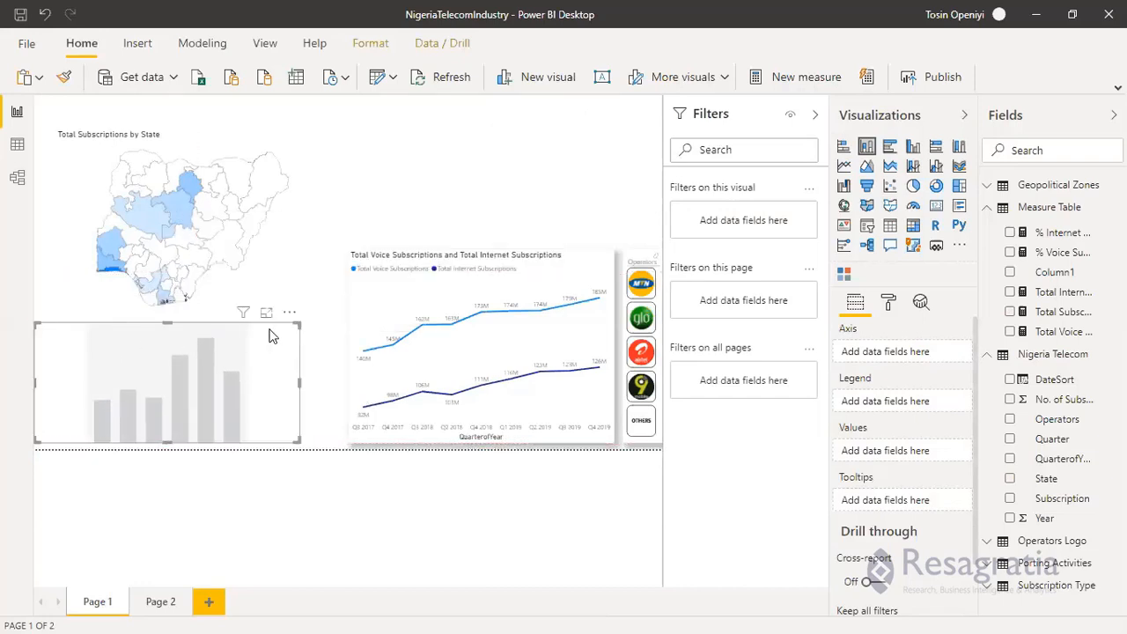
pyautogui.moveTo(292, 324); pyautogui.dragTo(336, 332)
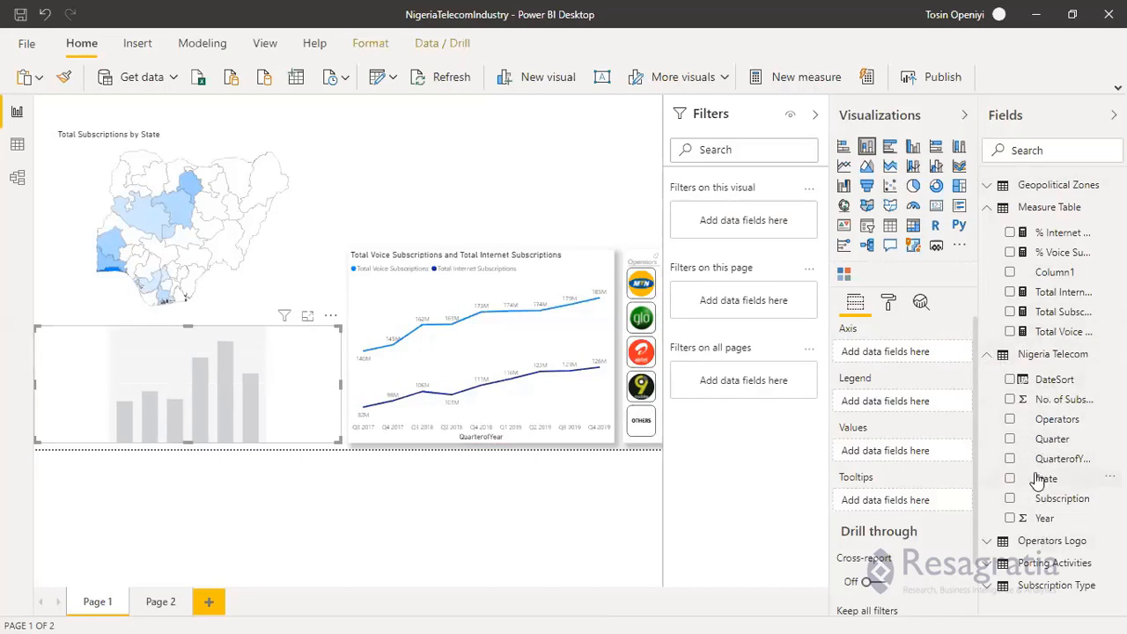
pyautogui.moveTo(1046, 480); pyautogui.dragTo(884, 354)
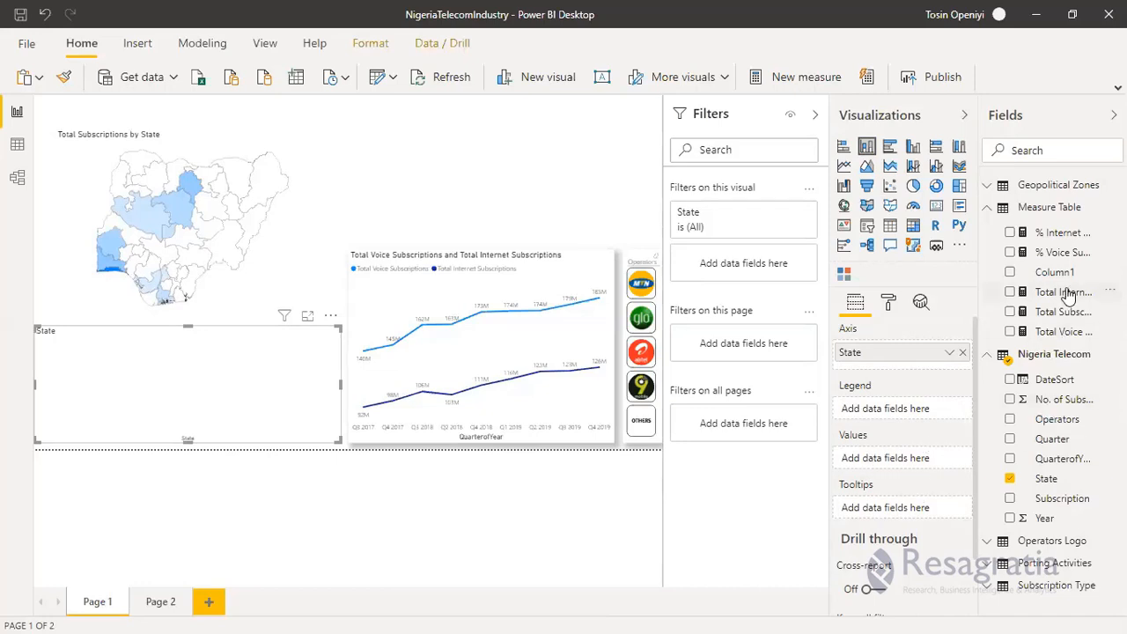
pyautogui.moveTo(1068, 316); pyautogui.dragTo(895, 464)
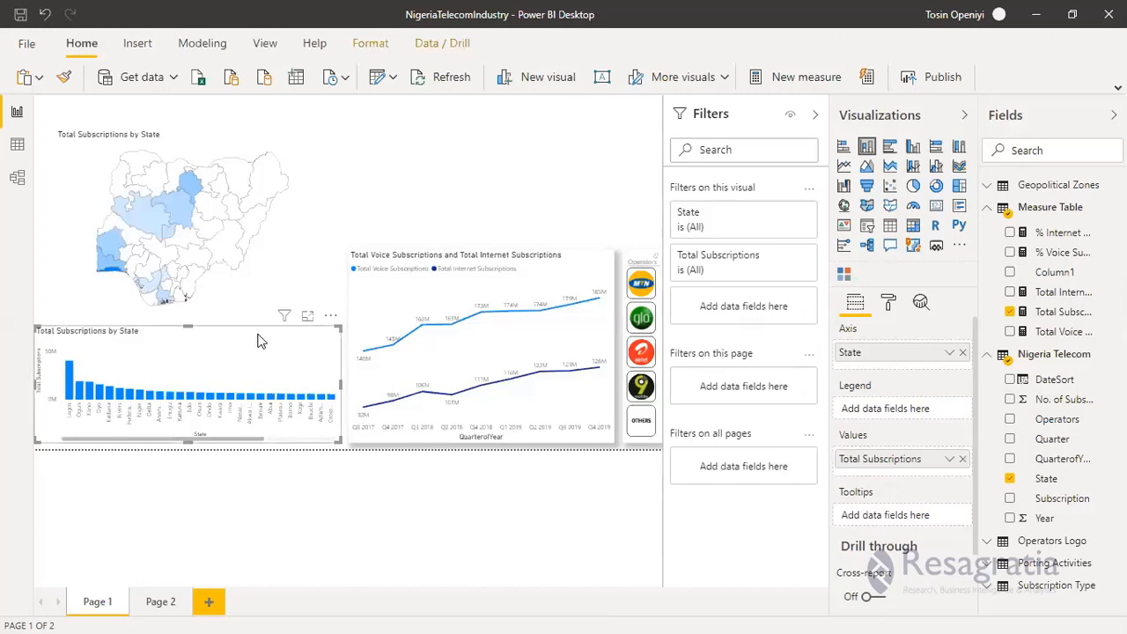
# Step: Apply a Top N filter to the column chart, keeping the top 10 State values by Total Subscriptions
pyautogui.click(695, 228)
pyautogui.click(709, 269)
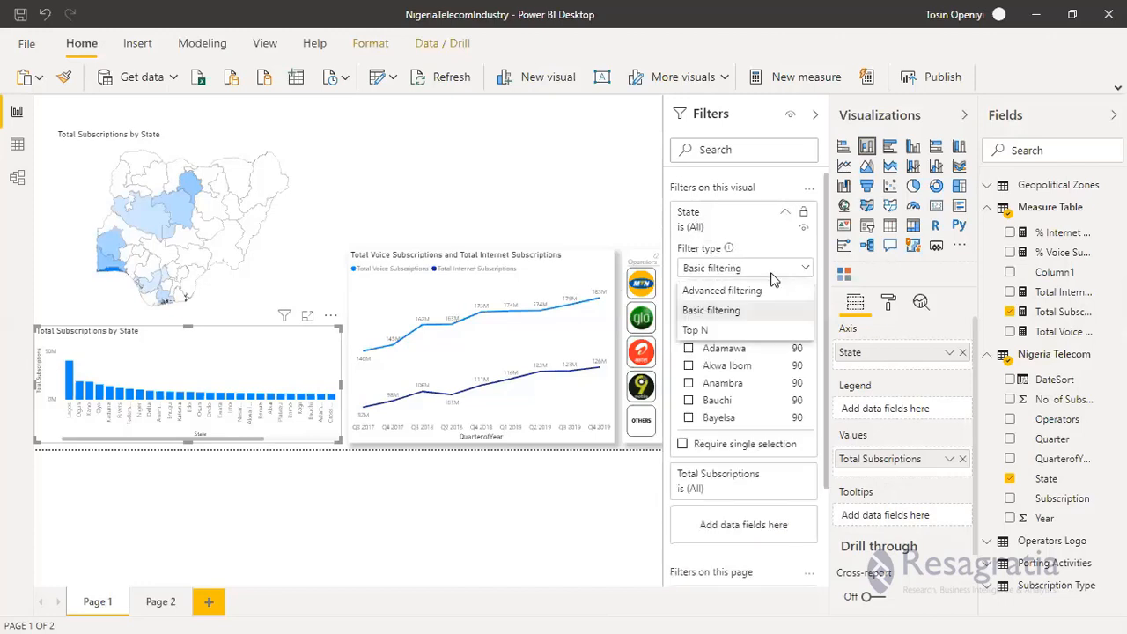
pyautogui.click(732, 331)
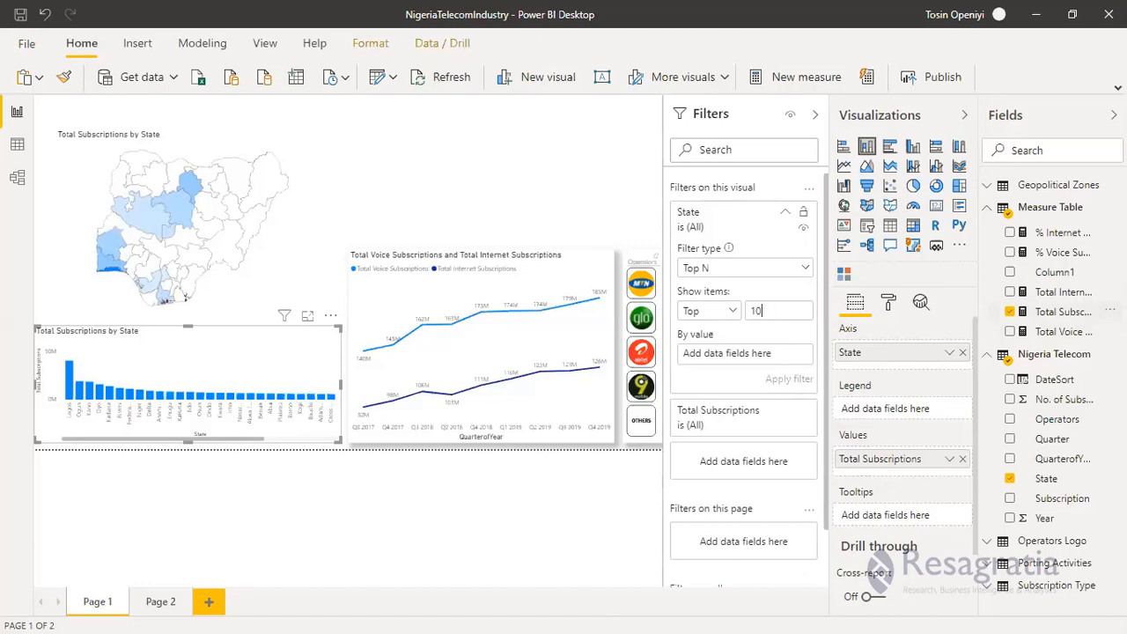
pyautogui.moveTo(1075, 312); pyautogui.dragTo(741, 359)
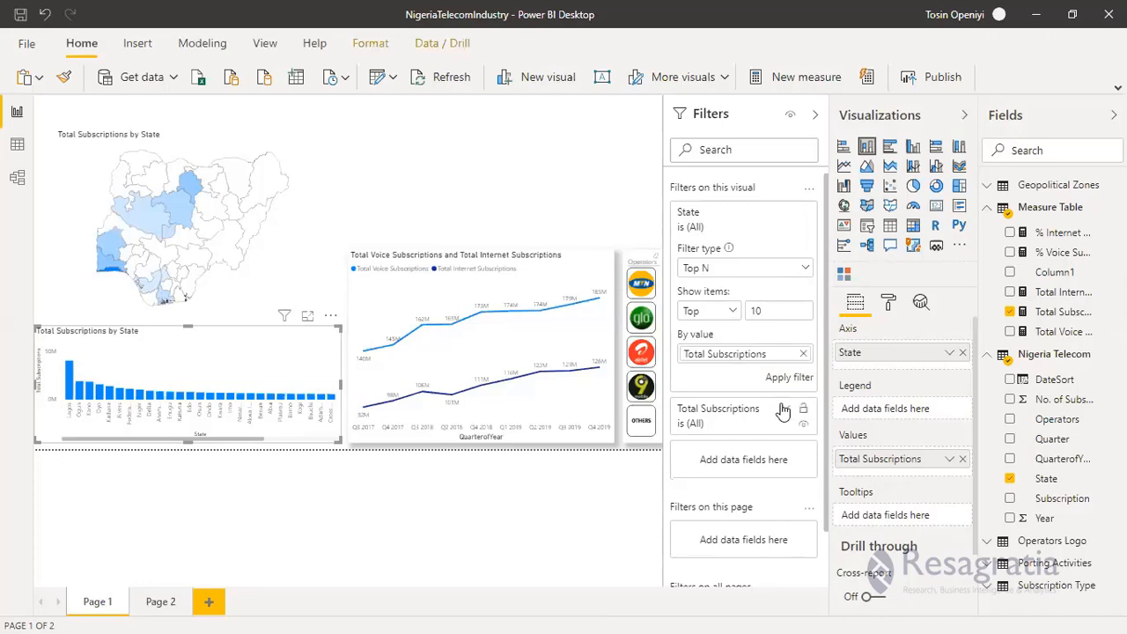
pyautogui.click(780, 377)
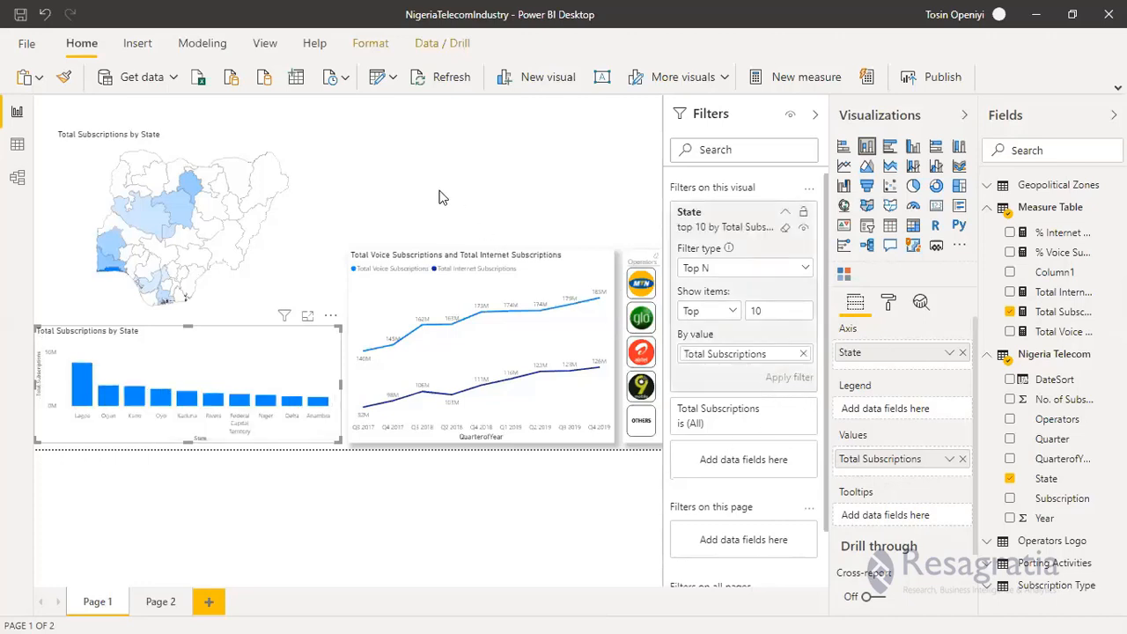
# Step: Align the map with the page's left edge and extend the column chart upward to meet the map
pyautogui.click(109, 310)
pyautogui.moveTo(57, 314); pyautogui.dragTo(37, 324)
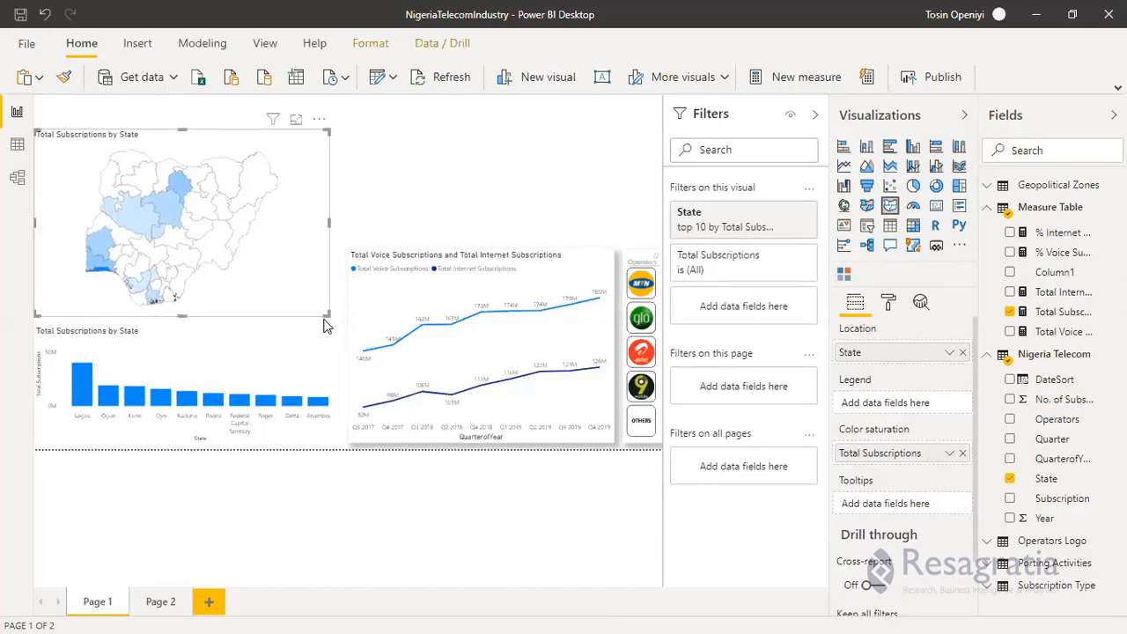
pyautogui.click(183, 325)
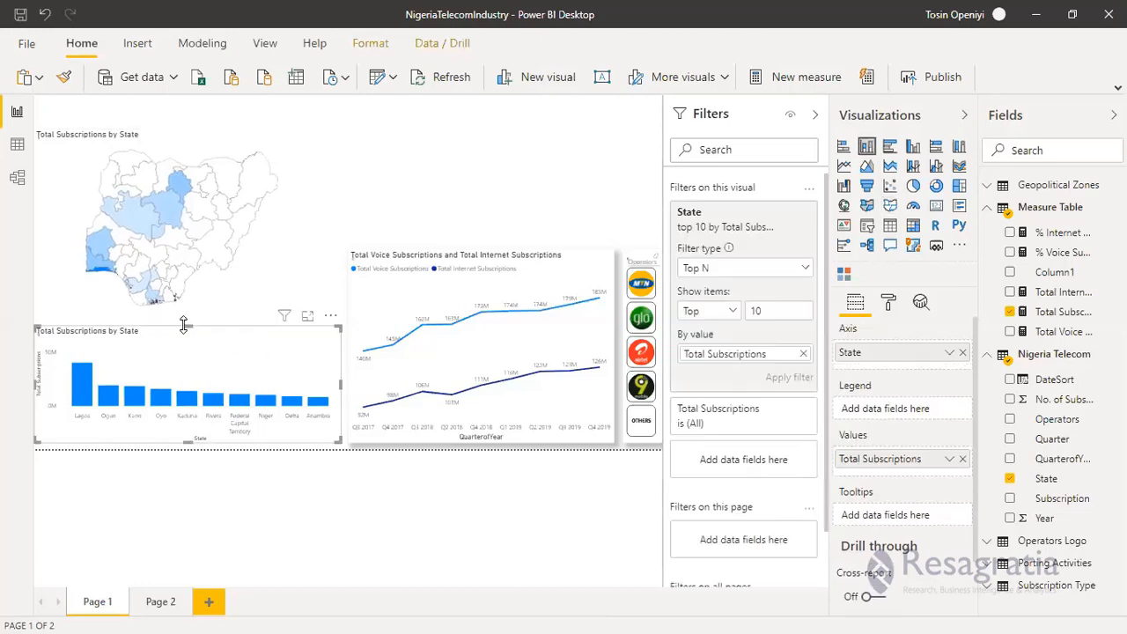
pyautogui.moveTo(183, 327); pyautogui.dragTo(183, 317)
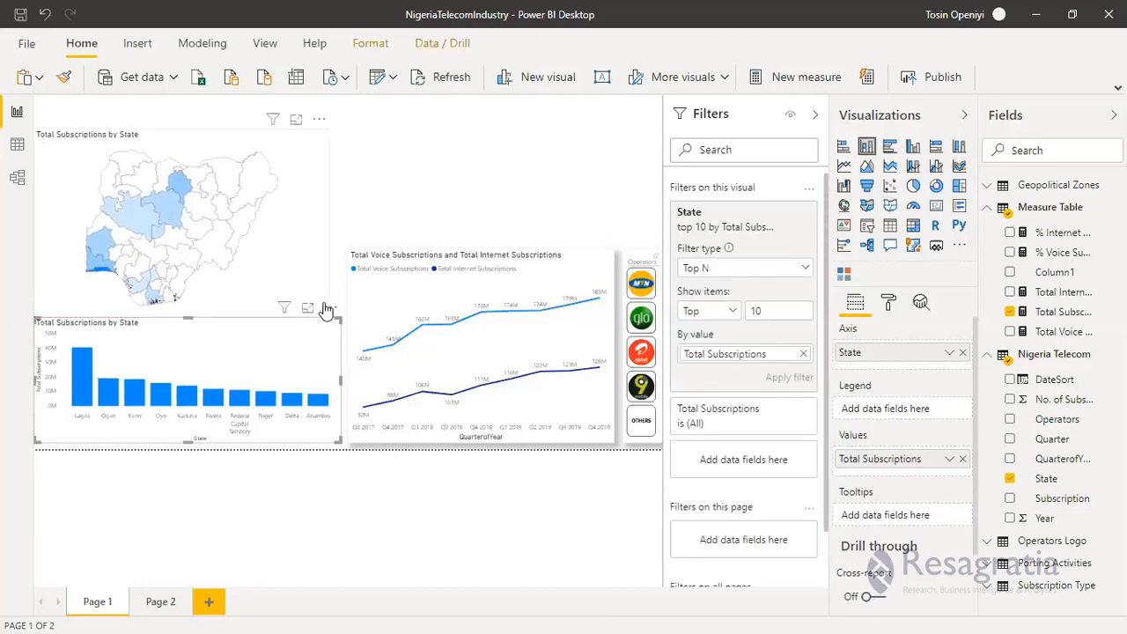
# Step: Shorten and slightly widen the map, and extend the column chart upward into the freed space beneath it
pyautogui.click(329, 307)
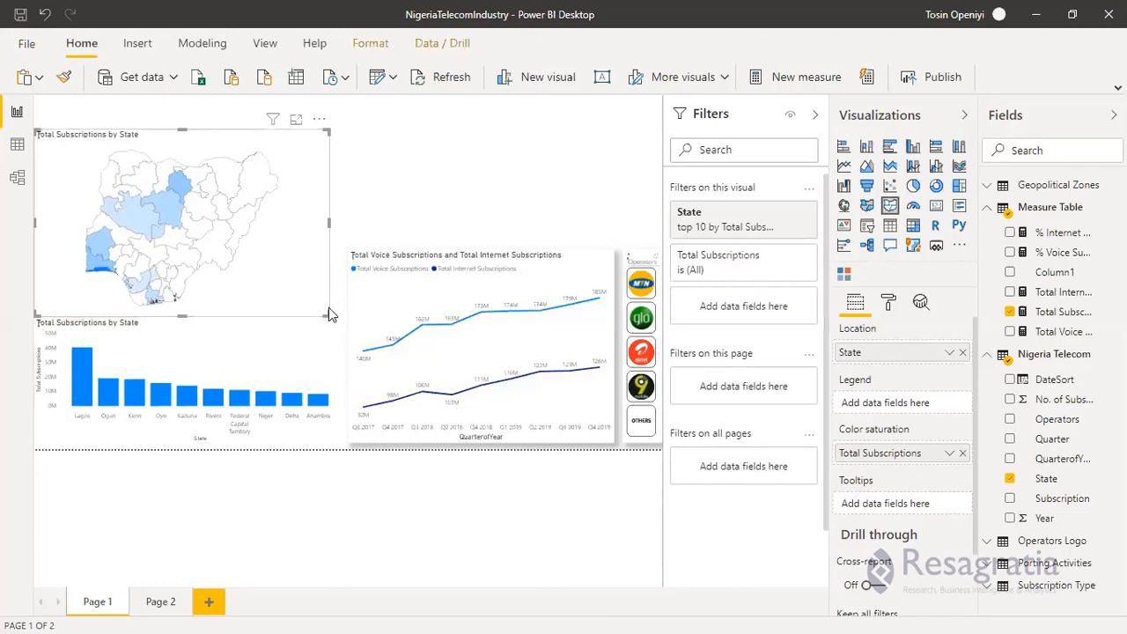
pyautogui.moveTo(325, 317); pyautogui.dragTo(332, 296)
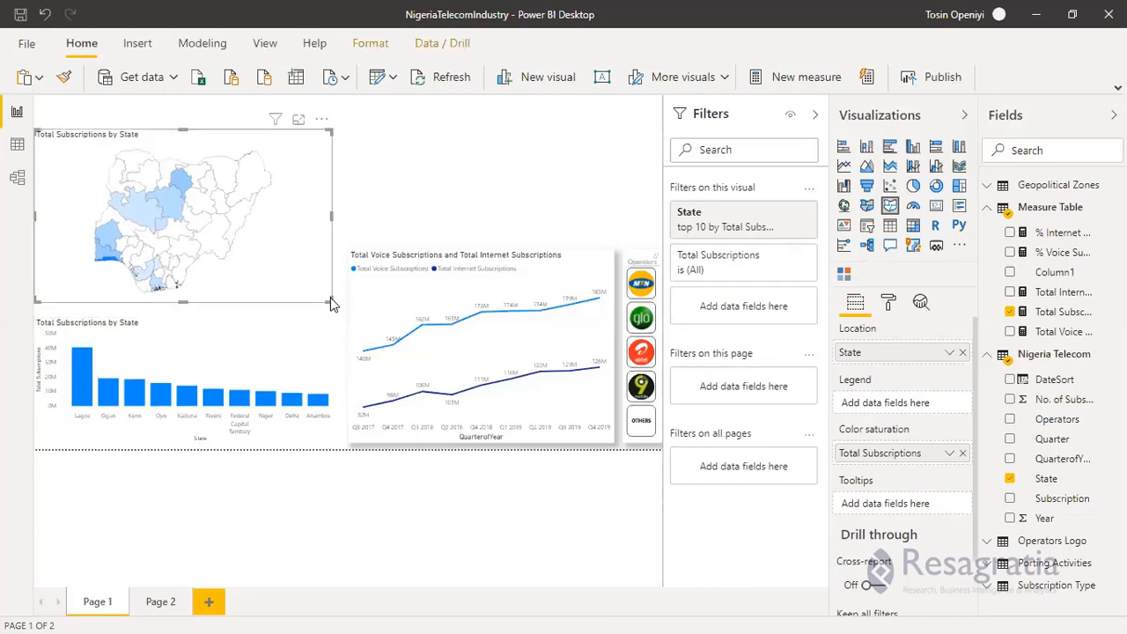
pyautogui.click(336, 306)
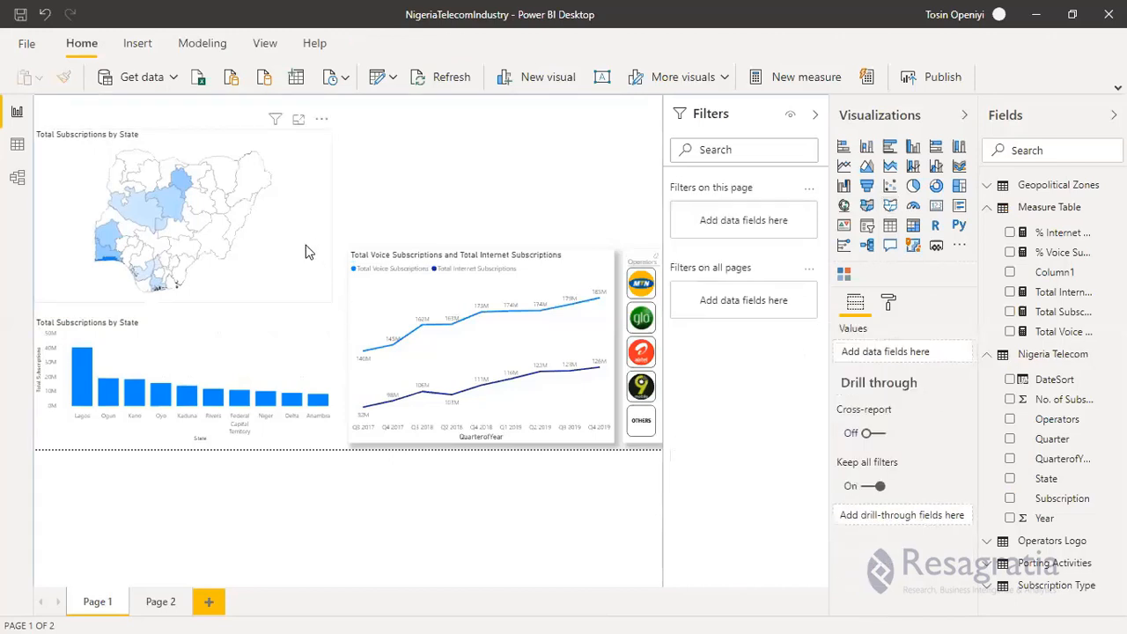
pyautogui.click(326, 274)
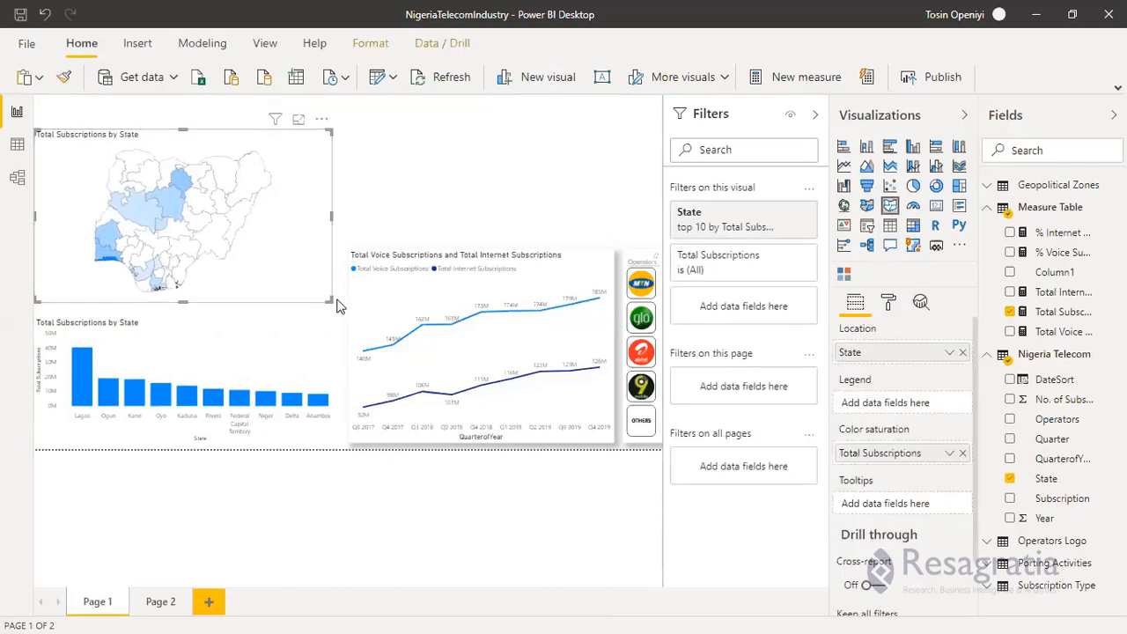
pyautogui.moveTo(339, 300); pyautogui.dragTo(321, 327)
pyautogui.click(332, 326)
pyautogui.click(390, 166)
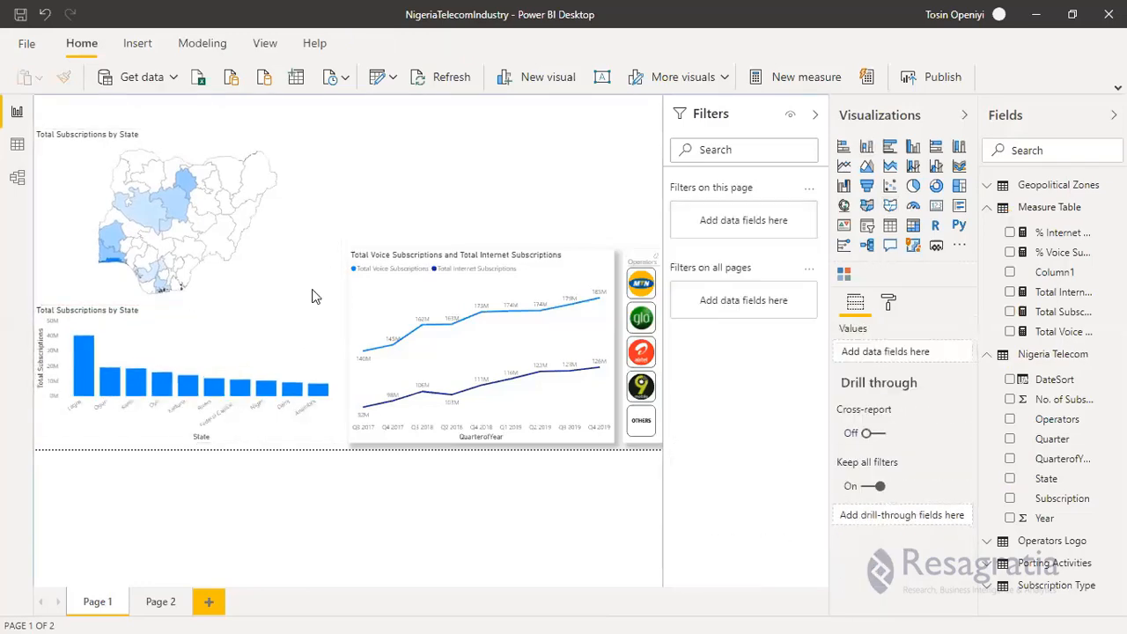
# Step: Turn off the title of the Total Subscriptions by State column chart
pyautogui.click(249, 315)
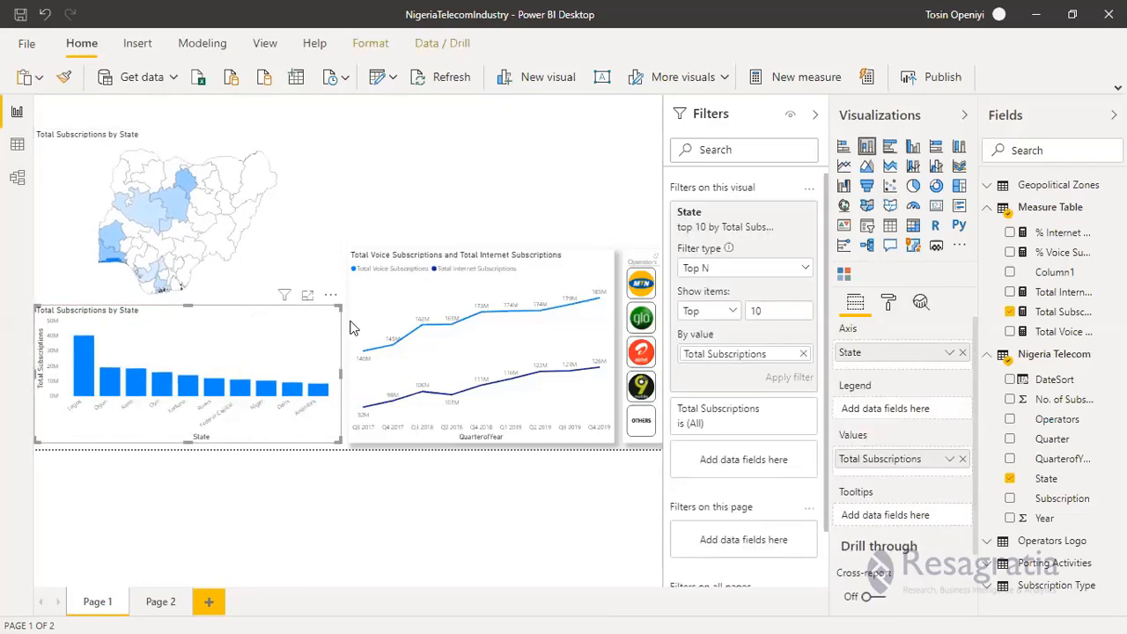
pyautogui.click(888, 304)
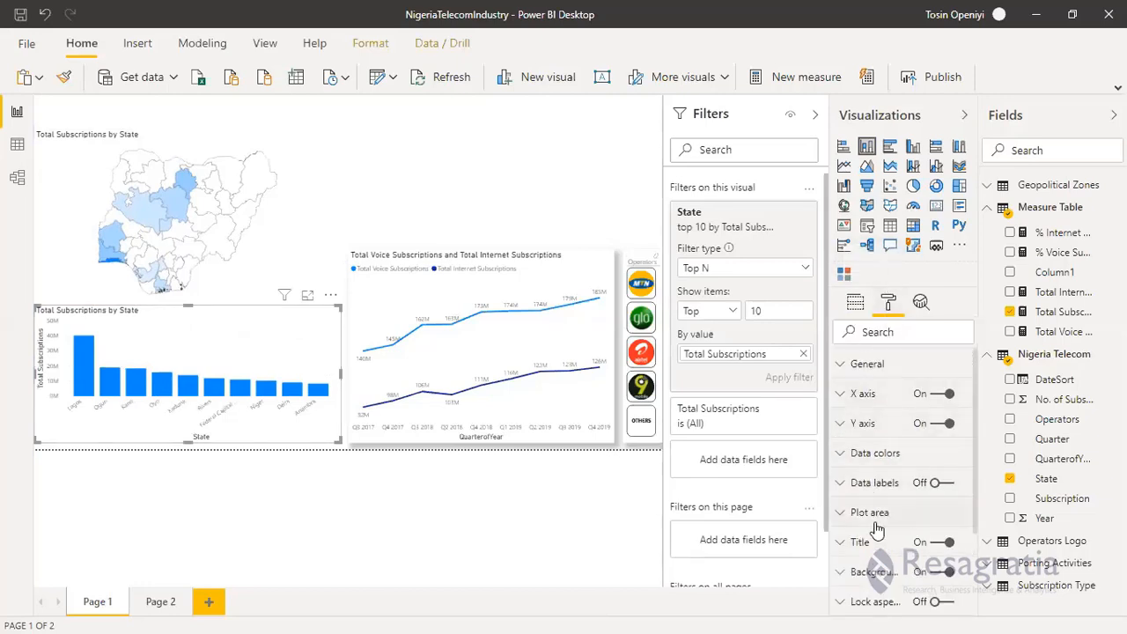
pyautogui.click(933, 544)
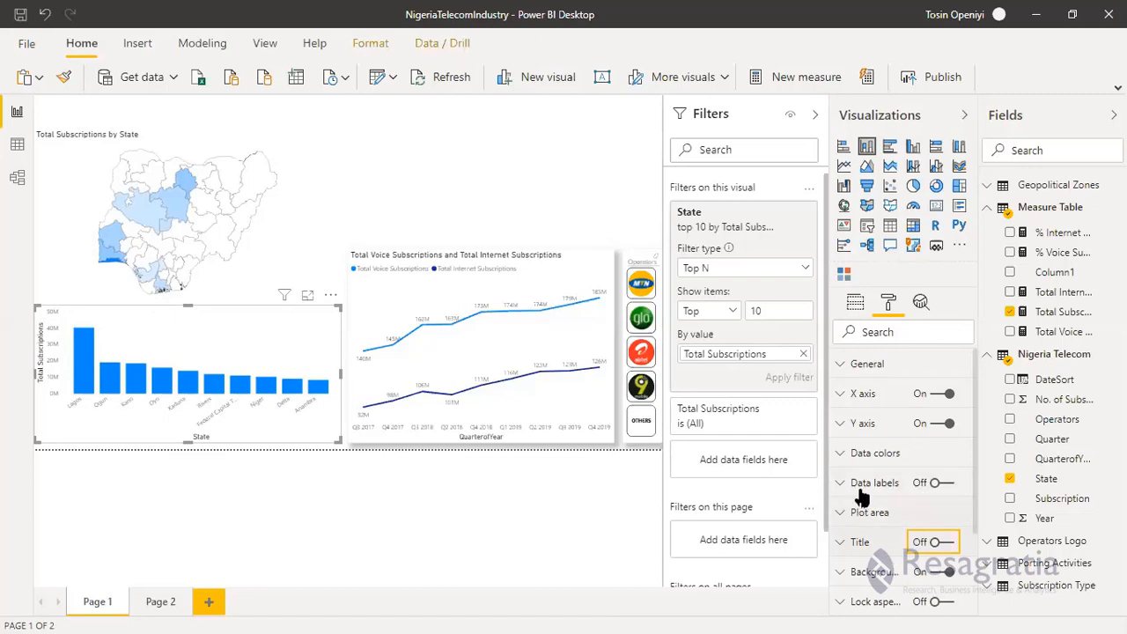
# Step: Turn on data labels for the column chart and increase their text size
pyautogui.click(950, 484)
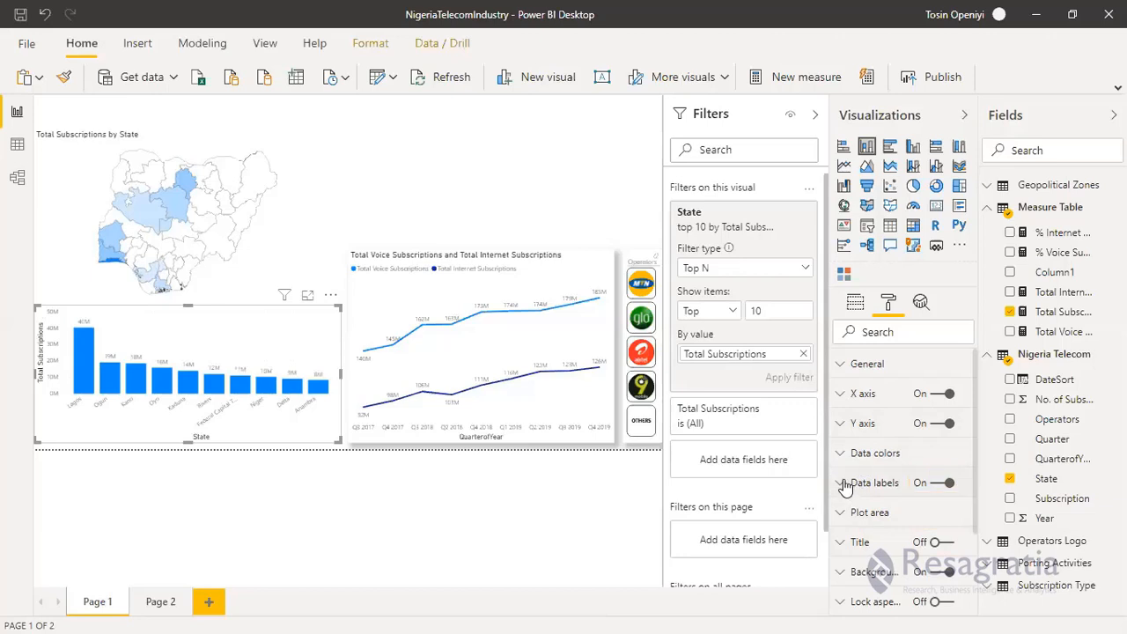
pyautogui.click(888, 495)
pyautogui.scroll(-3, 887, 502)
pyautogui.scroll(-3, 887, 509)
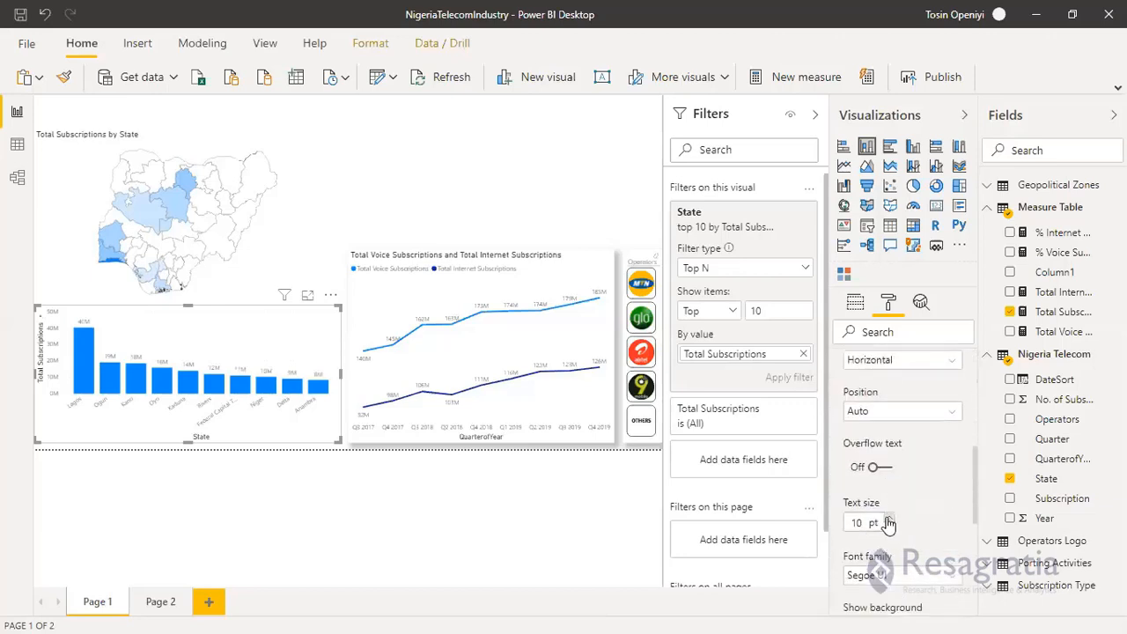
pyautogui.click(887, 520)
pyautogui.scroll(6, 921, 503)
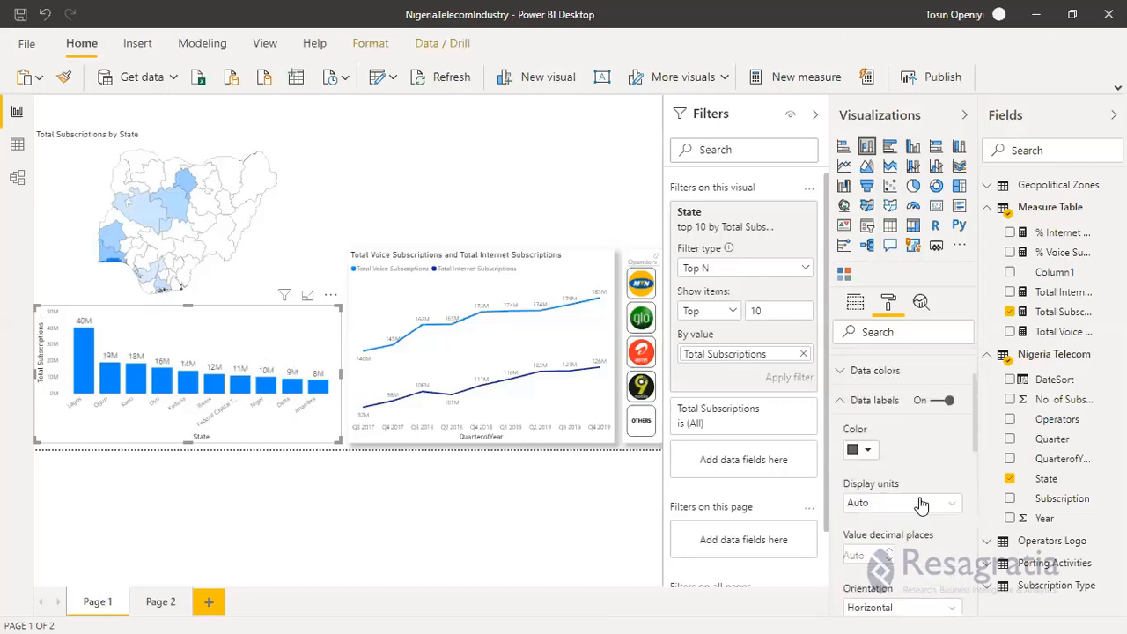
pyautogui.click(841, 483)
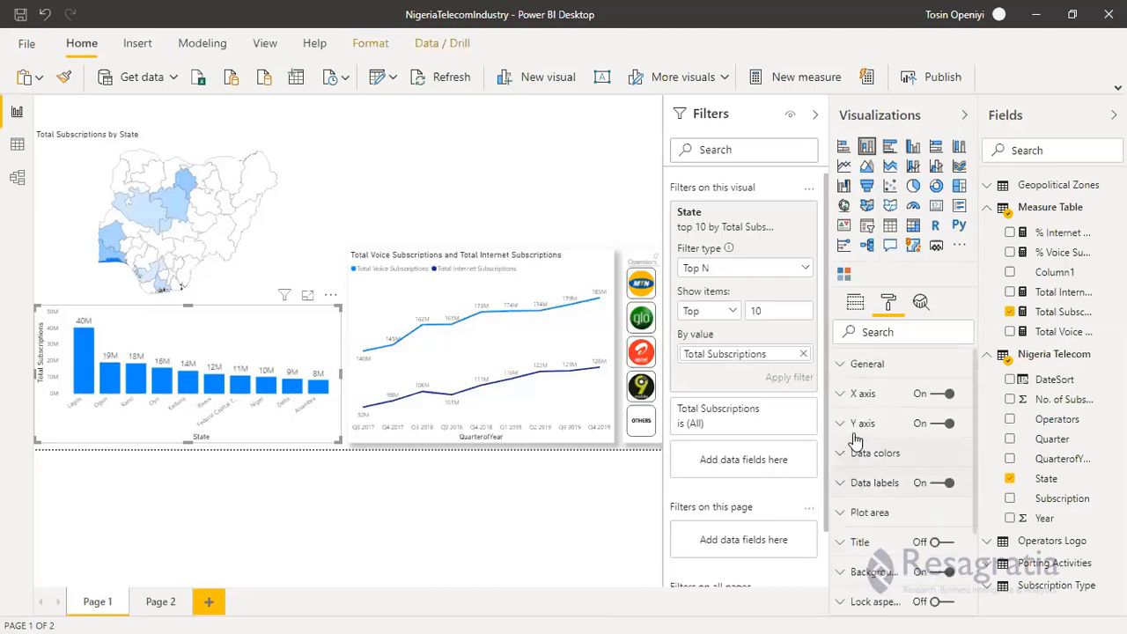
# Step: Remove the column chart's Y axis title and turn the Y axis off
pyautogui.click(843, 425)
pyautogui.scroll(-3, 915, 498)
pyautogui.scroll(-3, 916, 528)
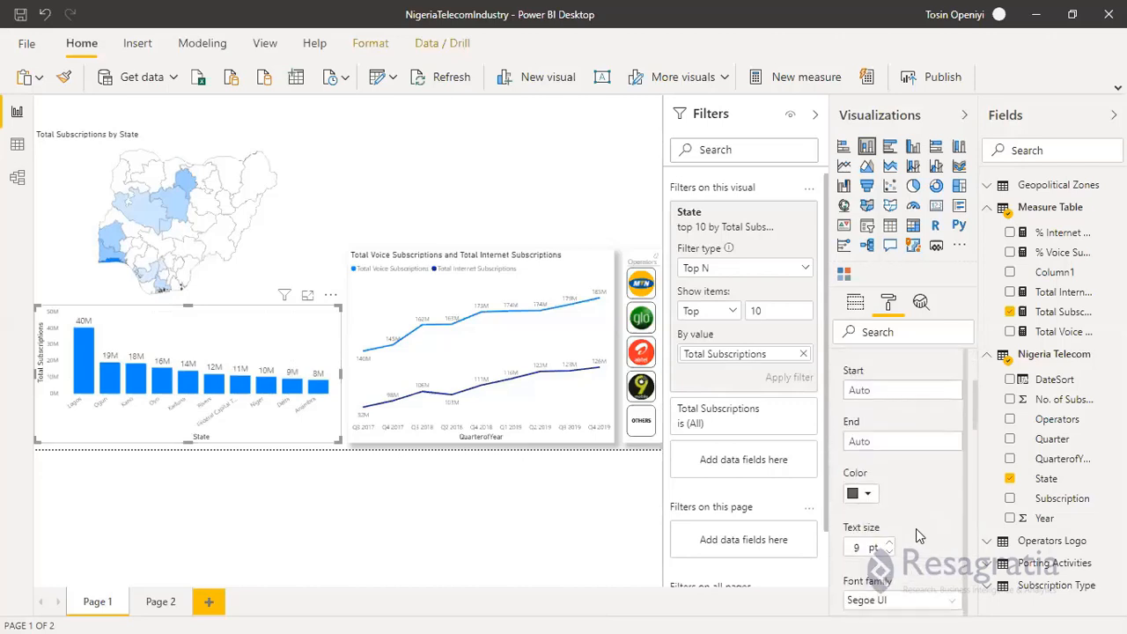
pyautogui.click(880, 597)
pyautogui.scroll(5, 909, 517)
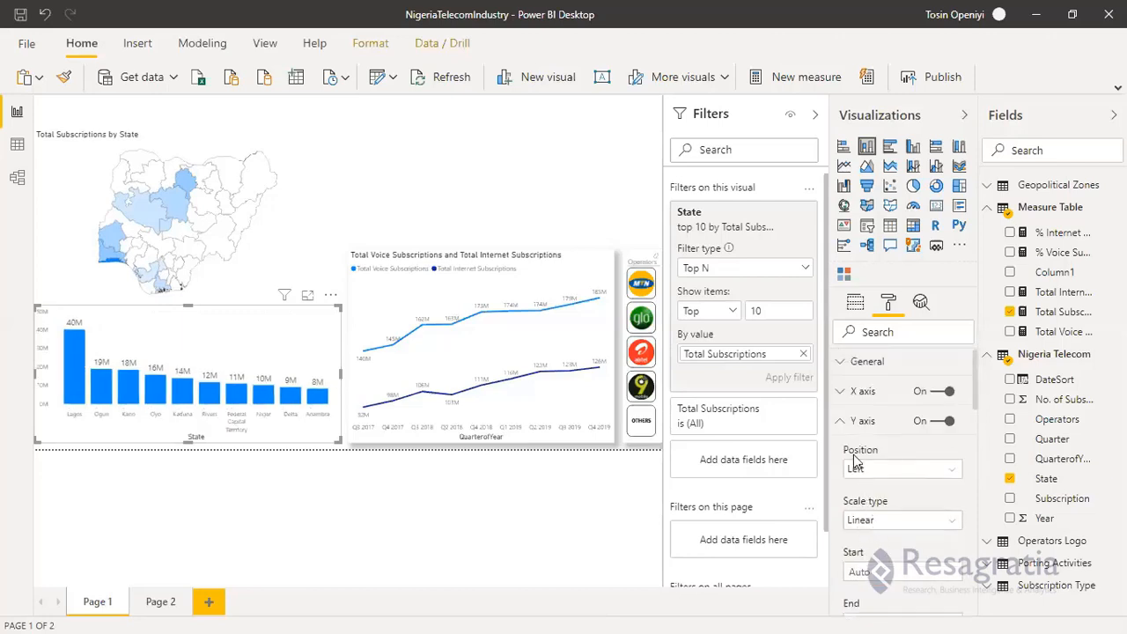
pyautogui.click(948, 420)
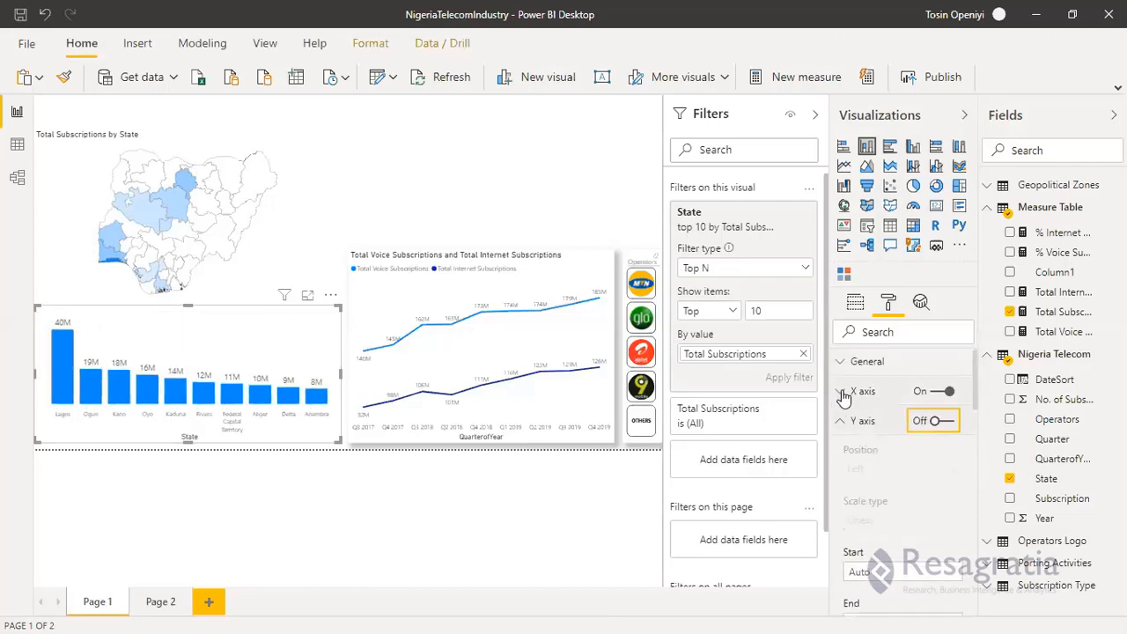
# Step: Set the text size of the column chart's X axis labels to 10 pt
pyautogui.click(839, 390)
pyautogui.scroll(-3, 904, 452)
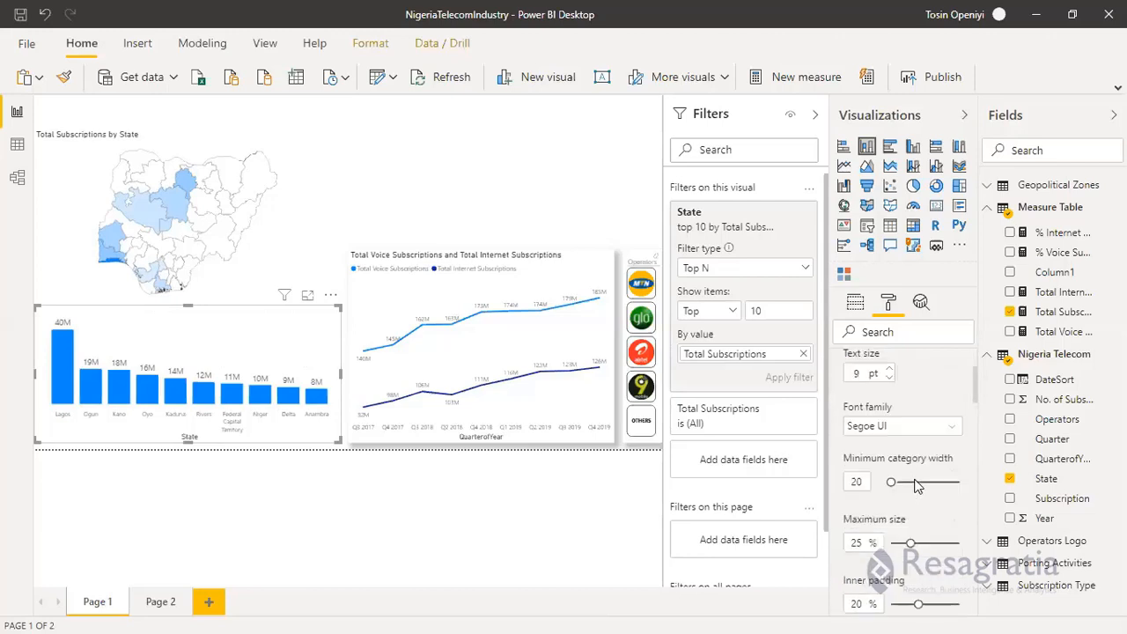
pyautogui.scroll(3, 902, 462)
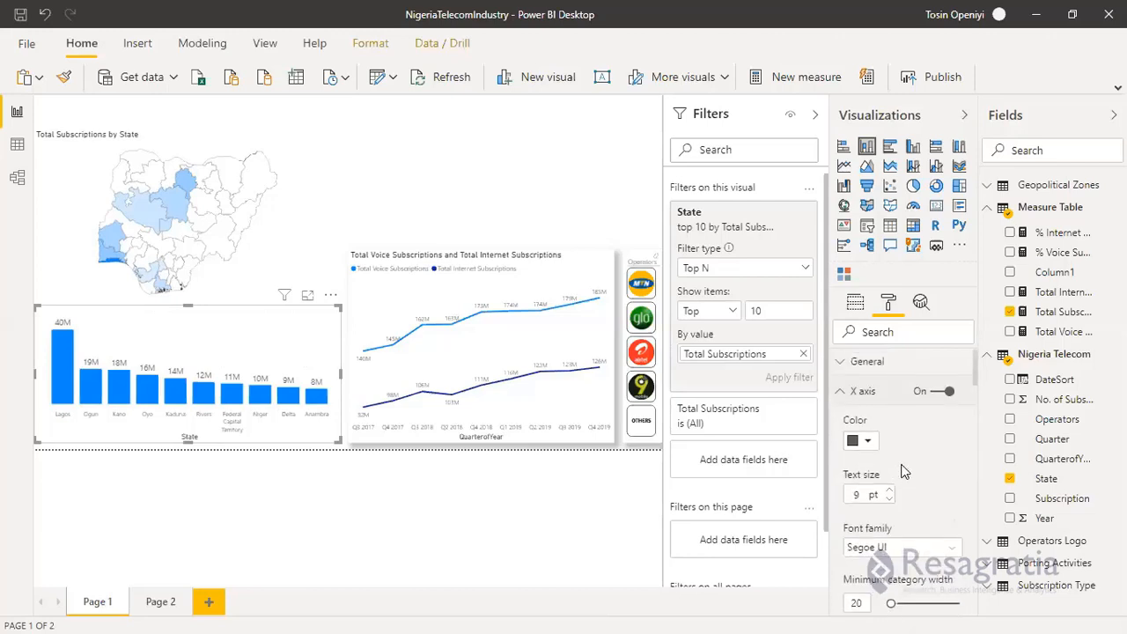
pyautogui.scroll(-3, 894, 496)
pyautogui.scroll(2, 891, 497)
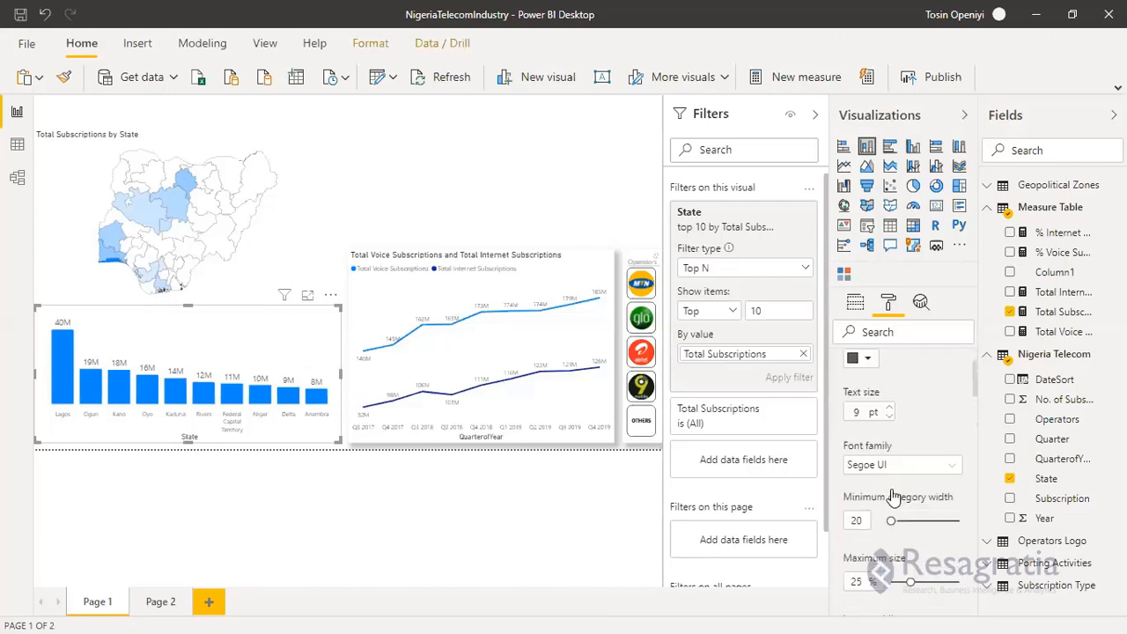
pyautogui.scroll(2, 891, 497)
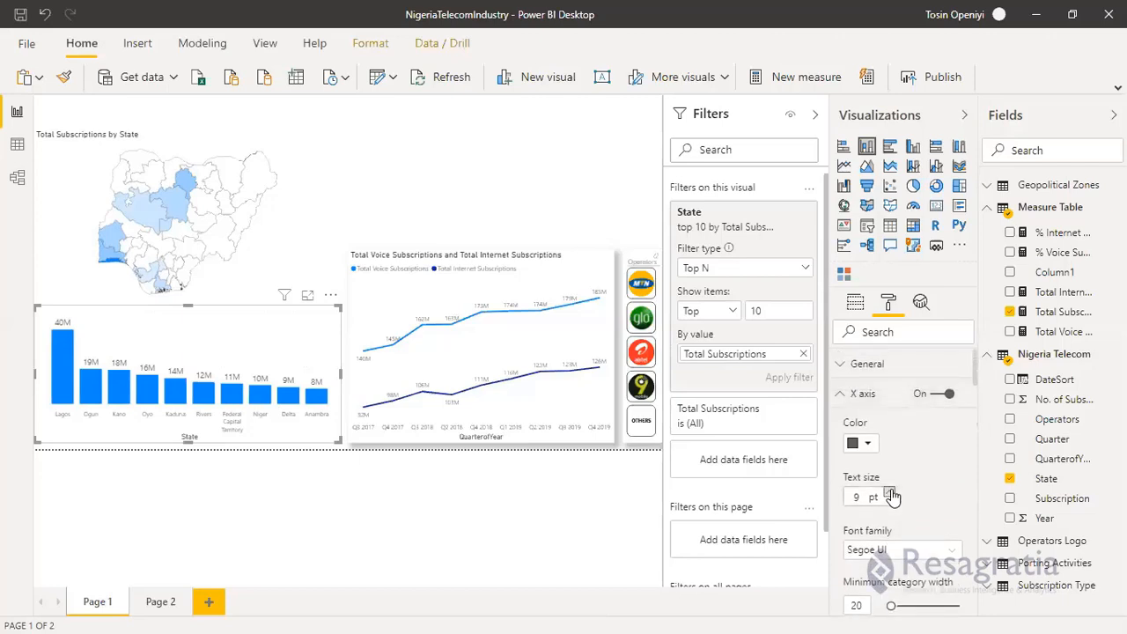
pyautogui.click(891, 495)
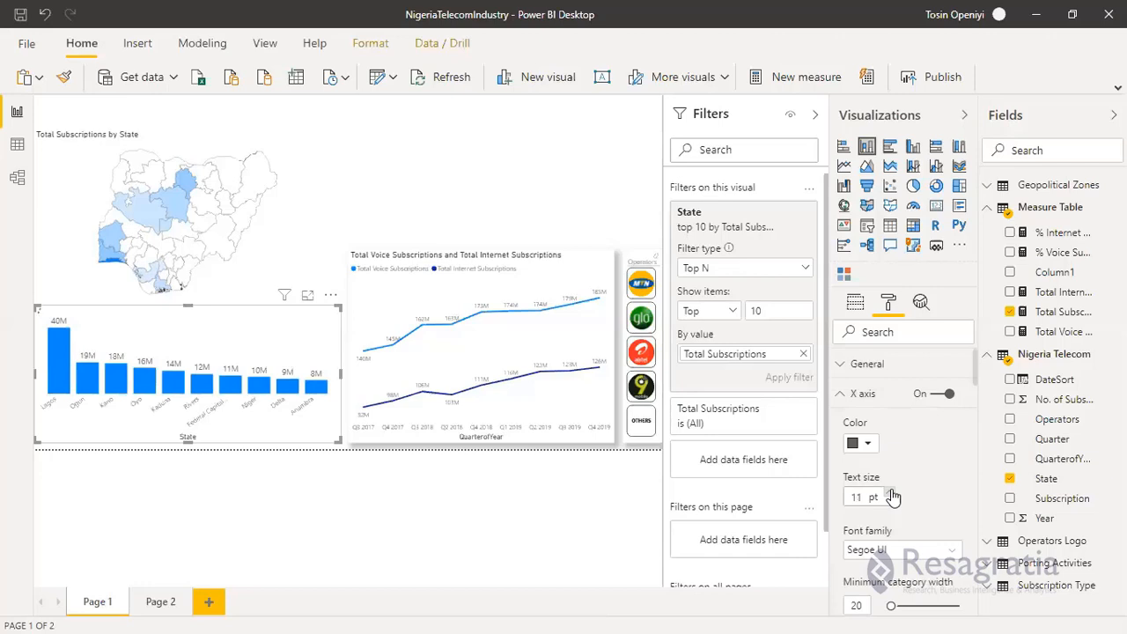
pyautogui.click(889, 501)
# Step: Set the maximum size of the column chart's X axis area to 50 %
pyautogui.scroll(-2, 904, 528)
pyautogui.scroll(-2, 904, 528)
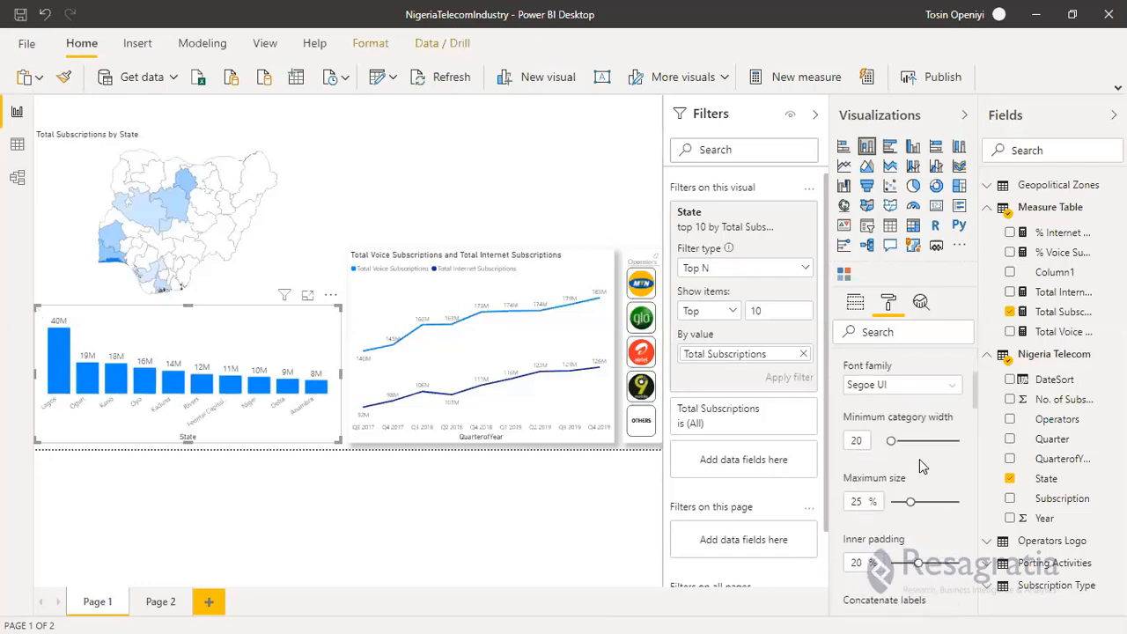
pyautogui.moveTo(907, 500); pyautogui.dragTo(968, 506)
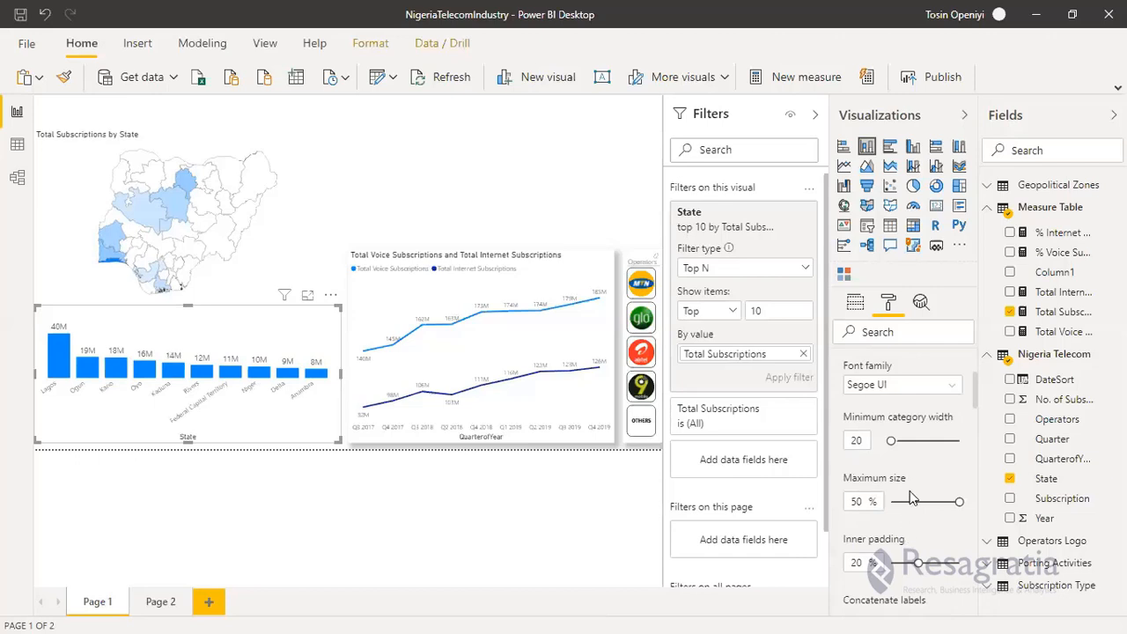
# Step: Turn off the X axis title on the column chart
pyautogui.scroll(3, 908, 495)
pyautogui.scroll(-7, 906, 500)
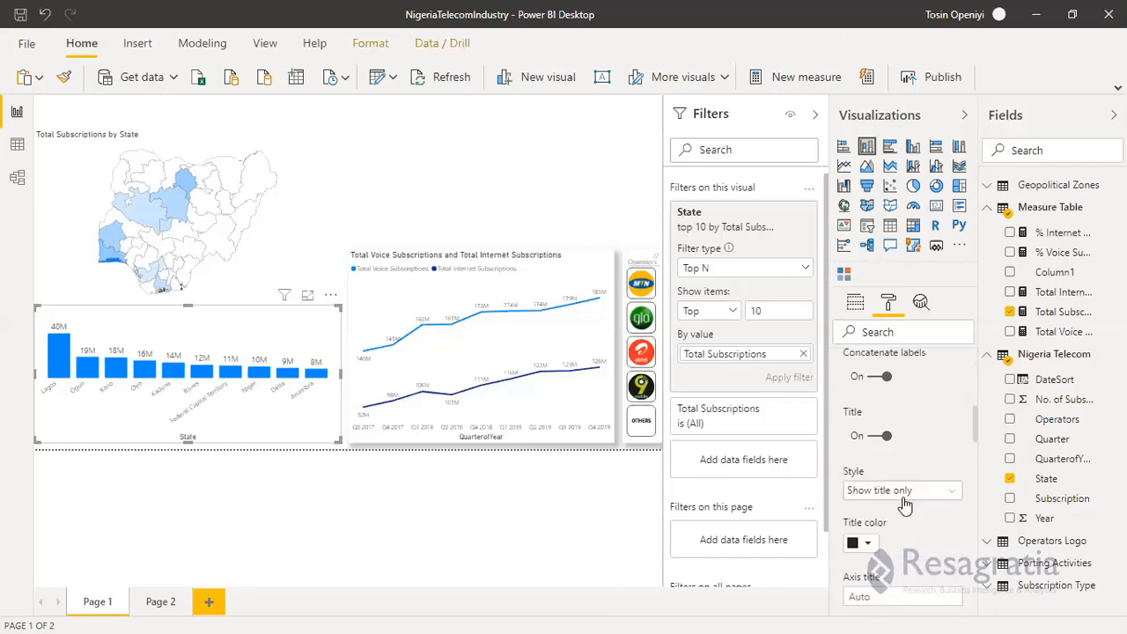
pyautogui.click(882, 434)
pyautogui.scroll(3, 914, 458)
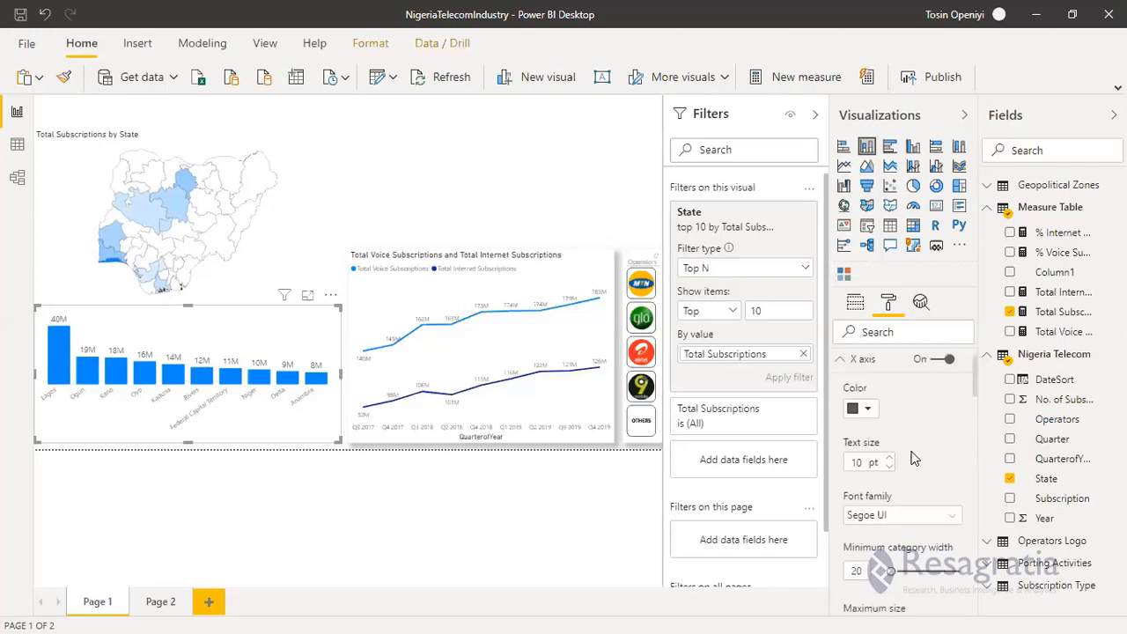
pyautogui.scroll(1, 914, 457)
pyautogui.click(843, 392)
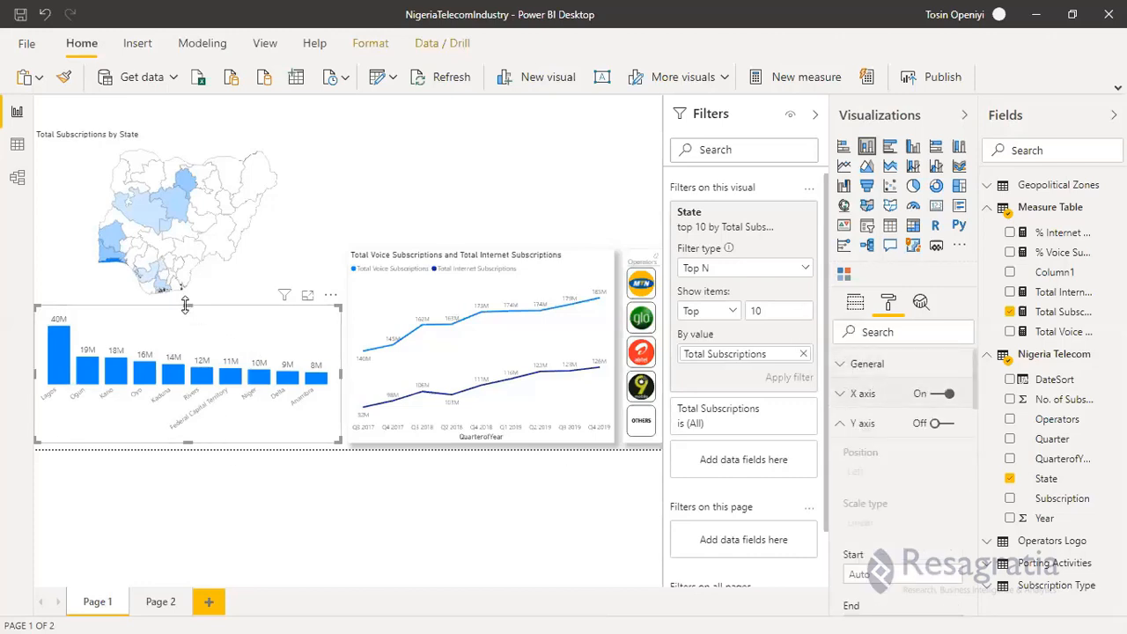
# Step: Extend the column chart upward, and resize the map to end at the chart's upper edge and the line chart's left edge
pyautogui.moveTo(185, 303); pyautogui.dragTo(186, 296)
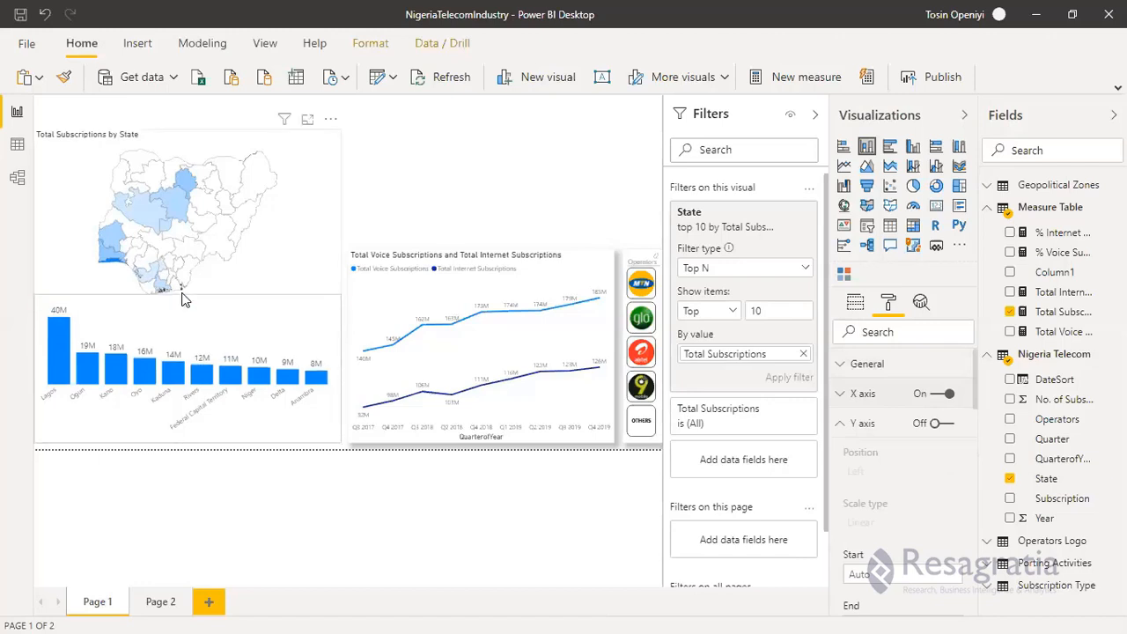
pyautogui.click(332, 297)
pyautogui.moveTo(332, 300)
pyautogui.mouseDown()
pyautogui.moveTo(343, 301)
pyautogui.moveTo(322, 273)
pyautogui.moveTo(348, 296)
pyautogui.mouseUp()
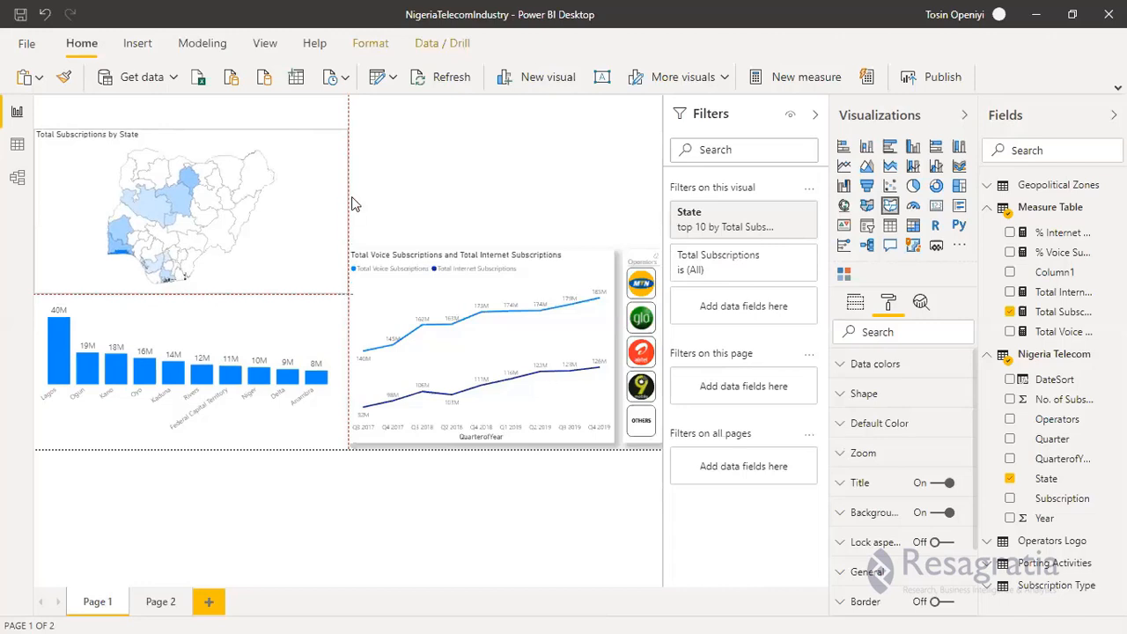
pyautogui.click(373, 164)
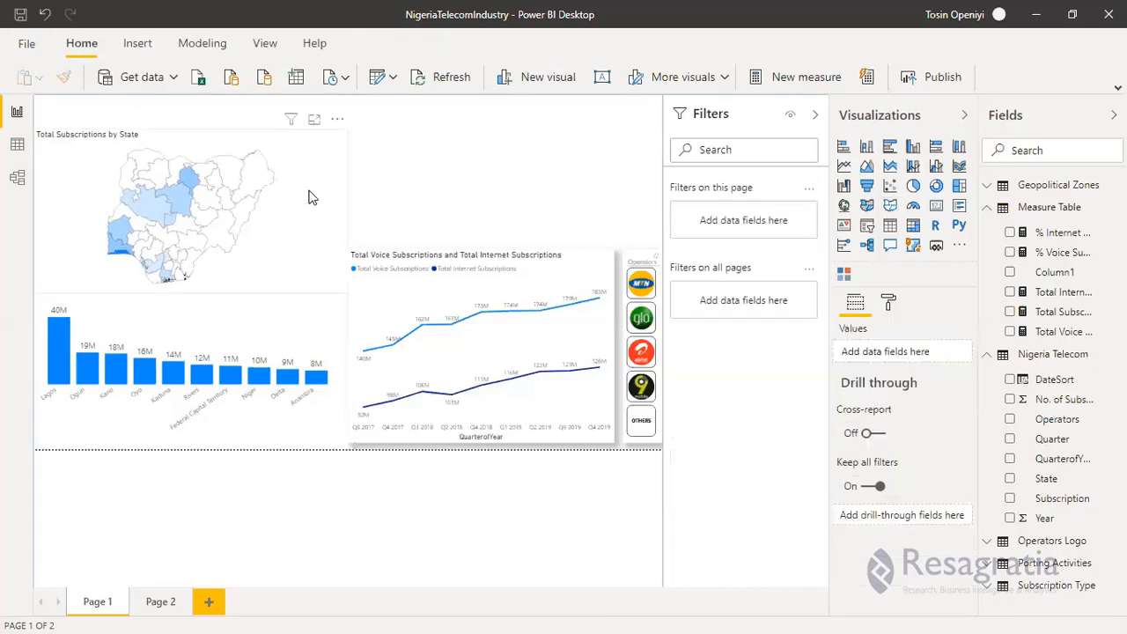
pyautogui.click(292, 287)
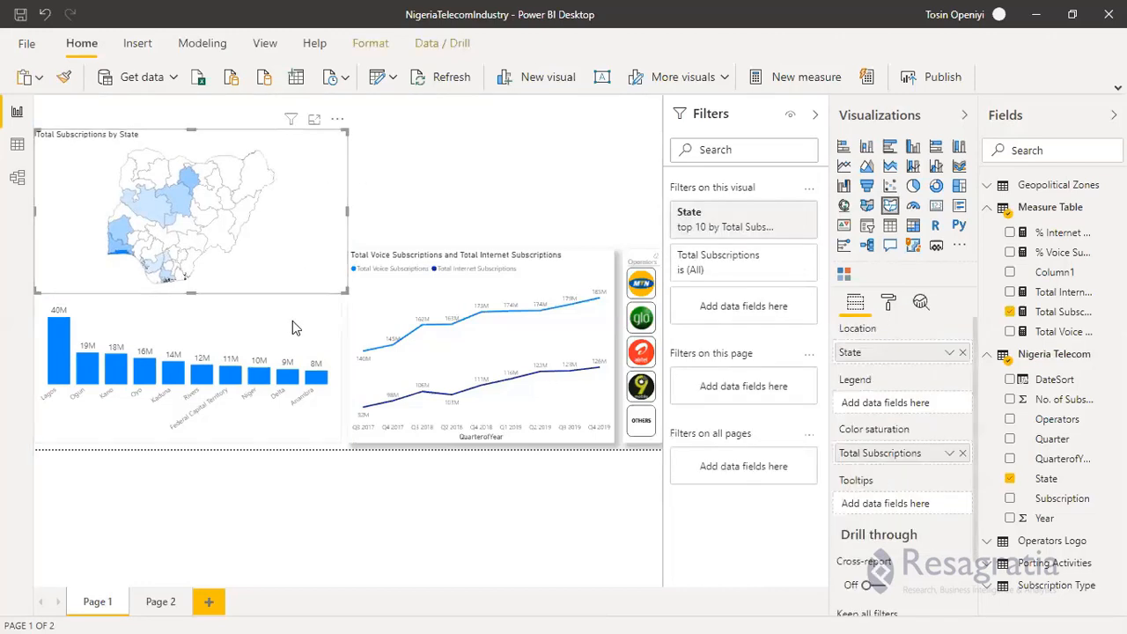
pyautogui.click(293, 325)
pyautogui.click(379, 209)
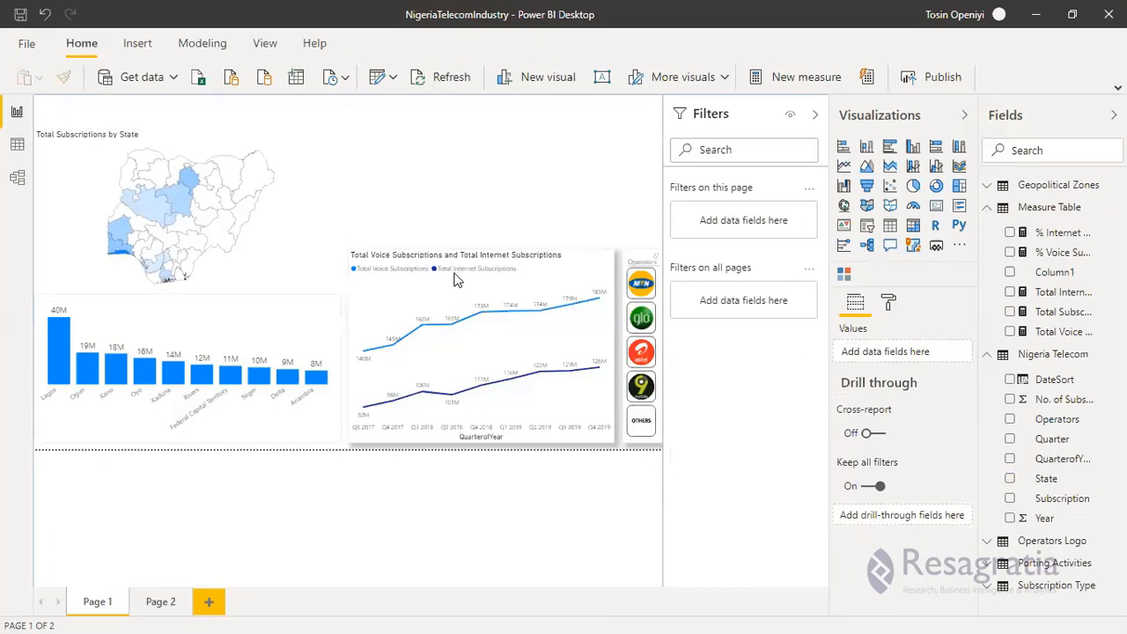
pyautogui.click(361, 350)
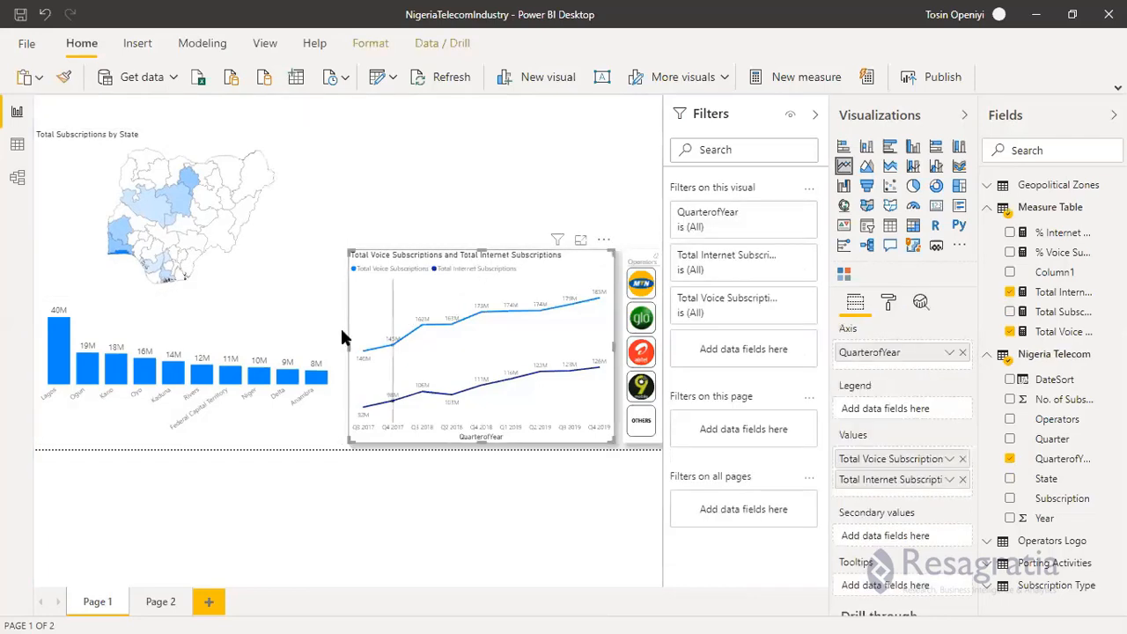
pyautogui.click(337, 337)
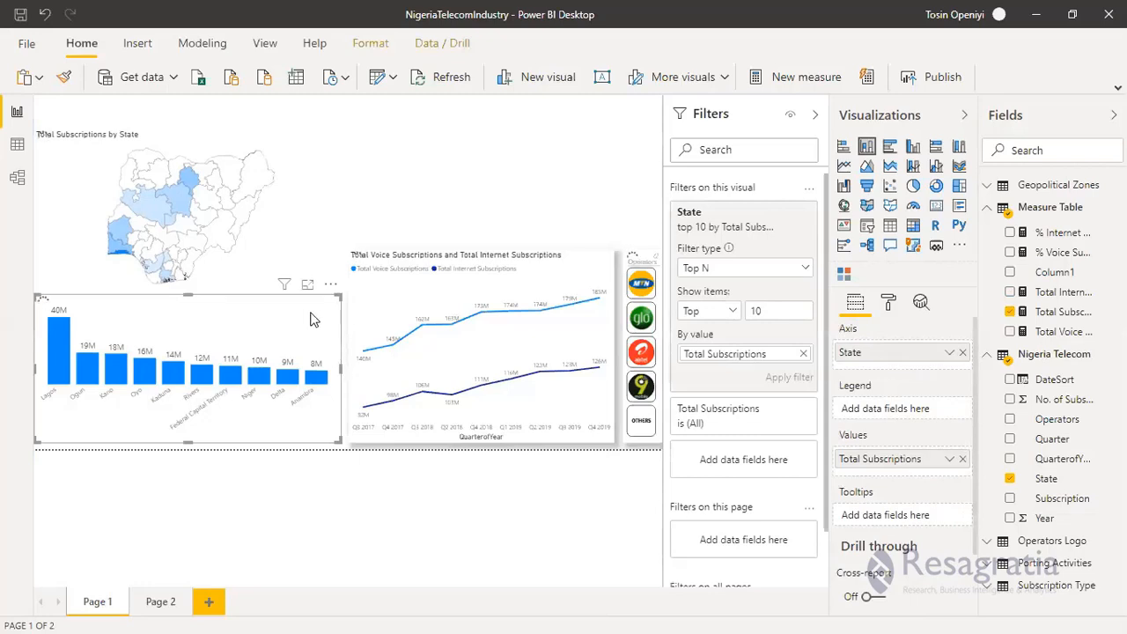
# Step: Widen the column chart to the line chart's left edge, and group it with the map
pyautogui.moveTo(340, 372); pyautogui.dragTo(350, 374)
pyautogui.click(322, 183)
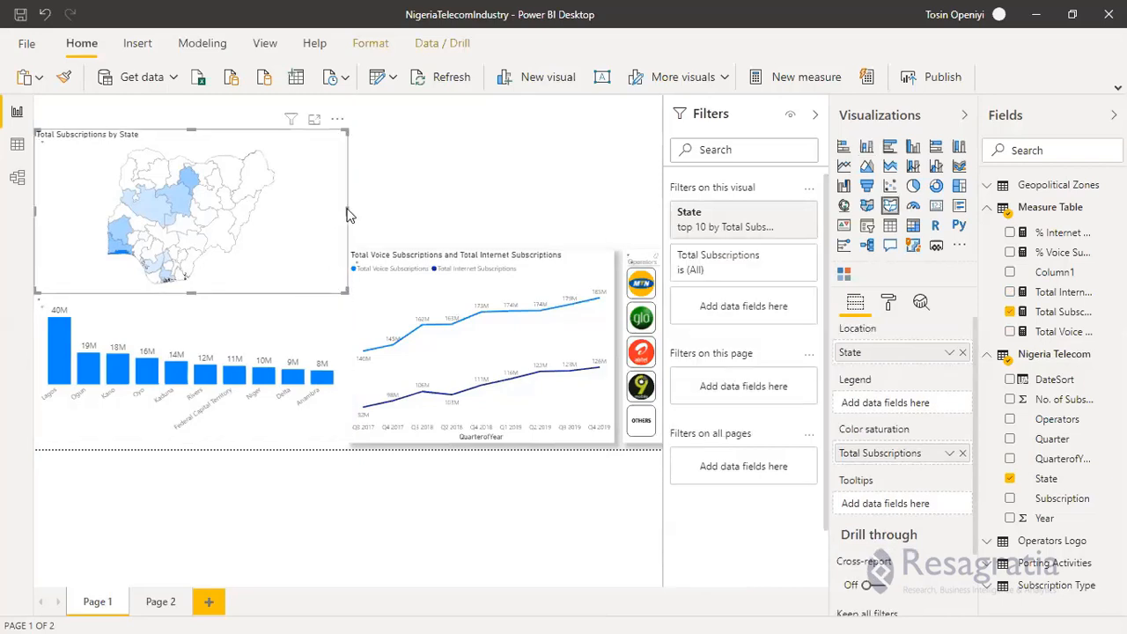
pyautogui.click(320, 320)
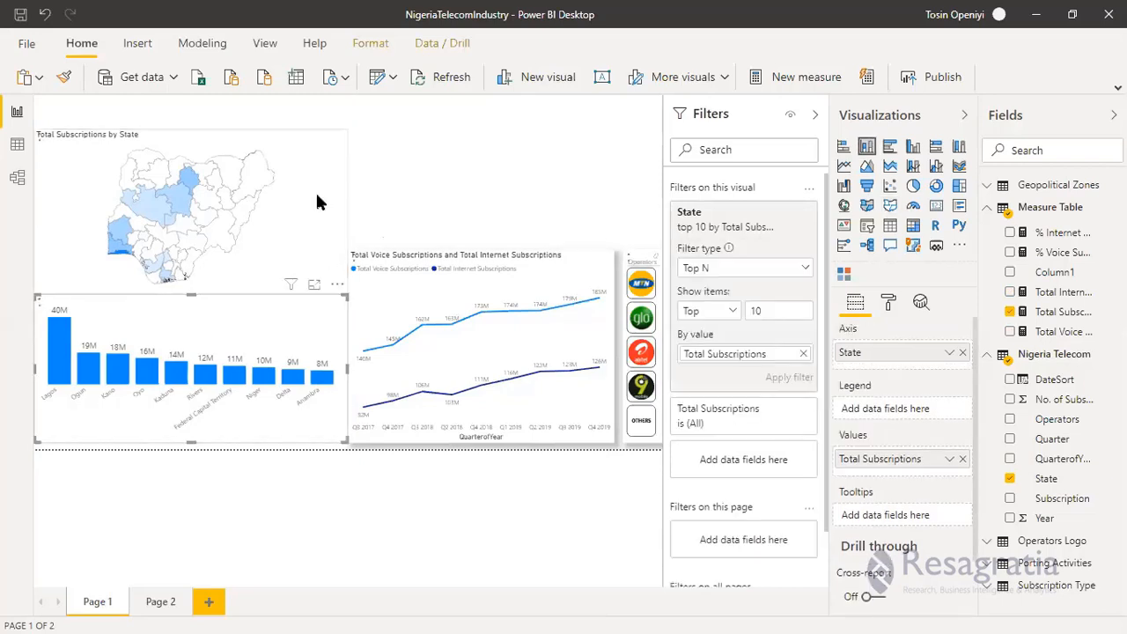
pyautogui.keyDown('ctrl'); pyautogui.click(272, 298); pyautogui.keyUp('ctrl')
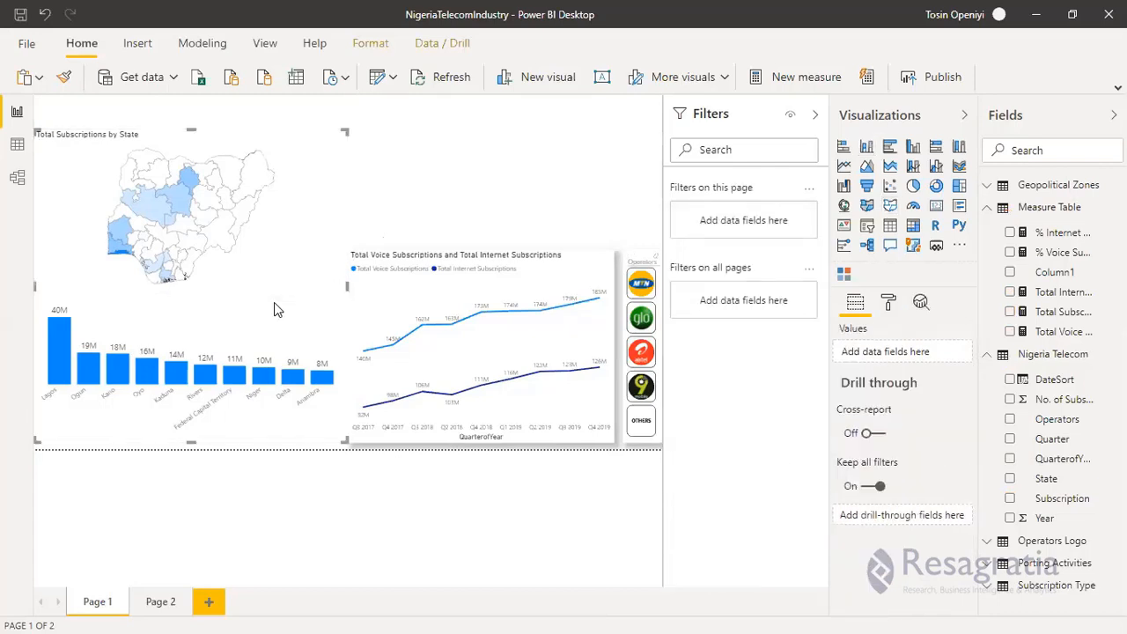
pyautogui.click(465, 132)
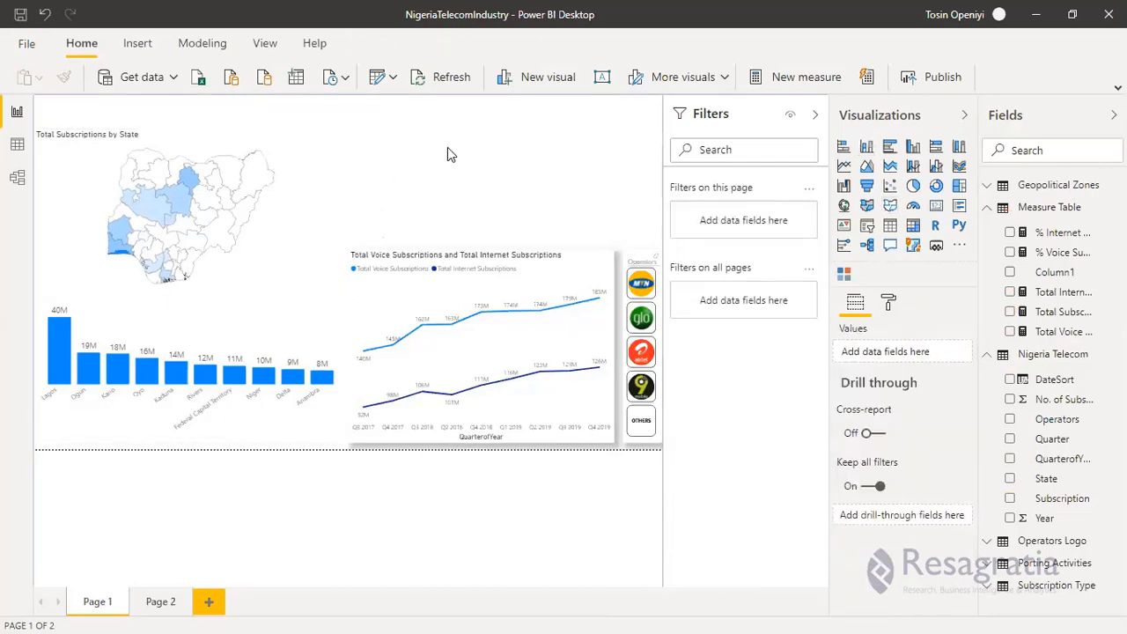
# Step: Move the line chart slightly right to open a gap beside the grouped map and column chart
pyautogui.click(412, 255)
pyautogui.moveTo(414, 254); pyautogui.dragTo(422, 254)
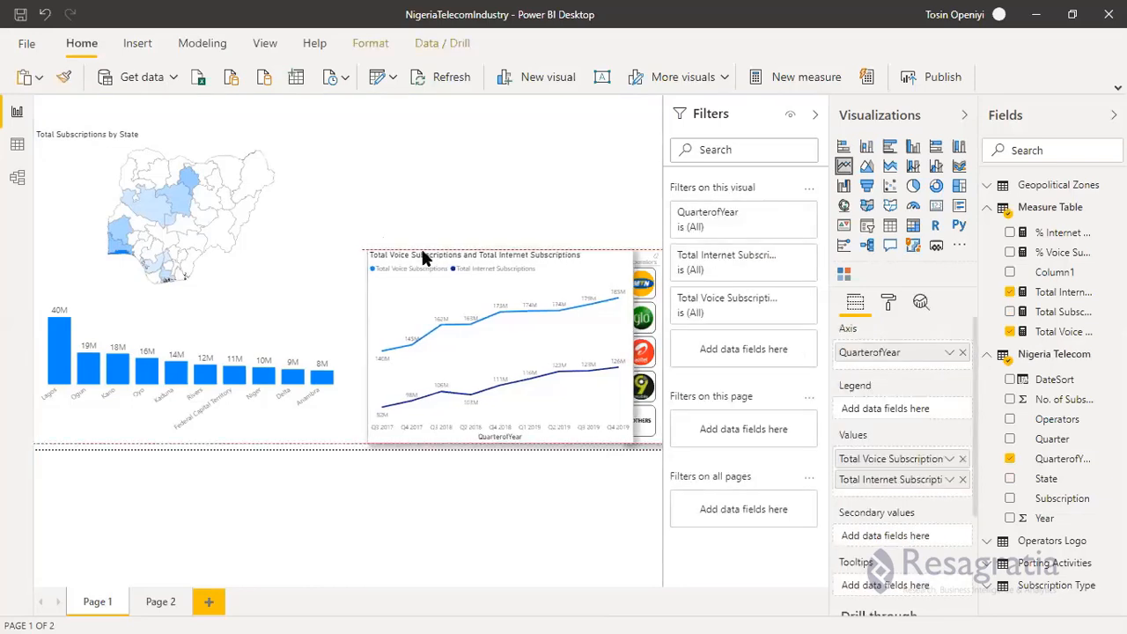
pyautogui.click(306, 147)
# Step: Turn on the shadow for both the column chart and the map inside their group
pyautogui.click(119, 133)
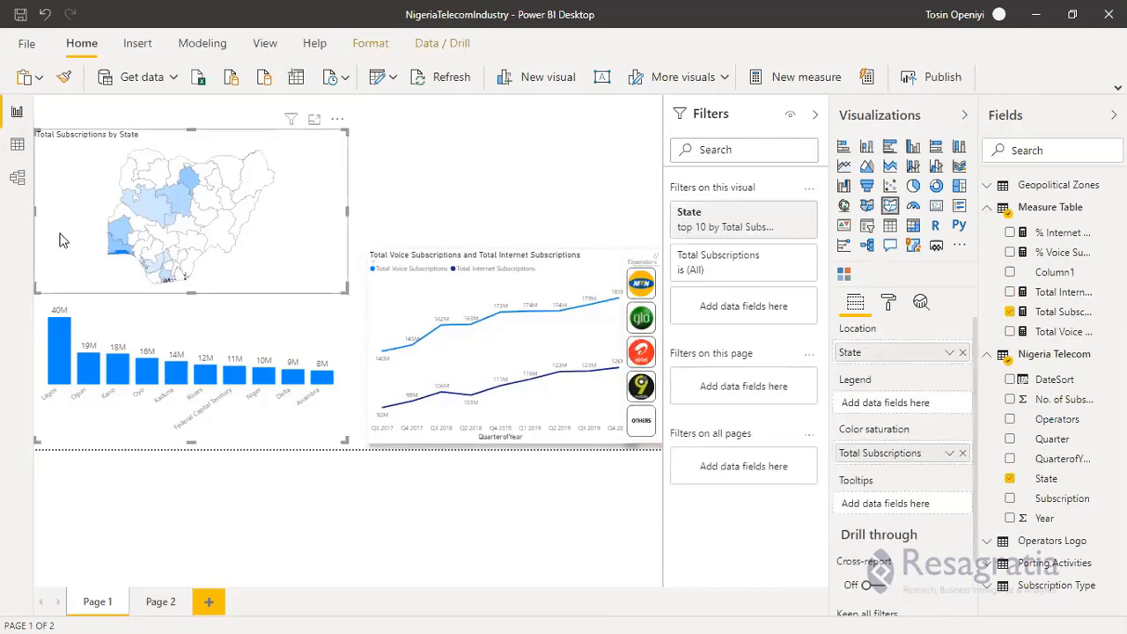
pyautogui.click(97, 322)
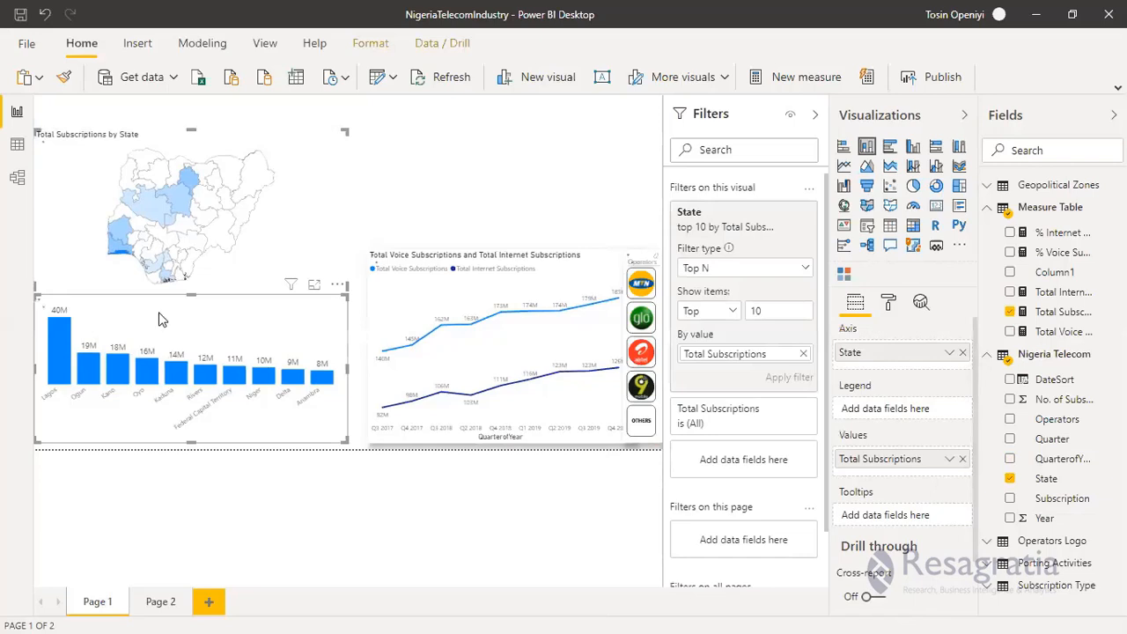
pyautogui.click(354, 361)
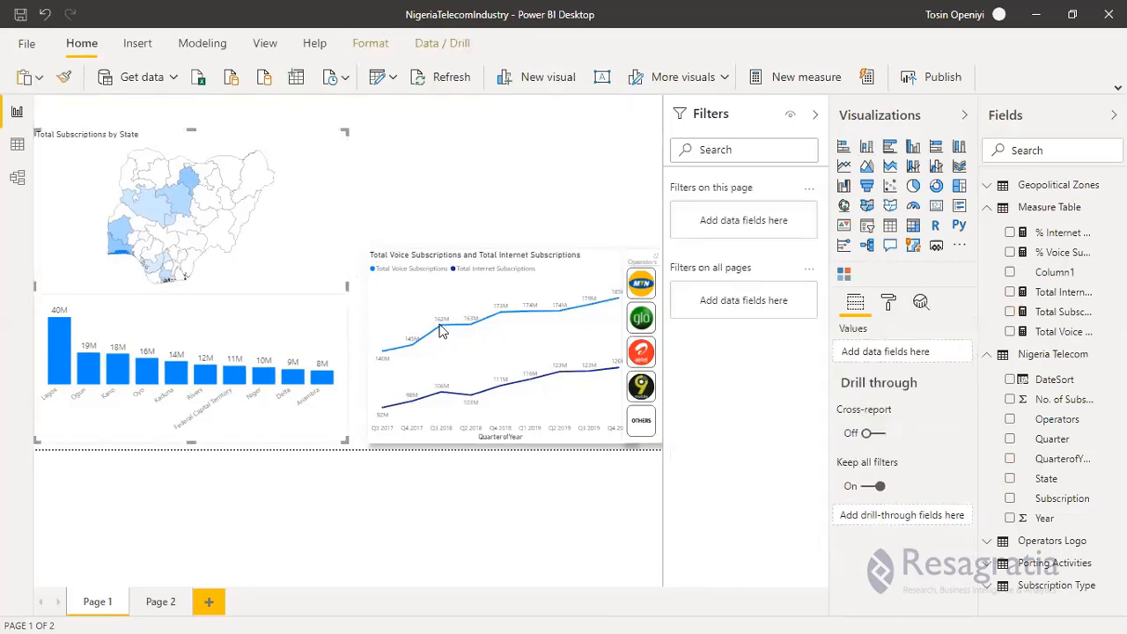
pyautogui.click(889, 304)
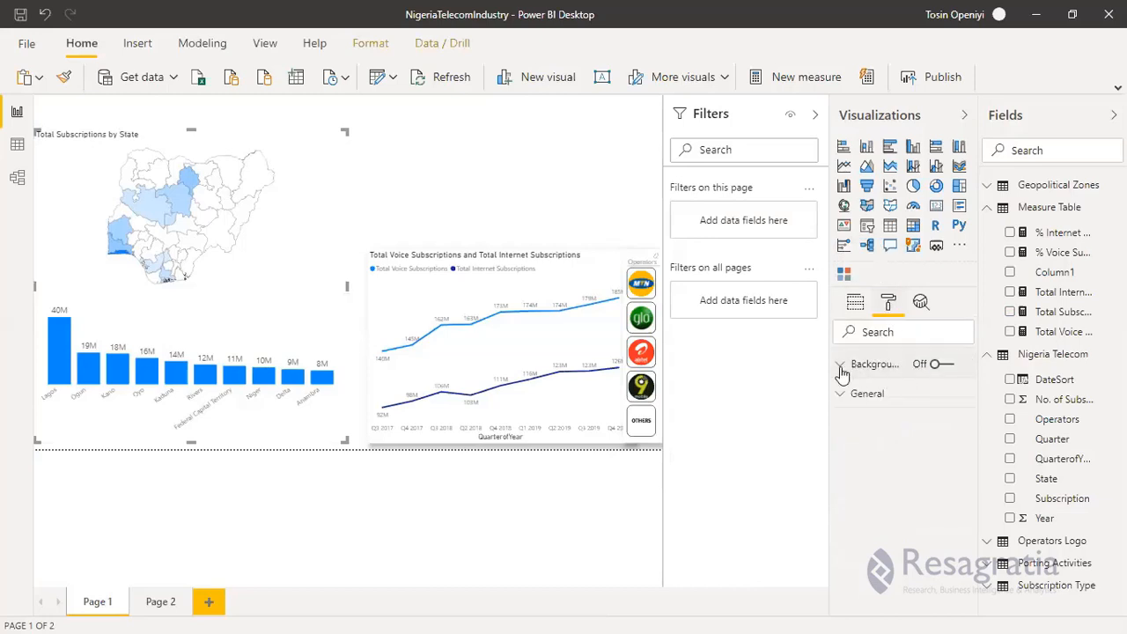
pyautogui.click(842, 400)
pyautogui.click(842, 400)
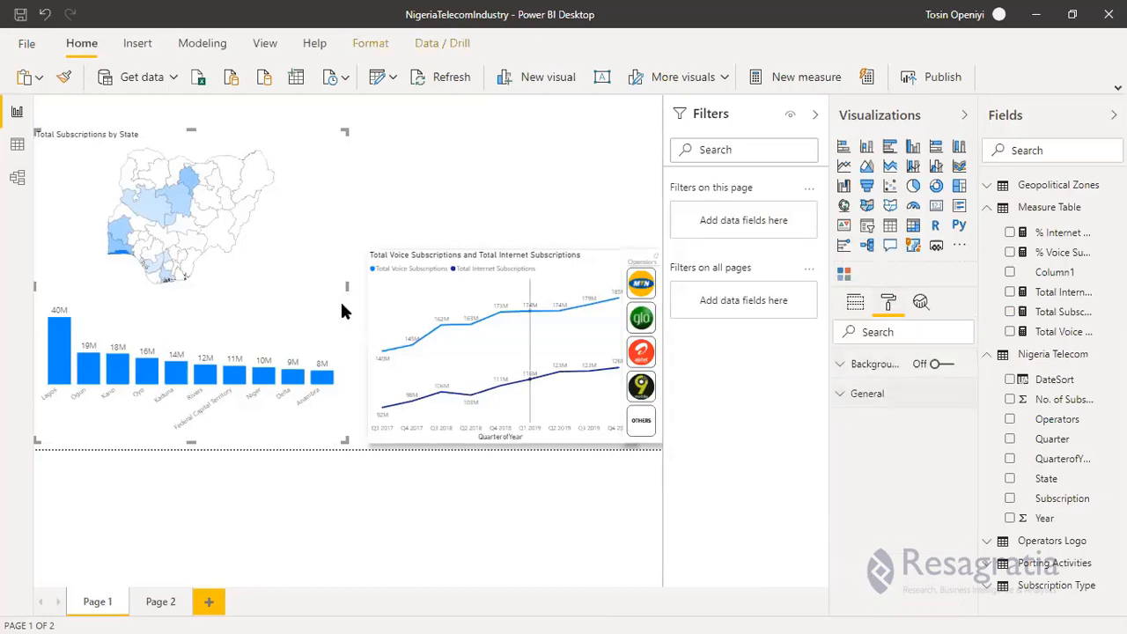
pyautogui.click(256, 320)
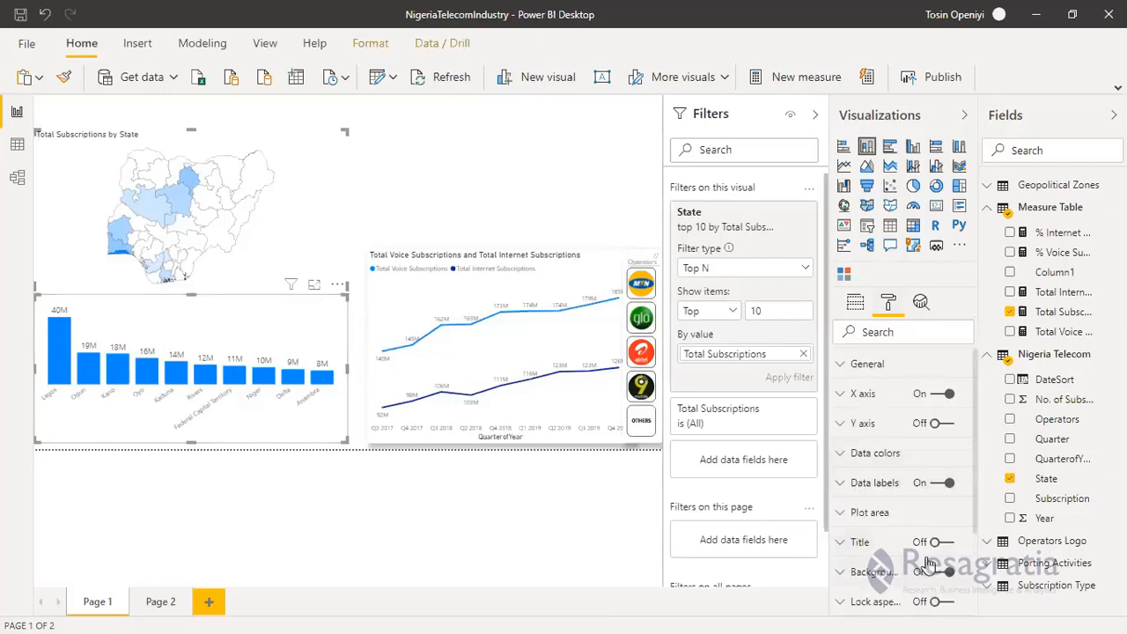
pyautogui.scroll(-1, 933, 571)
pyautogui.click(937, 579)
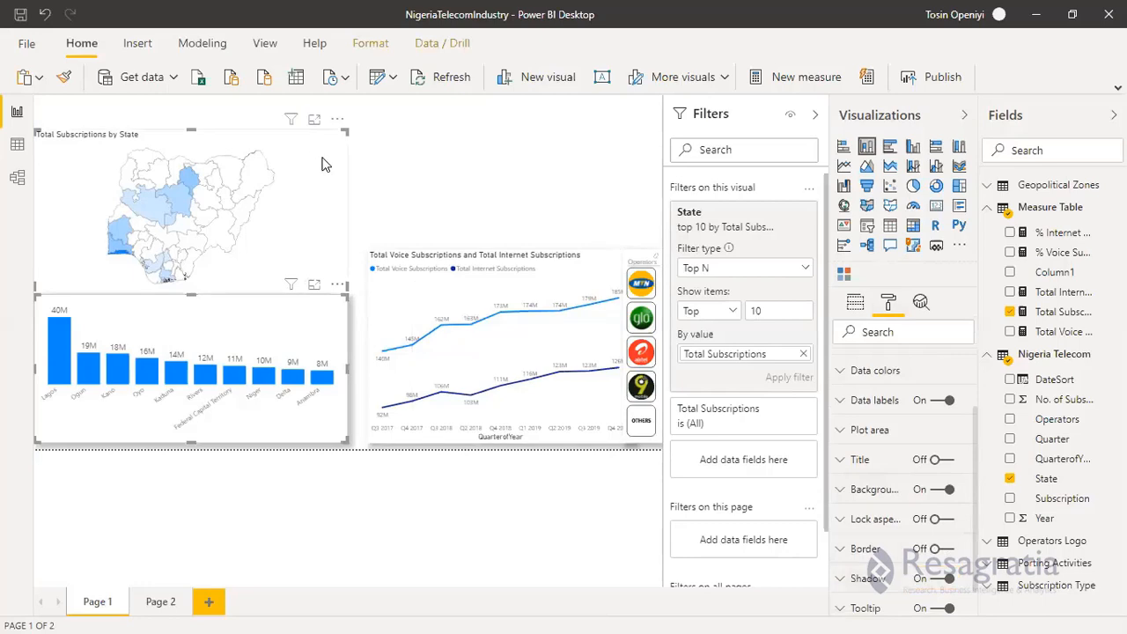
pyautogui.click(324, 161)
pyautogui.click(938, 548)
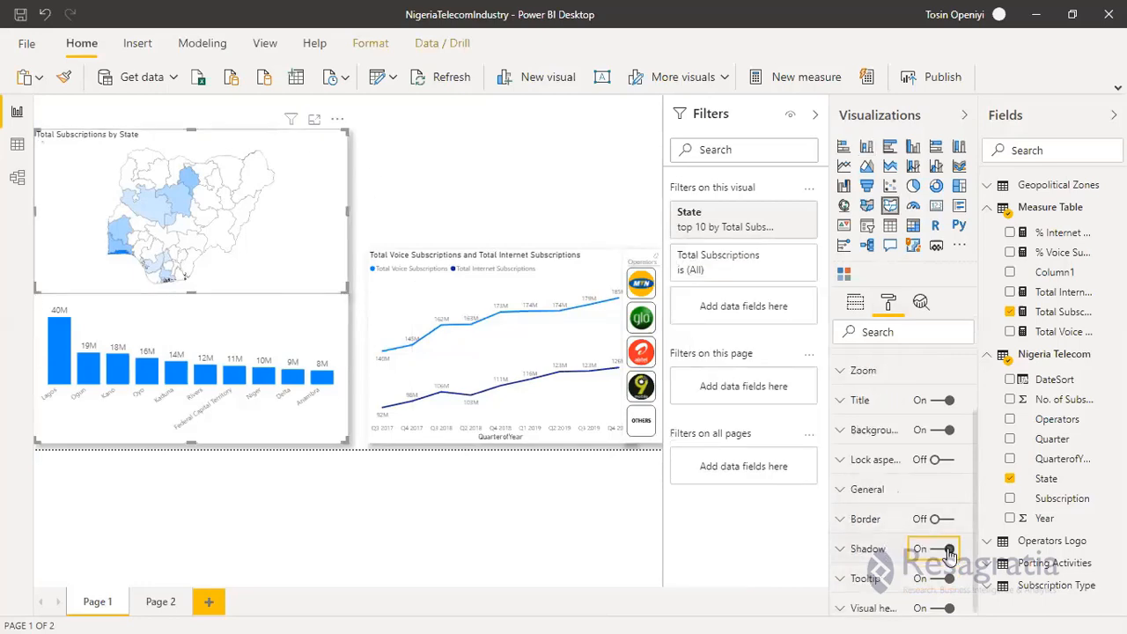
pyautogui.click(397, 136)
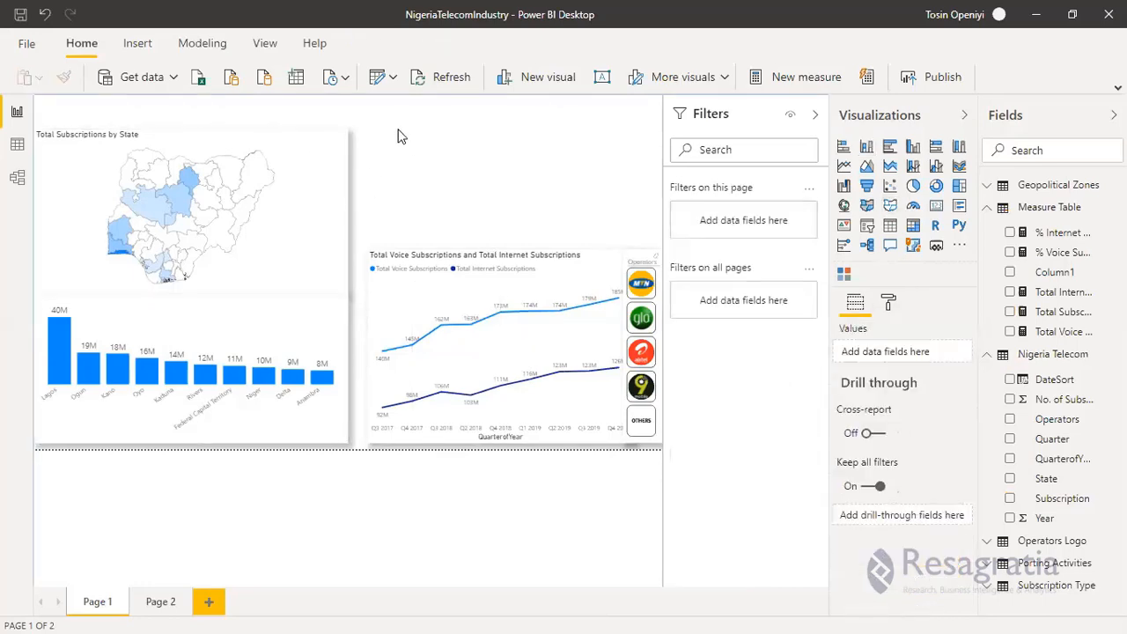
# Step: Move the group holding the map and column chart slightly right, away from the page's left edge
pyautogui.click(85, 159)
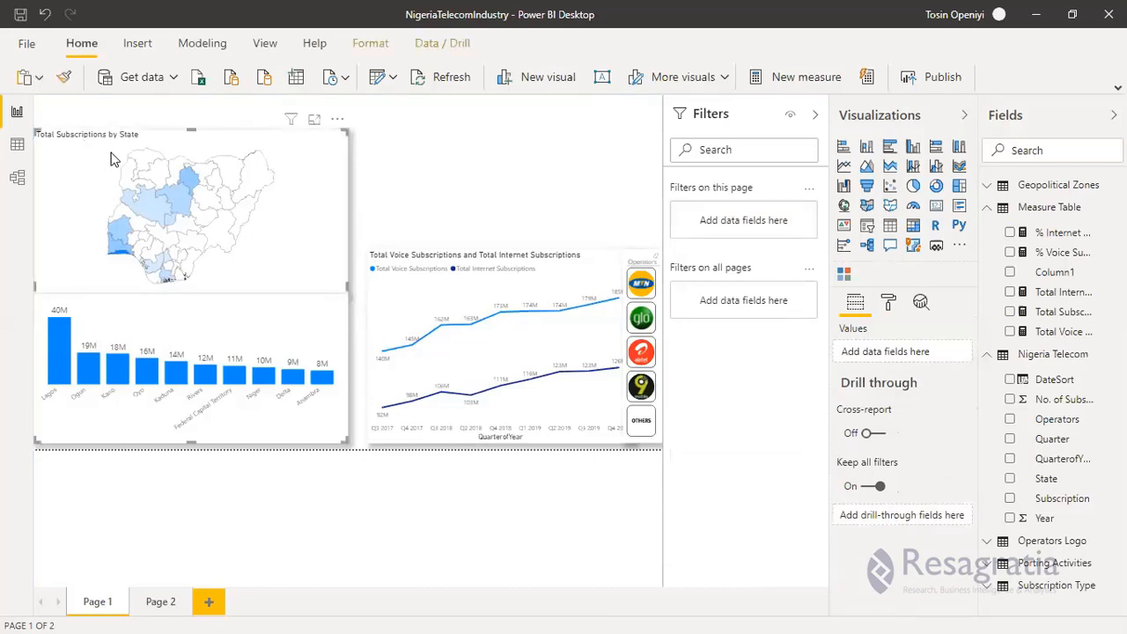
pyautogui.click(64, 173)
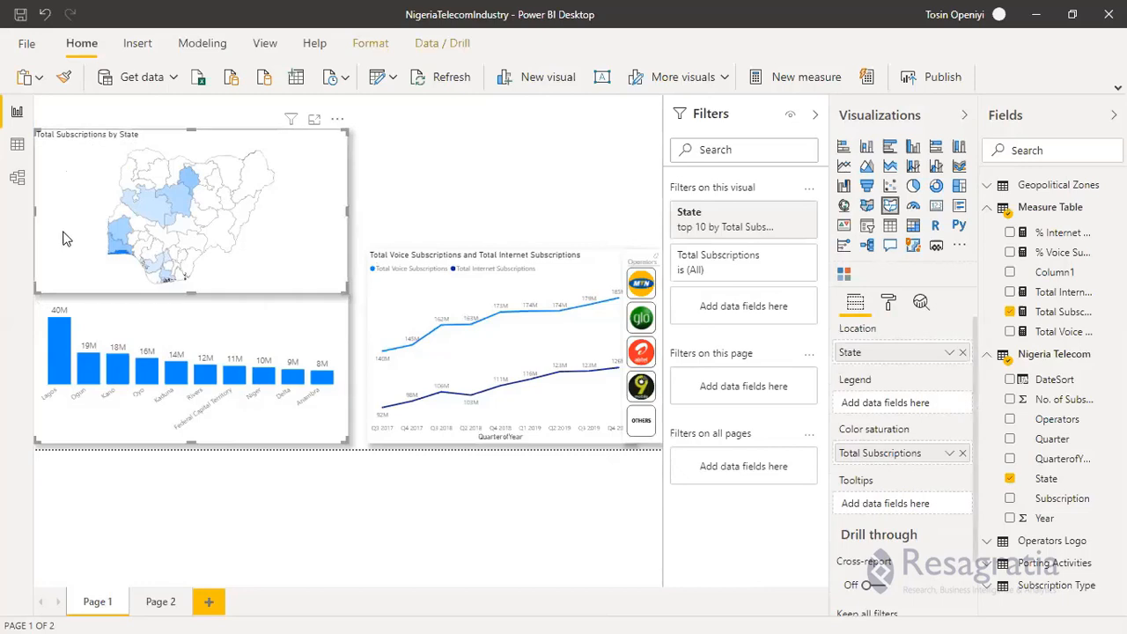
pyautogui.click(381, 155)
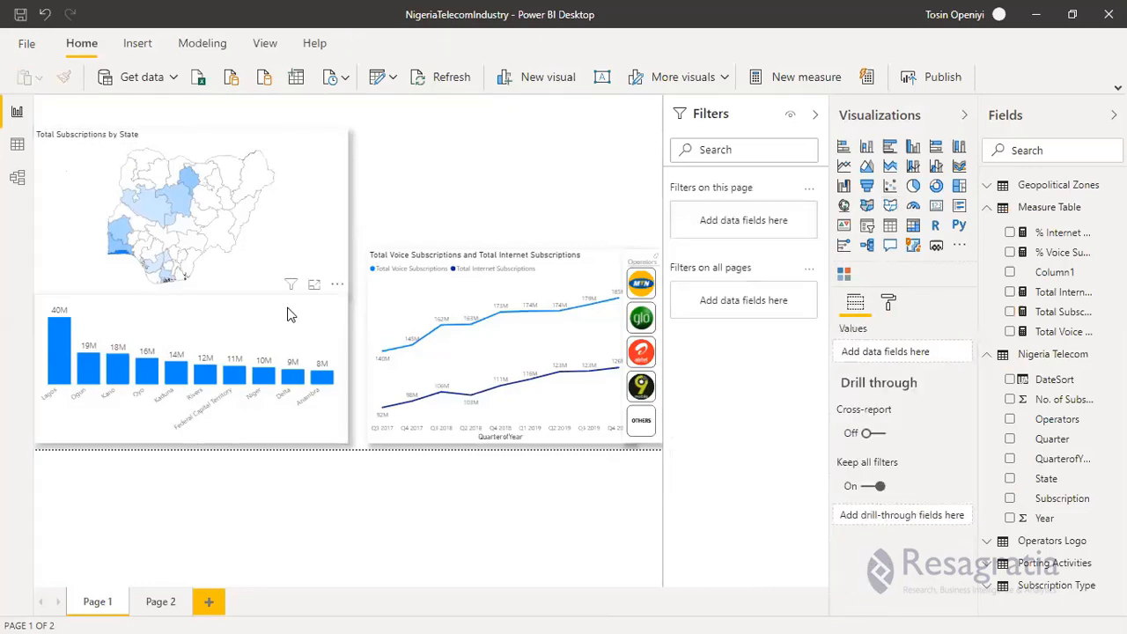
pyautogui.moveTo(237, 316)
pyautogui.mouseDown()
pyautogui.moveTo(259, 315)
pyautogui.moveTo(248, 313)
pyautogui.mouseUp()
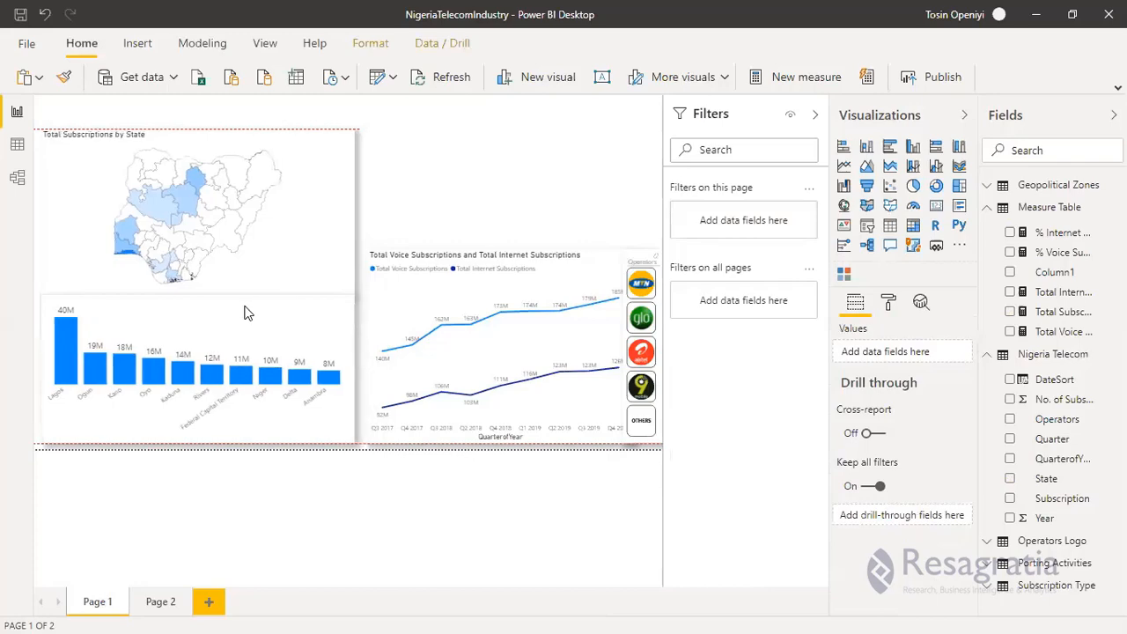
pyautogui.click(486, 188)
# Step: Nudge the line chart left toward the group, and pull its left edge inward to narrow the chart
pyautogui.click(541, 268)
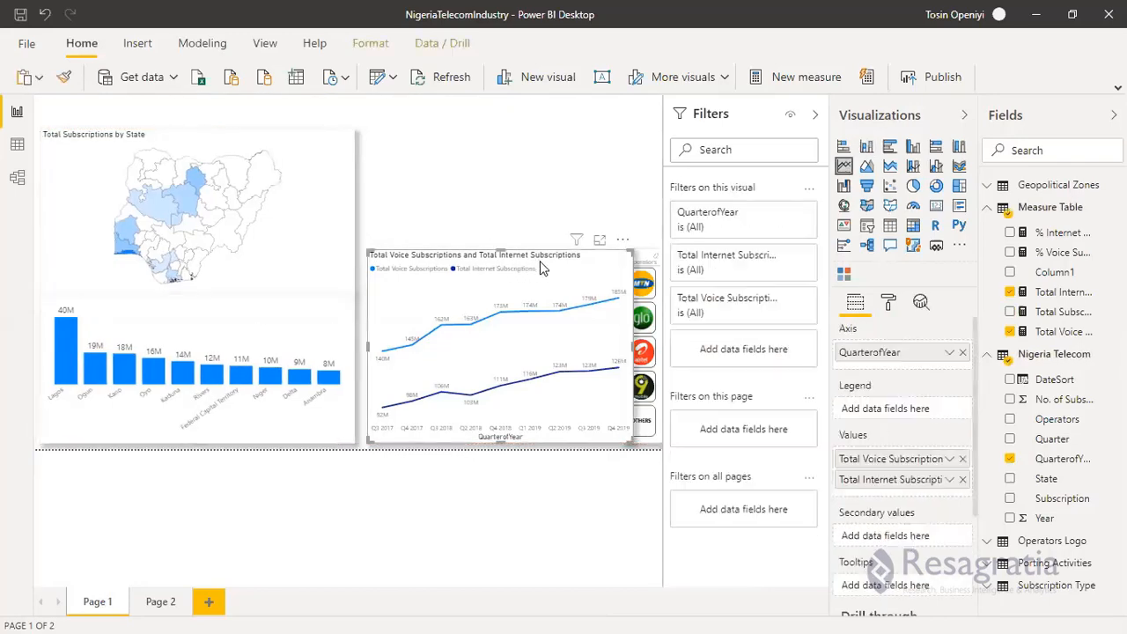
pyautogui.press('Left')
pyautogui.press('Left')
pyautogui.press('Left')
pyautogui.press('Left')
pyautogui.press('Left')
pyautogui.press('Left')
pyautogui.press('Left')
pyautogui.press('Left')
pyautogui.press('Left')
pyautogui.press('Left')
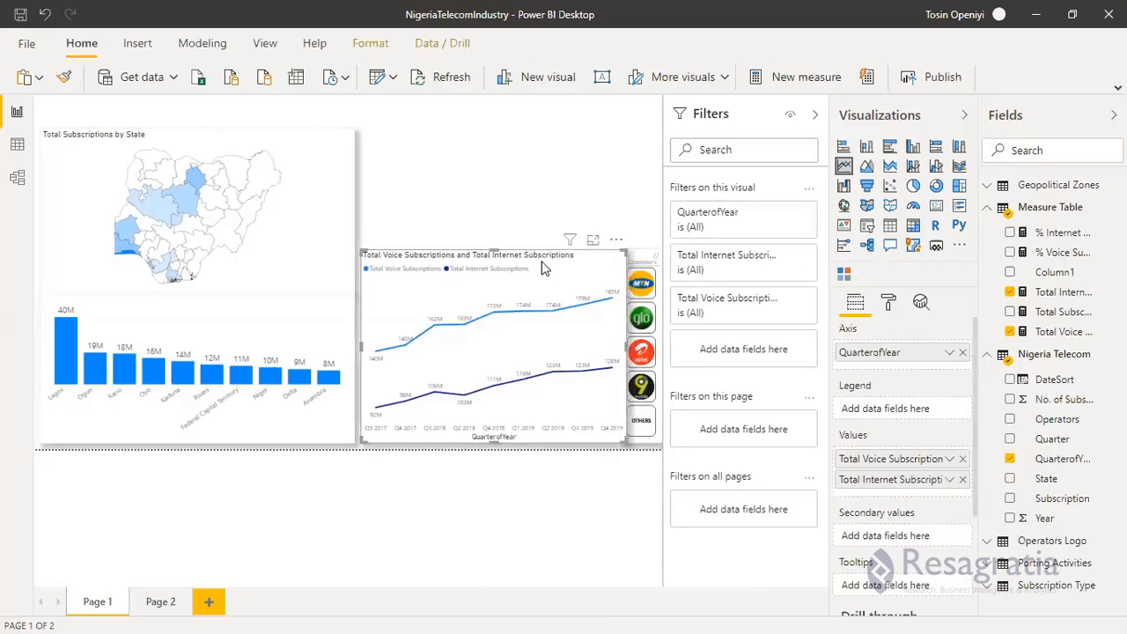
pyautogui.press('Left')
pyautogui.press('Left')
pyautogui.press('Right')
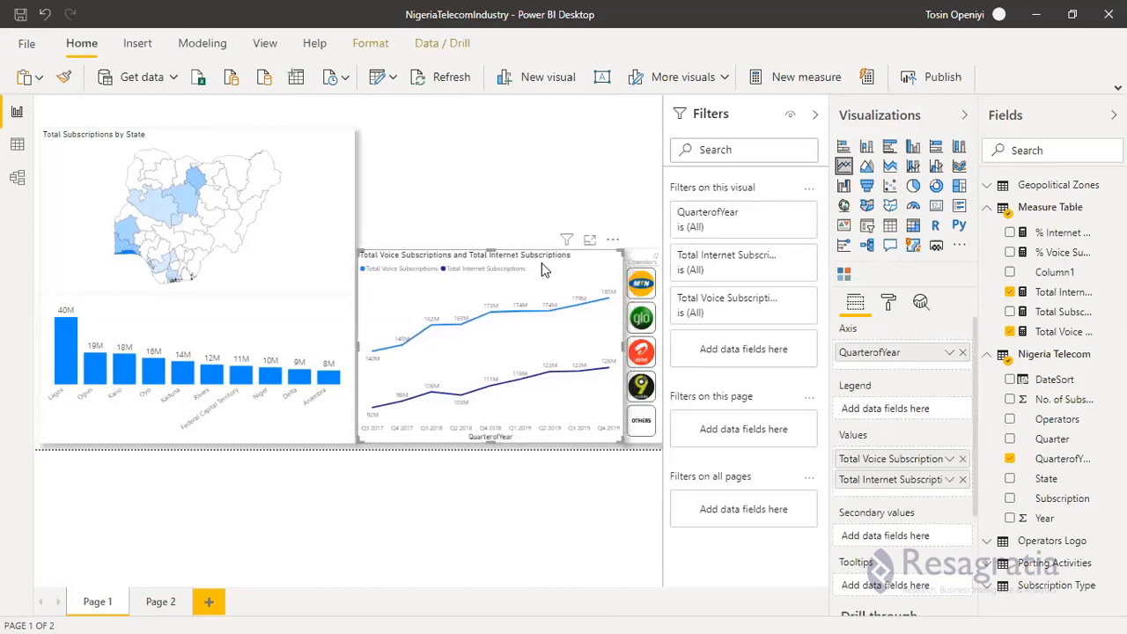
pyautogui.moveTo(356, 345); pyautogui.dragTo(371, 353)
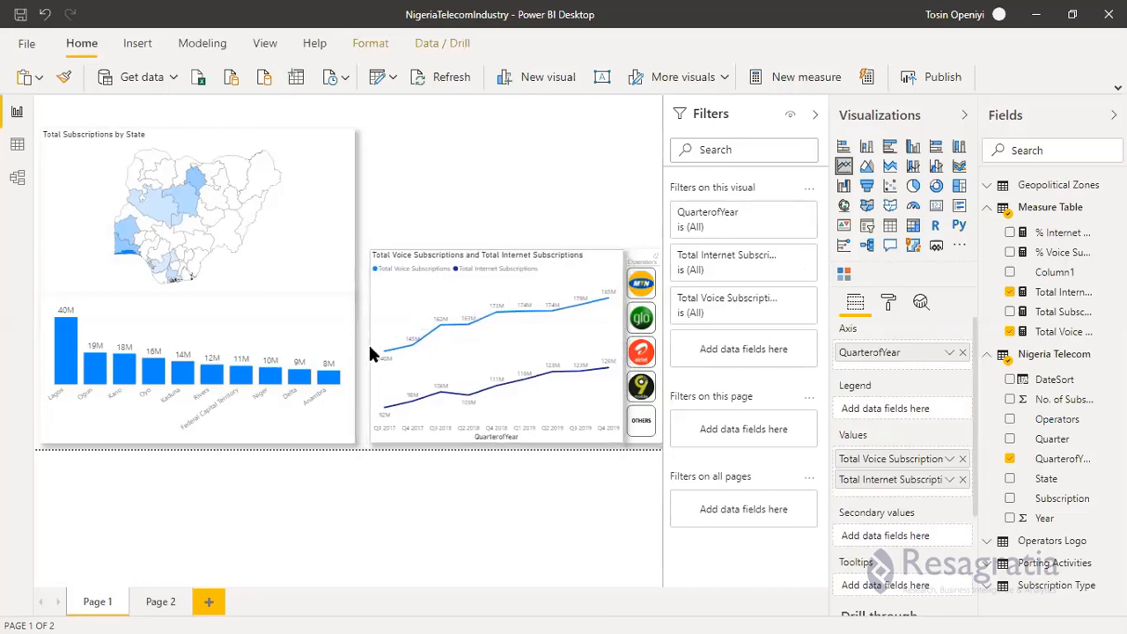
# Step: Collapse the Filters and Visualizations panes, and nudge the line chart slightly left to tighten its gap to the group
pyautogui.click(814, 114)
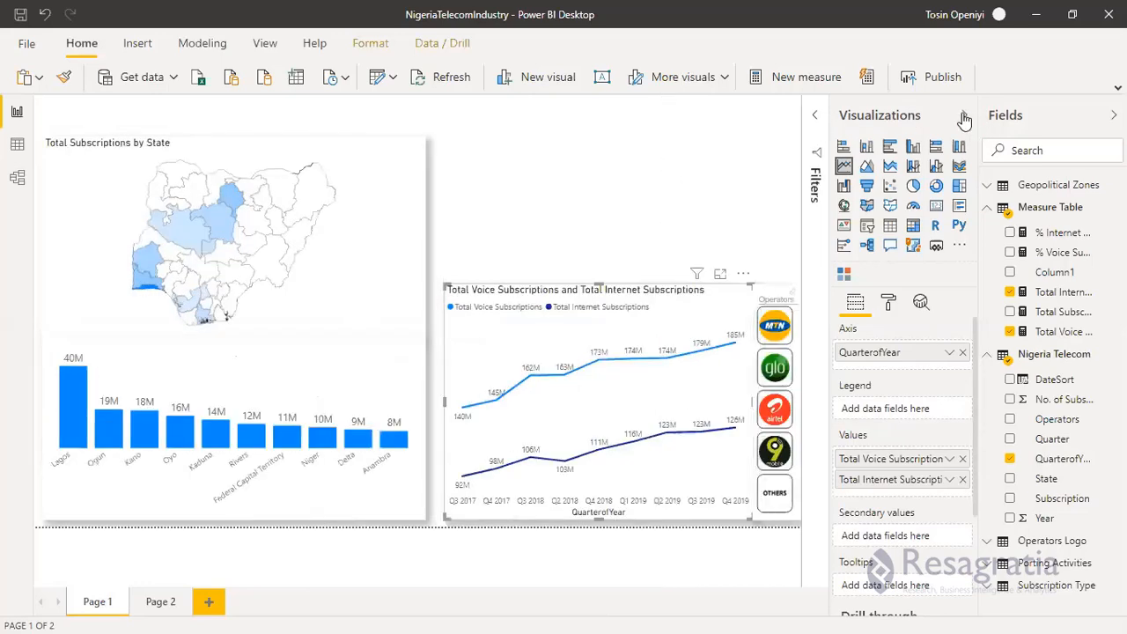
pyautogui.click(964, 114)
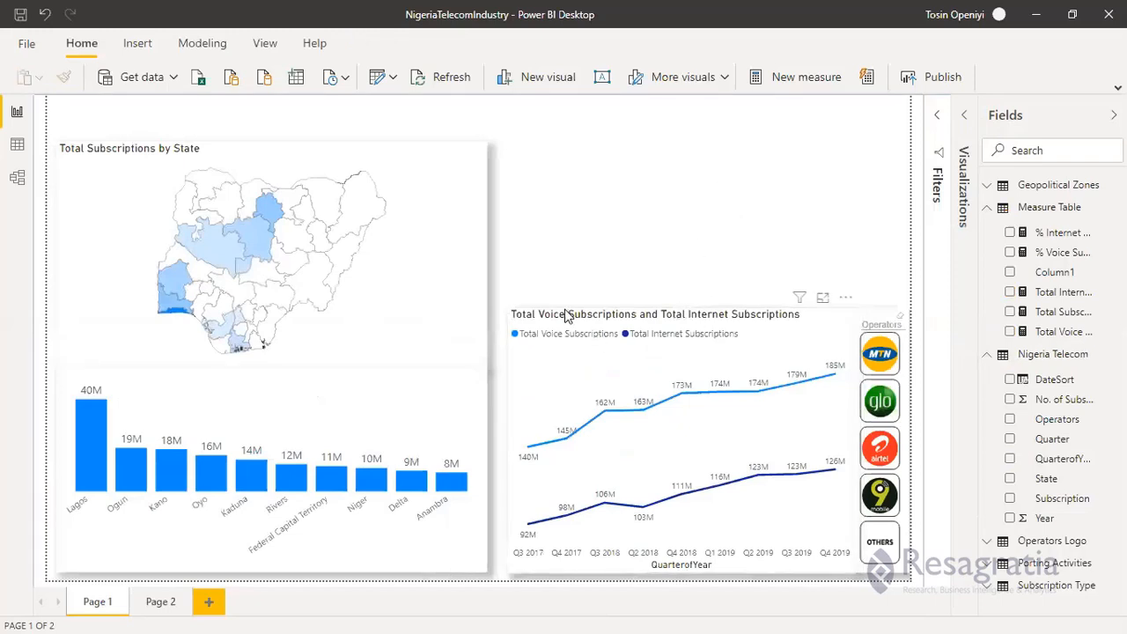
pyautogui.press('Left')
pyautogui.press('Left')
pyautogui.press('Left')
pyautogui.press('Left')
pyautogui.press('Left')
pyautogui.press('Left')
pyautogui.press('Left')
pyautogui.press('Left')
pyautogui.press('Left')
pyautogui.press('Left')
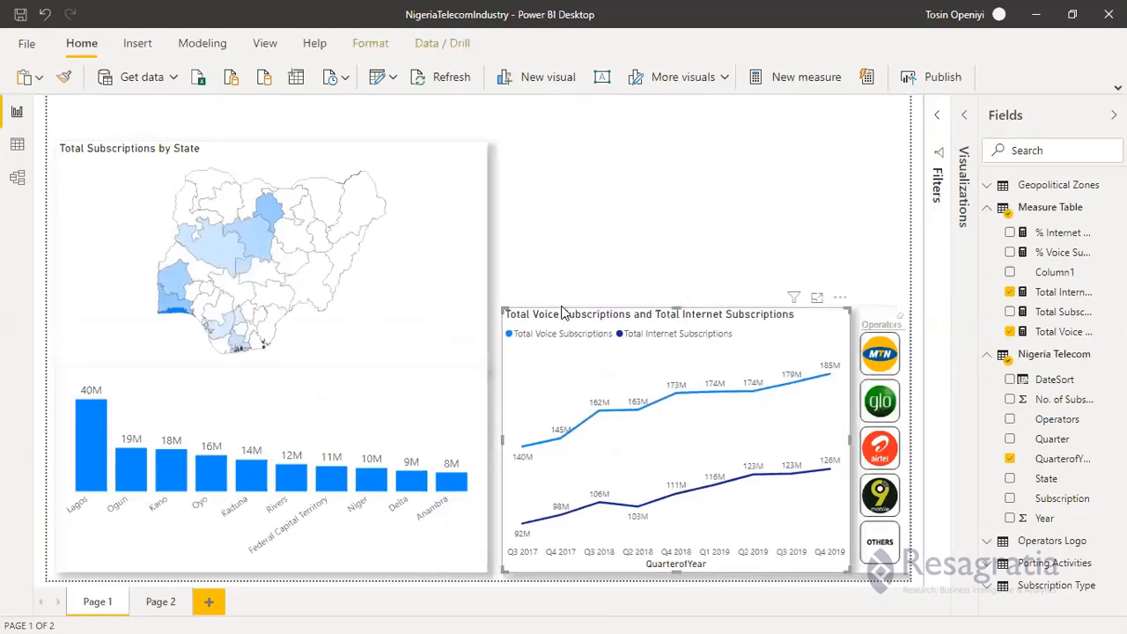
pyautogui.click(583, 241)
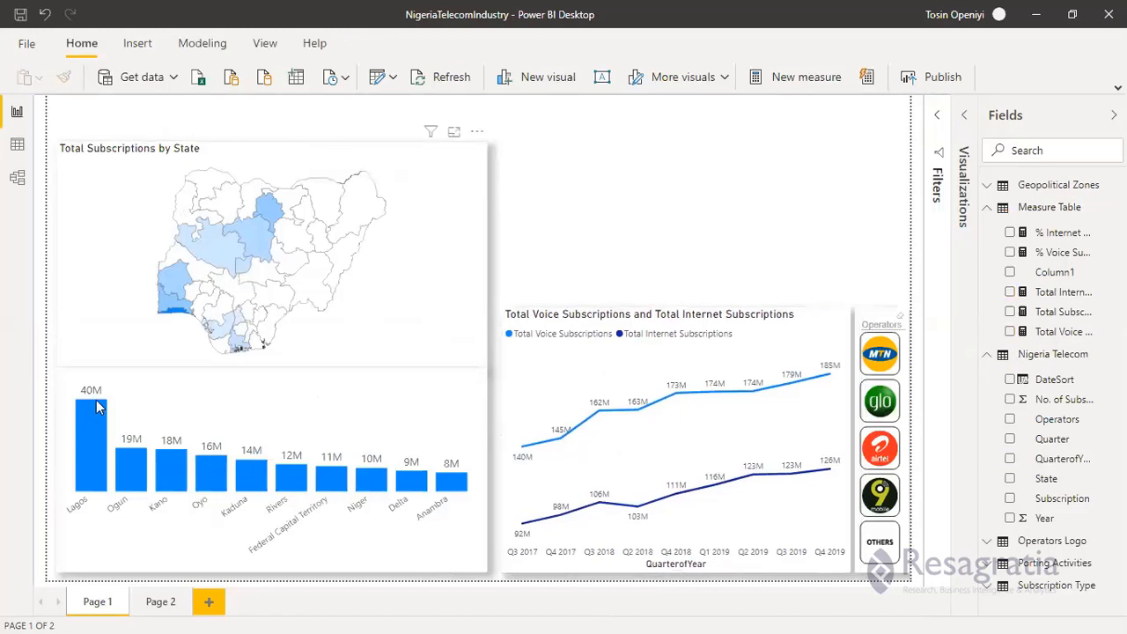
# Step: Lower the column chart's upper edge within the group to leave a small gap beneath the map
pyautogui.click(247, 388)
pyautogui.click(254, 381)
pyautogui.moveTo(271, 379); pyautogui.dragTo(269, 385)
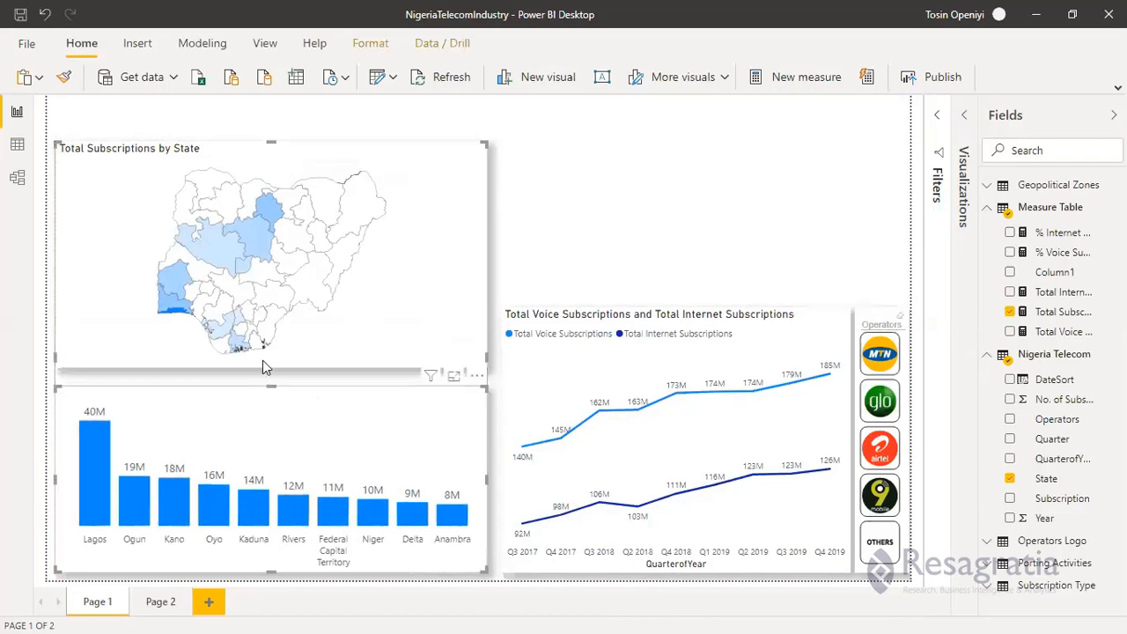
# Step: Try to shorten the map within the group from its upper and lower edges, and delete the group
pyautogui.click(154, 358)
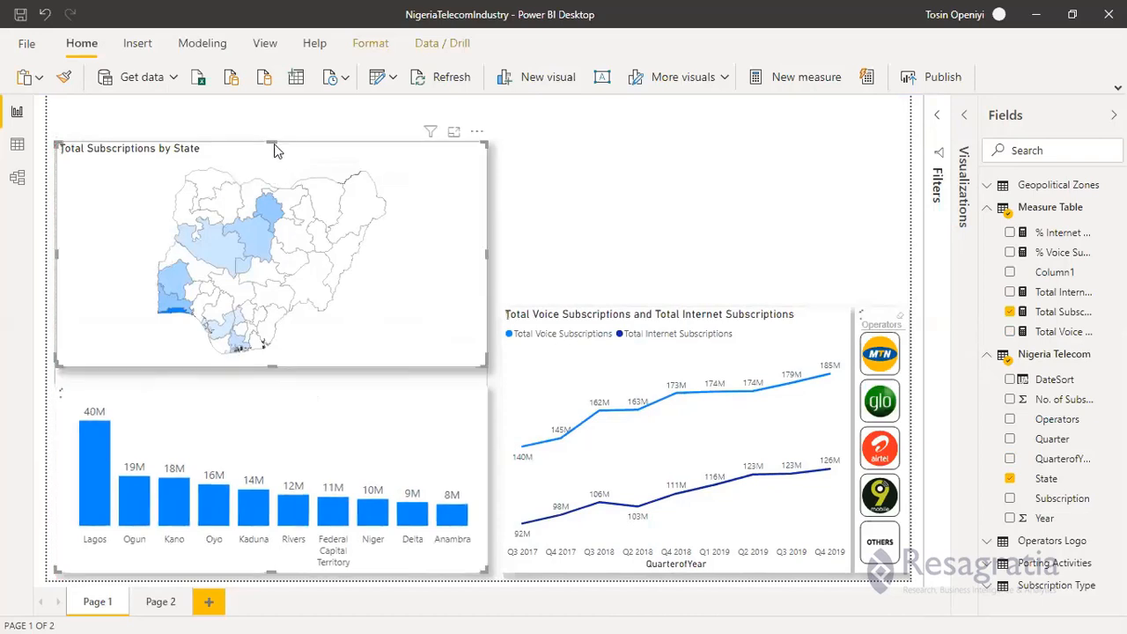
pyautogui.moveTo(271, 141); pyautogui.dragTo(266, 201)
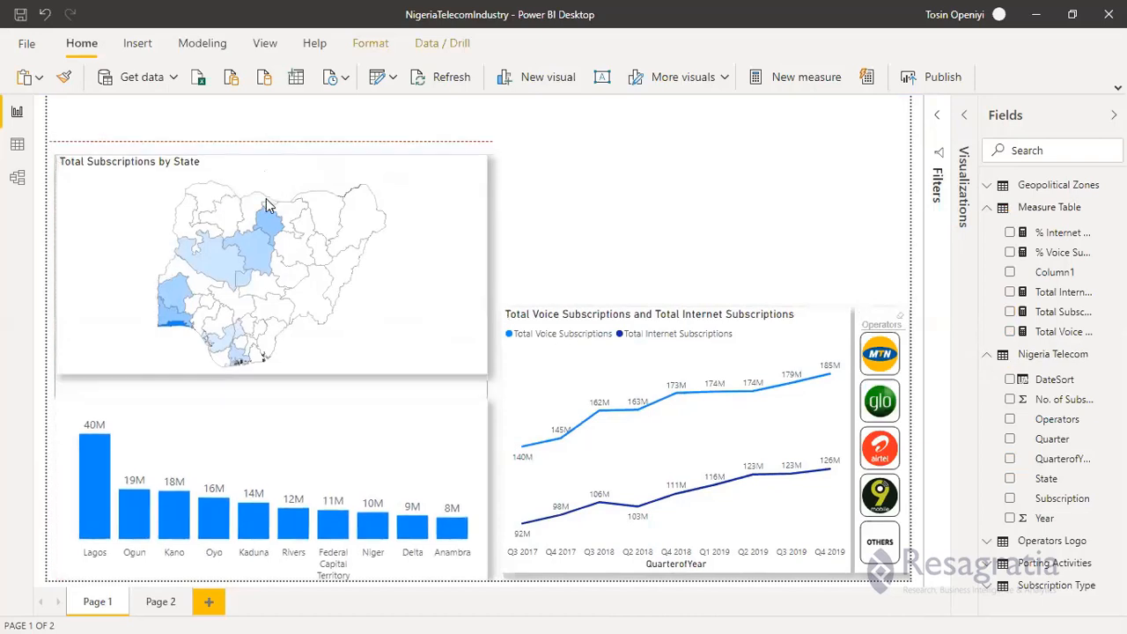
pyautogui.moveTo(282, 370); pyautogui.dragTo(280, 300)
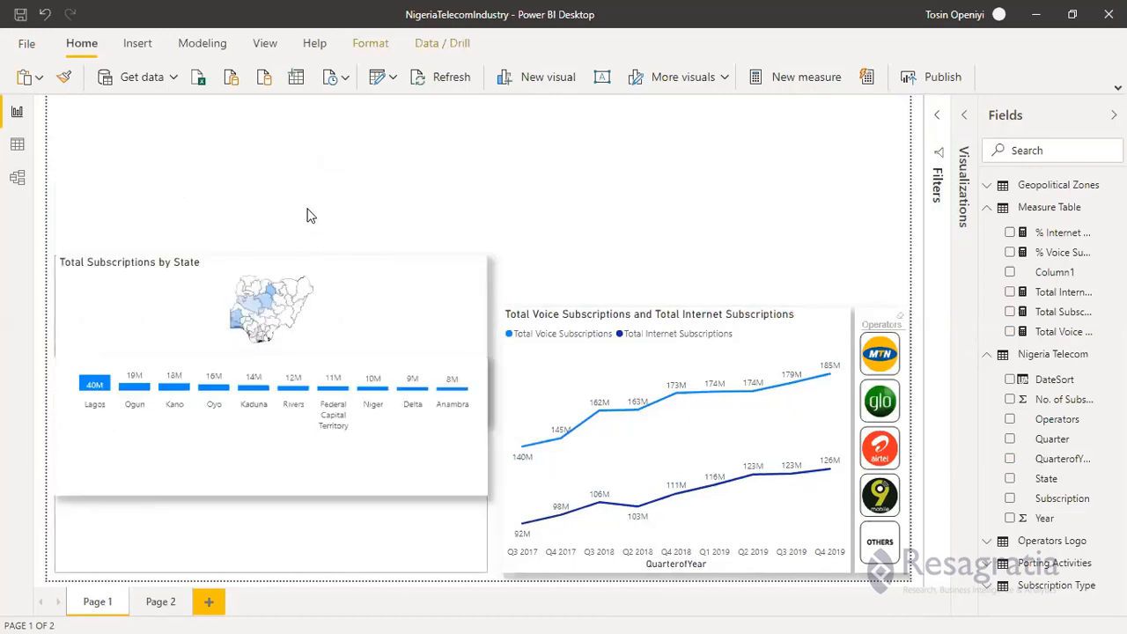
pyautogui.press('Delete')
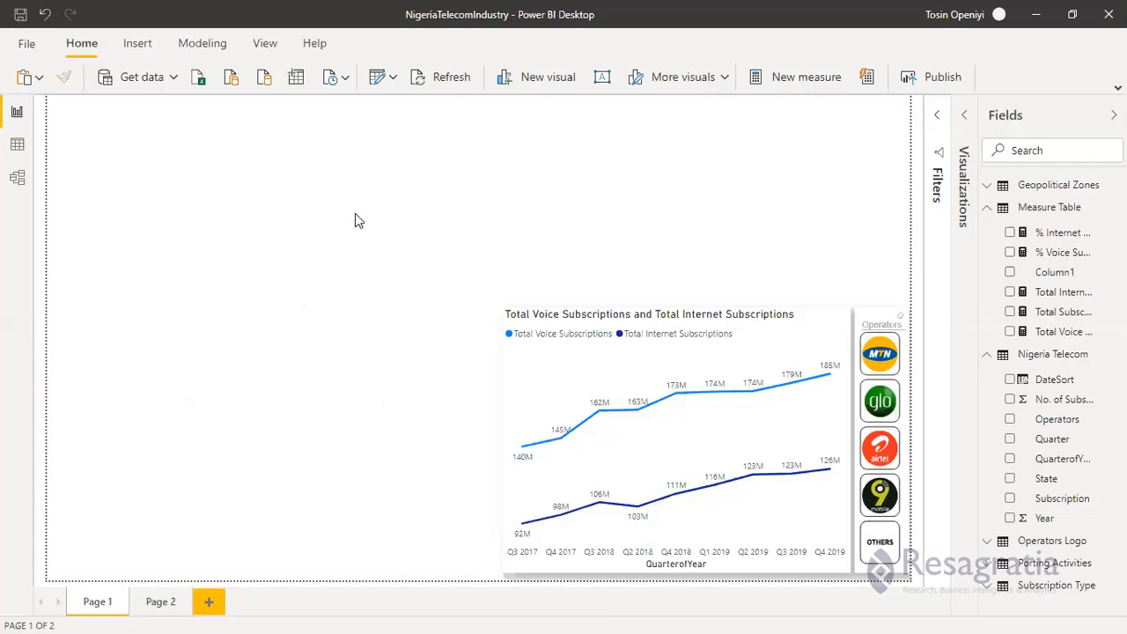
# Step: Undo the group's deletion and the last position and size changes to the map and column chart
pyautogui.click(512, 366)
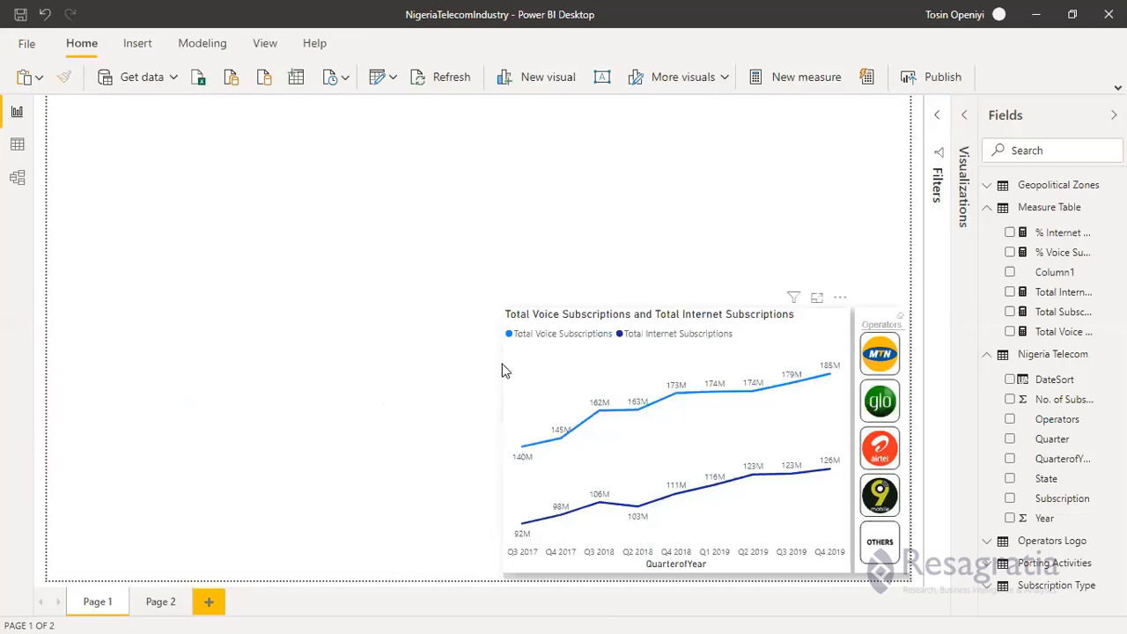
pyautogui.click(347, 256)
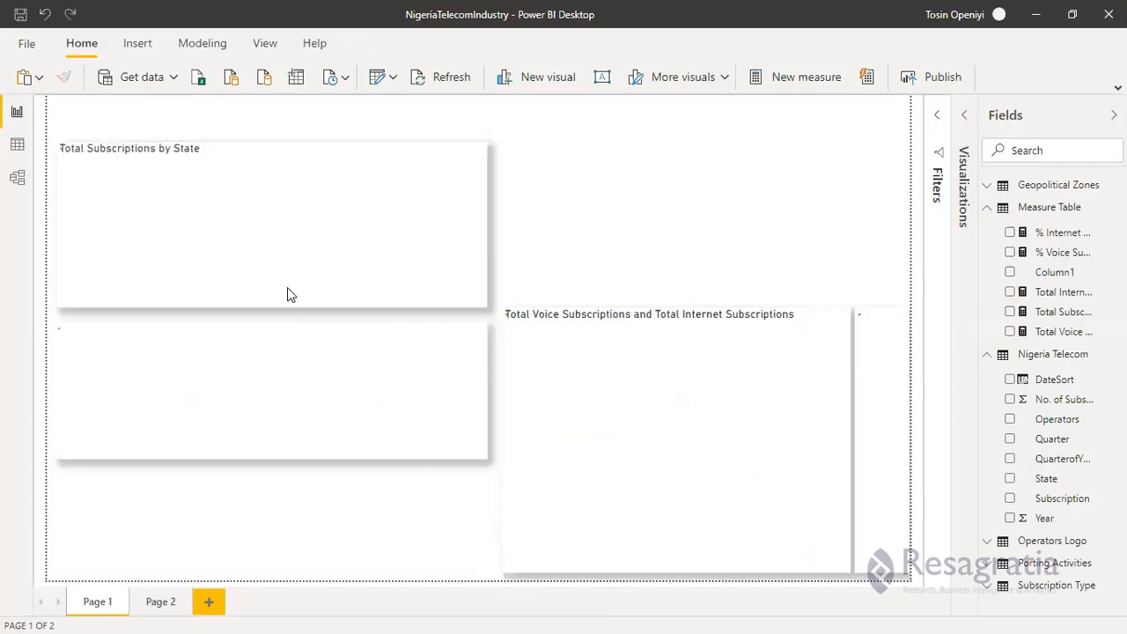
pyautogui.click(277, 357)
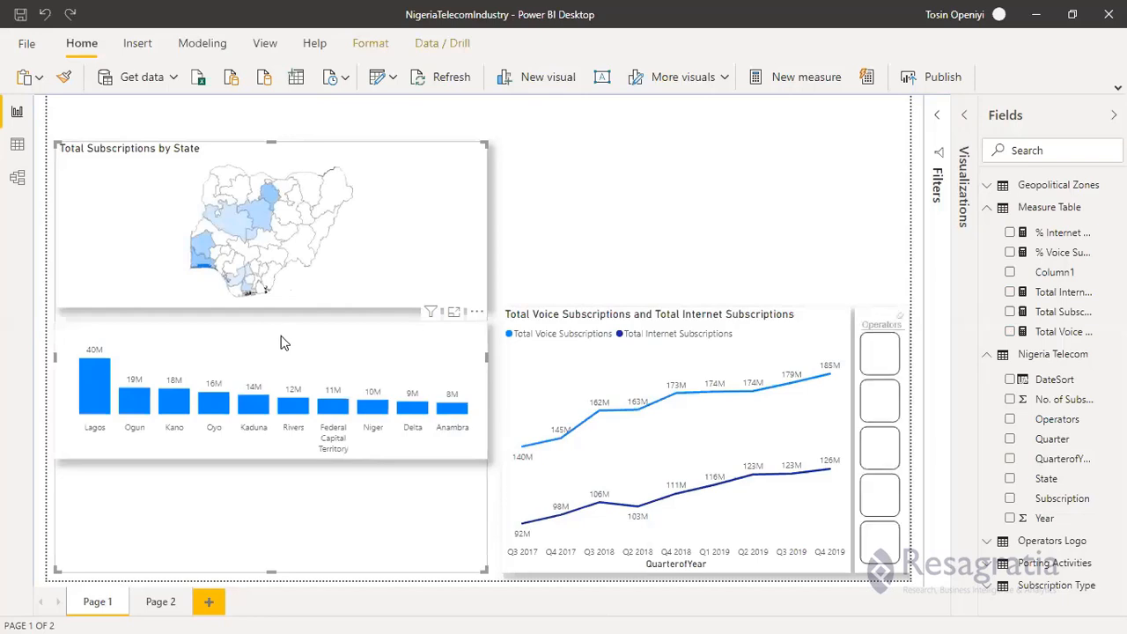
pyautogui.click(281, 342)
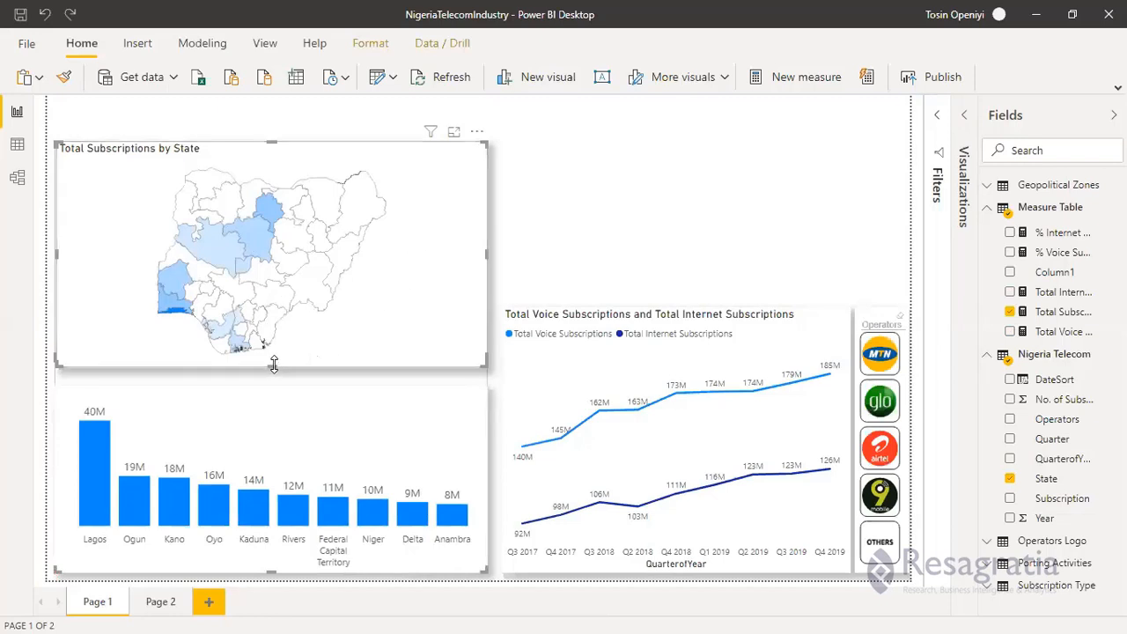
# Step: Extend the map's lower edge down to the column chart, and lower the upper edge of the group to free space above it
pyautogui.moveTo(272, 382)
pyautogui.mouseDown()
pyautogui.moveTo(267, 369)
pyautogui.moveTo(269, 398)
pyautogui.mouseUp()
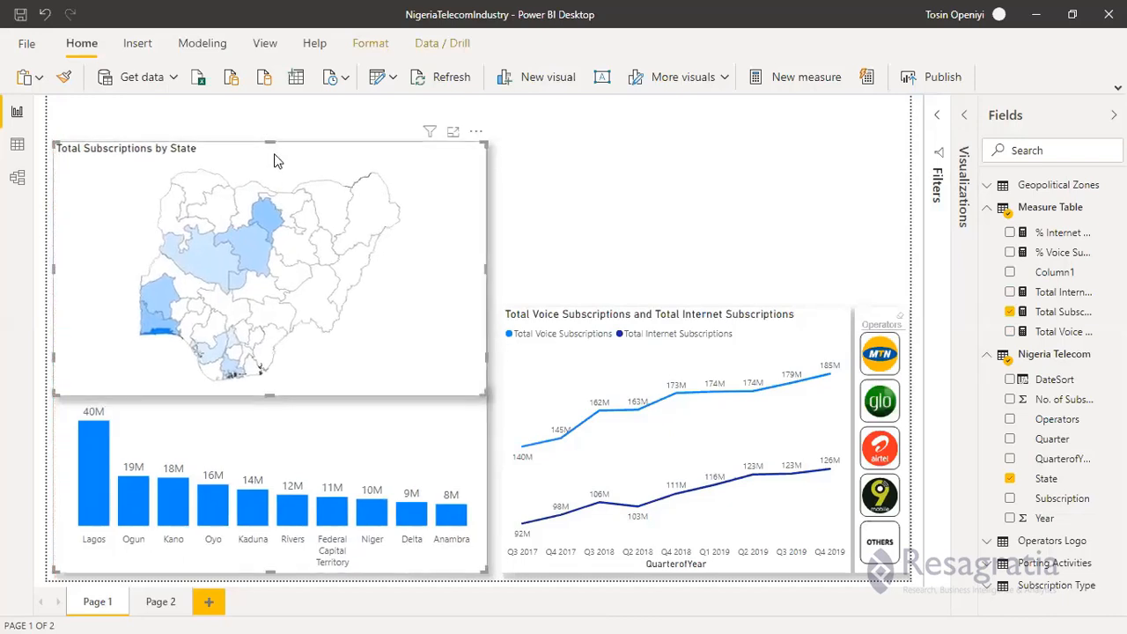
pyautogui.moveTo(269, 141); pyautogui.dragTo(259, 202)
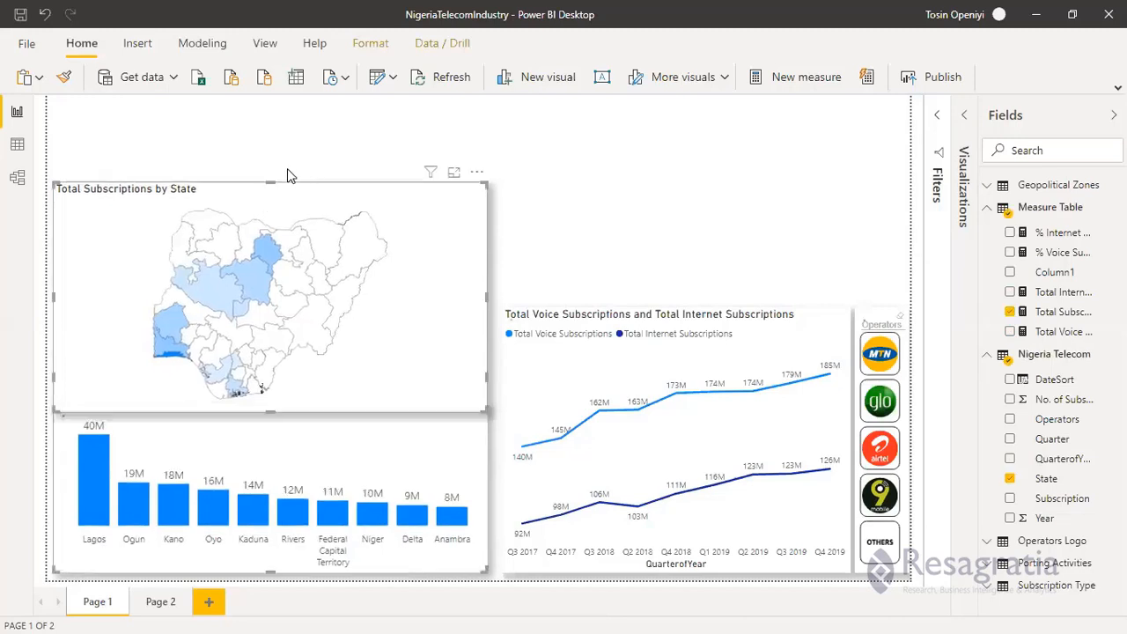
pyautogui.click(306, 148)
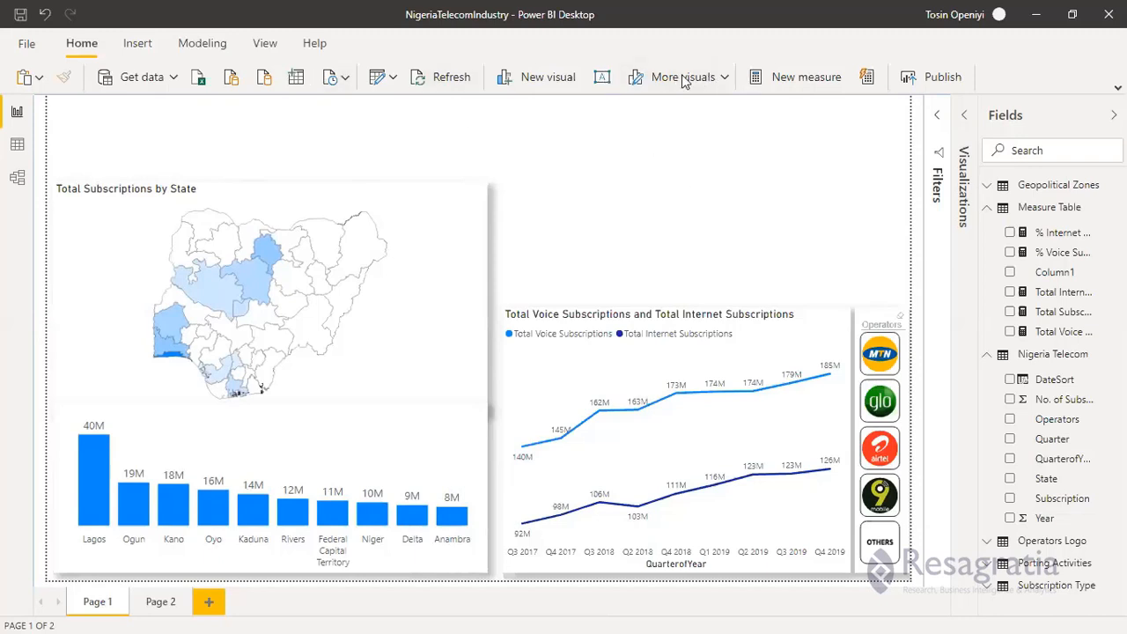
# Step: Add a text box to the report page reading "10 Most Active States by Subscriptions"
pyautogui.click(606, 78)
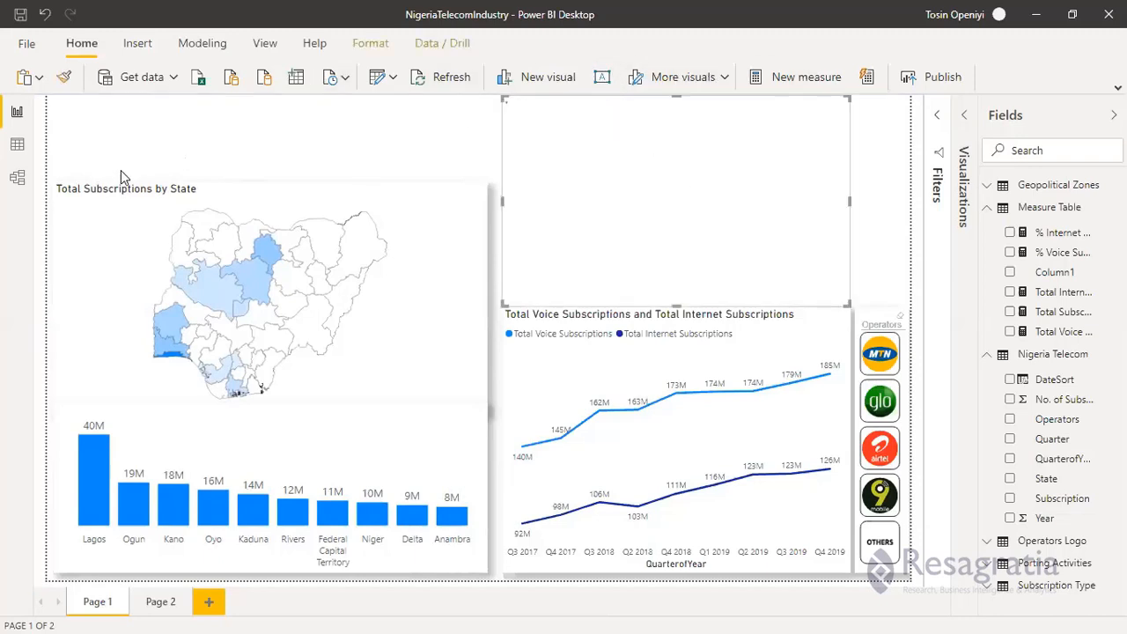
pyautogui.click(533, 148)
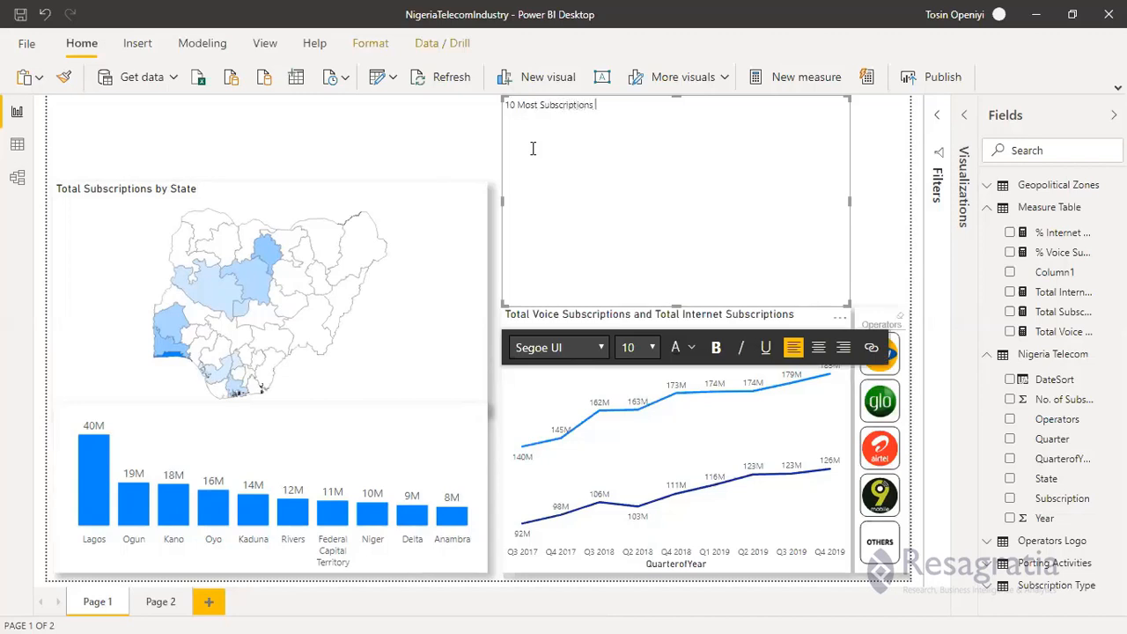
pyautogui.press('BackSpace')
pyautogui.press('BackSpace')
pyautogui.press('BackSpace')
pyautogui.press('BackSpace')
pyautogui.press('BackSpace')
pyautogui.press('BackSpace')
pyautogui.press('BackSpace')
pyautogui.press('BackSpace')
pyautogui.press('BackSpace')
pyautogui.press('BackSpace')
pyautogui.press('BackSpace')
pyautogui.press('BackSpace')
pyautogui.press('BackSpace')
pyautogui.write('Most')
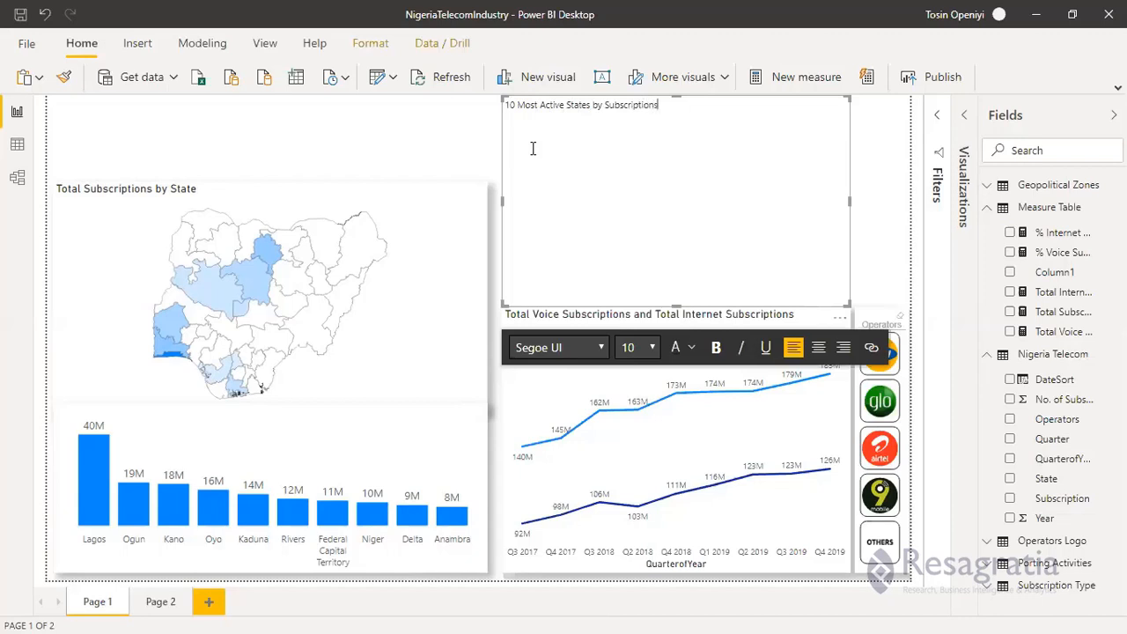
# Step: Set the font size of the whole text box heading to 16
pyautogui.hotkey('ctrl', 'a')
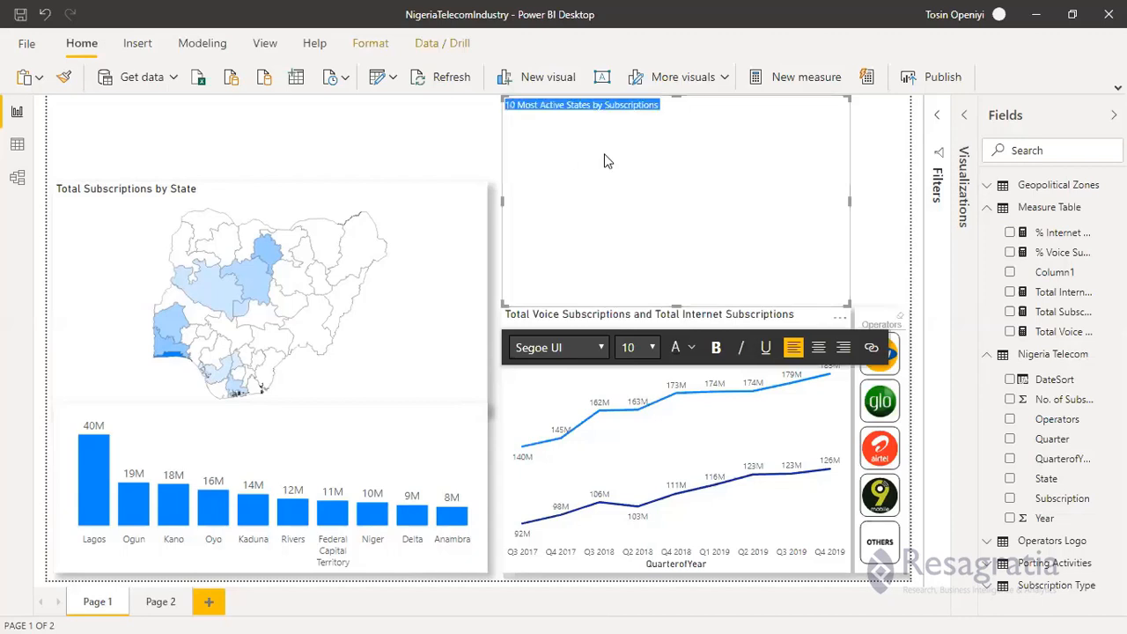
pyautogui.click(652, 347)
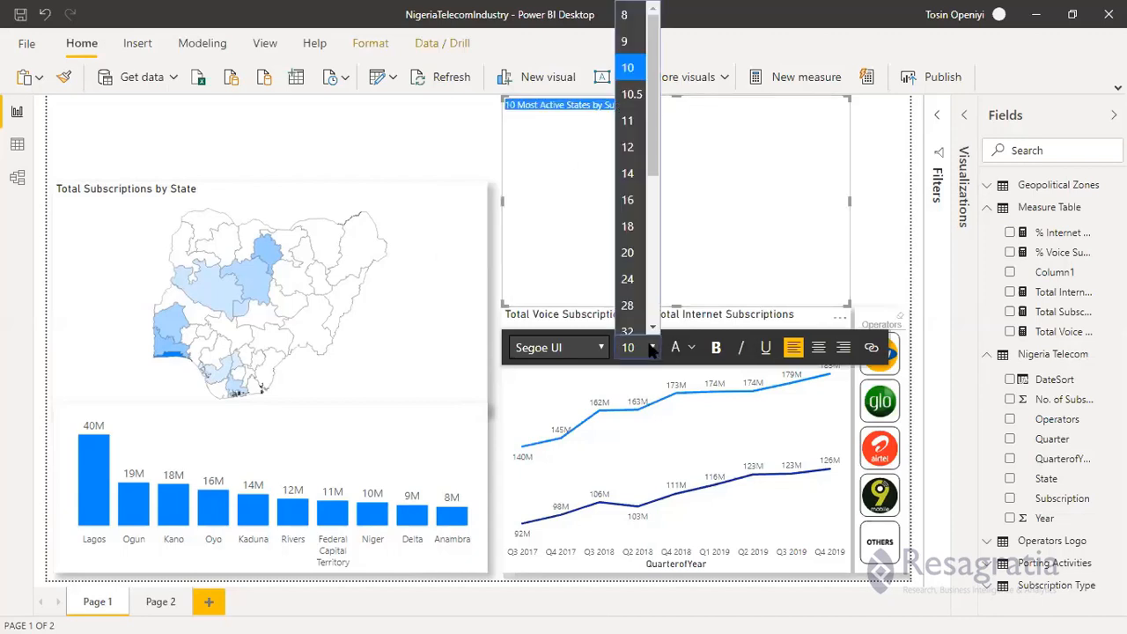
pyautogui.click(628, 200)
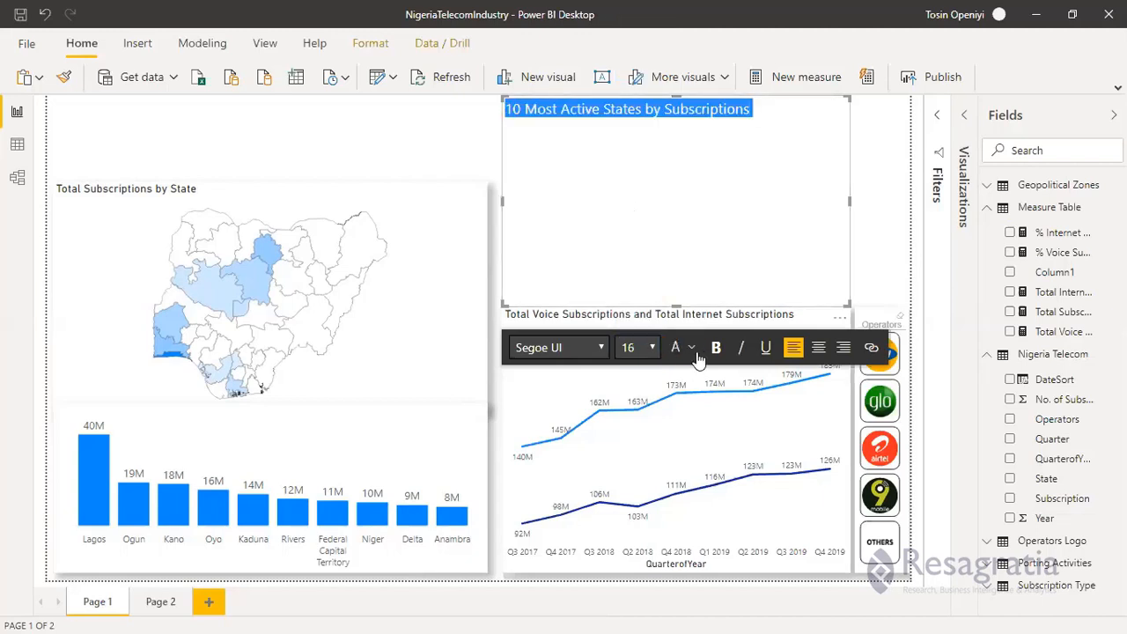
pyautogui.click(798, 100)
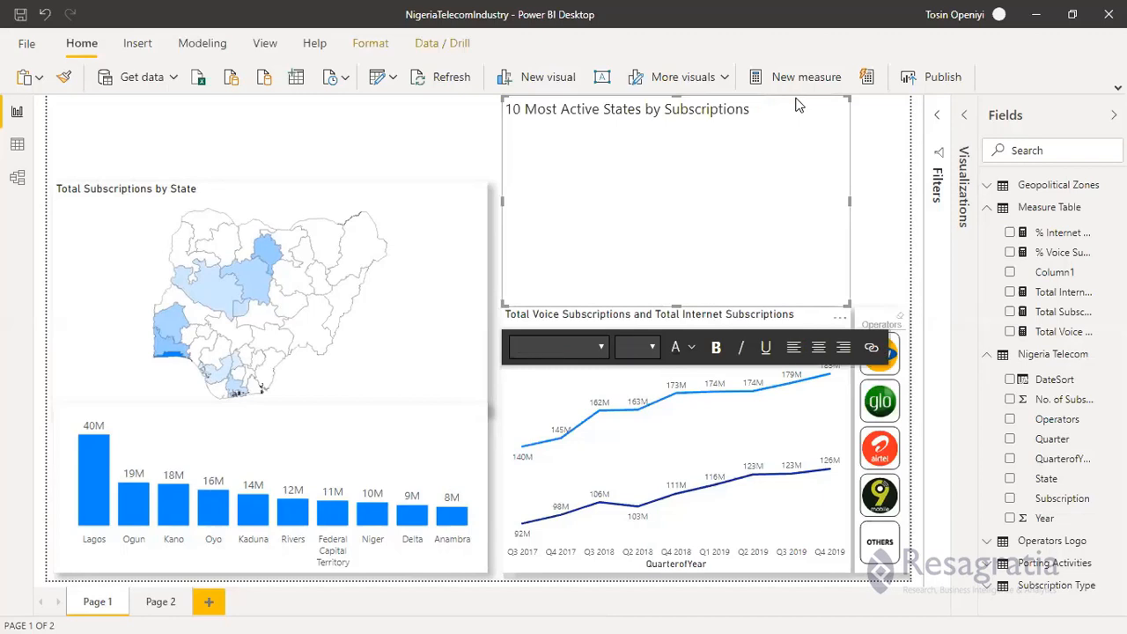
# Step: Bring up the formatting options for the heading text box
pyautogui.click(963, 117)
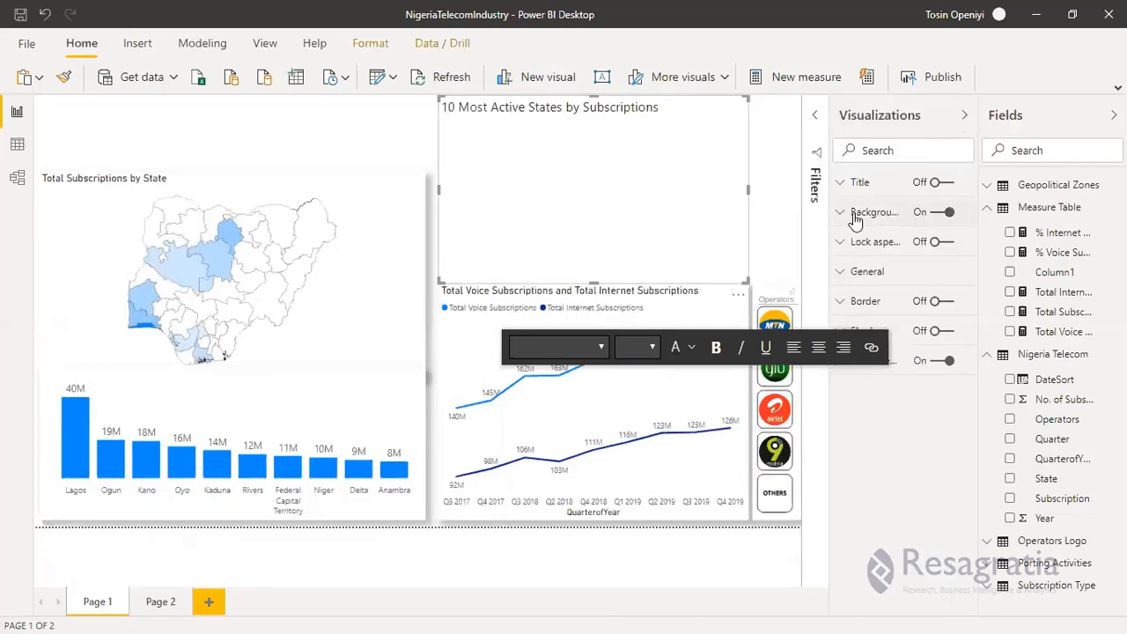
# Step: Give the "10 Most Active States by Subscriptions" text box a blue #118DFF background and make its text white
pyautogui.click(837, 214)
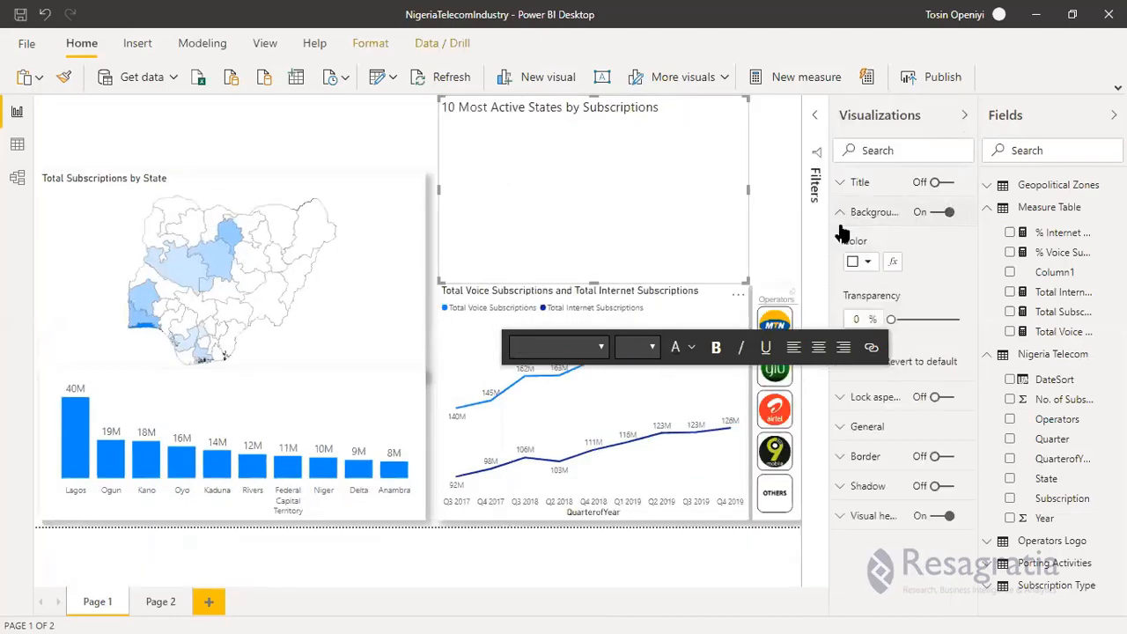
pyautogui.click(866, 261)
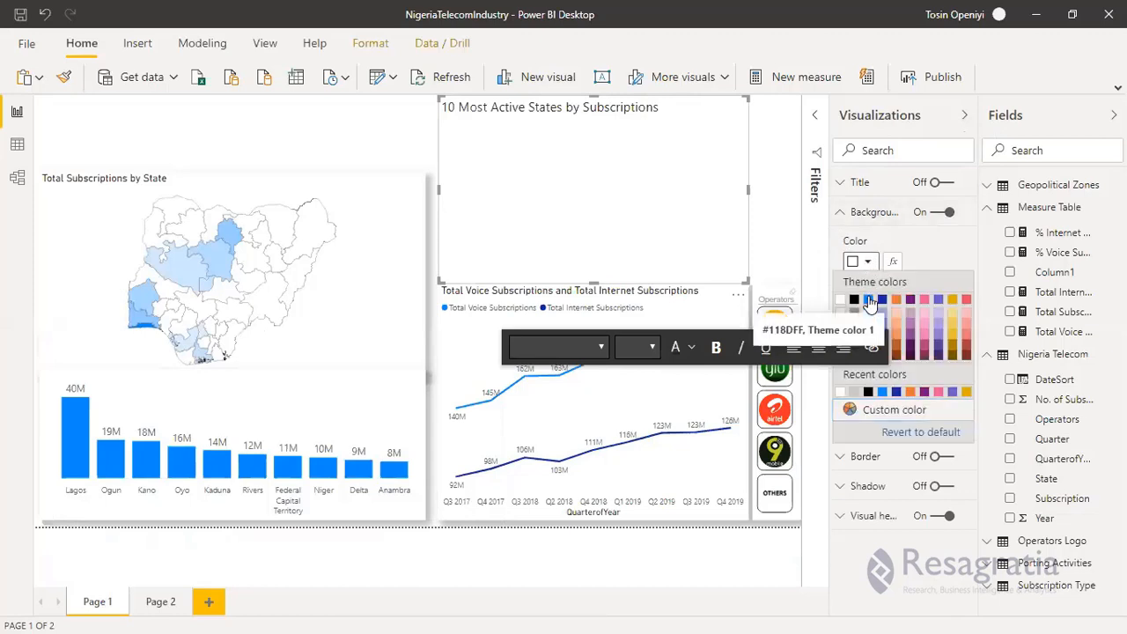
pyautogui.click(868, 299)
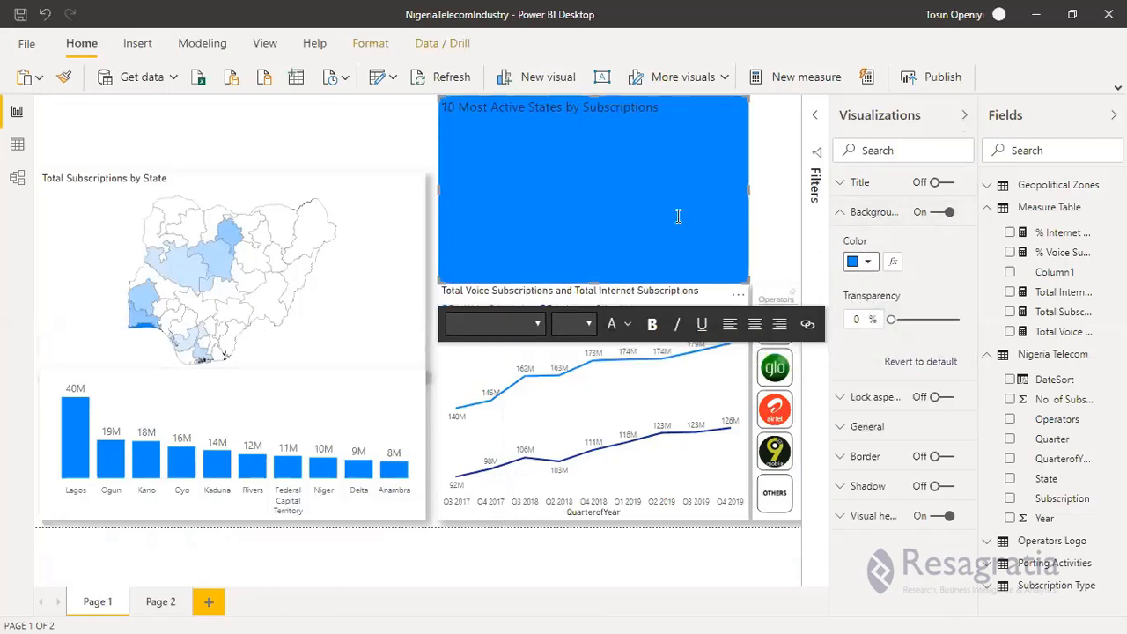
pyautogui.moveTo(661, 107); pyautogui.dragTo(446, 109)
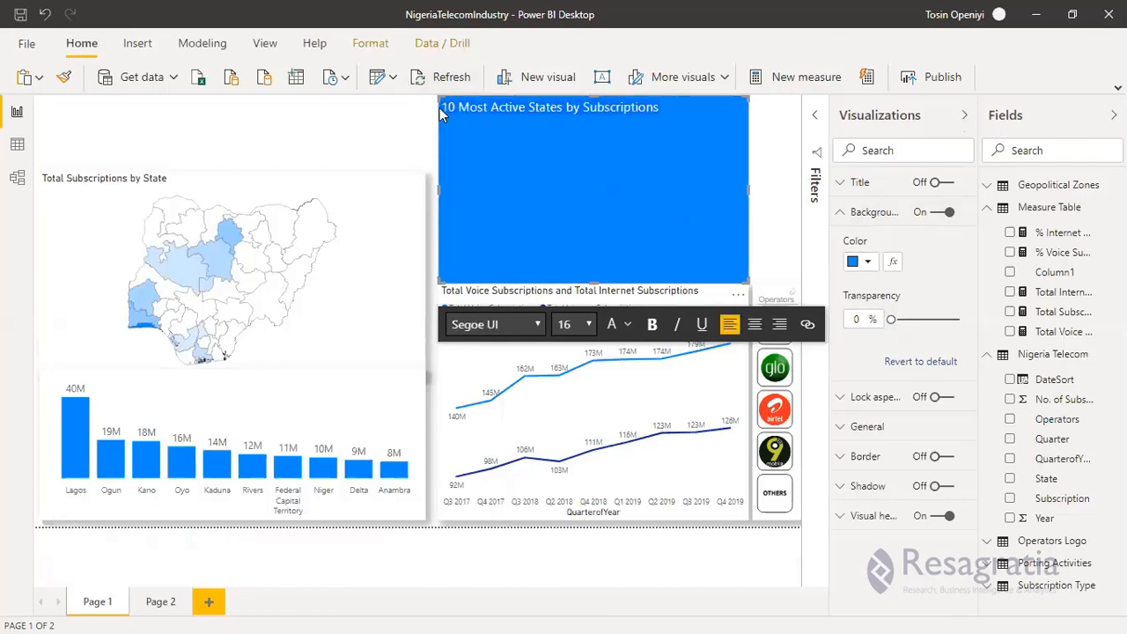
pyautogui.click(629, 327)
pyautogui.click(633, 357)
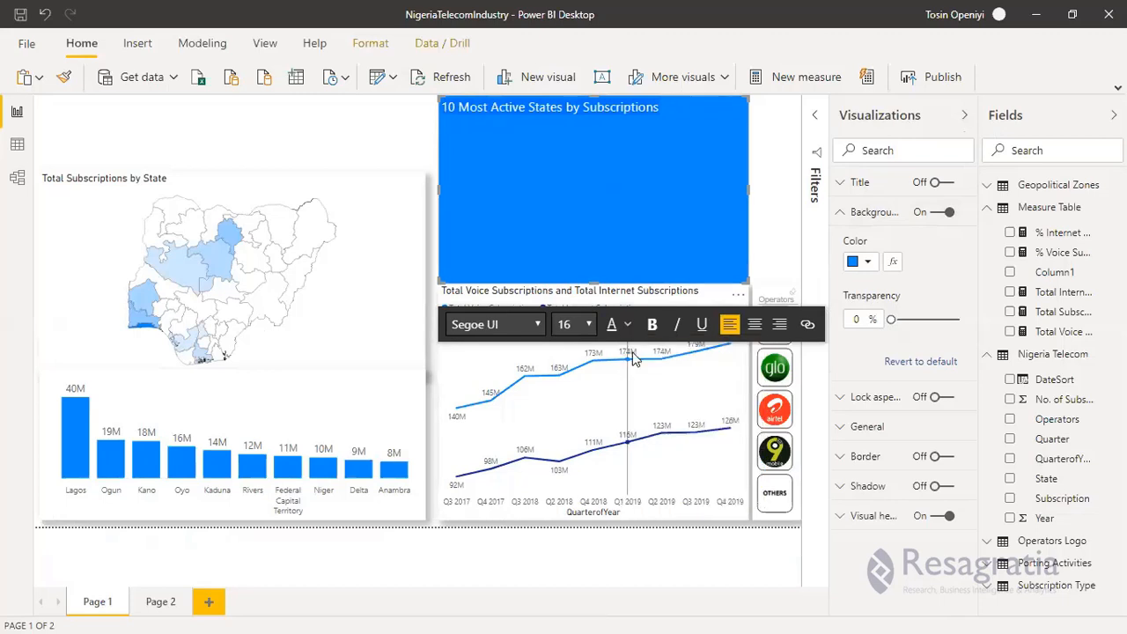
# Step: Shrink the text box to a one-line banner and place it directly above the state map, matching the map's width
pyautogui.click(748, 277)
pyautogui.click(744, 269)
pyautogui.moveTo(745, 278); pyautogui.dragTo(423, 178)
pyautogui.click(700, 112)
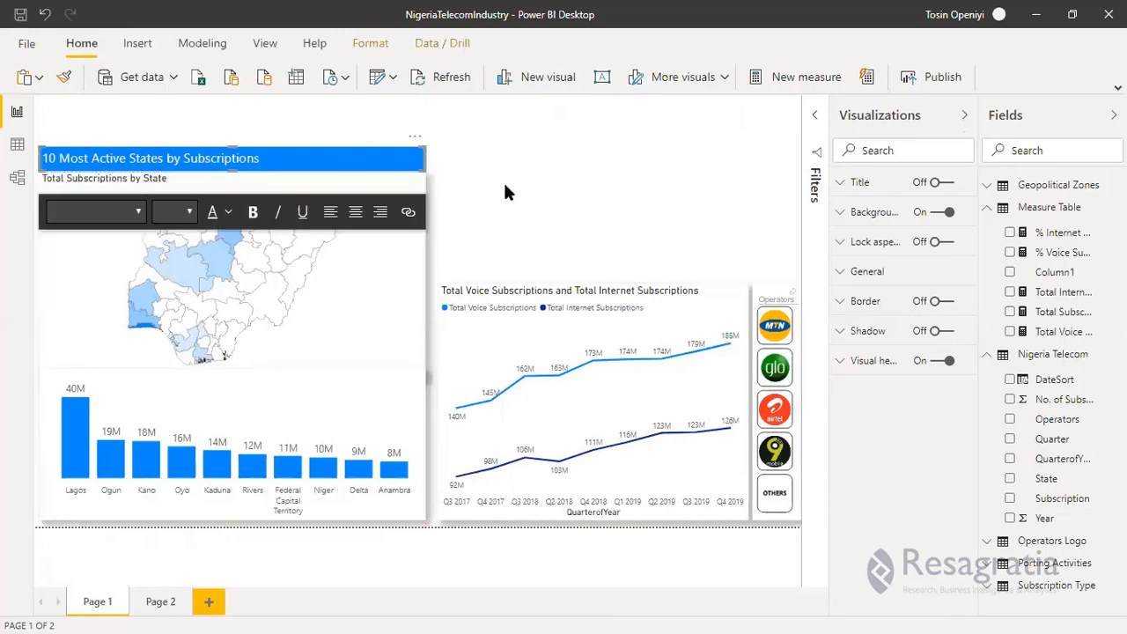
pyautogui.click(490, 192)
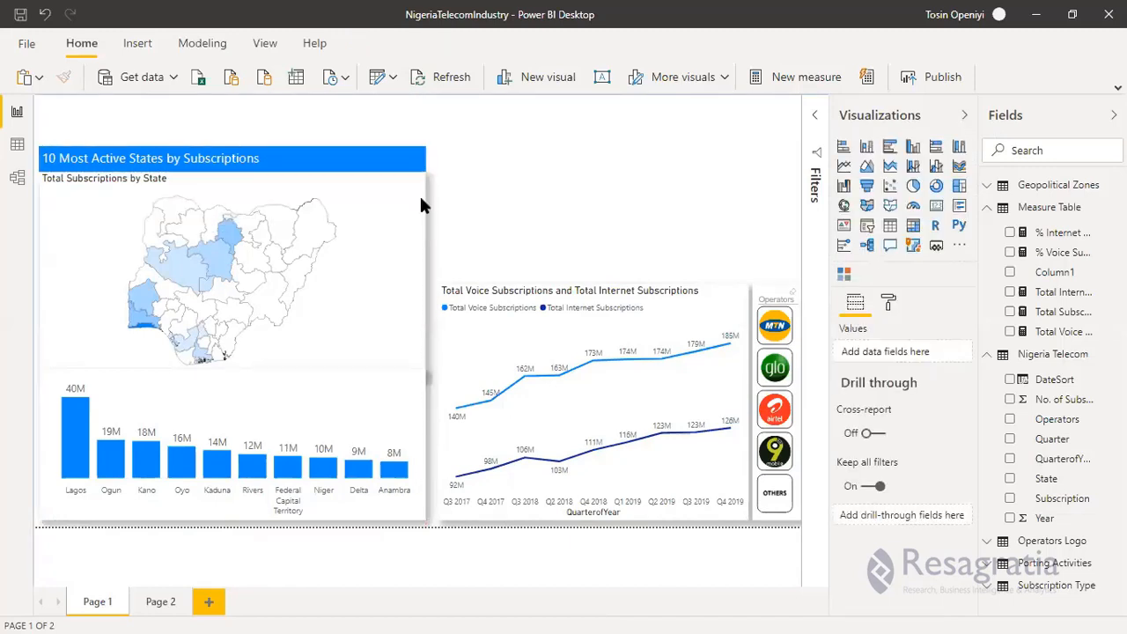
pyautogui.click(371, 151)
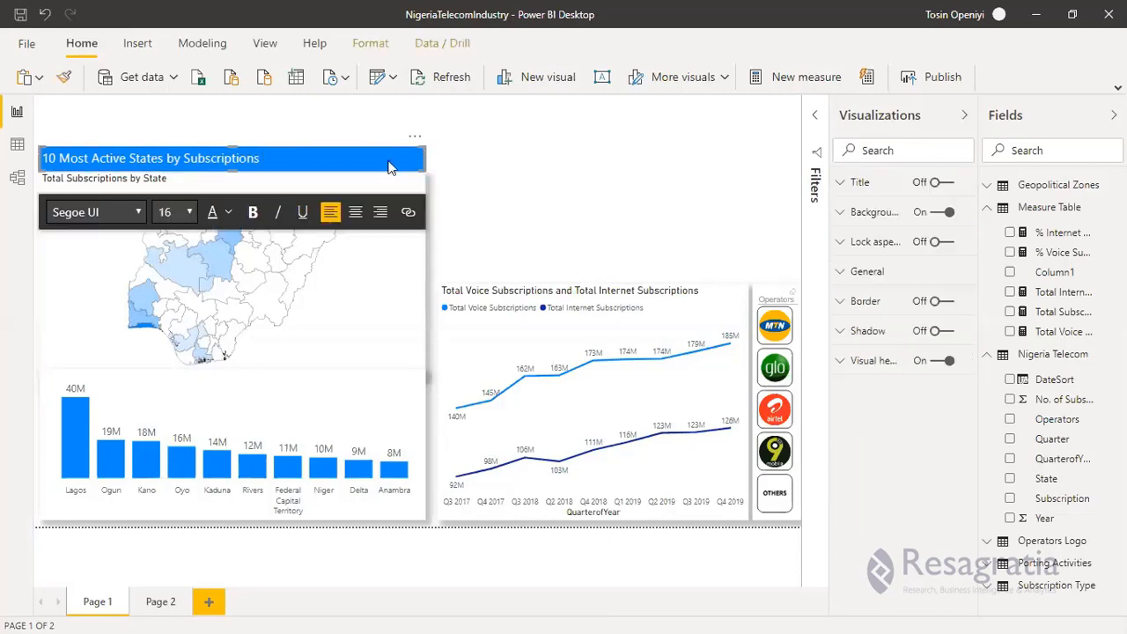
pyautogui.click(420, 308)
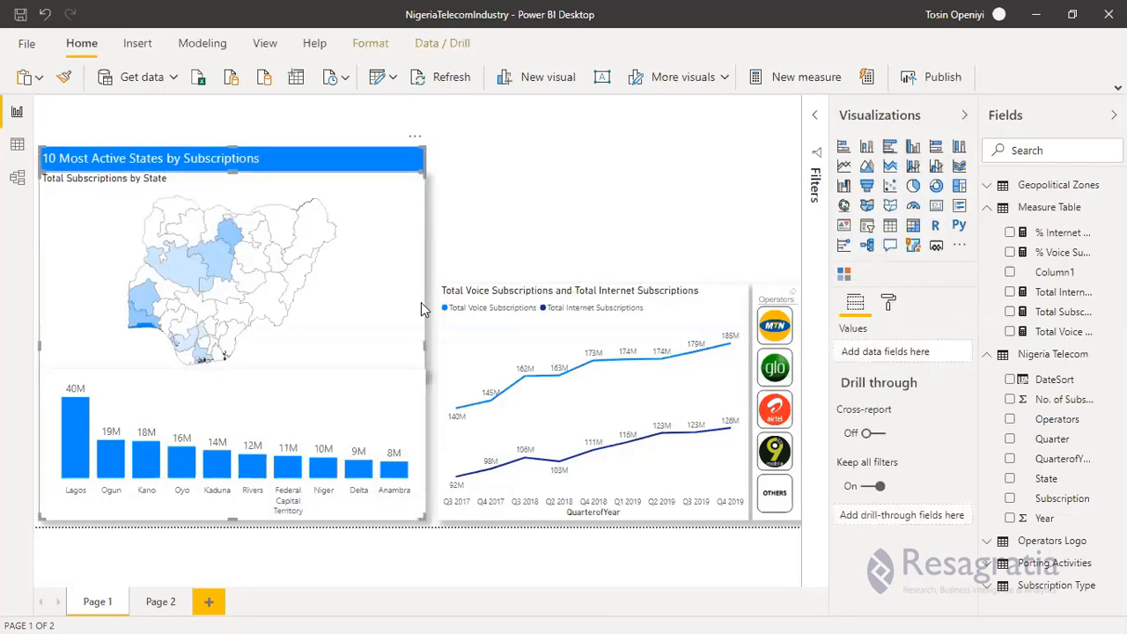
pyautogui.click(489, 161)
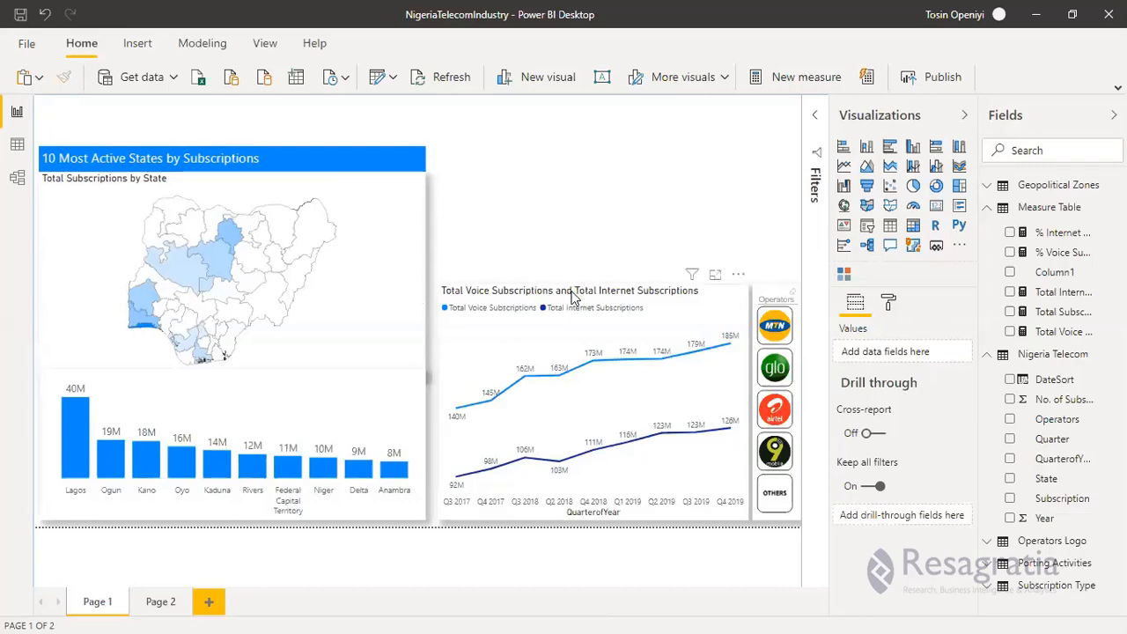
# Step: Reduce the voice and internet subscriptions line chart's height and place it beside the state bar chart, aligned with the page's lower edge
pyautogui.click(541, 291)
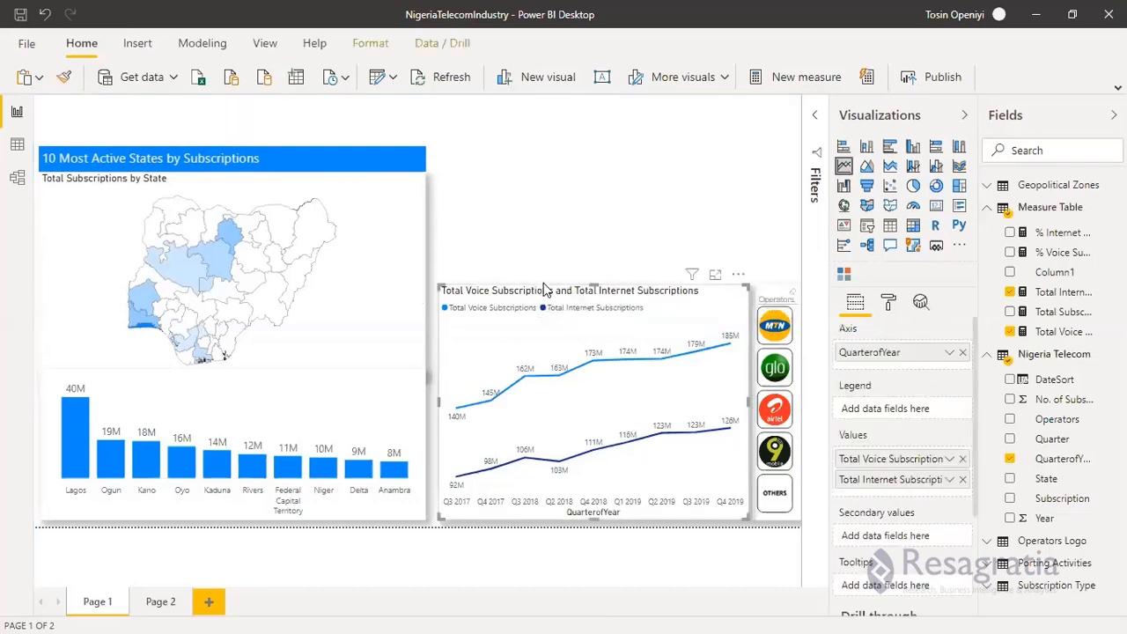
pyautogui.moveTo(546, 293); pyautogui.dragTo(543, 157)
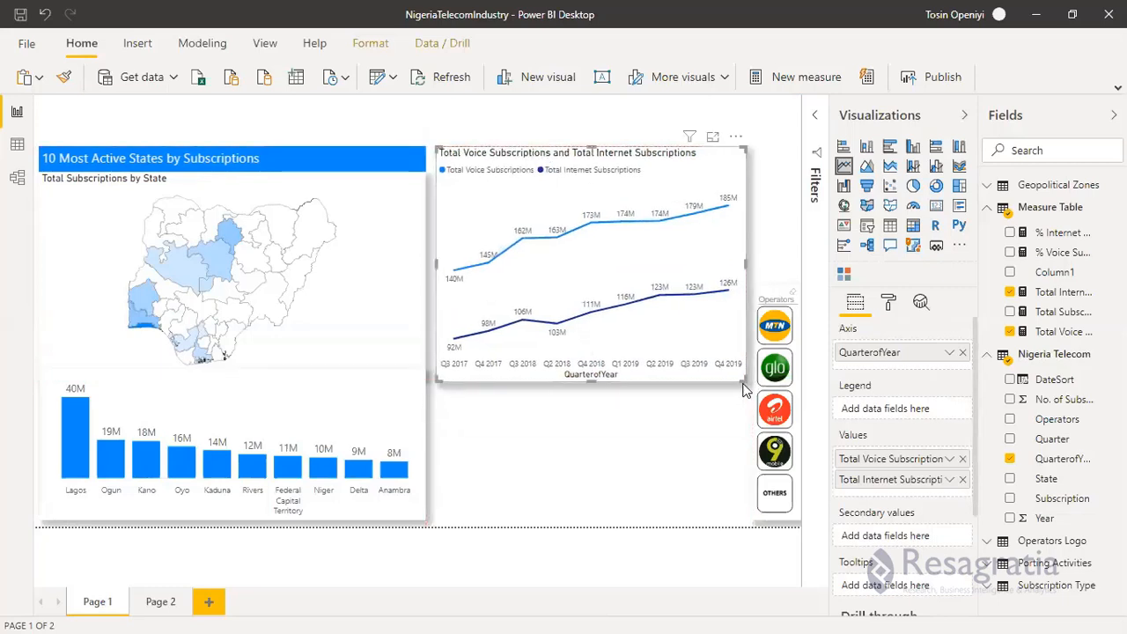
pyautogui.moveTo(745, 380); pyautogui.dragTo(744, 314)
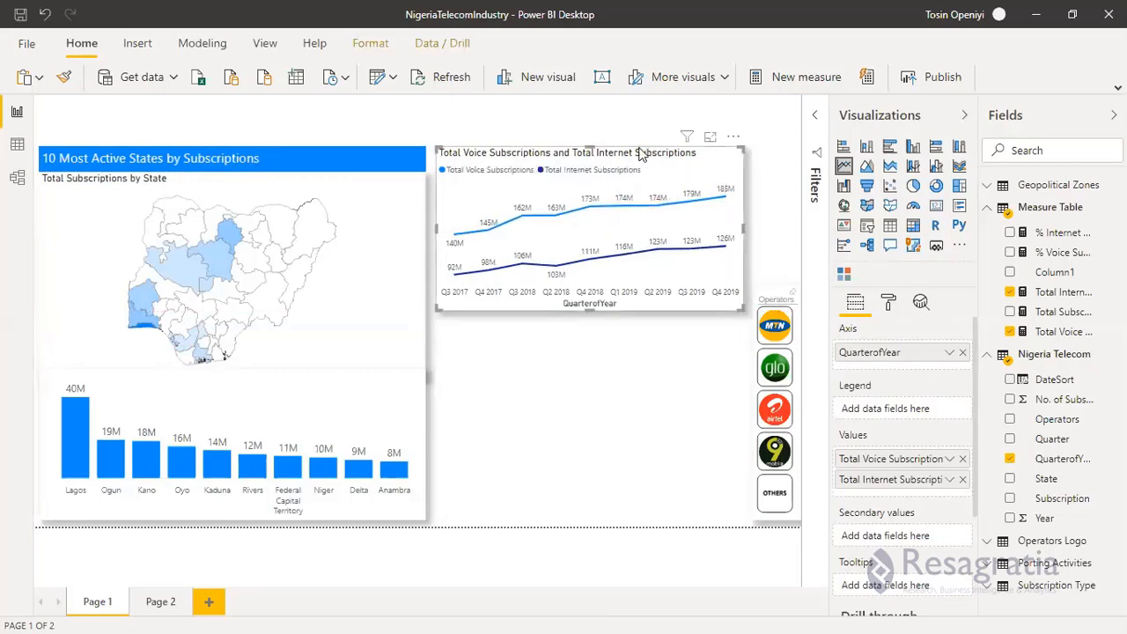
pyautogui.click(610, 143)
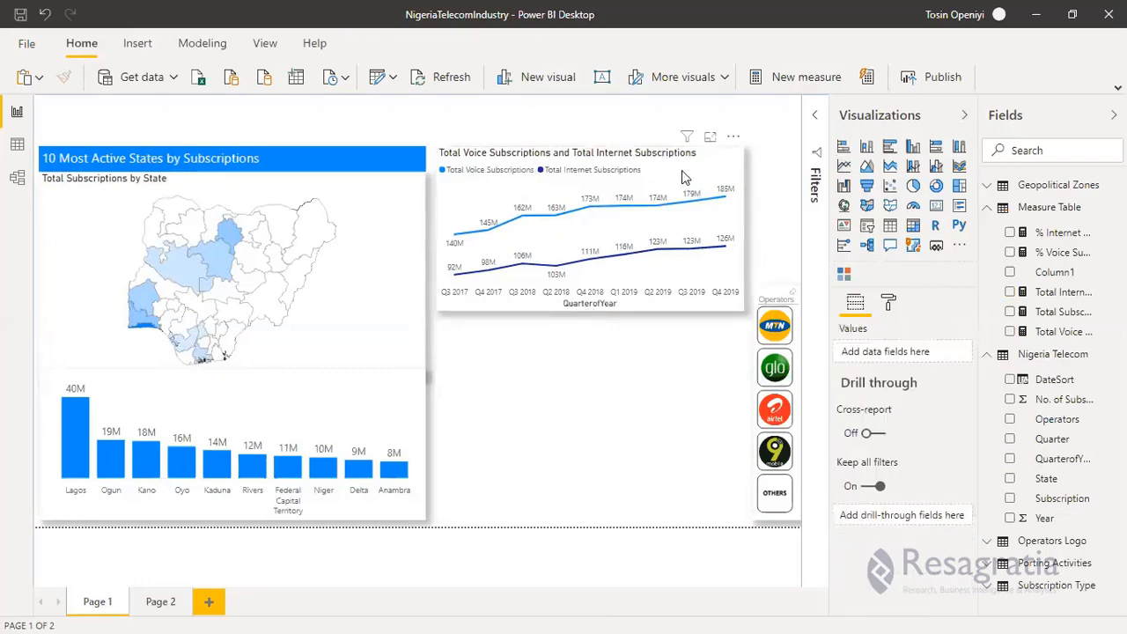
pyautogui.moveTo(603, 158); pyautogui.dragTo(598, 359)
pyautogui.click(604, 291)
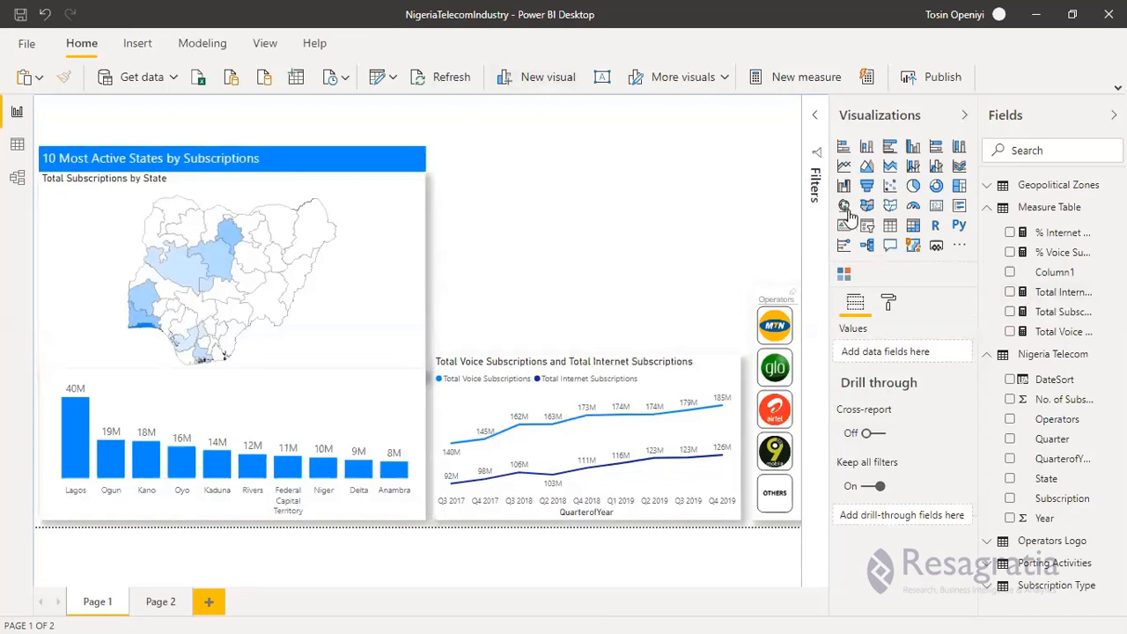
# Step: Insert a donut chart and size it to fill the space above the line chart, starting level with the blue banner
pyautogui.click(935, 187)
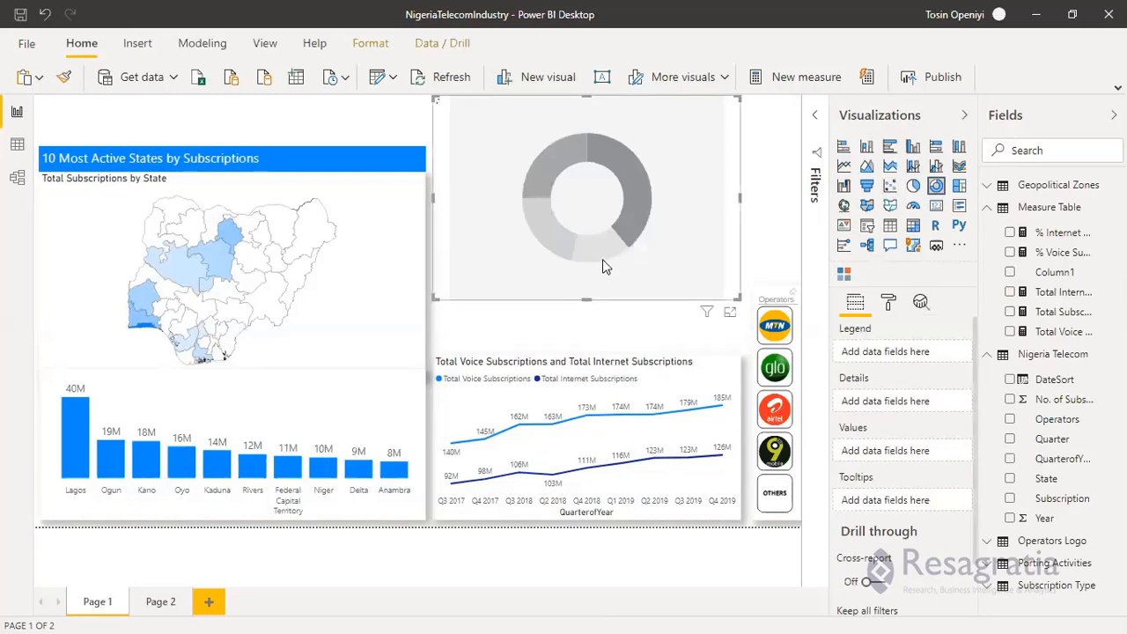
pyautogui.moveTo(738, 300); pyautogui.dragTo(738, 346)
pyautogui.moveTo(430, 95); pyautogui.dragTo(433, 156)
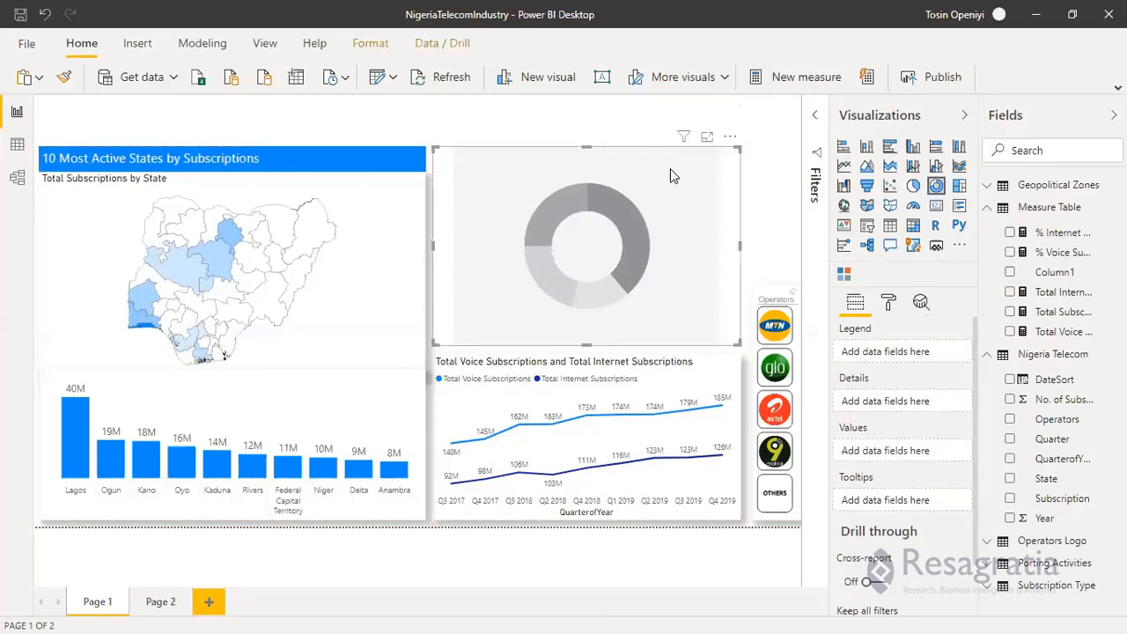
pyautogui.click(783, 242)
pyautogui.click(711, 264)
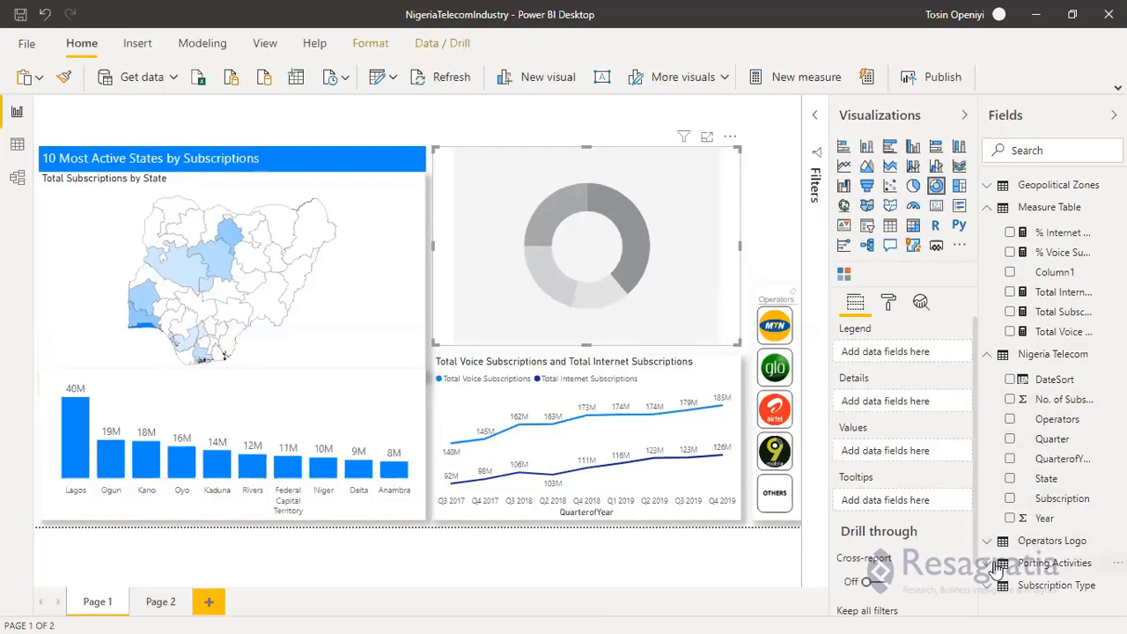
# Step: Set the donut chart's legend to Geopolitical Zones and its values to the Total Subscriptions measure
pyautogui.click(1006, 355)
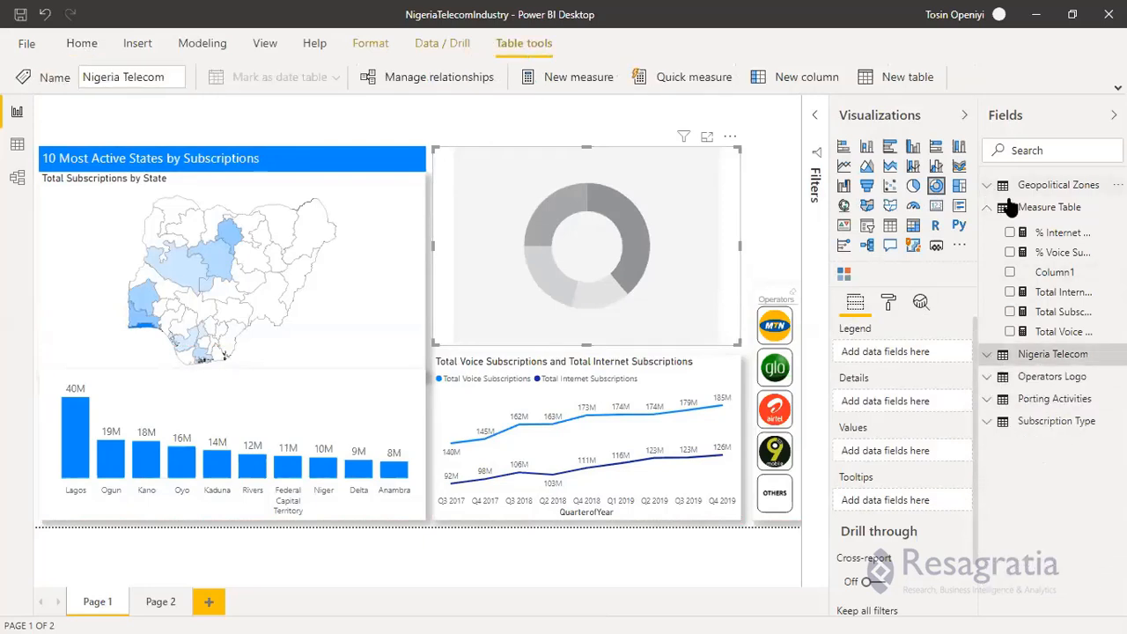
pyautogui.click(999, 185)
pyautogui.moveTo(1049, 214); pyautogui.dragTo(861, 357)
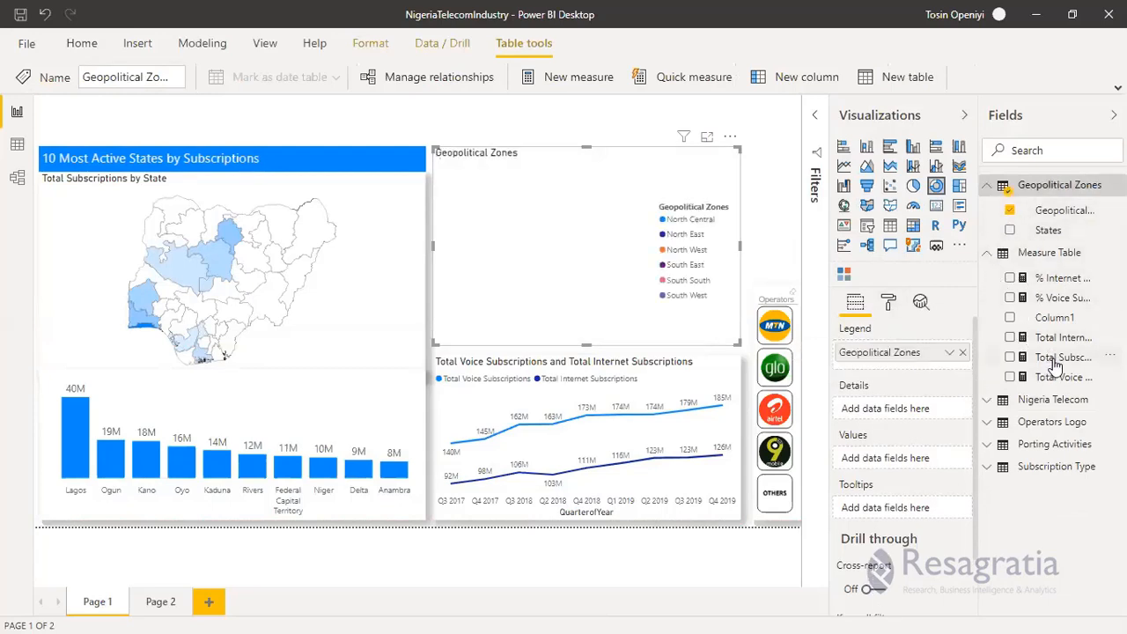
pyautogui.moveTo(1059, 359); pyautogui.dragTo(938, 422)
pyautogui.moveTo(1062, 358); pyautogui.dragTo(876, 457)
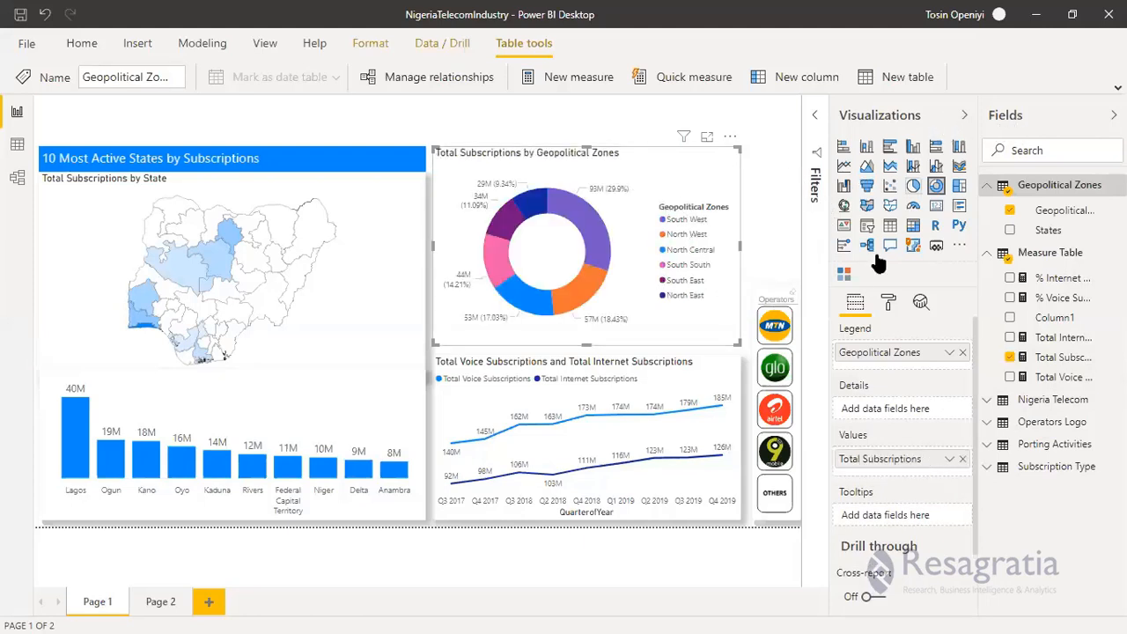
# Step: Turn off the legend of the geopolitical zones donut chart
pyautogui.click(887, 302)
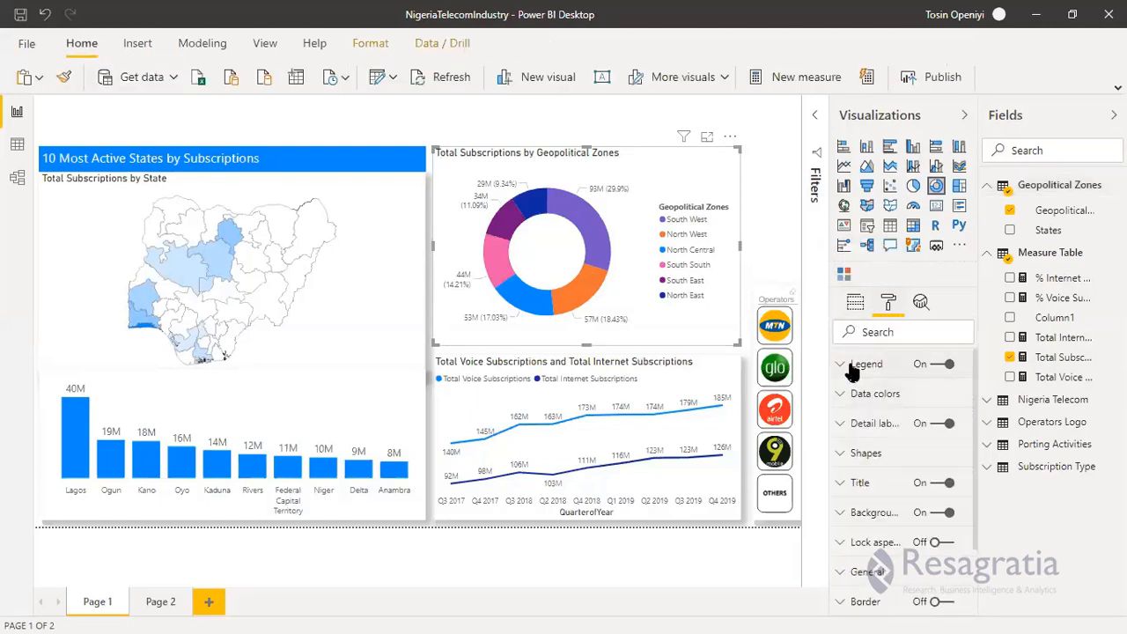
pyautogui.click(931, 364)
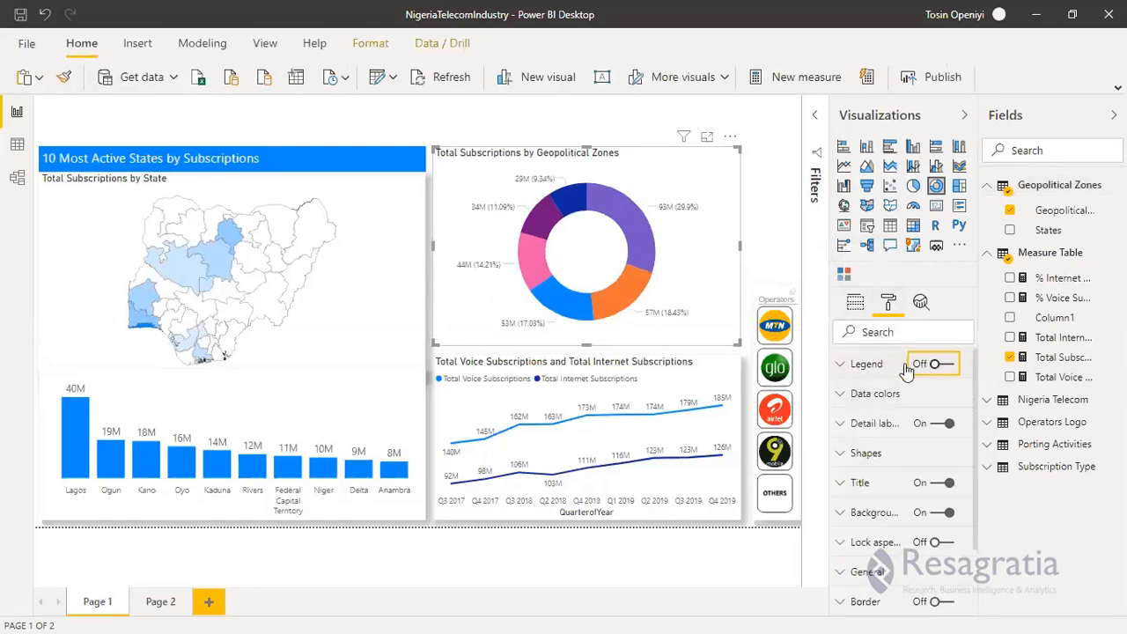
pyautogui.click(841, 396)
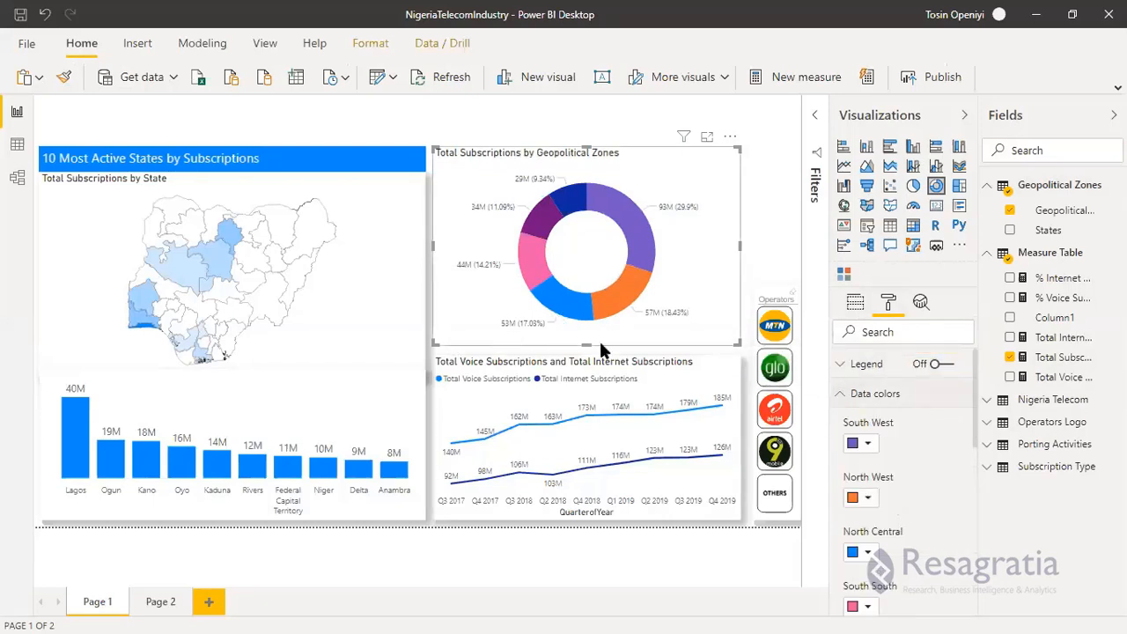
pyautogui.click(840, 393)
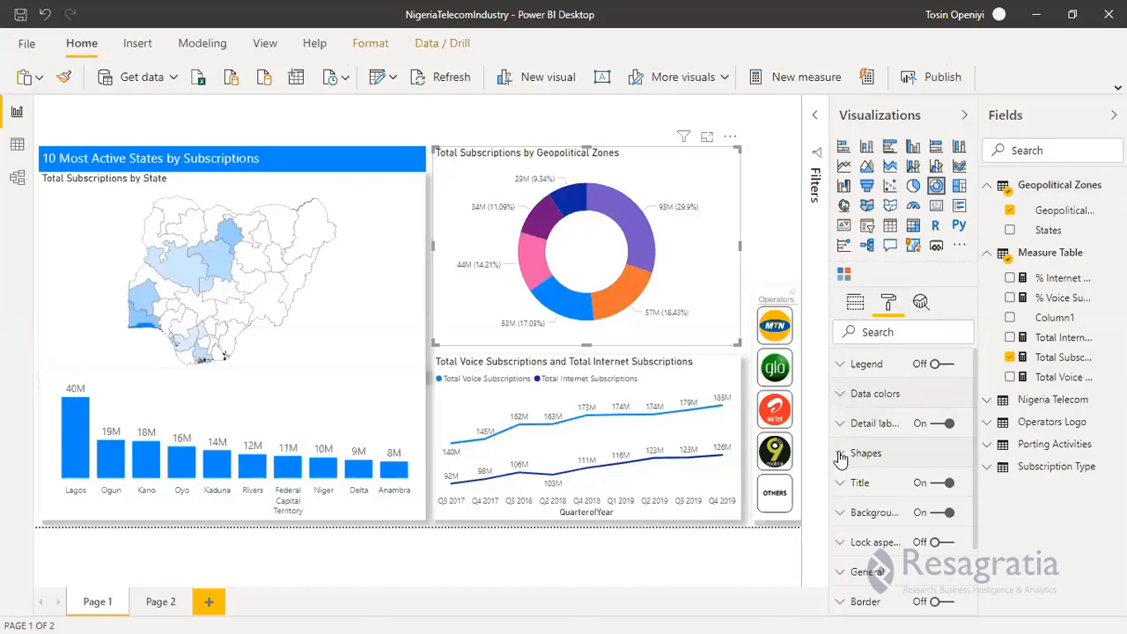
# Step: Set the donut chart's detail label style to "Category, percent of total"
pyautogui.click(845, 427)
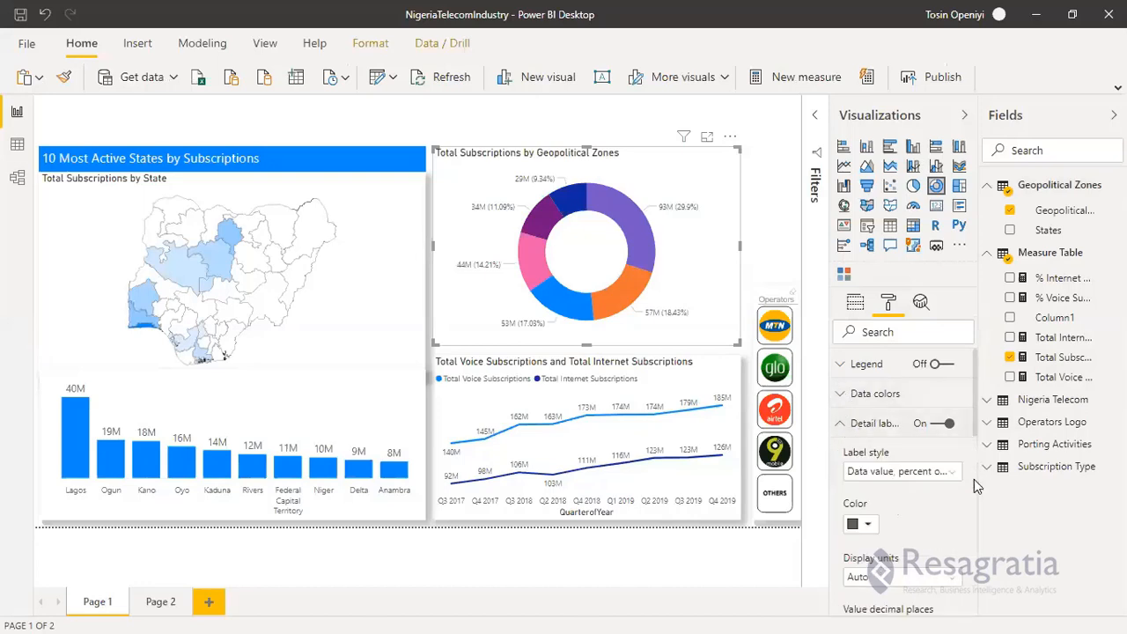
pyautogui.scroll(-1, 937, 511)
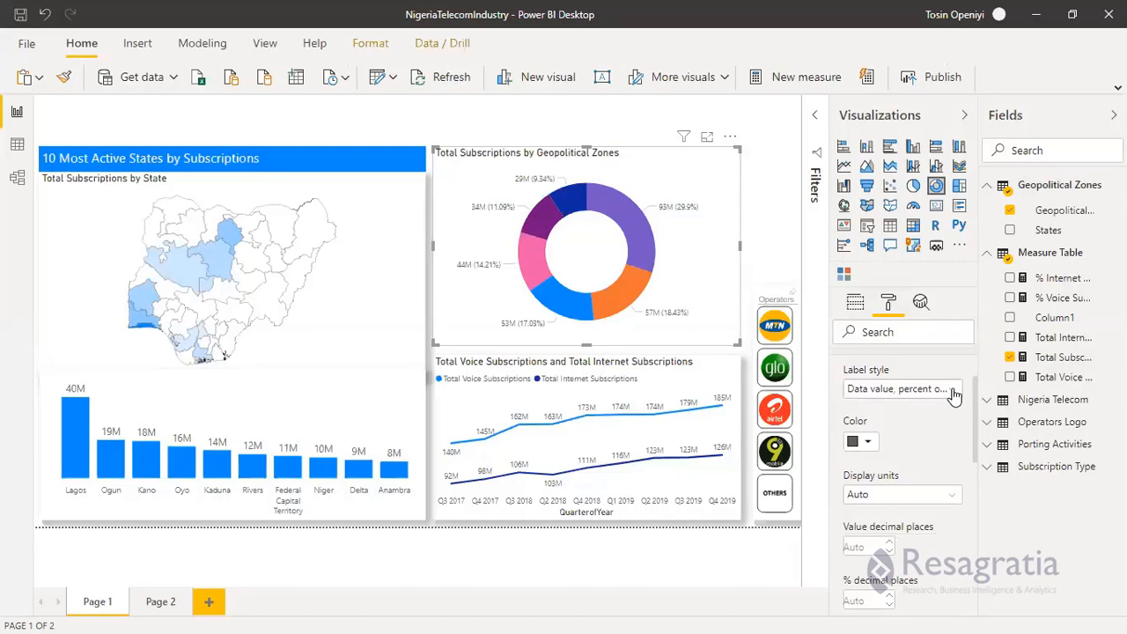
pyautogui.click(954, 392)
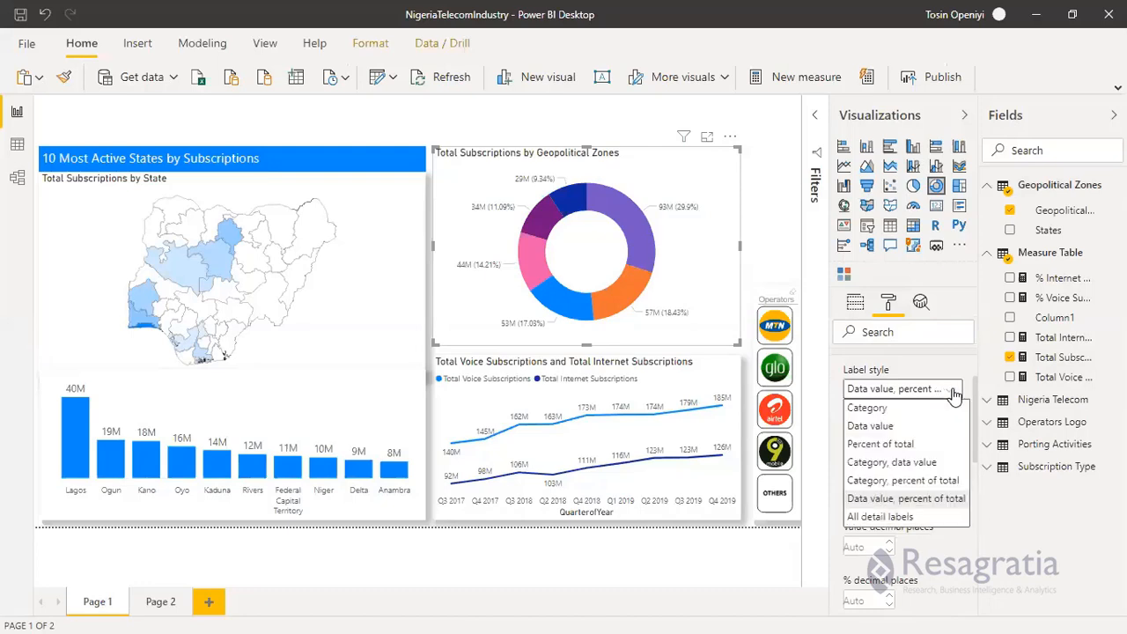
pyautogui.click(882, 481)
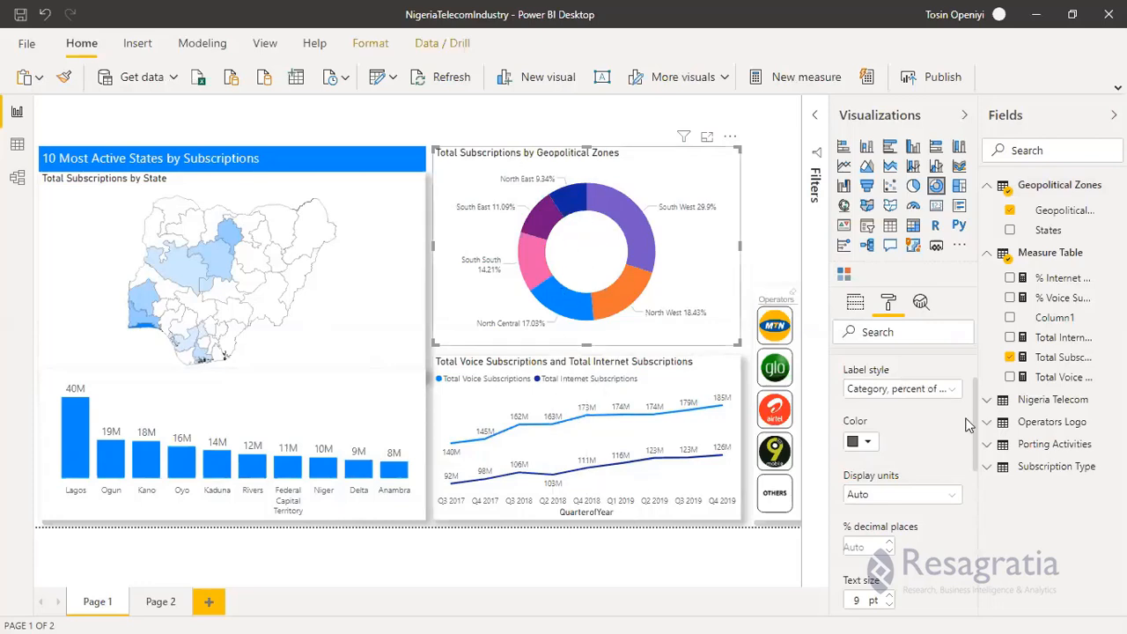
# Step: Change the data color of the donut chart's North Central slice to light grey
pyautogui.click(855, 303)
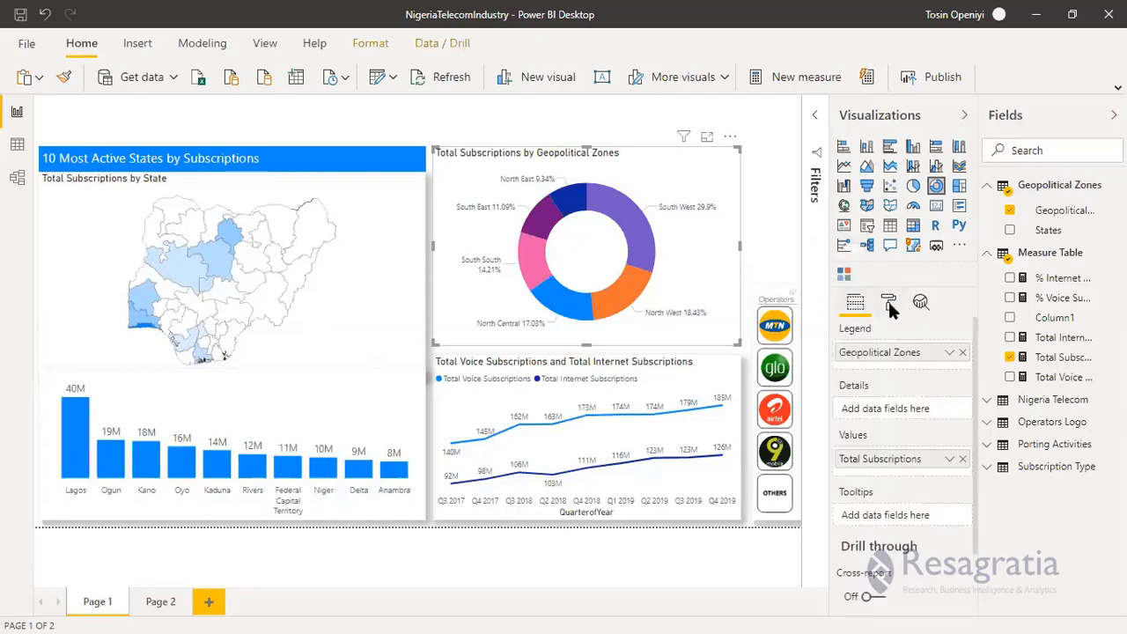
pyautogui.click(888, 302)
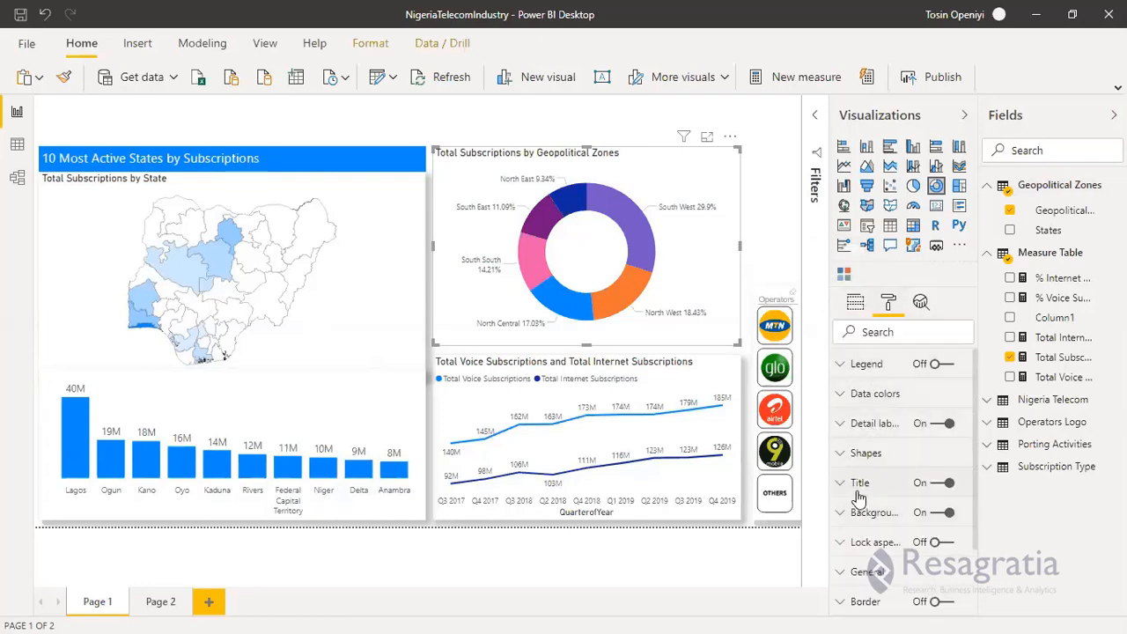
pyautogui.click(844, 423)
pyautogui.click(843, 396)
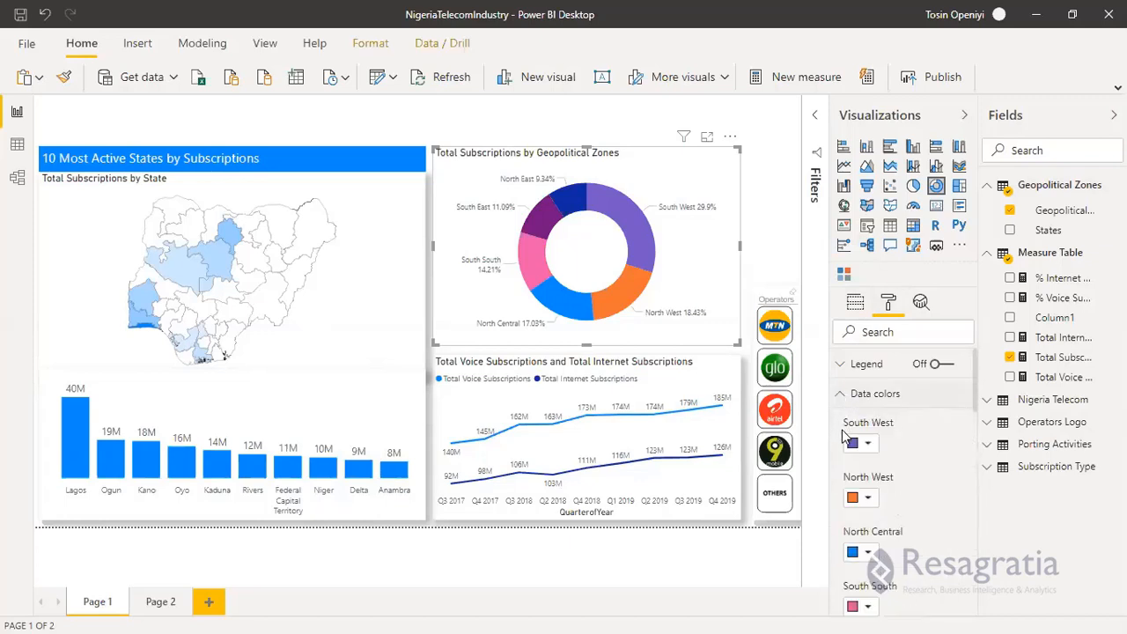
pyautogui.scroll(-3, 915, 461)
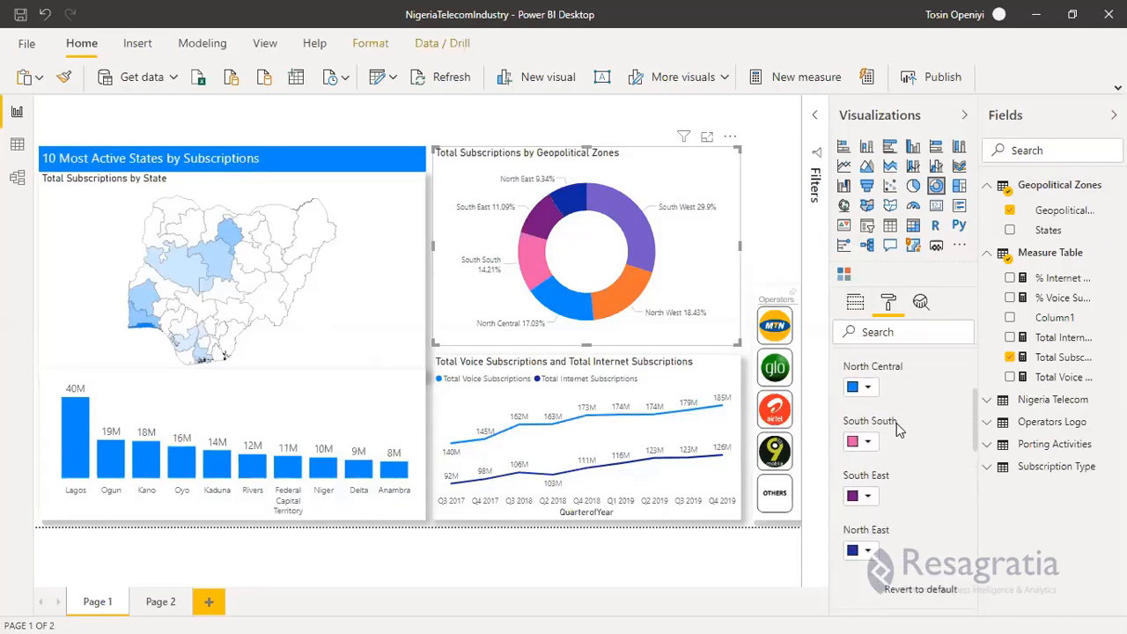
pyautogui.click(867, 390)
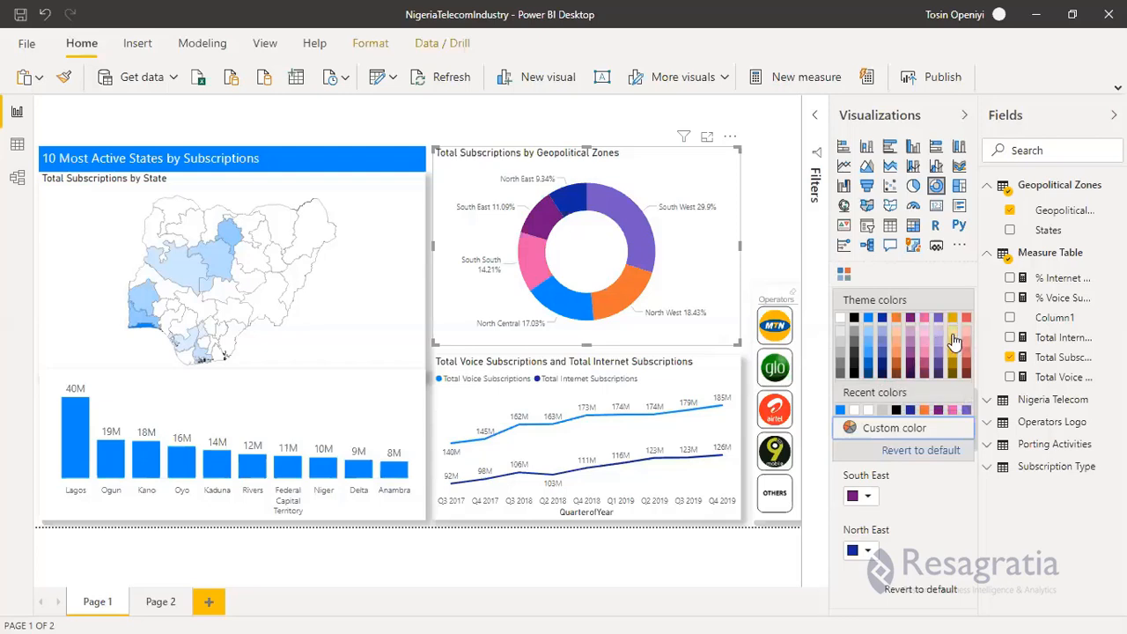
pyautogui.click(841, 332)
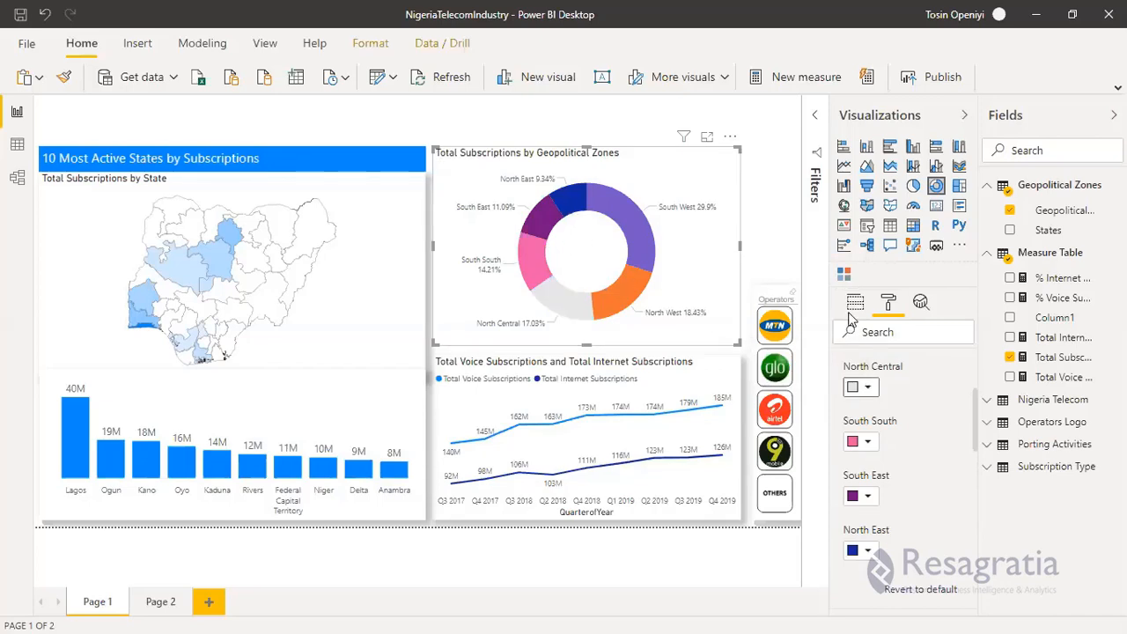
# Step: Change the data color of the donut chart's North East slice to light orange #f5c4af (Theme color 3, 60% lighter)
pyautogui.scroll(-2, 909, 440)
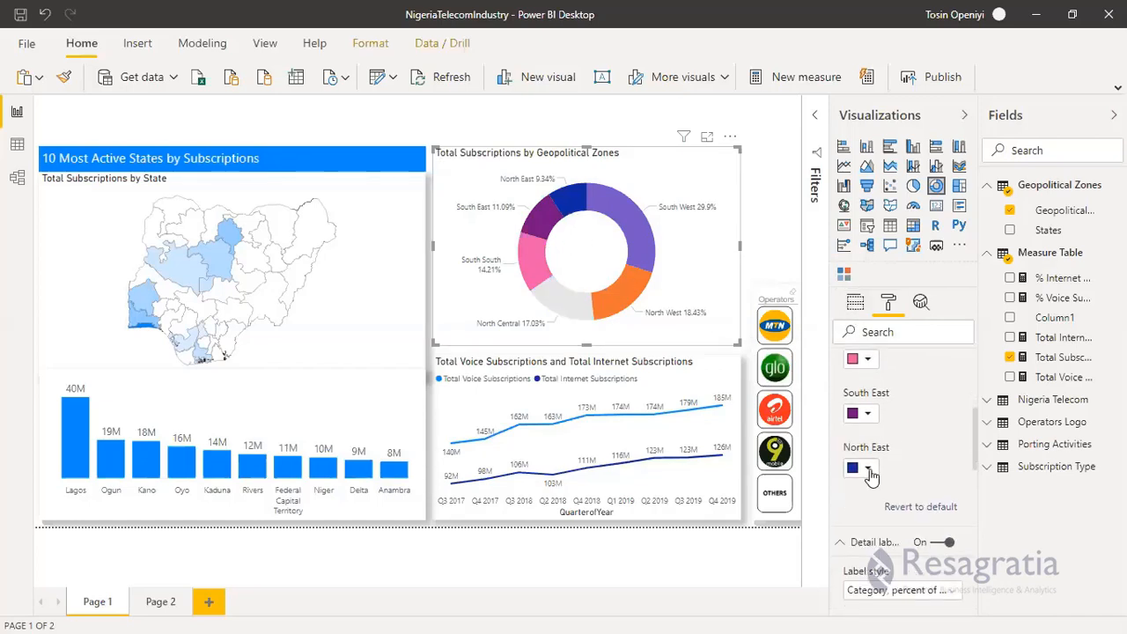
pyautogui.click(867, 468)
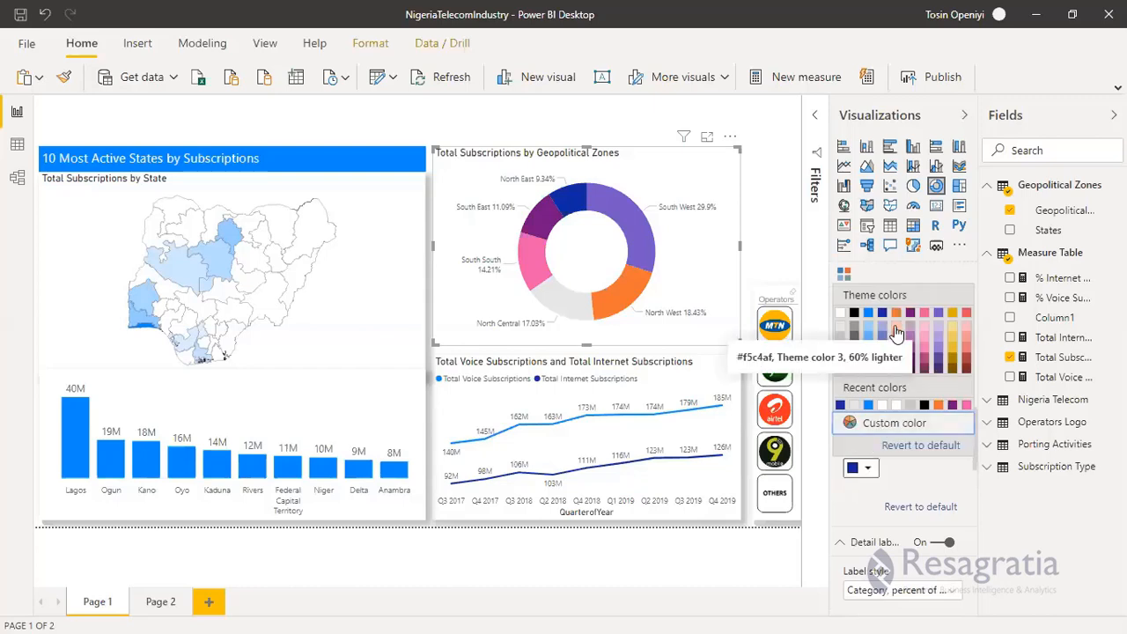
pyautogui.click(893, 331)
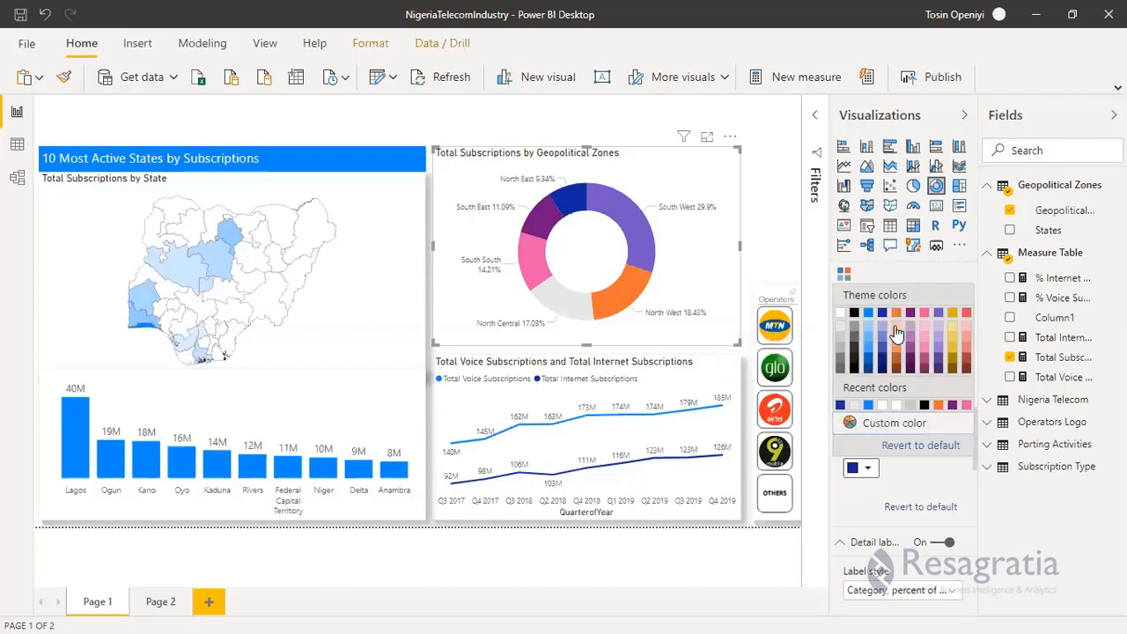
pyautogui.click(768, 220)
# Step: Turn on diverging data colors for the Total Subscriptions by State map
pyautogui.click(358, 303)
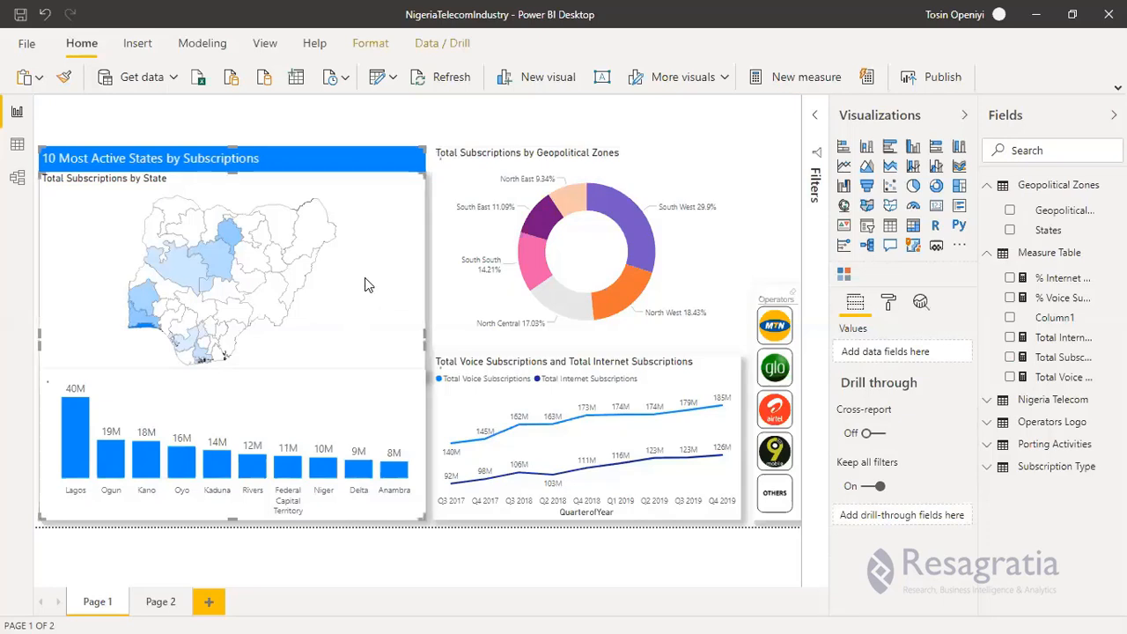
pyautogui.click(889, 304)
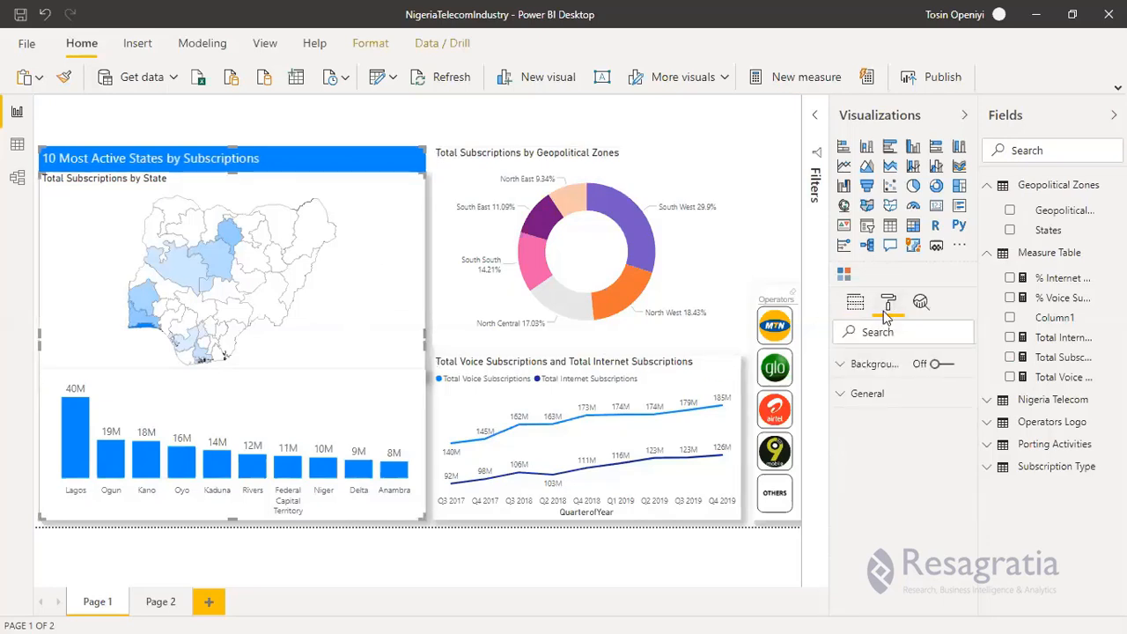
pyautogui.click(345, 321)
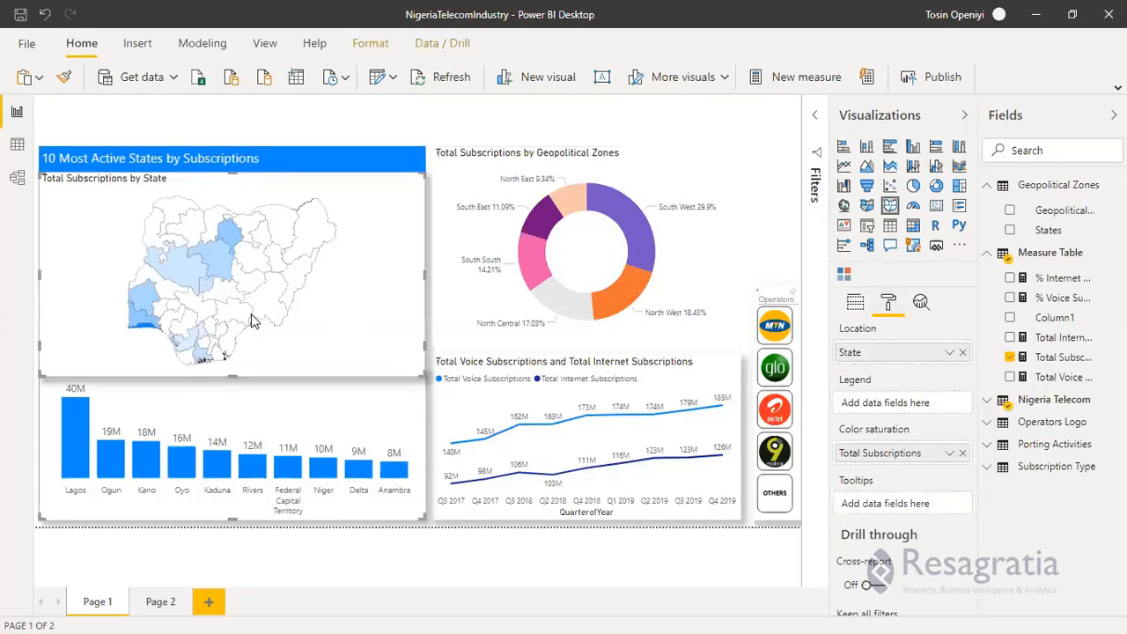
pyautogui.click(889, 303)
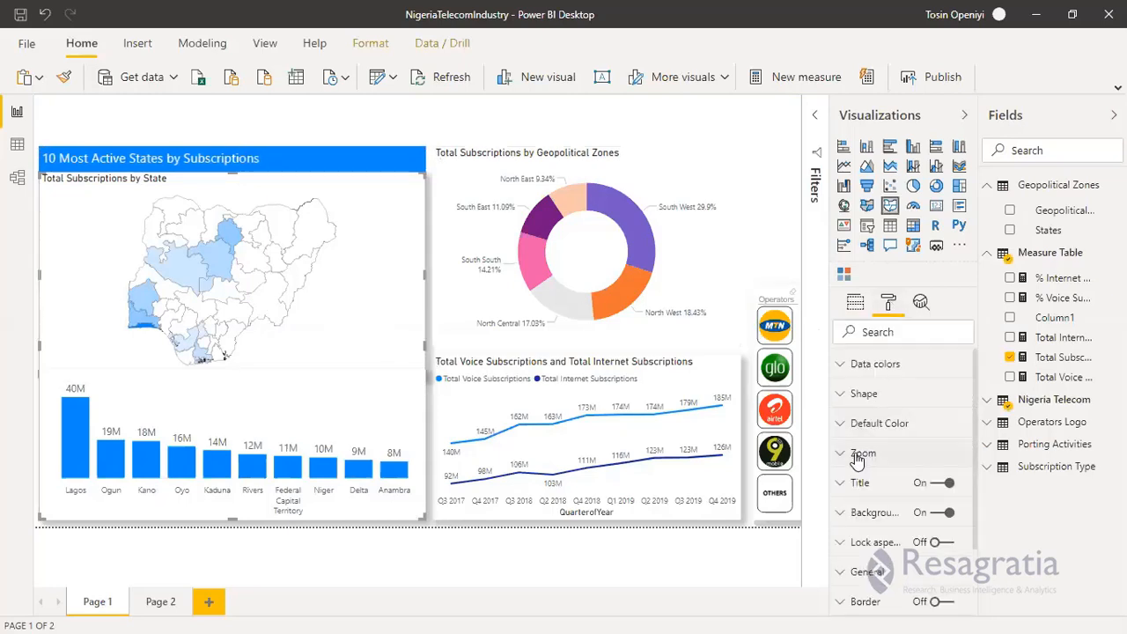
pyautogui.click(843, 367)
pyautogui.click(884, 417)
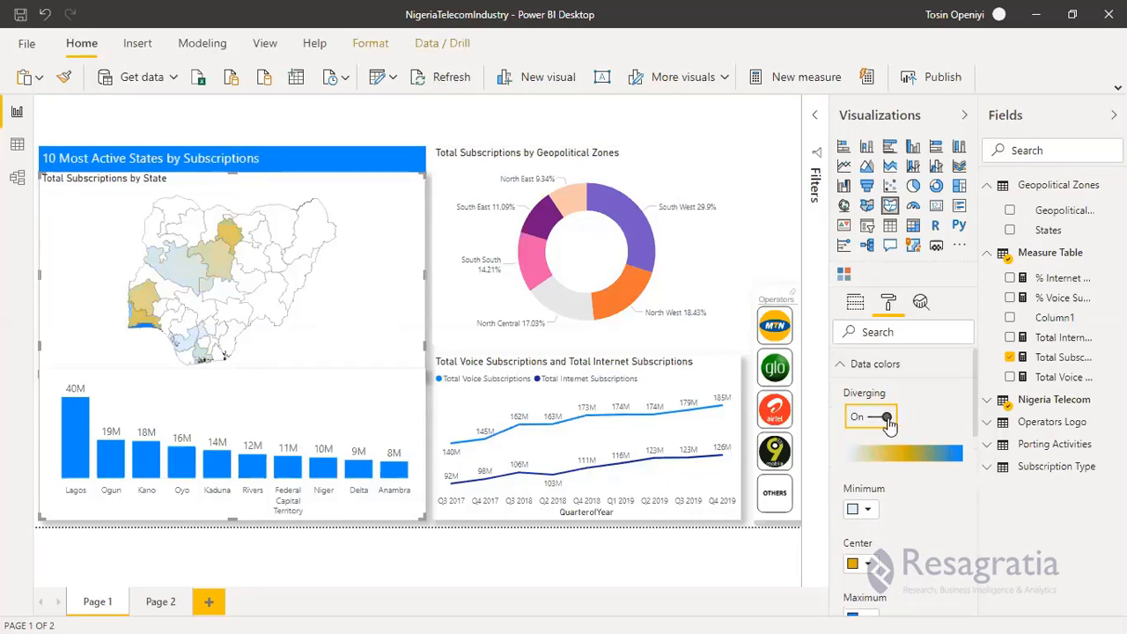
pyautogui.scroll(-1, 888, 506)
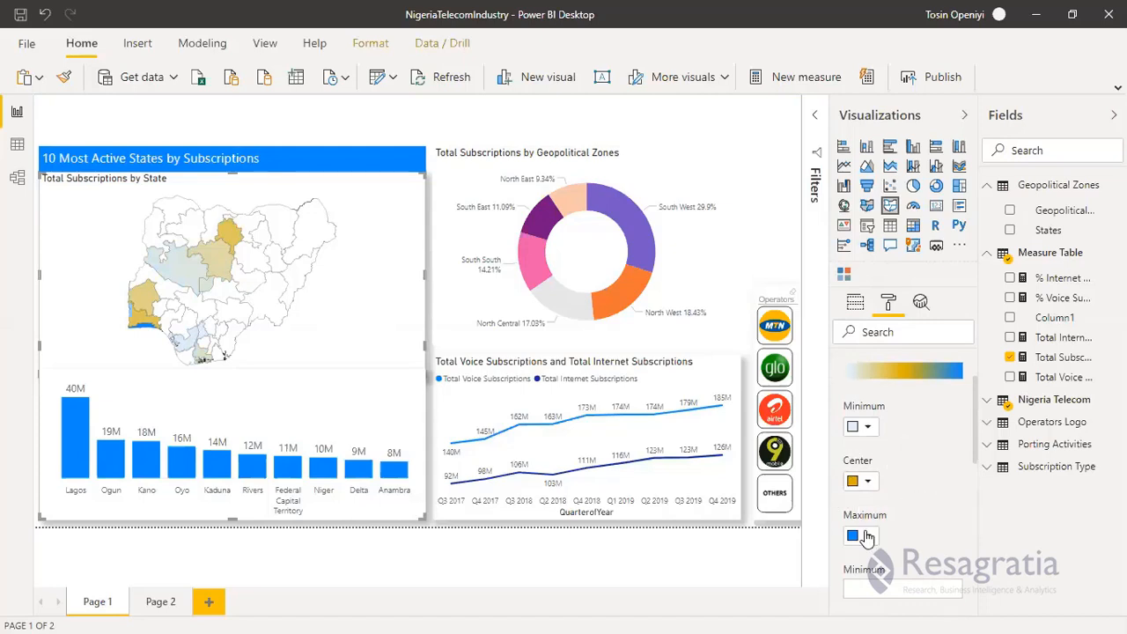
# Step: Switch to the Edge browser, exit the slide presentation and bring up the ColorBrewer page
pyautogui.click(313, 290)
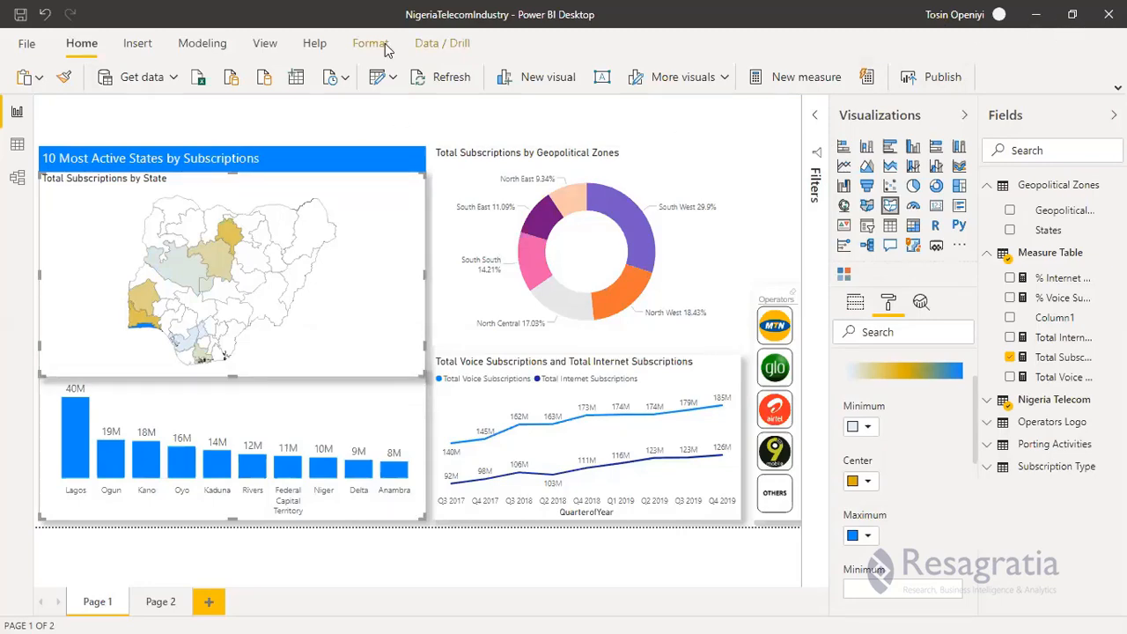
pyautogui.press('super')
pyautogui.moveTo(302, 14)
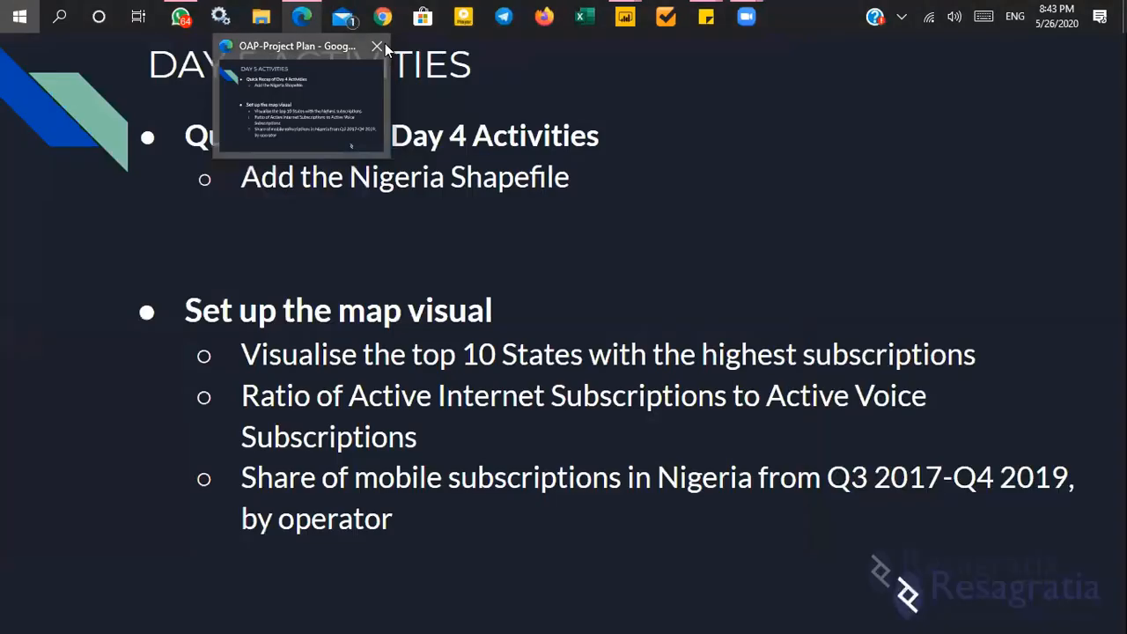
pyautogui.click(341, 140)
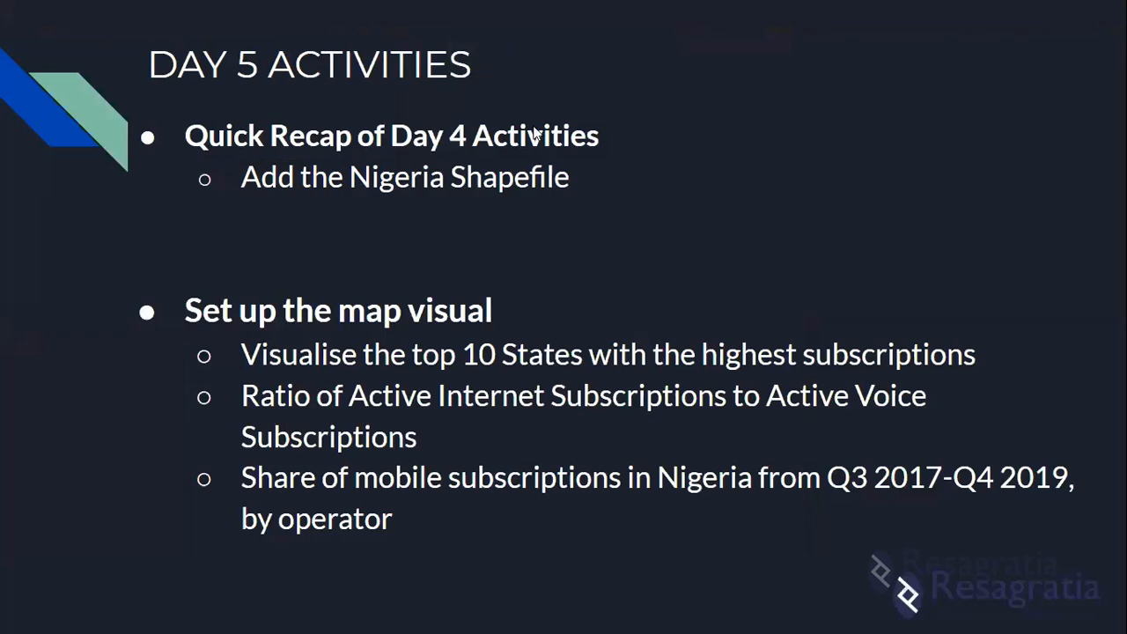
pyautogui.press('Escape')
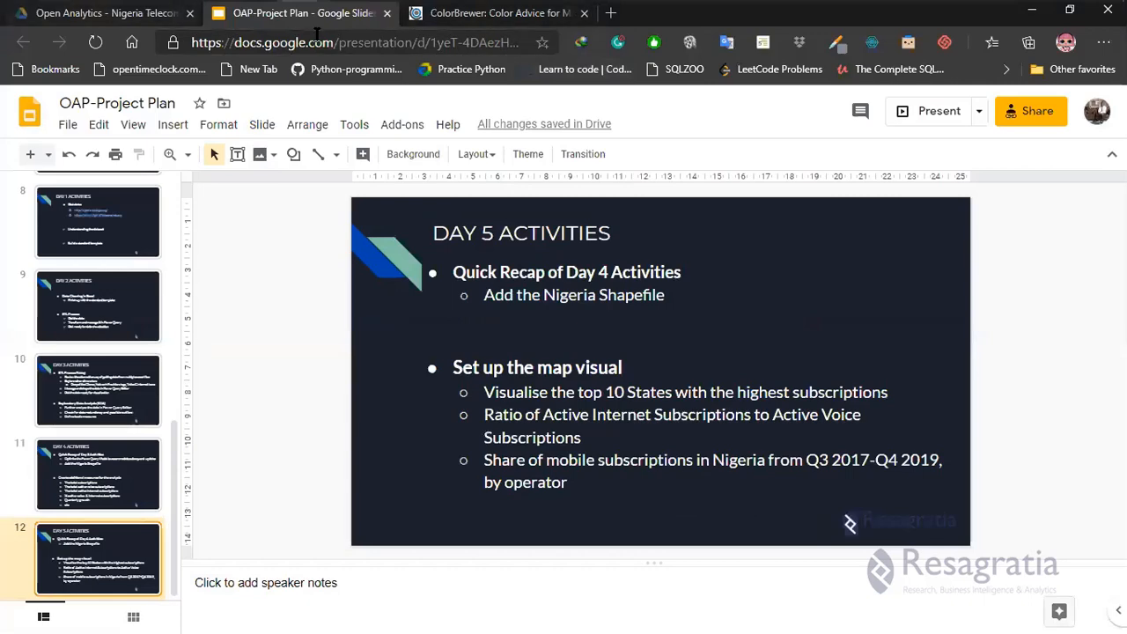
pyautogui.hotkey('ctrl', 'Tab')
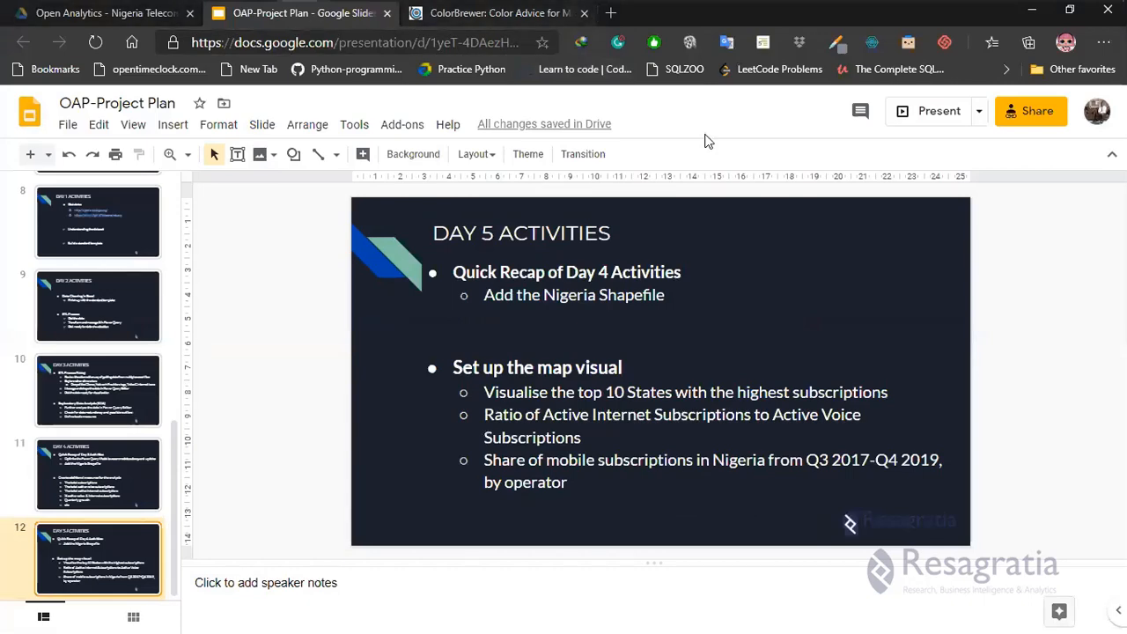
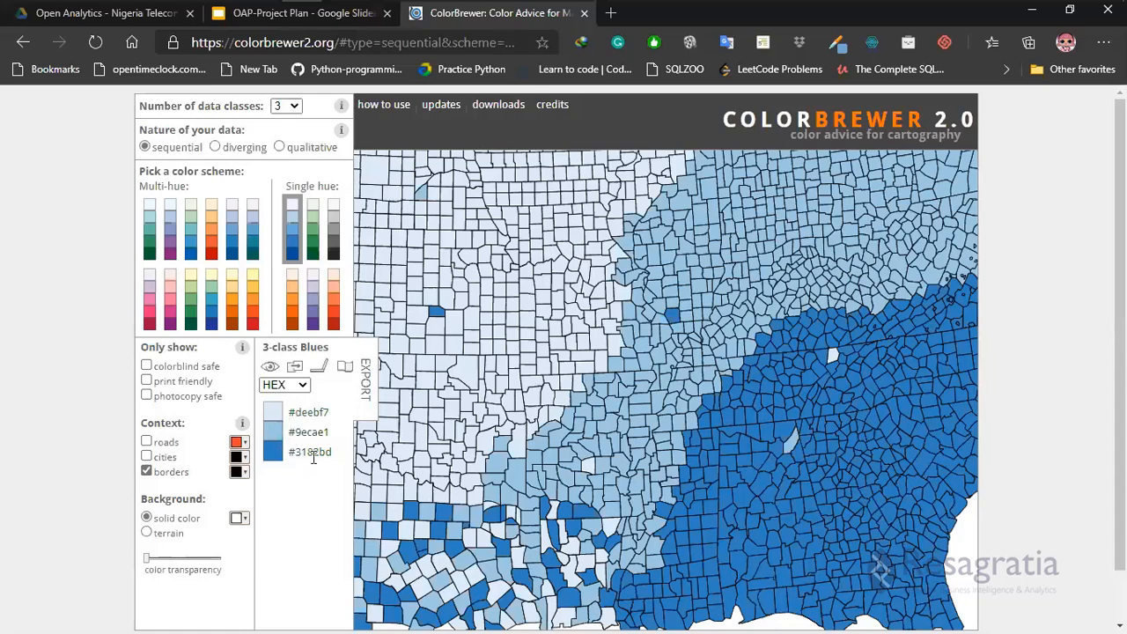
# Step: Copy ColorBrewer's lightest 3-class Blues hex code, deebf7, and apply it in Power BI as the map's Minimum data color
pyautogui.doubleClick(322, 410)
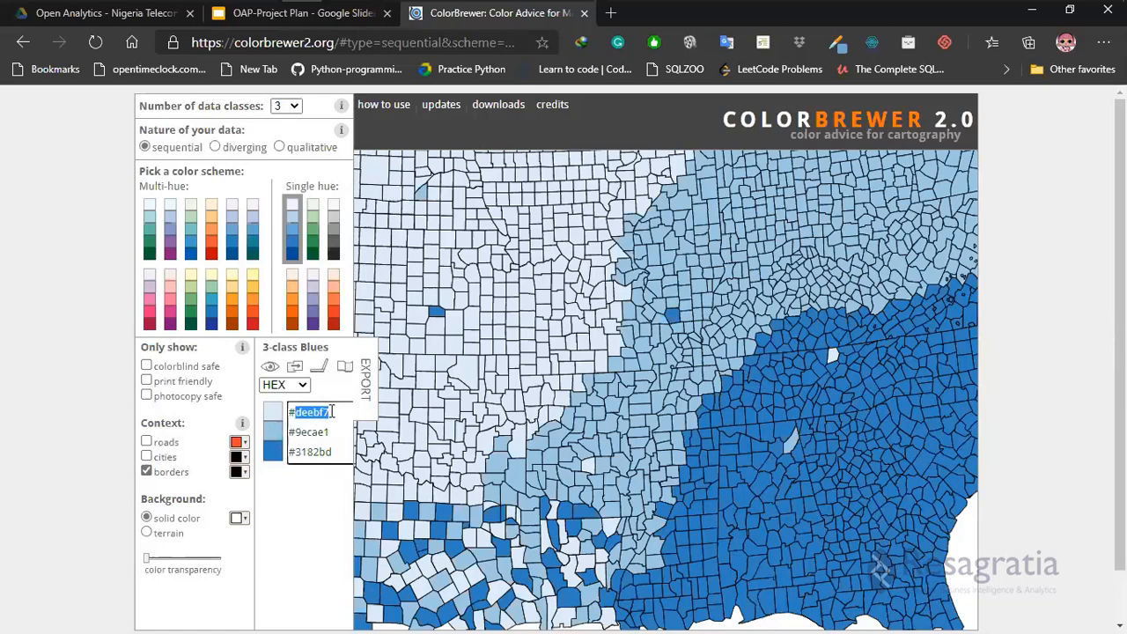
pyautogui.moveTo(543, 9)
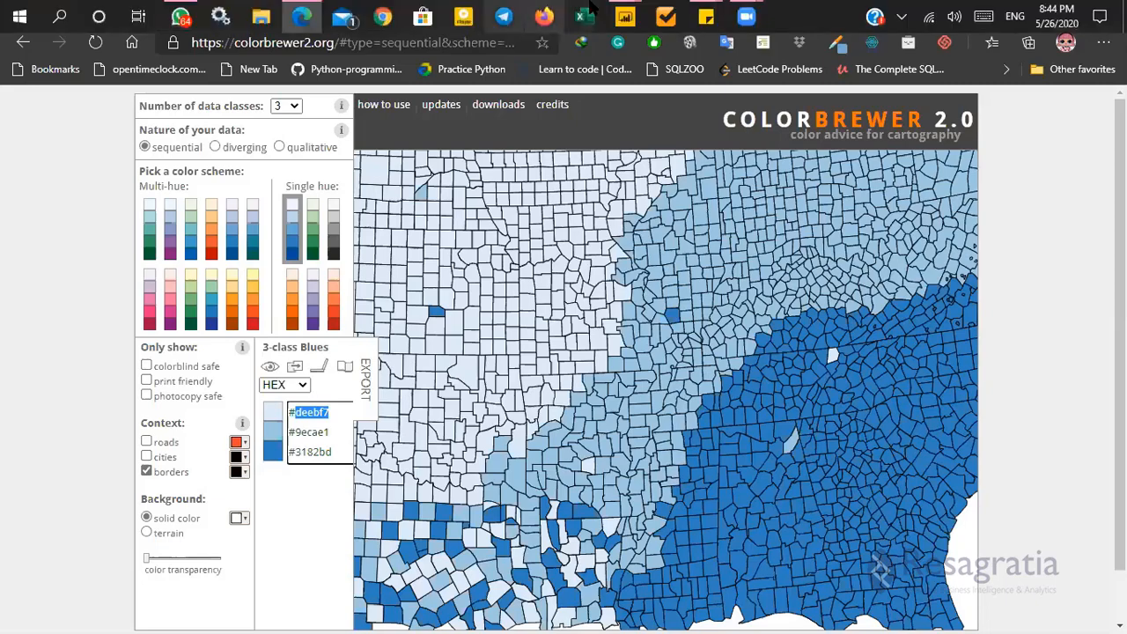
pyautogui.moveTo(620, 21)
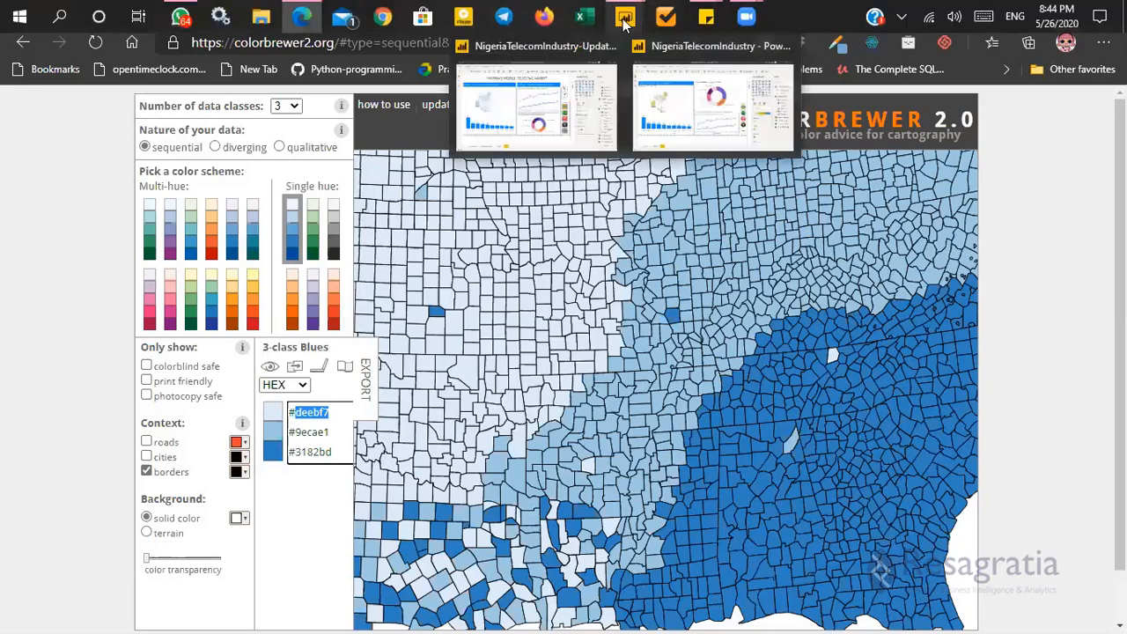
pyautogui.click(690, 110)
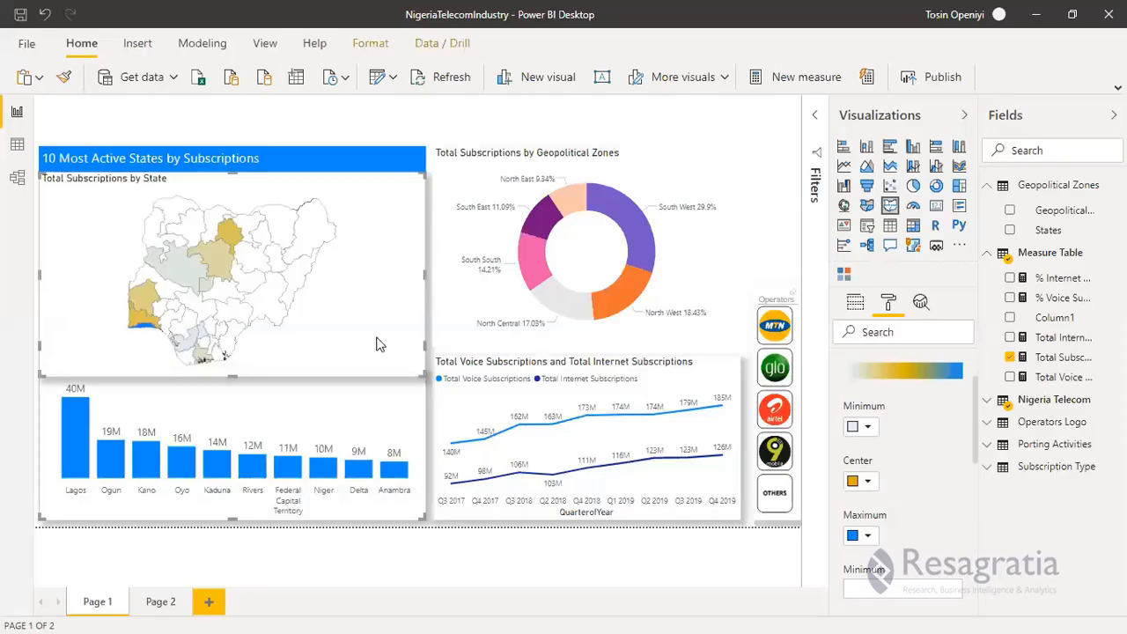
pyautogui.click(868, 430)
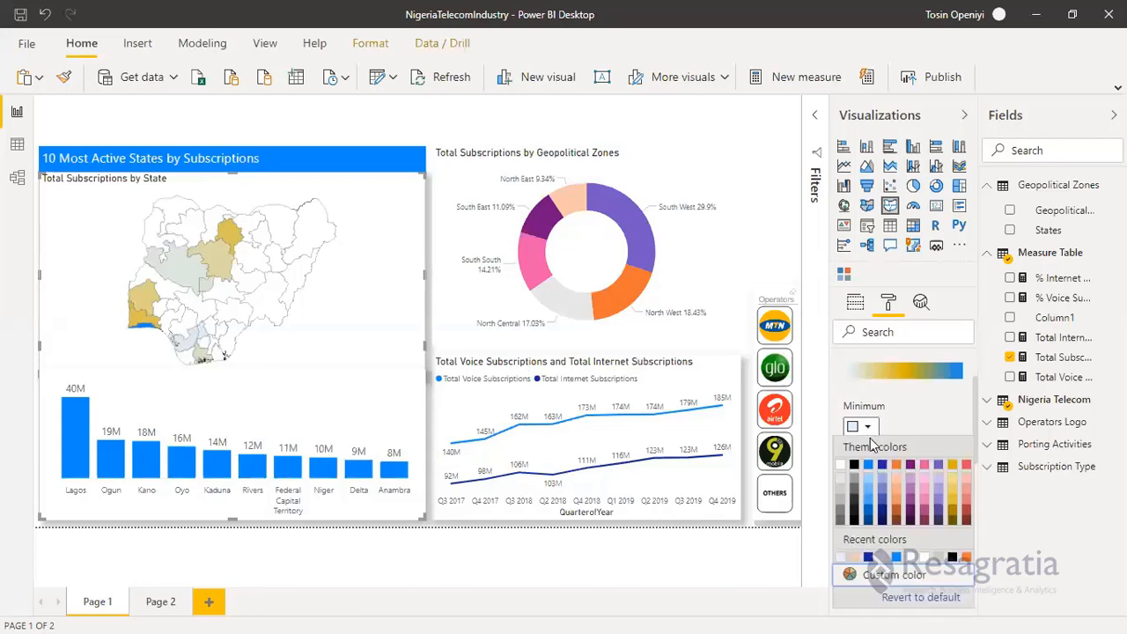
pyautogui.click(880, 575)
pyautogui.moveTo(891, 595); pyautogui.dragTo(850, 595)
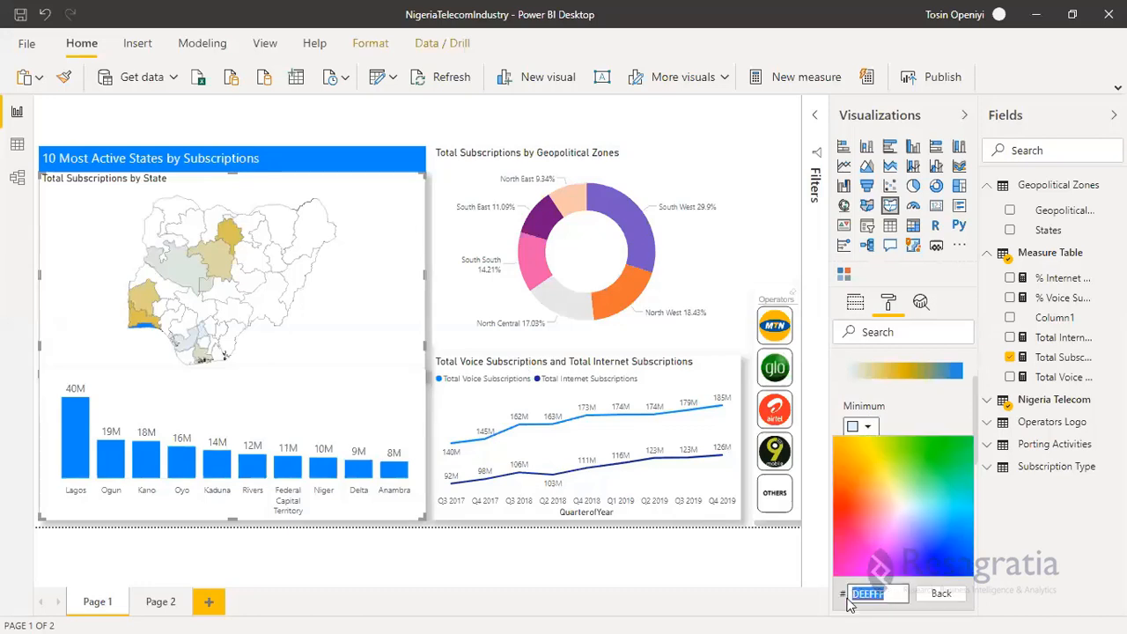
pyautogui.hotkey('ctrl', 'v')
pyautogui.press('Return')
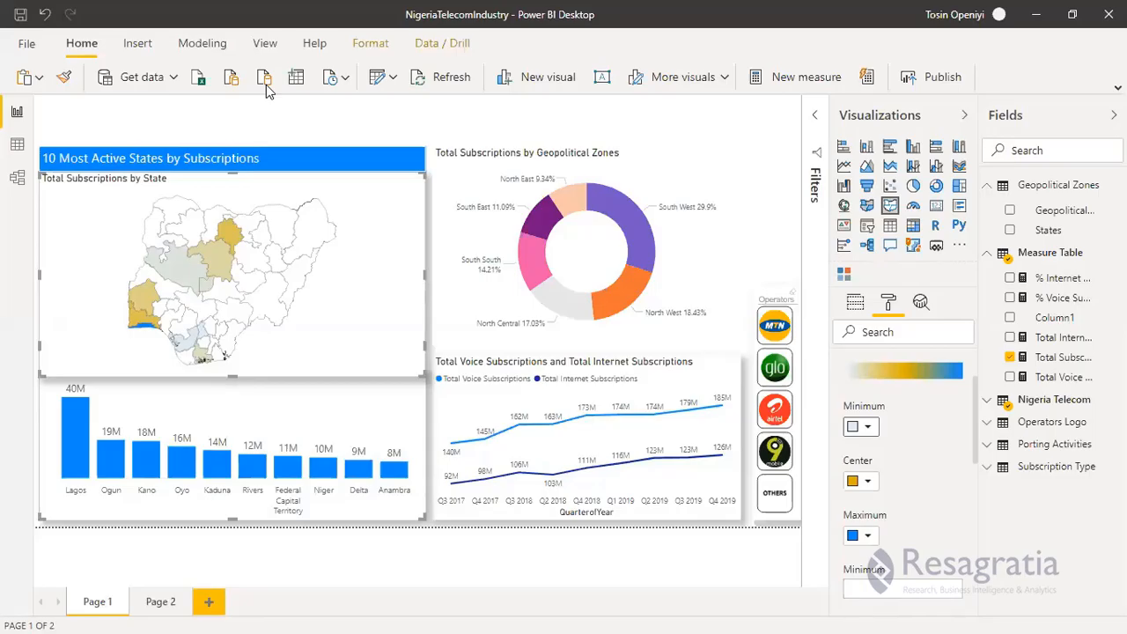
# Step: Copy the middle 3-class Blues hex code, 9ecae1, from ColorBrewer and set it as the map's Center data color in Power BI
pyautogui.press('super')
pyautogui.hotkey('alt', 'Tab')
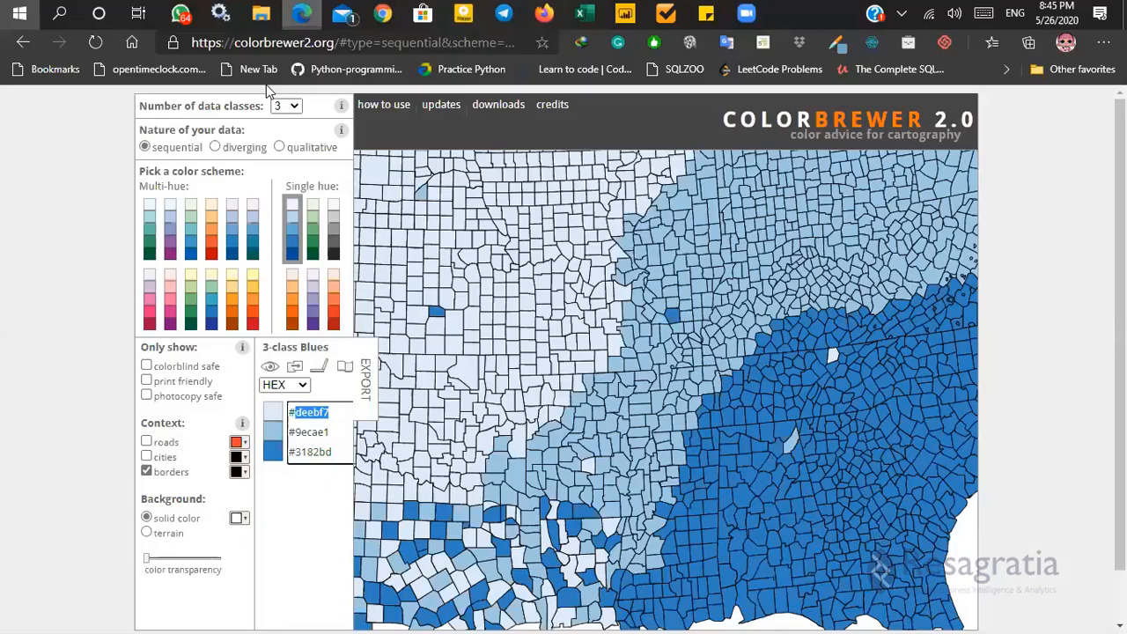
pyautogui.moveTo(296, 432); pyautogui.dragTo(331, 429)
pyautogui.hotkey('ctrl', 'c')
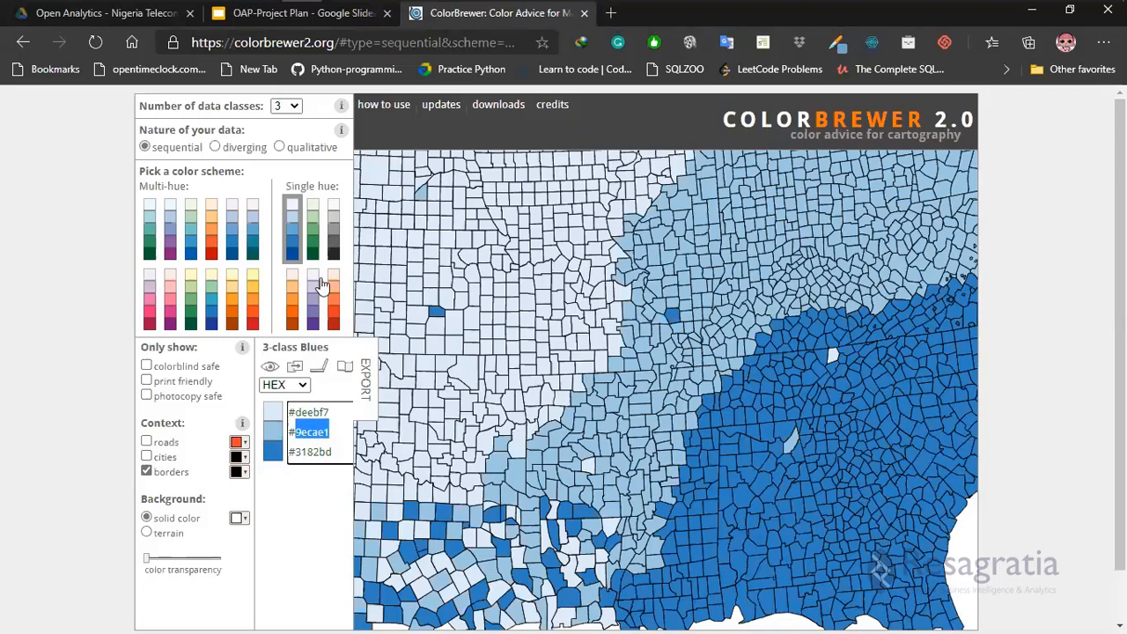
pyautogui.press('super')
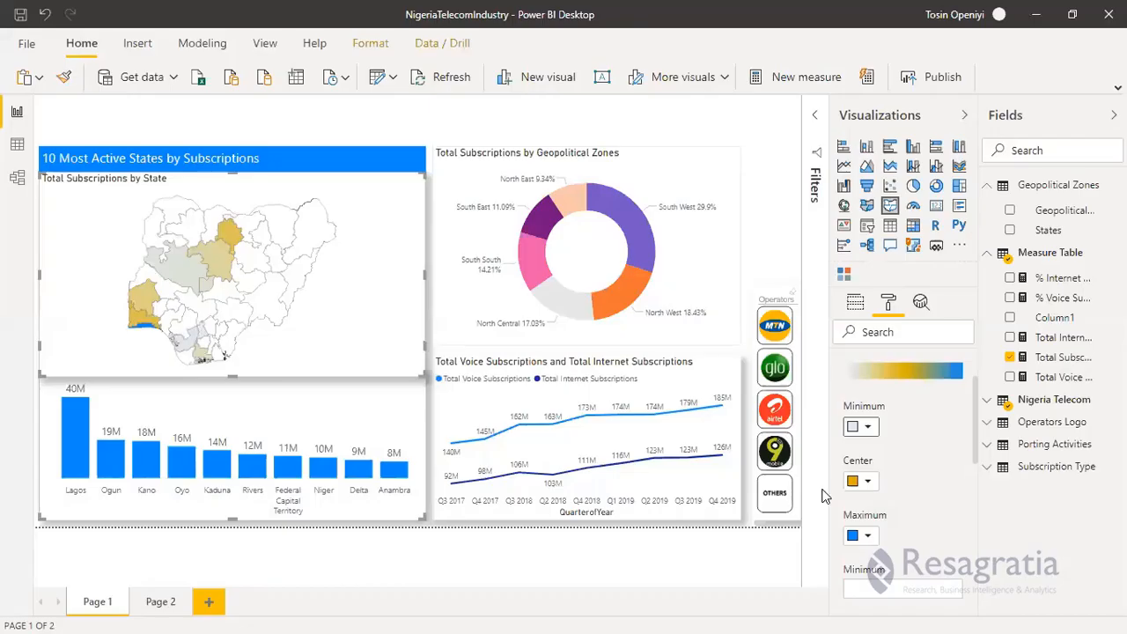
pyautogui.click(867, 482)
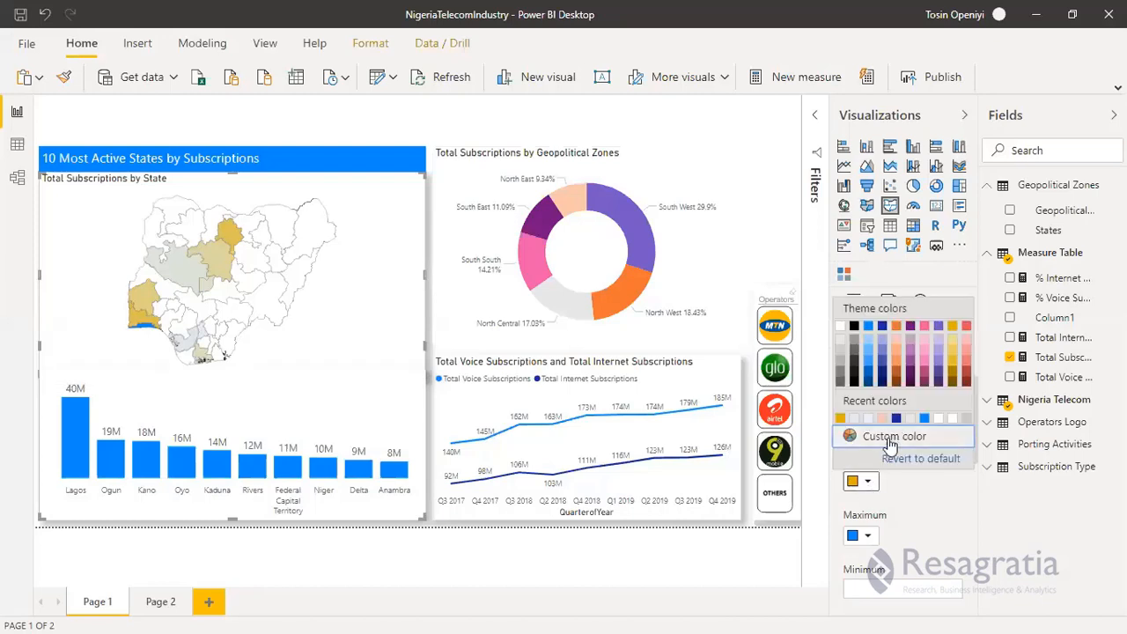
pyautogui.click(852, 438)
pyautogui.hotkey('ctrl', 'v')
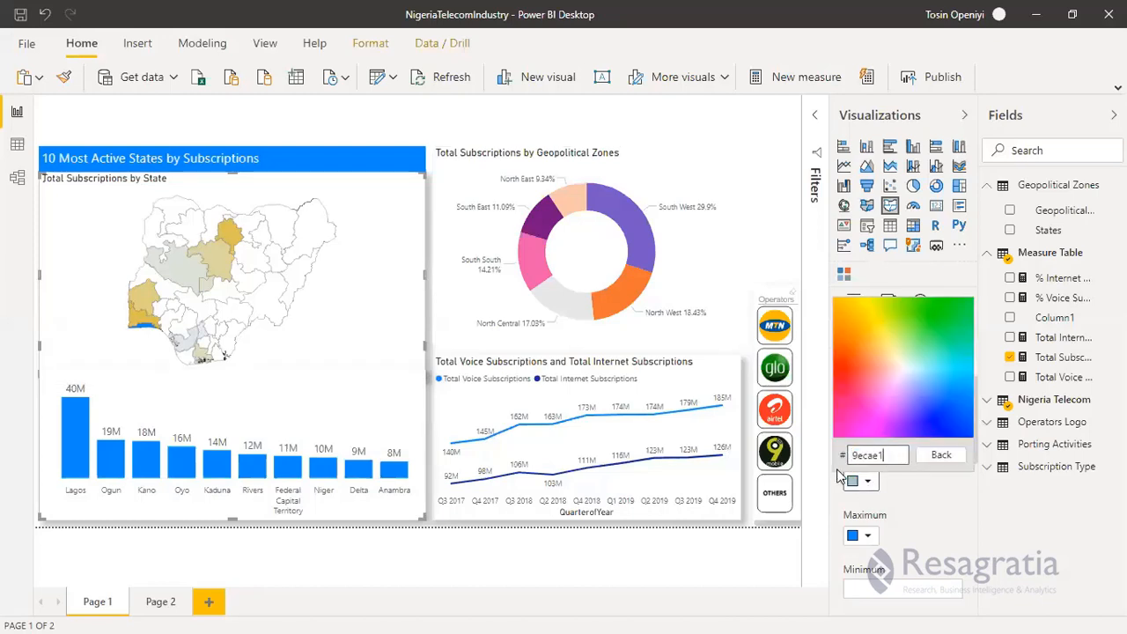
pyautogui.press('Return')
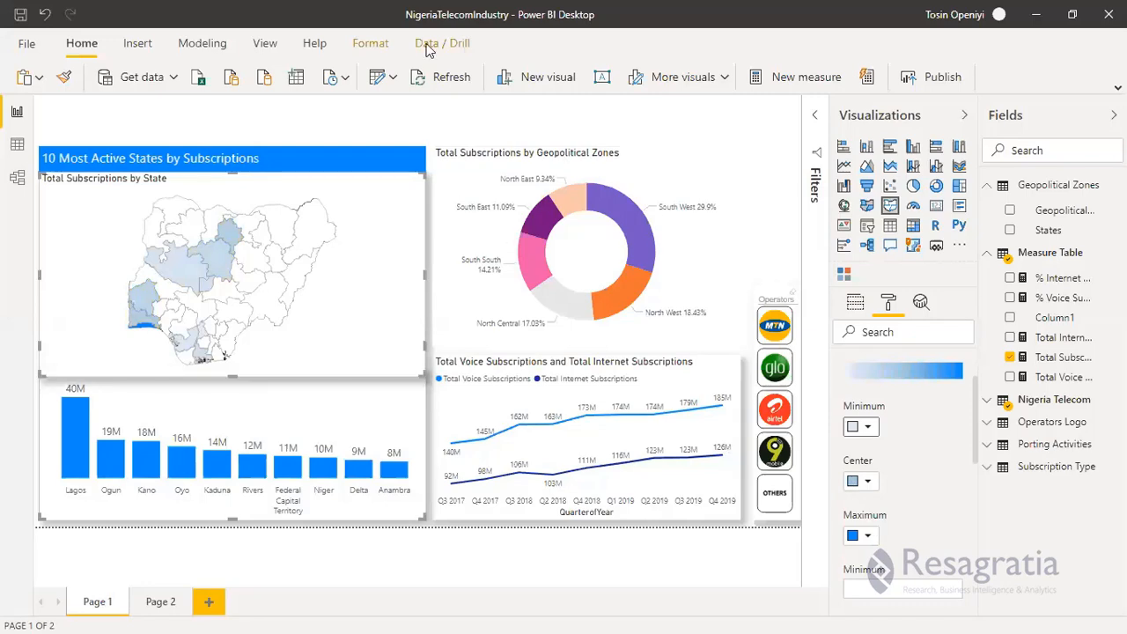
# Step: Copy the darkest 3-class Blues hex code, 3182bd, from ColorBrewer and set it as the map's Maximum data color in Power BI
pyautogui.press('super')
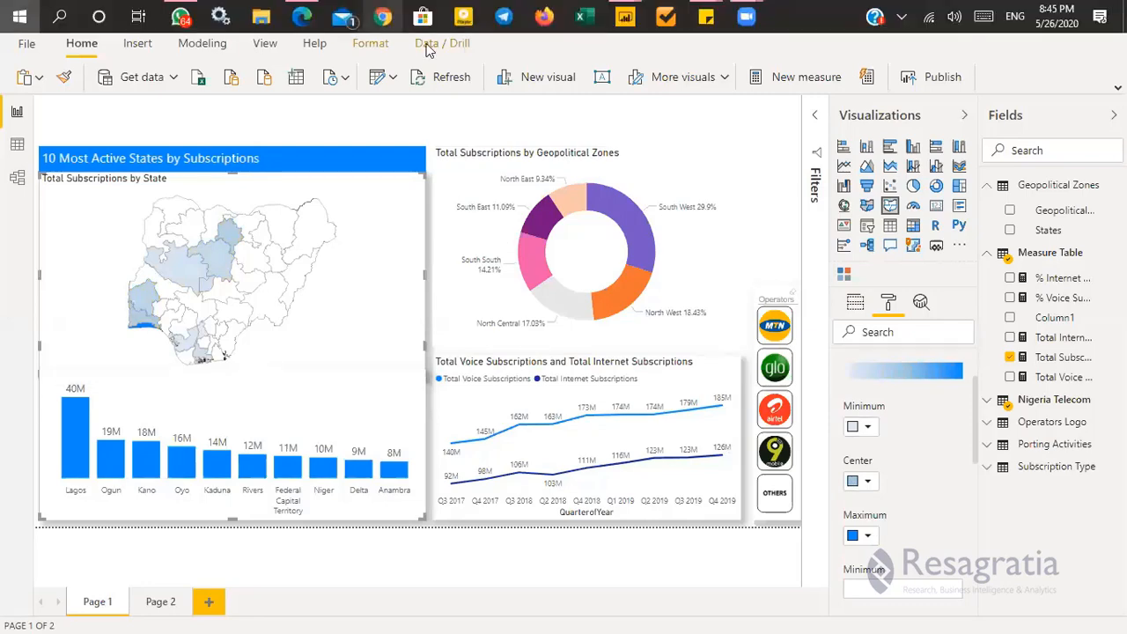
pyautogui.hotkey('alt', 'Tab')
pyautogui.moveTo(298, 451); pyautogui.dragTo(335, 451)
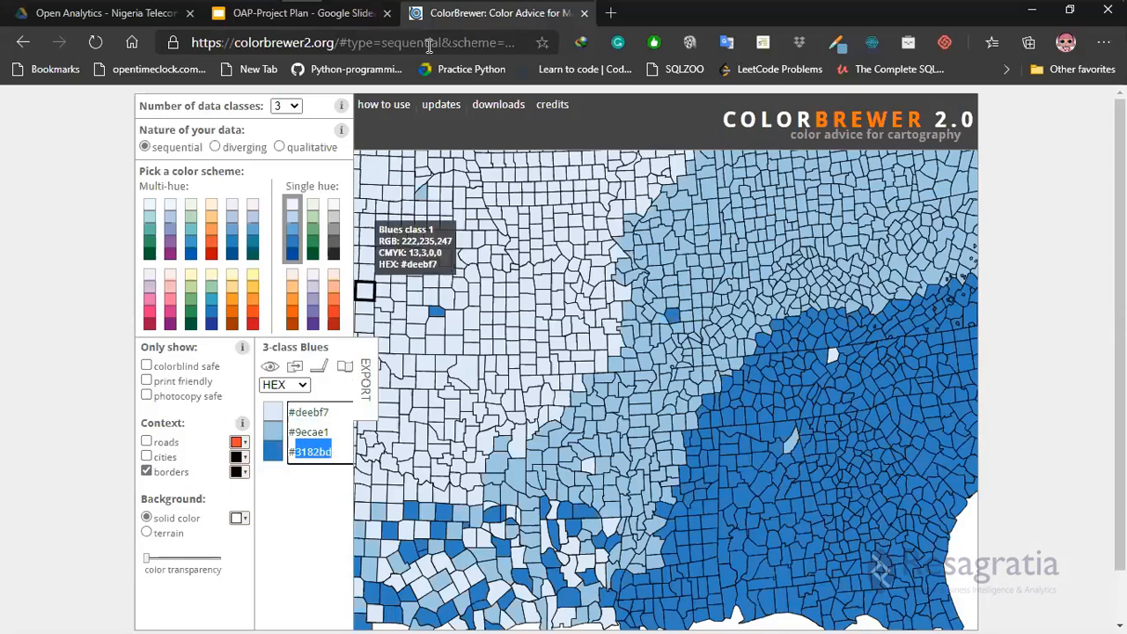
pyautogui.moveTo(652, 12)
pyautogui.click(694, 111)
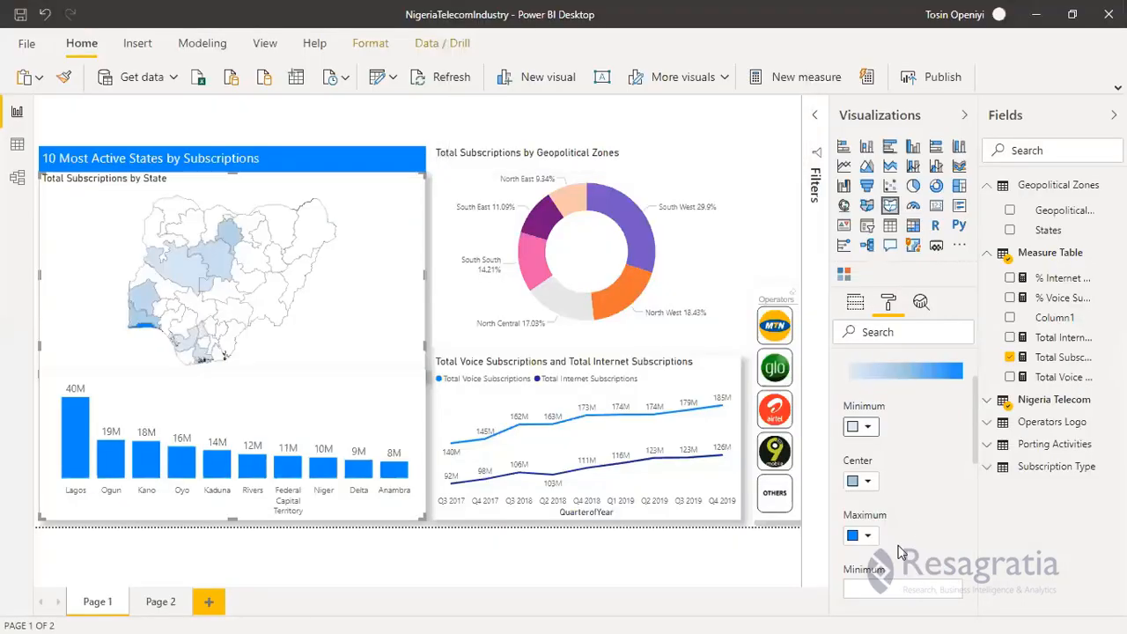
pyautogui.click(868, 536)
pyautogui.click(871, 488)
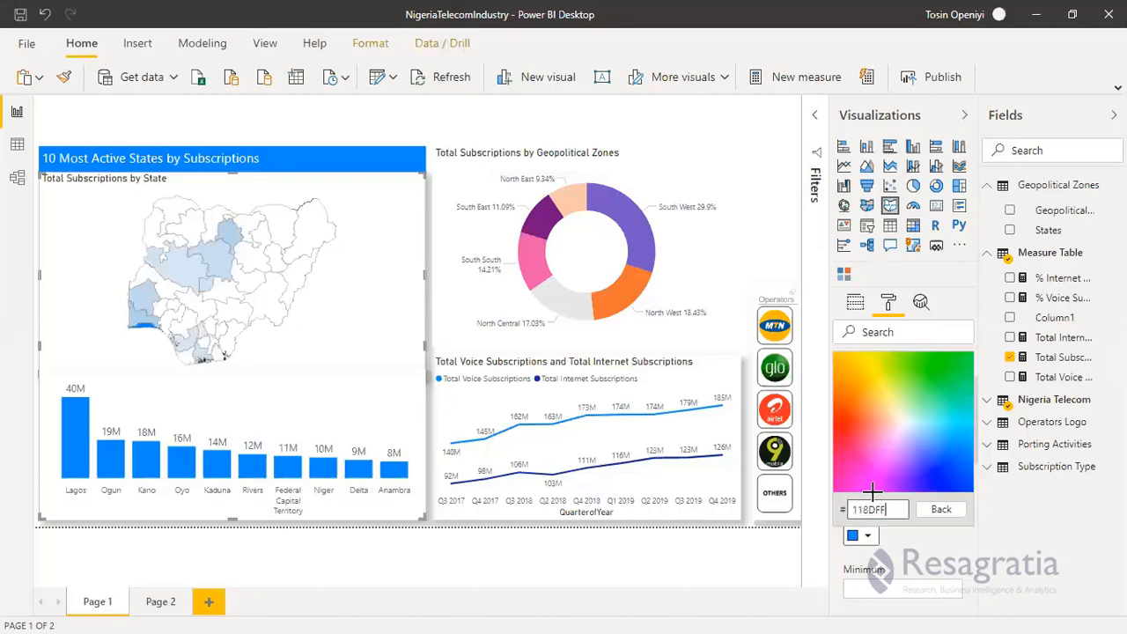
pyautogui.moveTo(872, 510); pyautogui.dragTo(851, 511)
pyautogui.write('0182da')
pyautogui.click(889, 542)
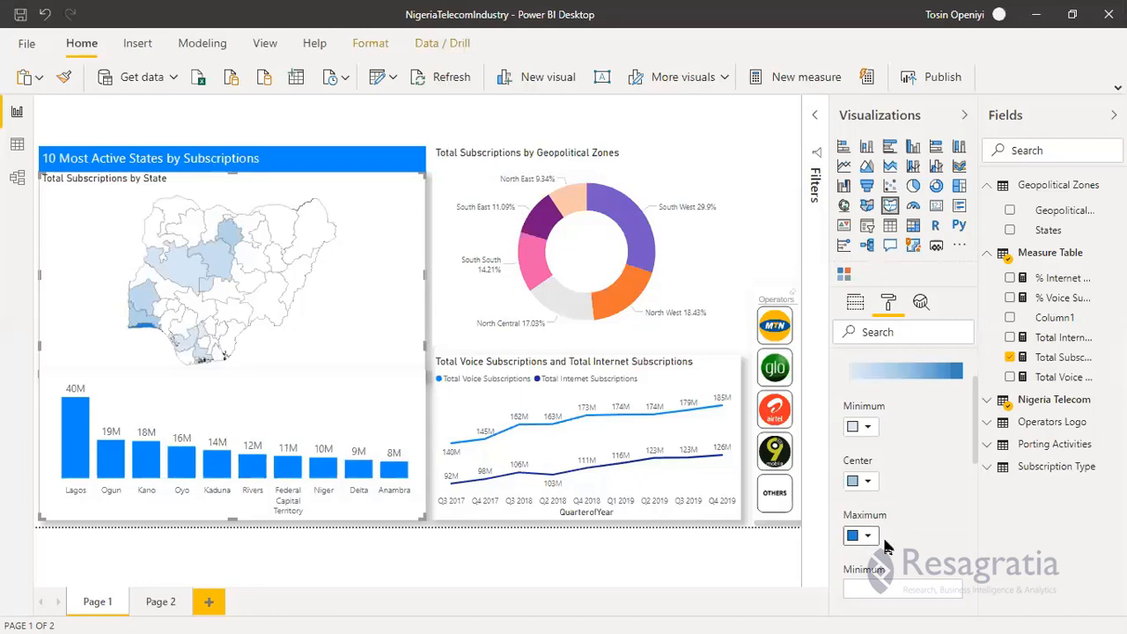
# Step: Turn off the title of the geopolitical zones donut chart and shorten the visual from its upper edge to leave room for a heading
pyautogui.click(184, 130)
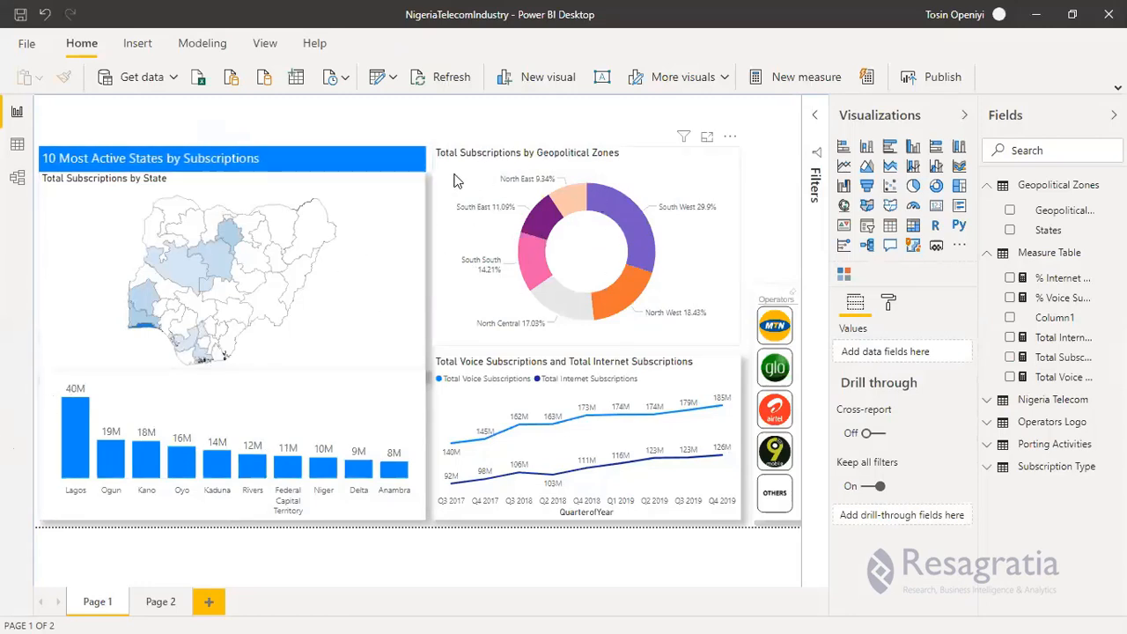
pyautogui.click(437, 280)
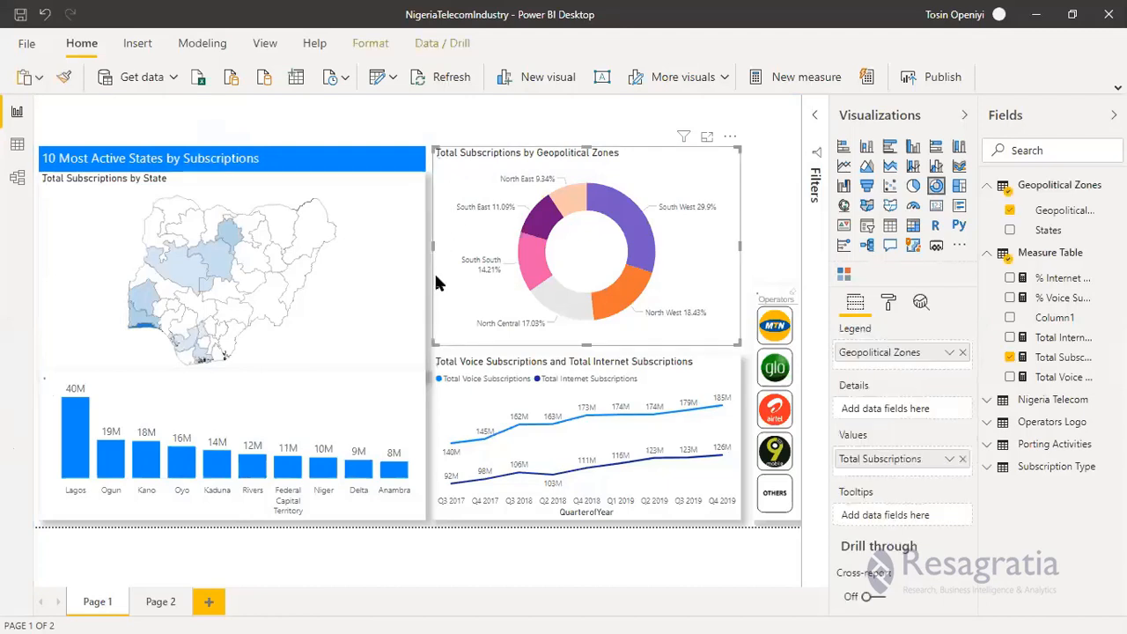
pyautogui.click(453, 365)
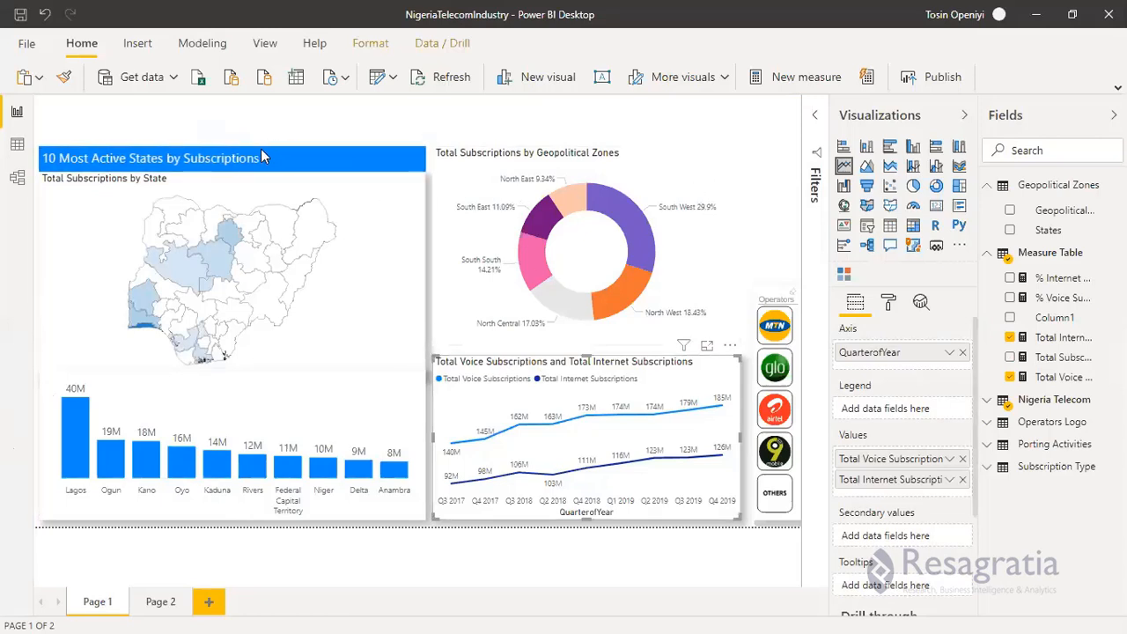
pyautogui.click(641, 173)
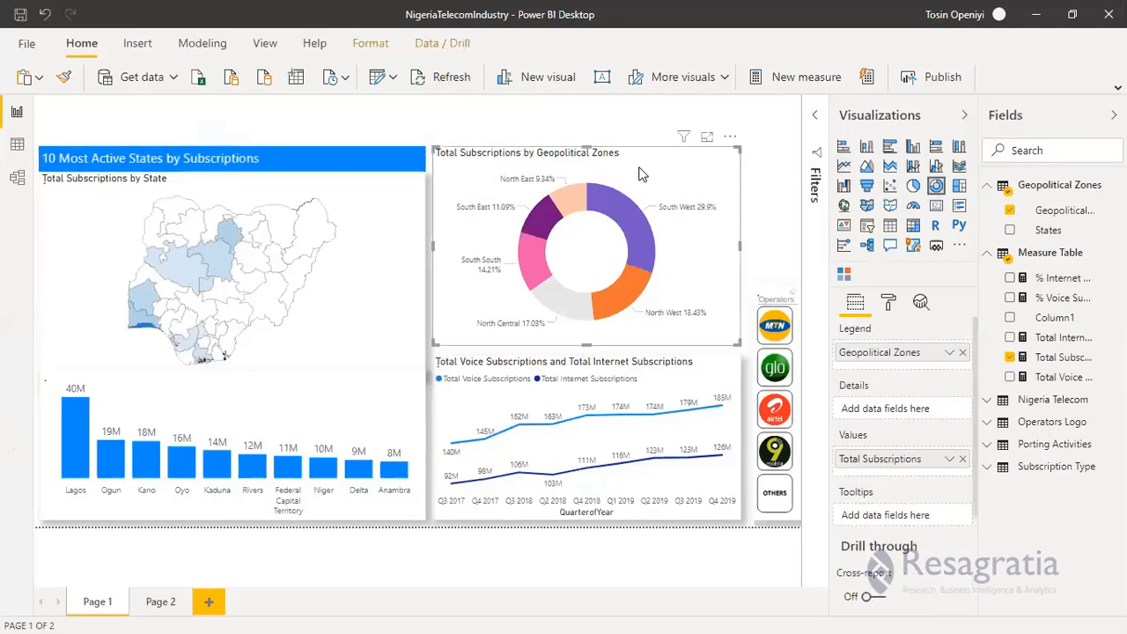
pyautogui.click(889, 304)
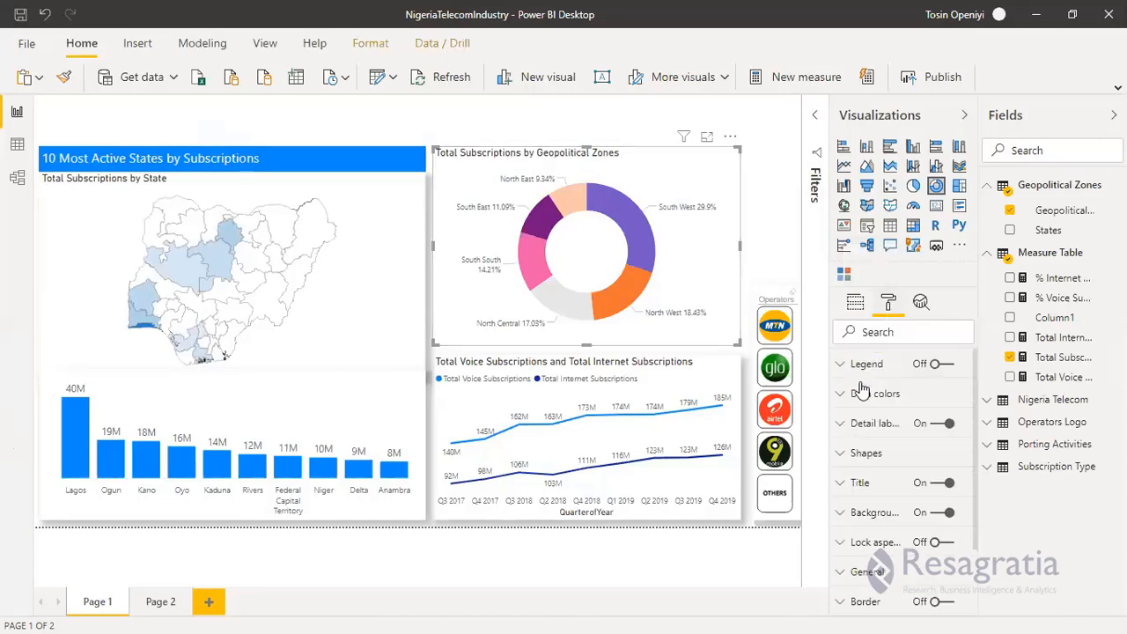
pyautogui.click(940, 486)
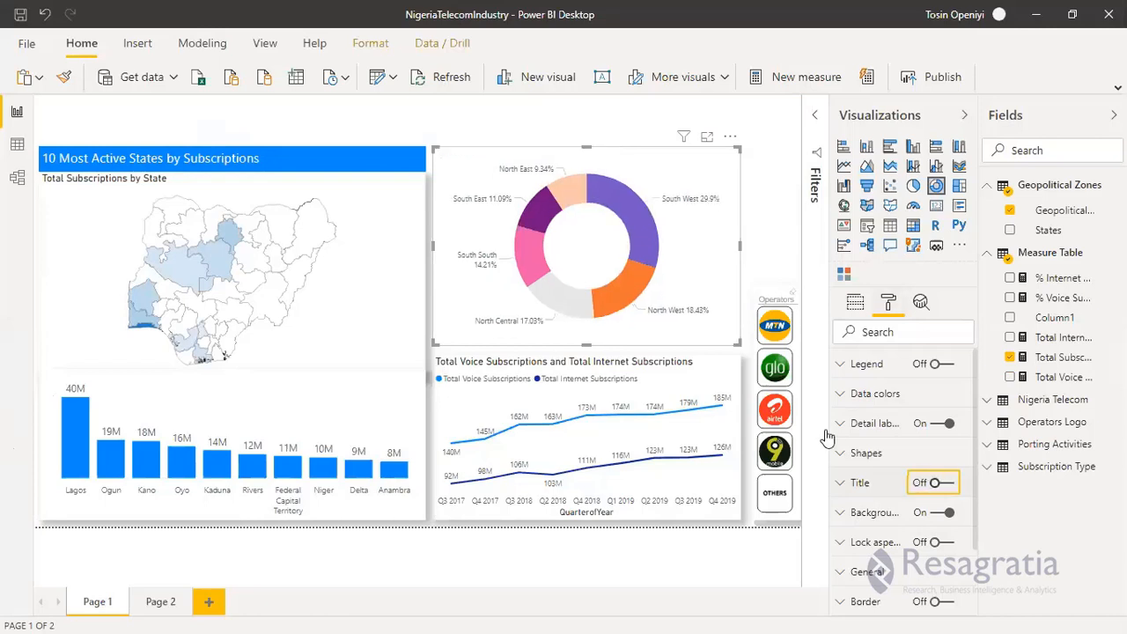
pyautogui.moveTo(585, 143); pyautogui.dragTo(590, 176)
# Step: Duplicate the blue "10 Most Active States by Subscriptions" heading text box, placing the copy at the page's upper left
pyautogui.click(270, 155)
pyautogui.click(281, 153)
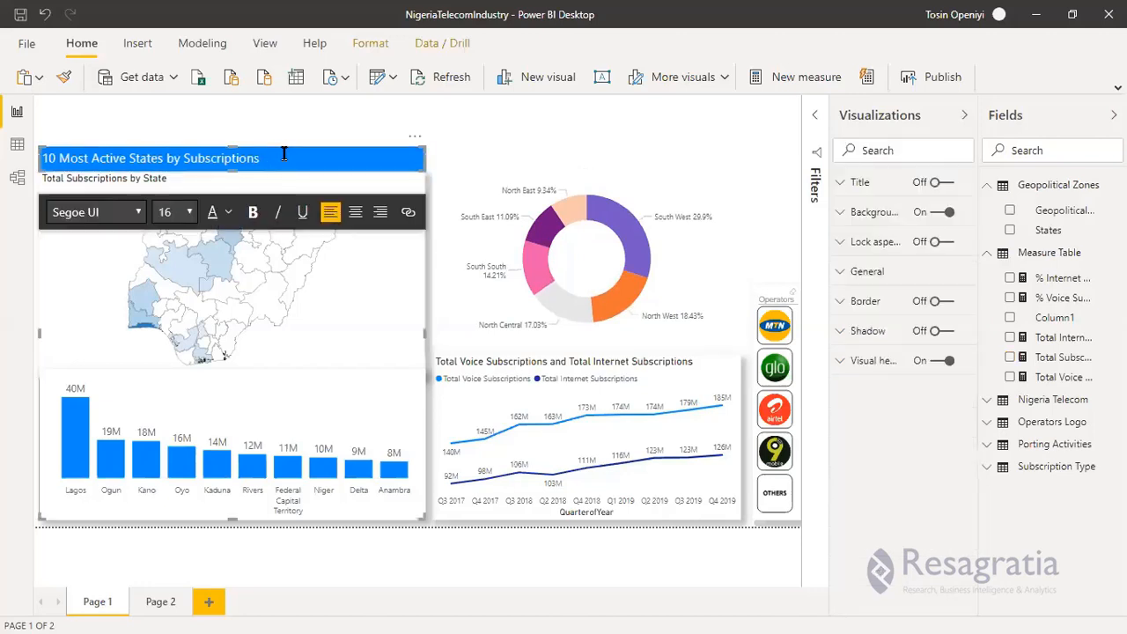
pyautogui.click(322, 147)
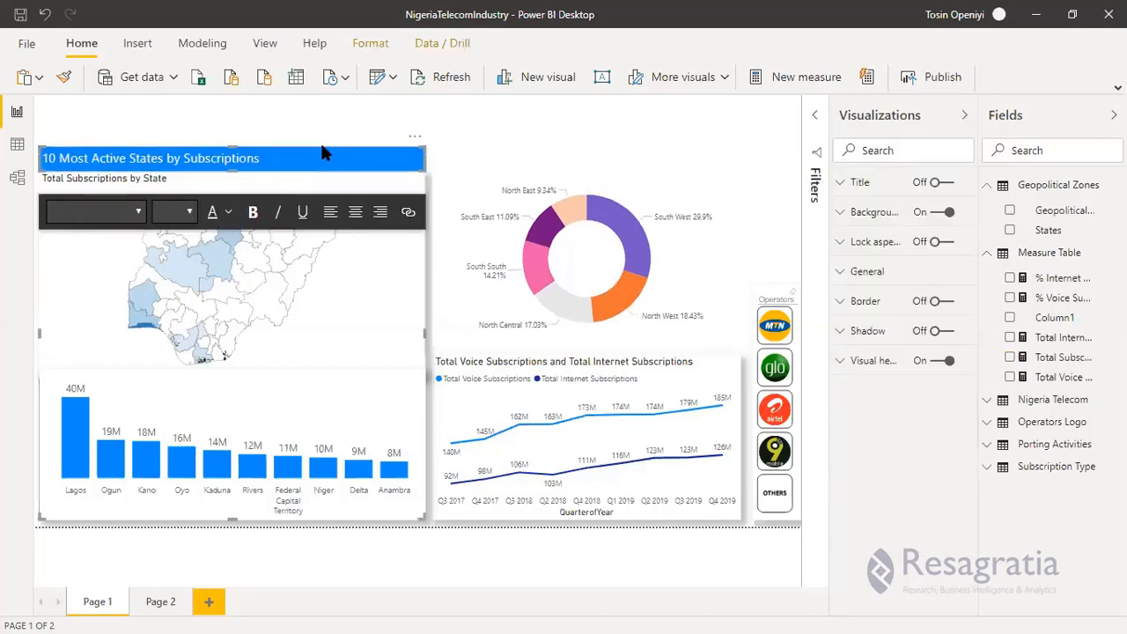
pyautogui.moveTo(323, 153); pyautogui.dragTo(301, 116)
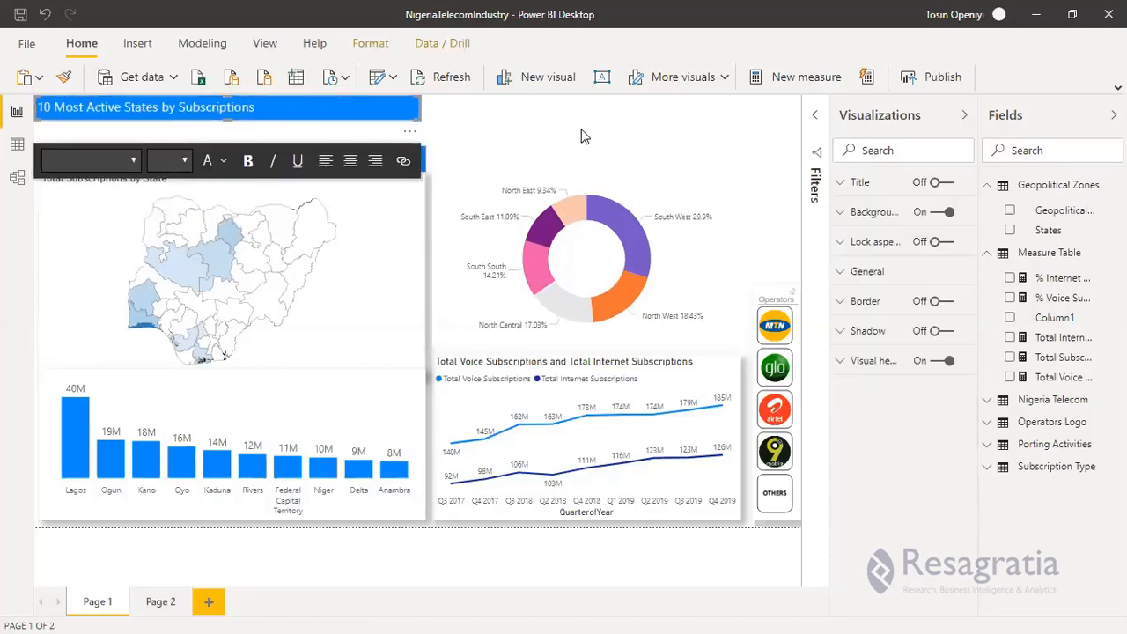
pyautogui.click(444, 112)
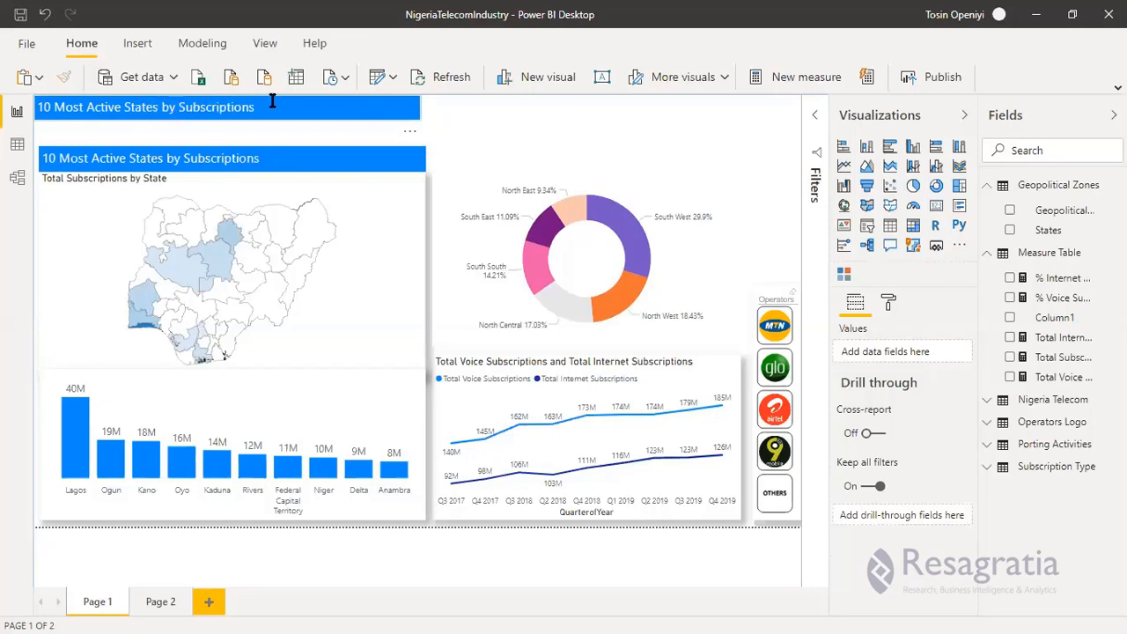
pyautogui.moveTo(255, 107); pyautogui.dragTo(88, 102)
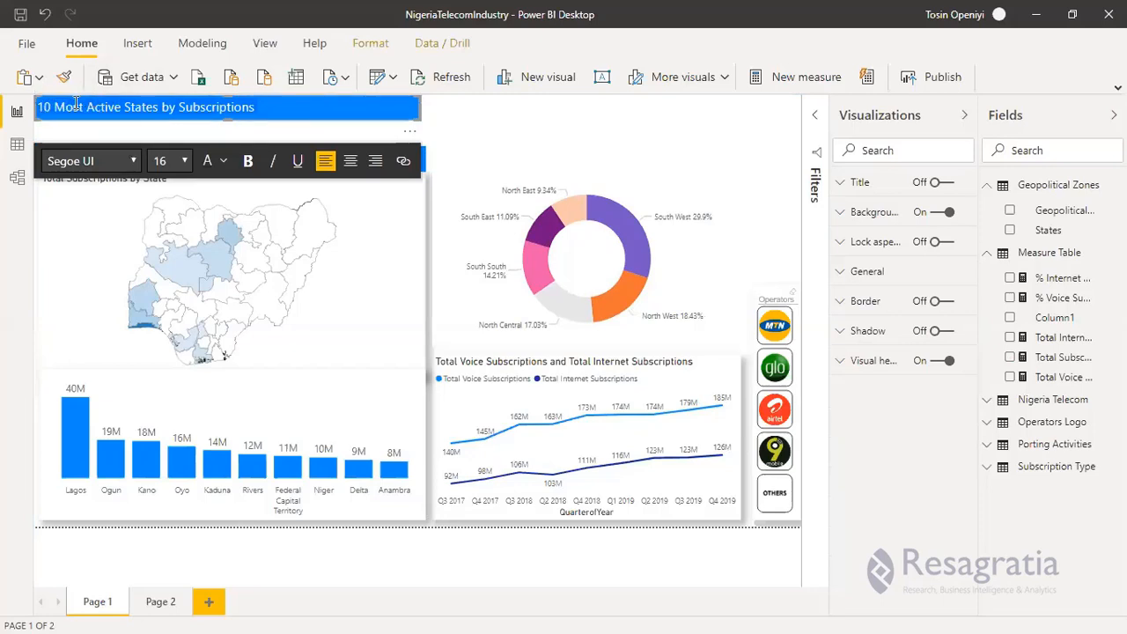
pyautogui.press('Delete')
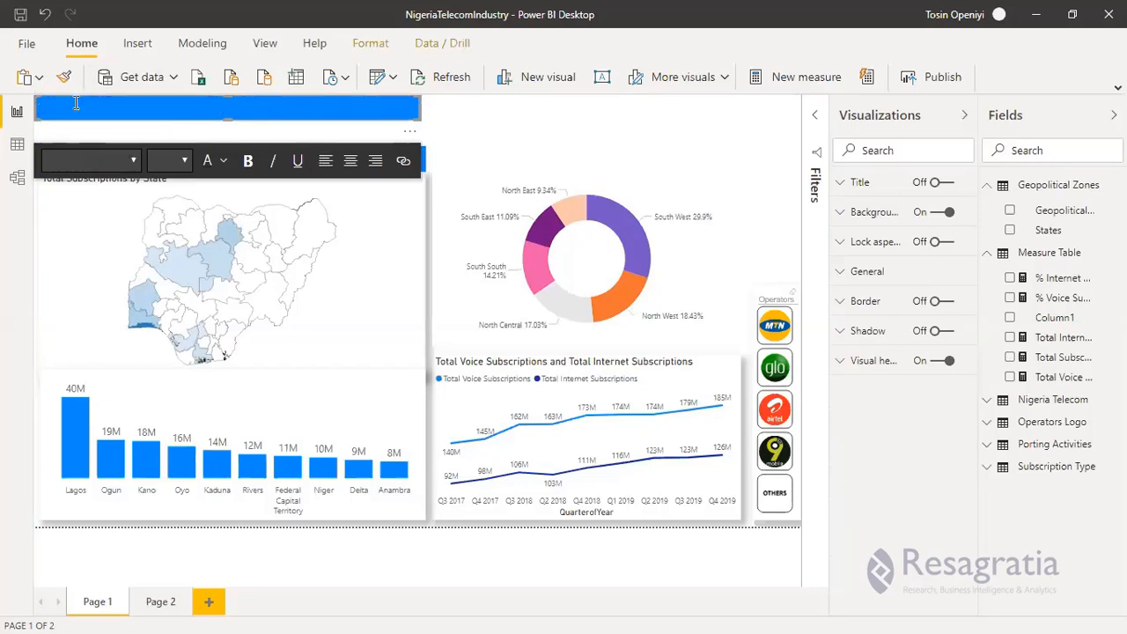
pyautogui.hotkey('ctrl', 'z')
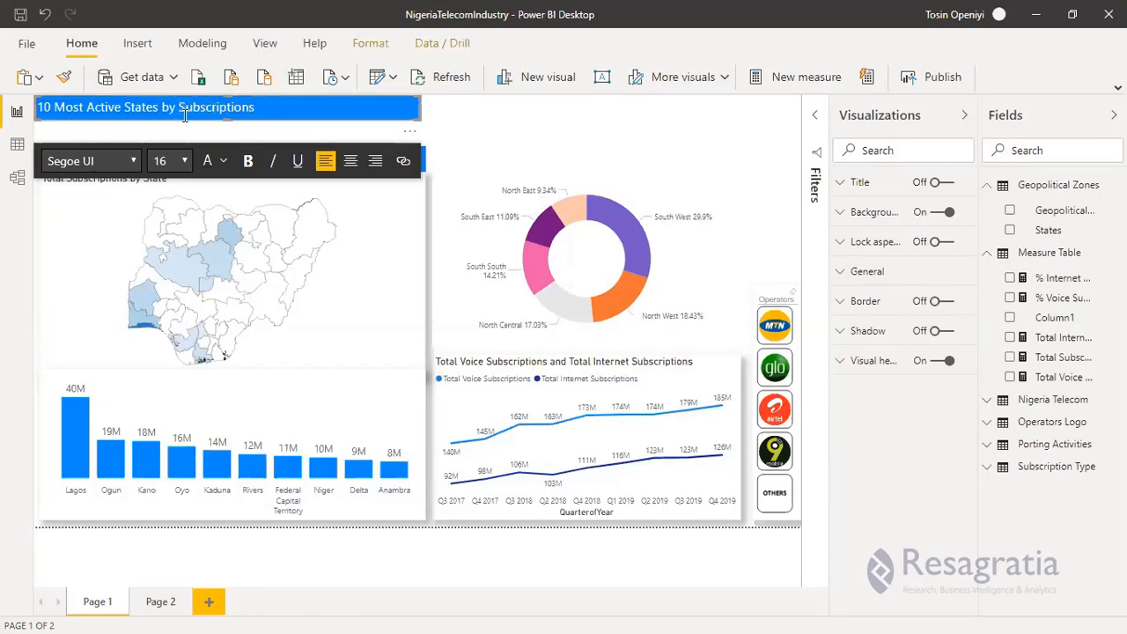
# Step: Change the copied heading's text to "Total Subscriptions by Geopolitical Zones"
pyautogui.press('BackSpace')
pyautogui.press('BackSpace')
pyautogui.press('BackSpace')
pyautogui.press('BackSpace')
pyautogui.press('BackSpace')
pyautogui.press('BackSpace')
pyautogui.press('BackSpace')
pyautogui.press('BackSpace')
pyautogui.press('BackSpace')
pyautogui.press('BackSpace')
pyautogui.press('BackSpace')
pyautogui.press('BackSpace')
pyautogui.press('BackSpace')
pyautogui.press('BackSpace')
pyautogui.press('BackSpace')
pyautogui.press('BackSpace')
pyautogui.press('BackSpace')
pyautogui.press('BackSpace')
pyautogui.press('BackSpace')
pyautogui.press('BackSpace')
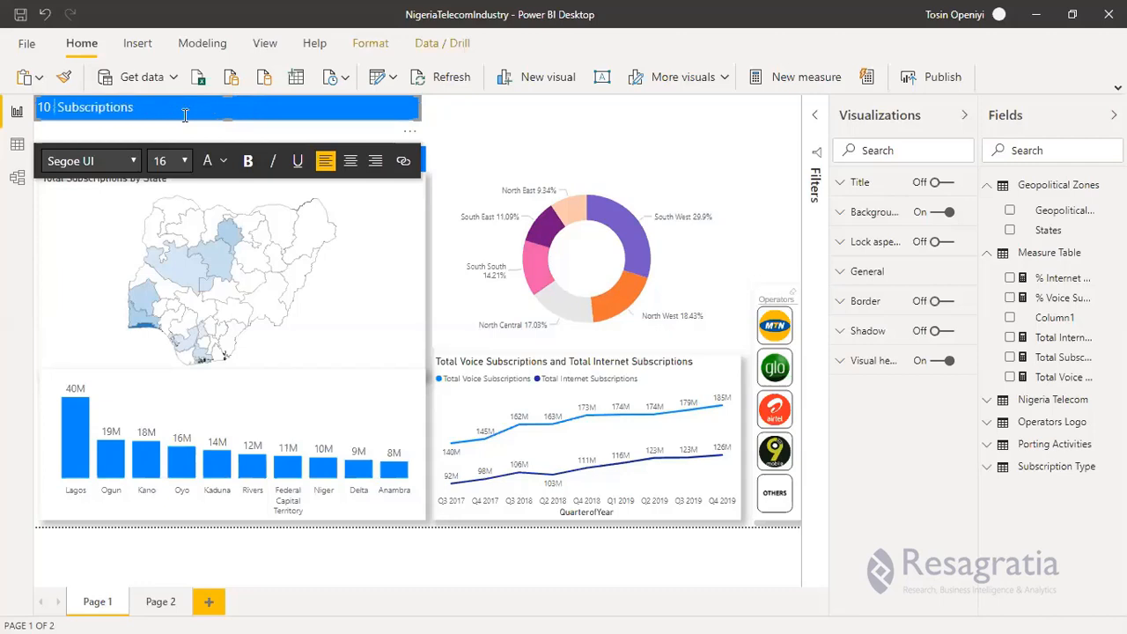
pyautogui.write('Tot')
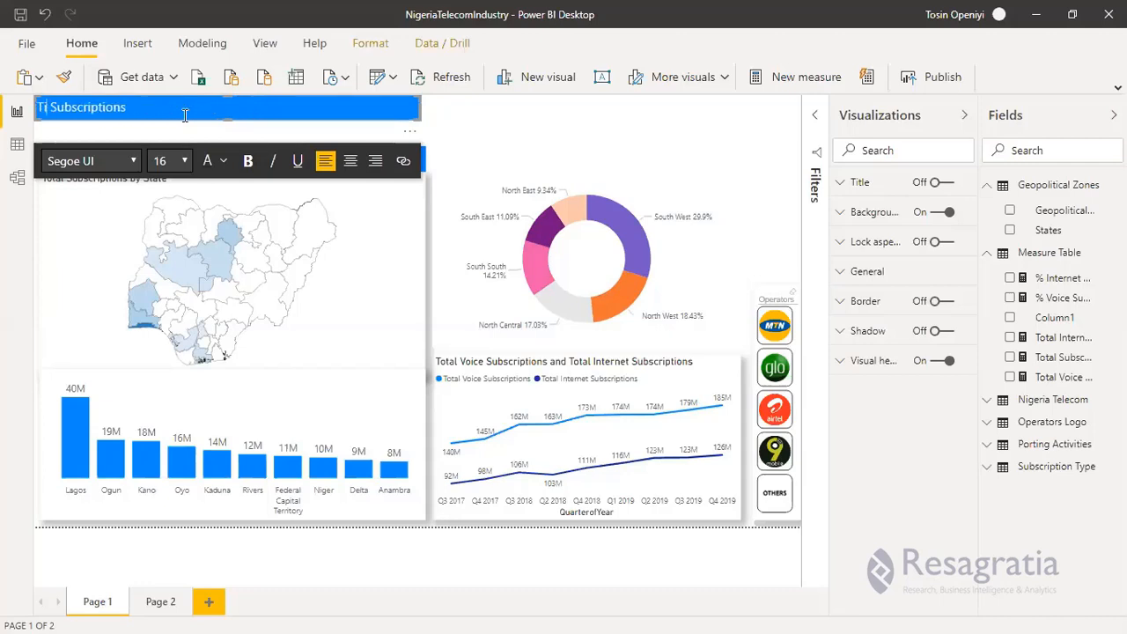
pyautogui.write('al')
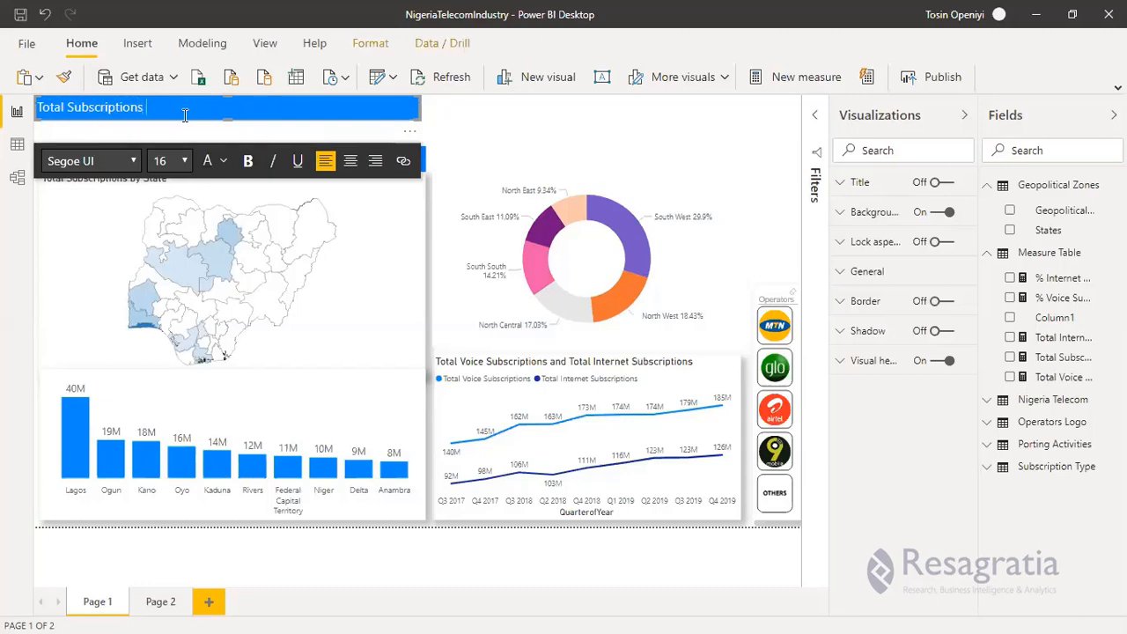
pyautogui.write('Geopolitical Zones')
# Step: Swap the donut chart and the voice and internet line chart, so the line chart sits above the donut
pyautogui.click(565, 164)
pyautogui.click(638, 189)
pyautogui.moveTo(637, 188); pyautogui.dragTo(250, 243)
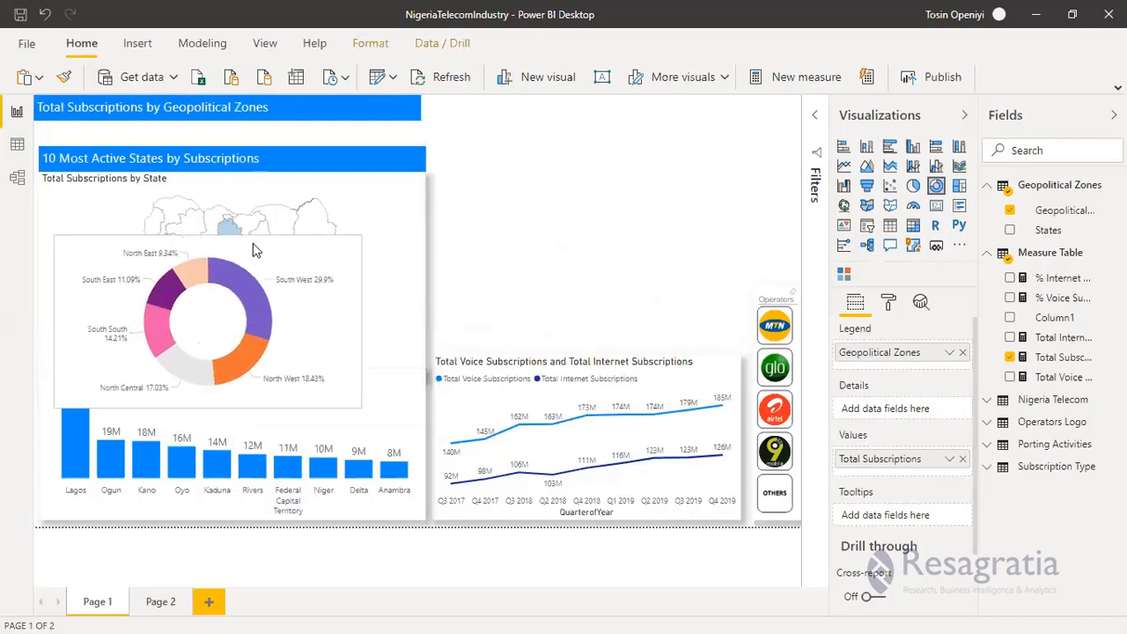
pyautogui.click(545, 368)
pyautogui.moveTo(546, 368); pyautogui.dragTo(540, 176)
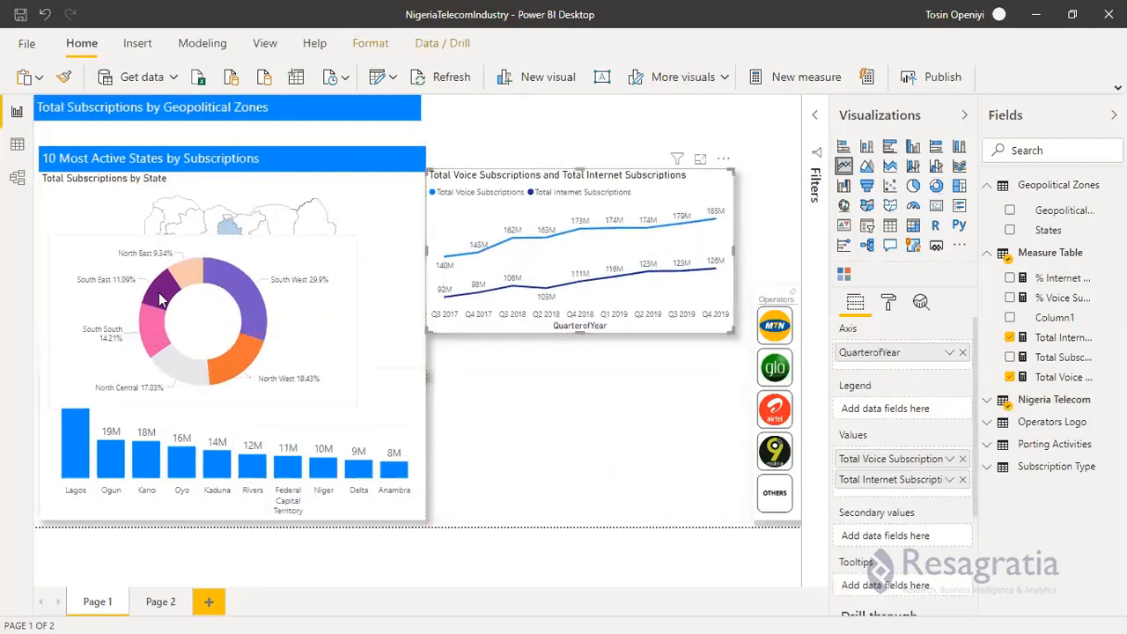
pyautogui.click(188, 263)
pyautogui.moveTo(197, 249); pyautogui.dragTo(587, 358)
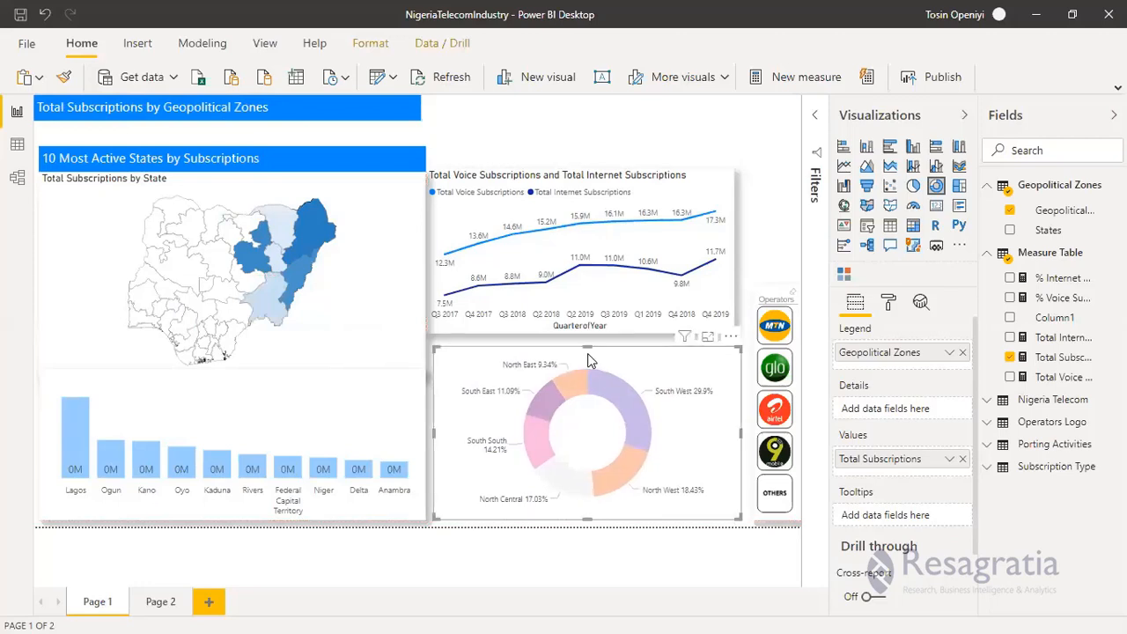
# Step: Clear the zone highlight on the donut chart and turn on its shadow
pyautogui.click(626, 356)
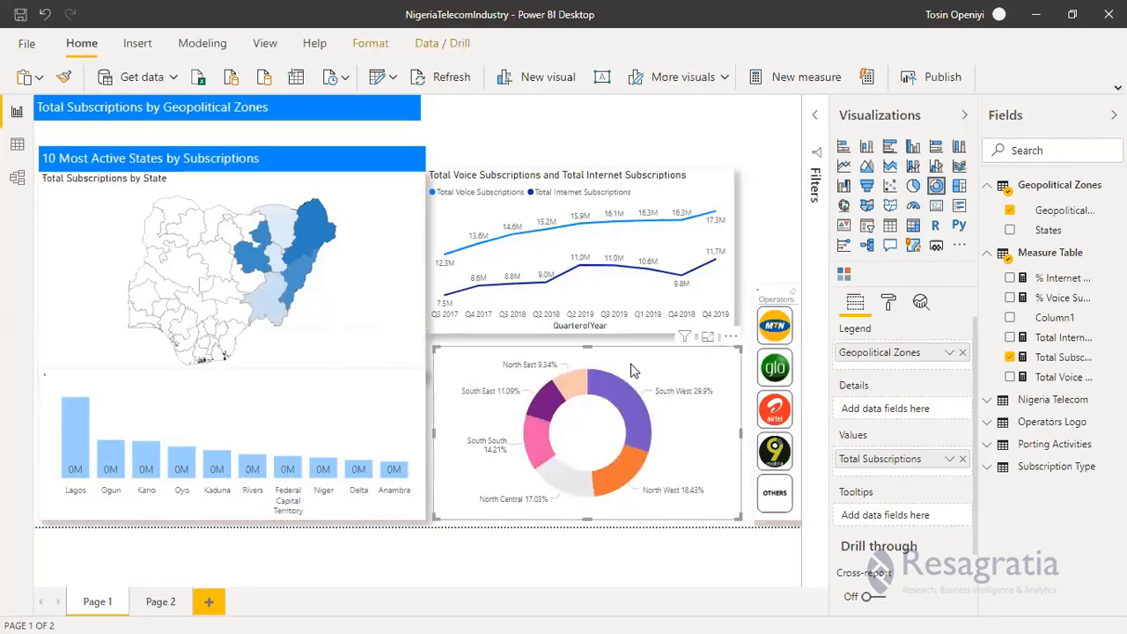
pyautogui.click(888, 301)
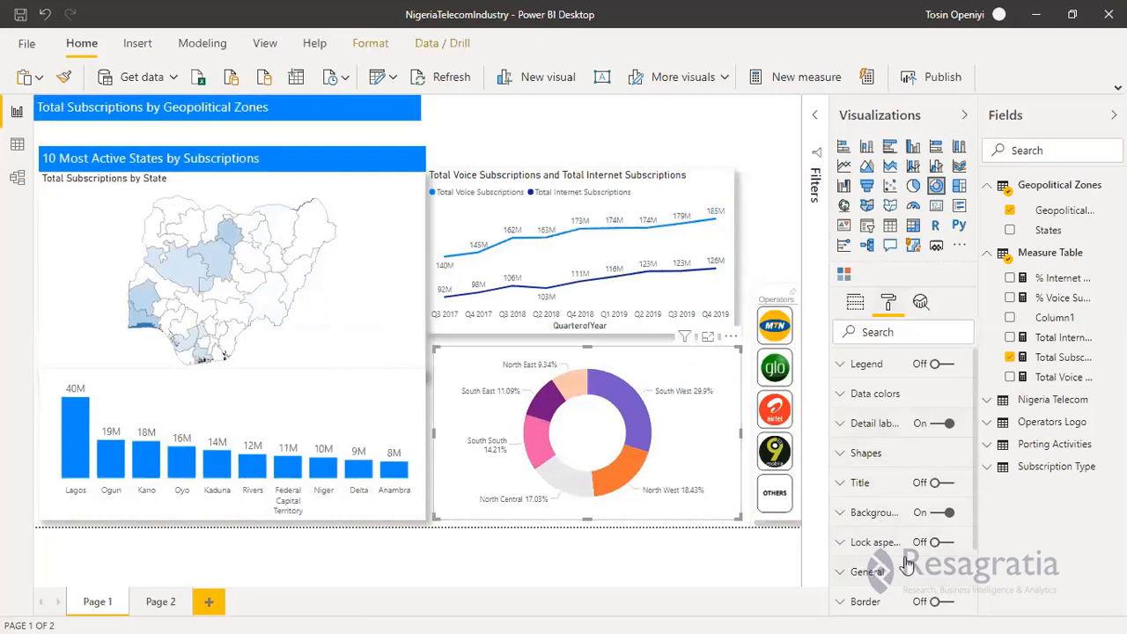
pyautogui.scroll(-2, 916, 537)
pyautogui.click(941, 548)
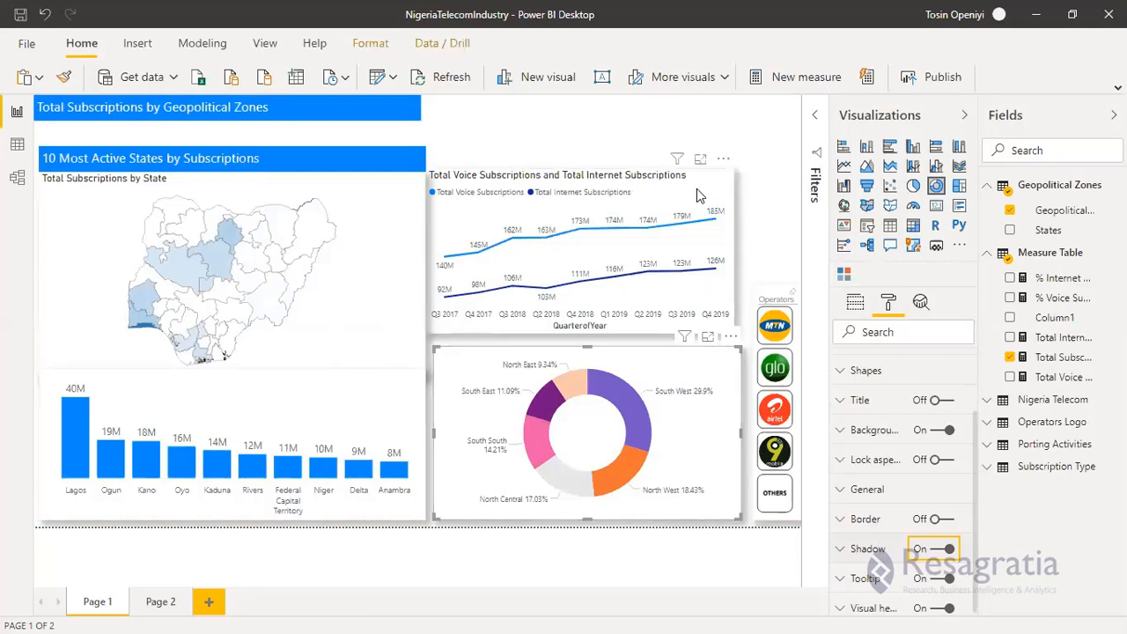
# Step: Move the line chart higher and place the "Total Subscriptions by Geopolitical Zones" heading directly above the donut chart, resized to the chart's width
pyautogui.click(602, 171)
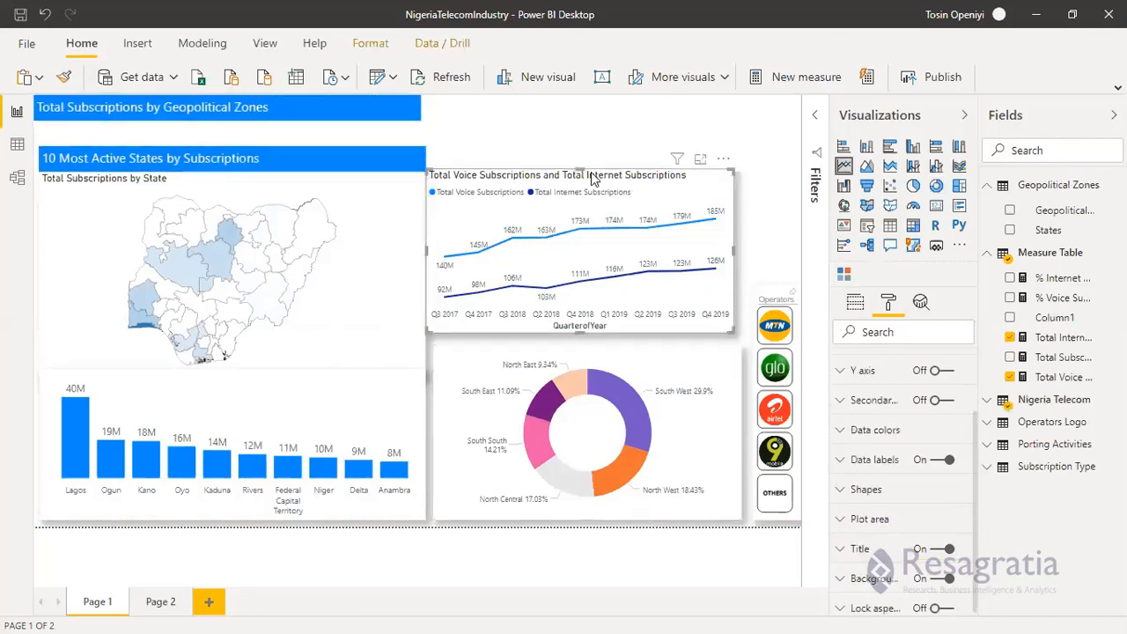
pyautogui.moveTo(604, 168); pyautogui.dragTo(623, 123)
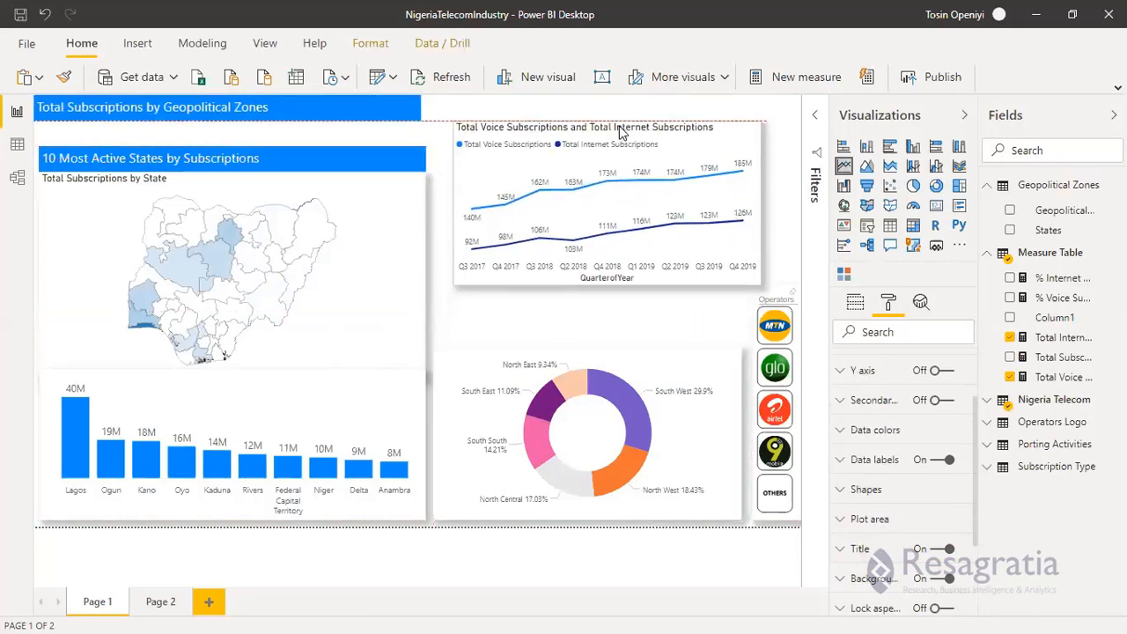
pyautogui.click(170, 102)
pyautogui.moveTo(164, 99); pyautogui.dragTo(595, 322)
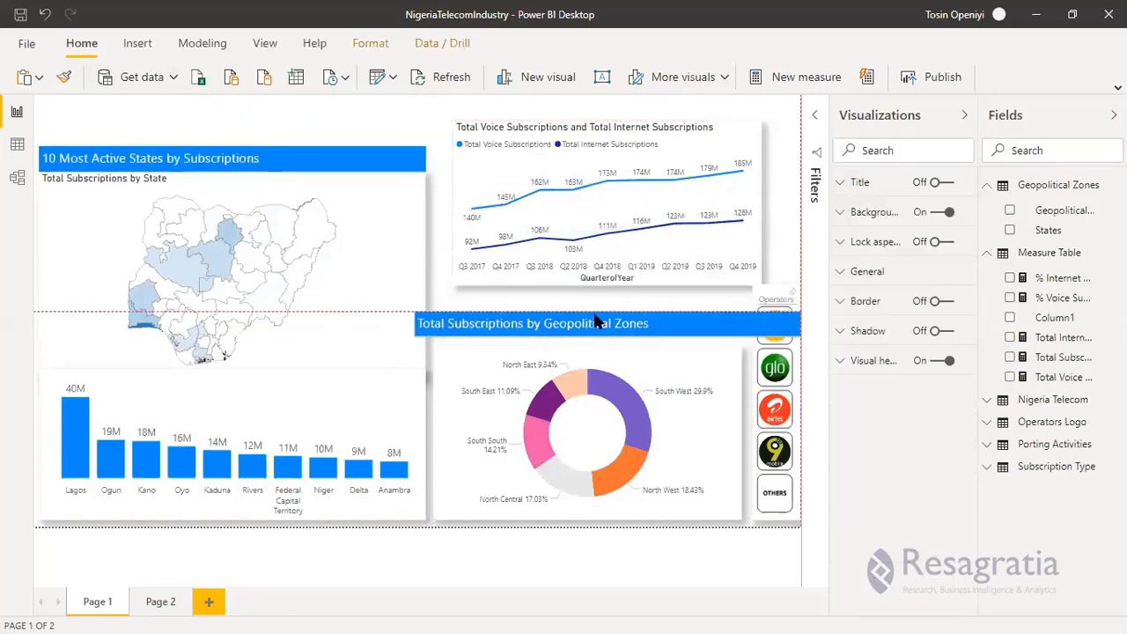
pyautogui.moveTo(472, 339); pyautogui.dragTo(437, 331)
pyautogui.moveTo(801, 339); pyautogui.dragTo(743, 346)
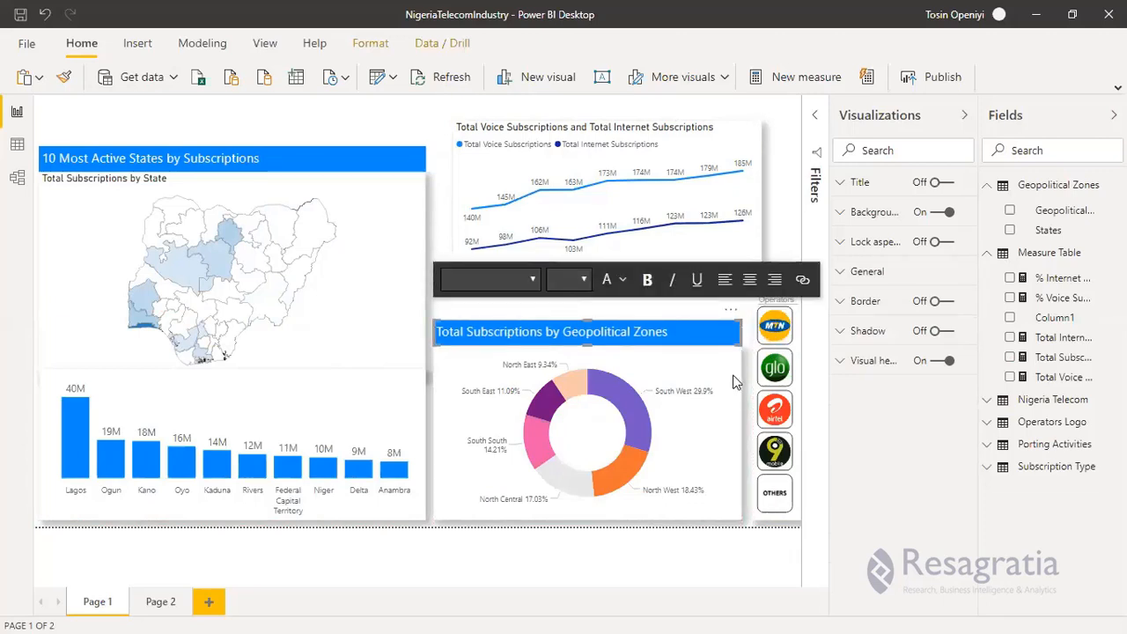
# Step: Group the "Total Subscriptions by Geopolitical Zones" heading with the donut chart
pyautogui.click(735, 381)
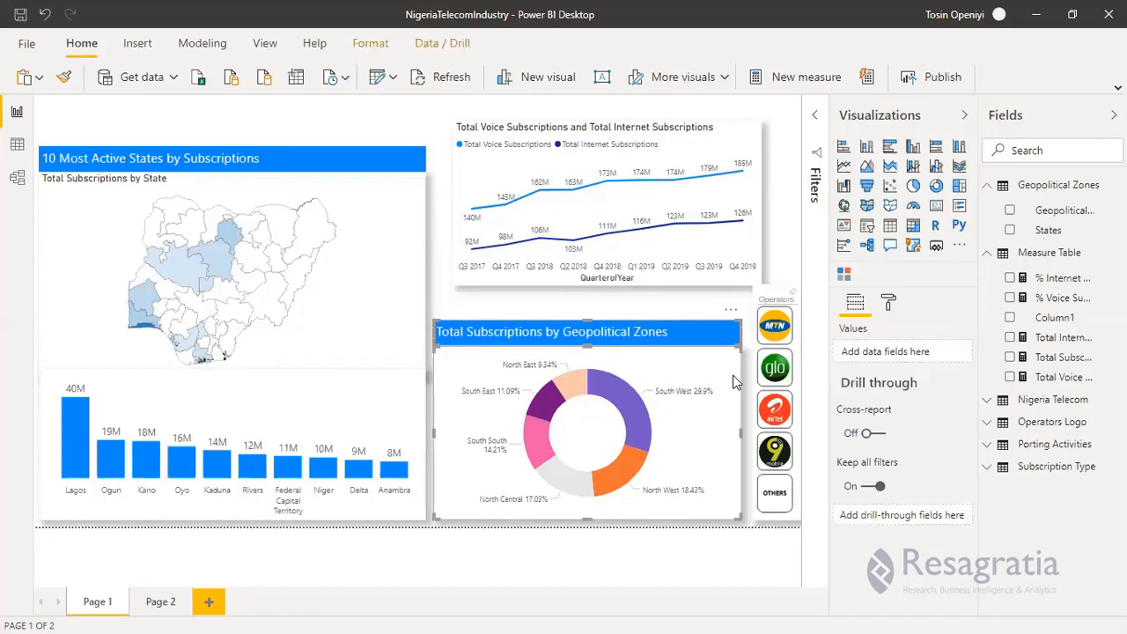
pyautogui.click(490, 309)
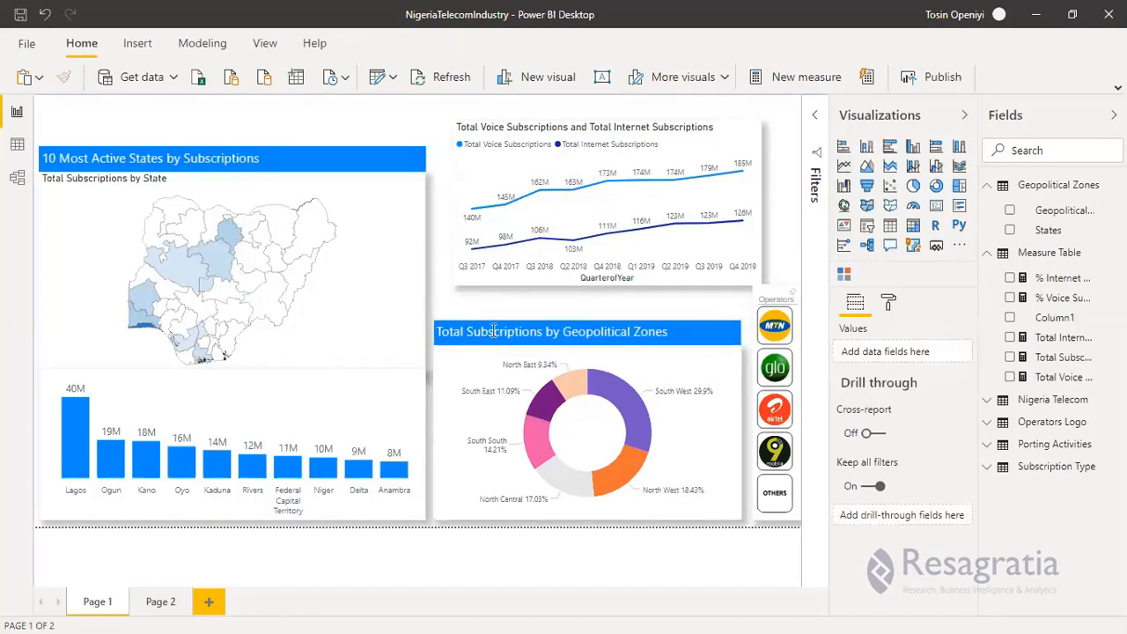
pyautogui.click(496, 322)
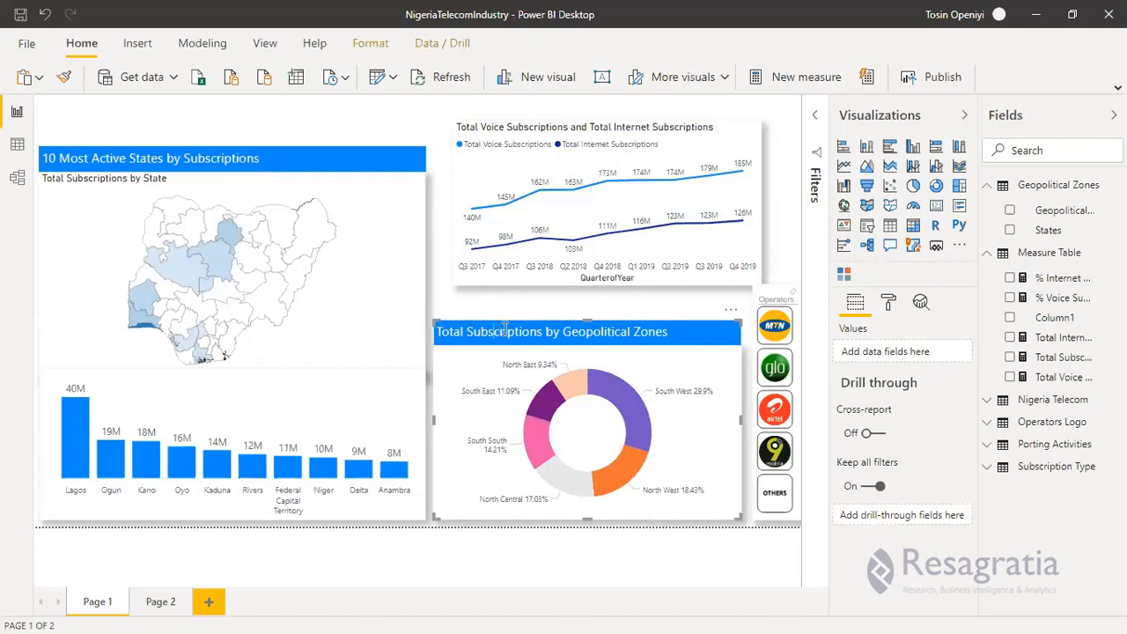
# Step: Duplicate the donut chart's heading text box and change the copy's text to "Total Voice and Internet Subscriptions"
pyautogui.click(505, 329)
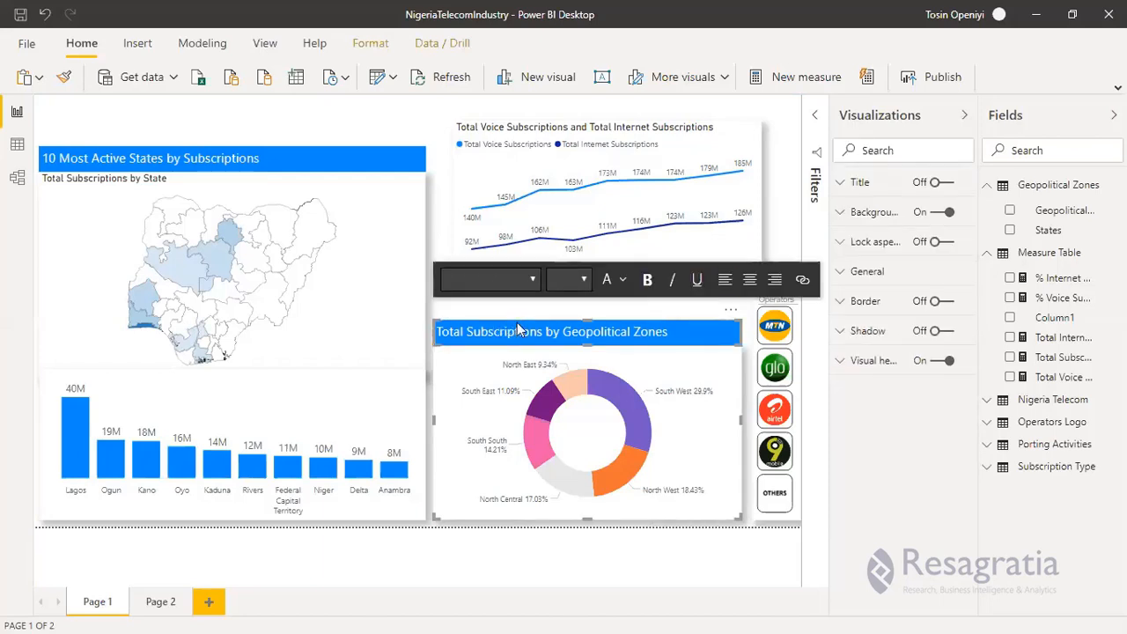
pyautogui.hotkey('ctrl', 'v')
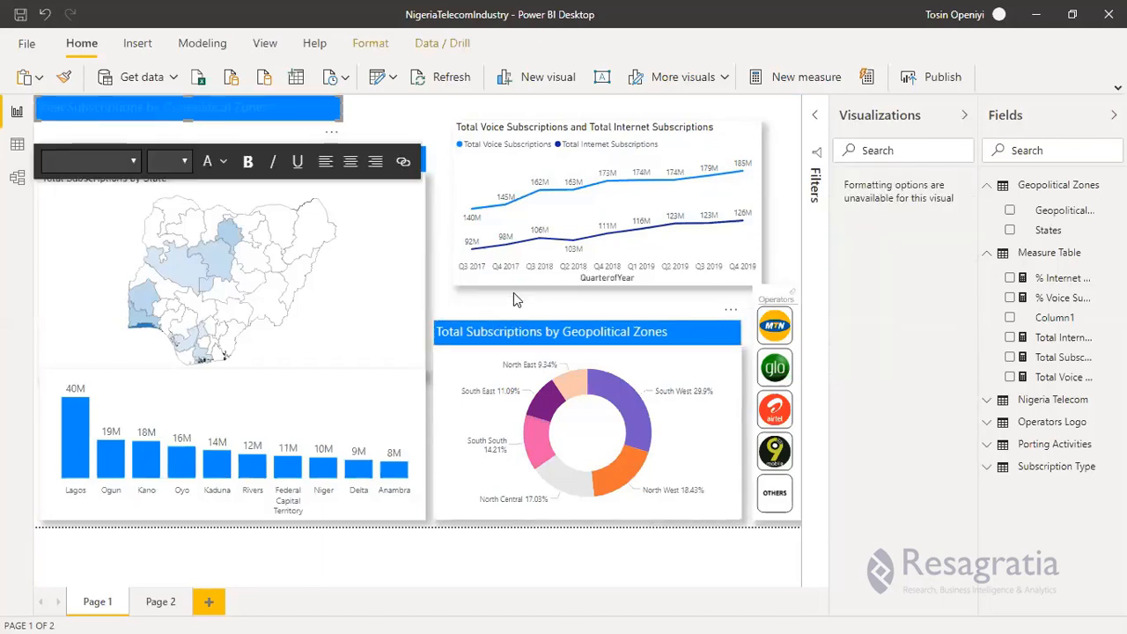
pyautogui.click(273, 106)
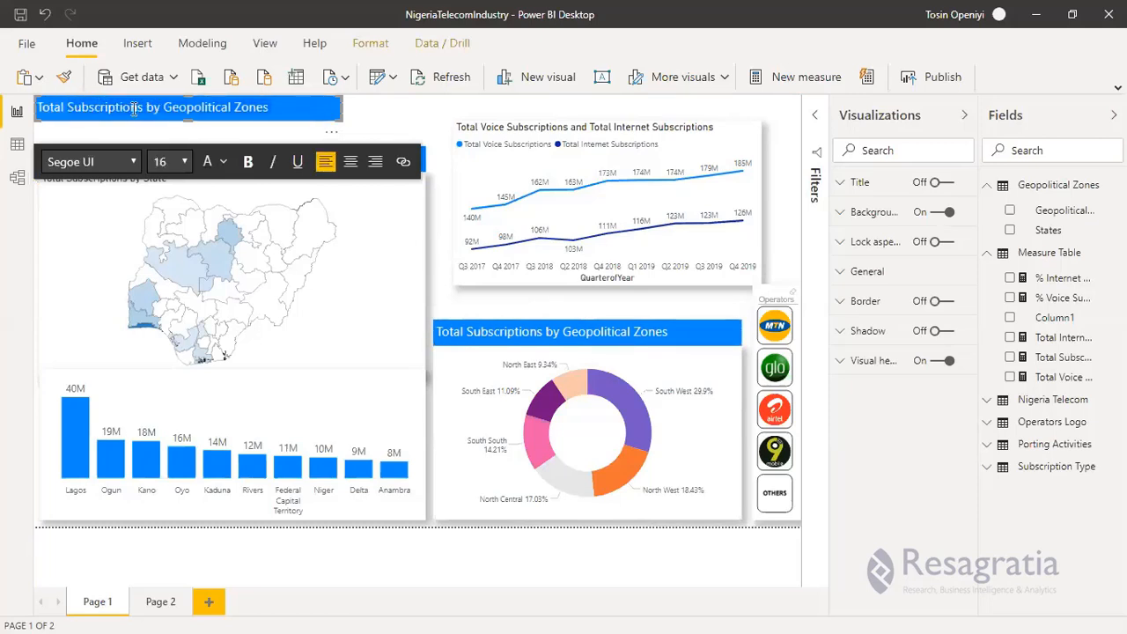
pyautogui.write('Voice and Internet Subscriptions')
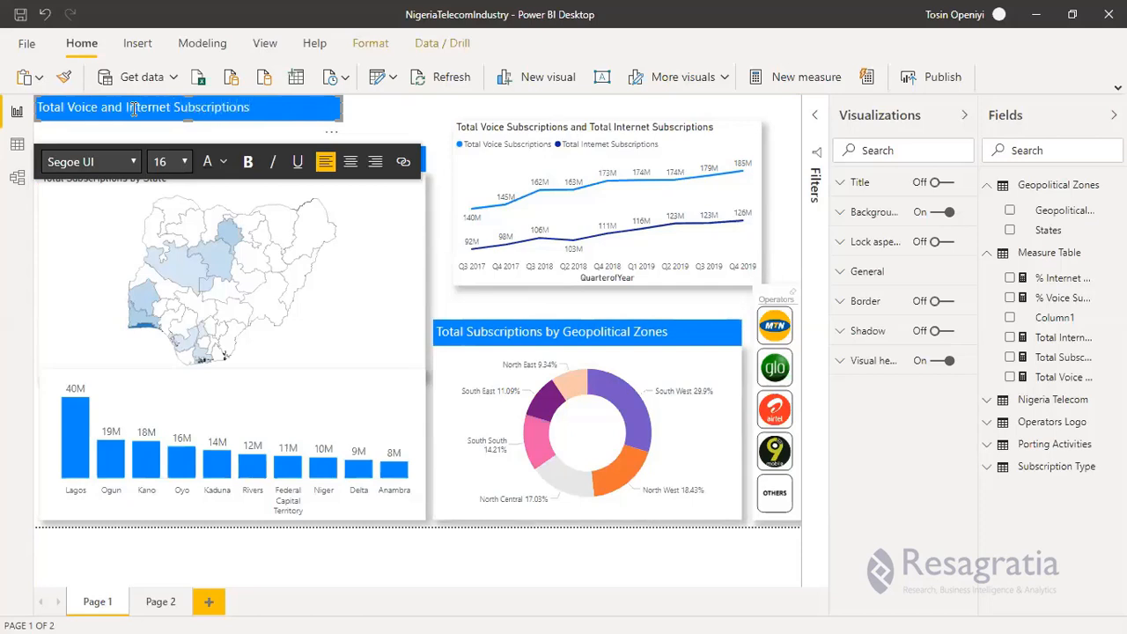
# Step: Turn off the built-in title of the voice and internet subscriptions line chart
pyautogui.click(678, 141)
pyautogui.scroll(-4, 916, 528)
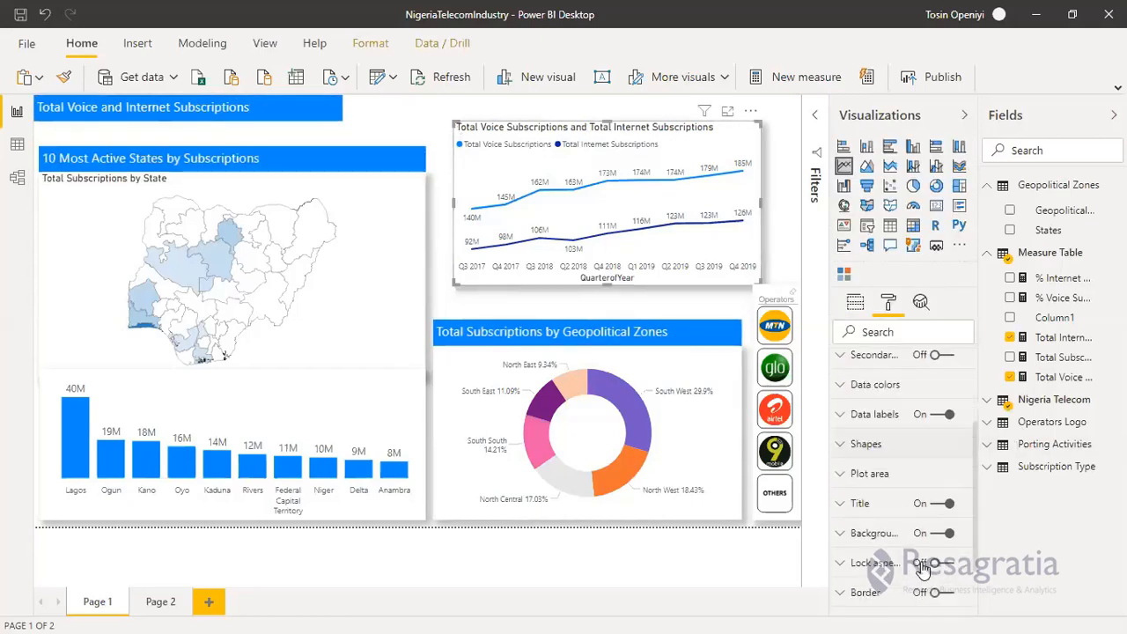
pyautogui.click(940, 466)
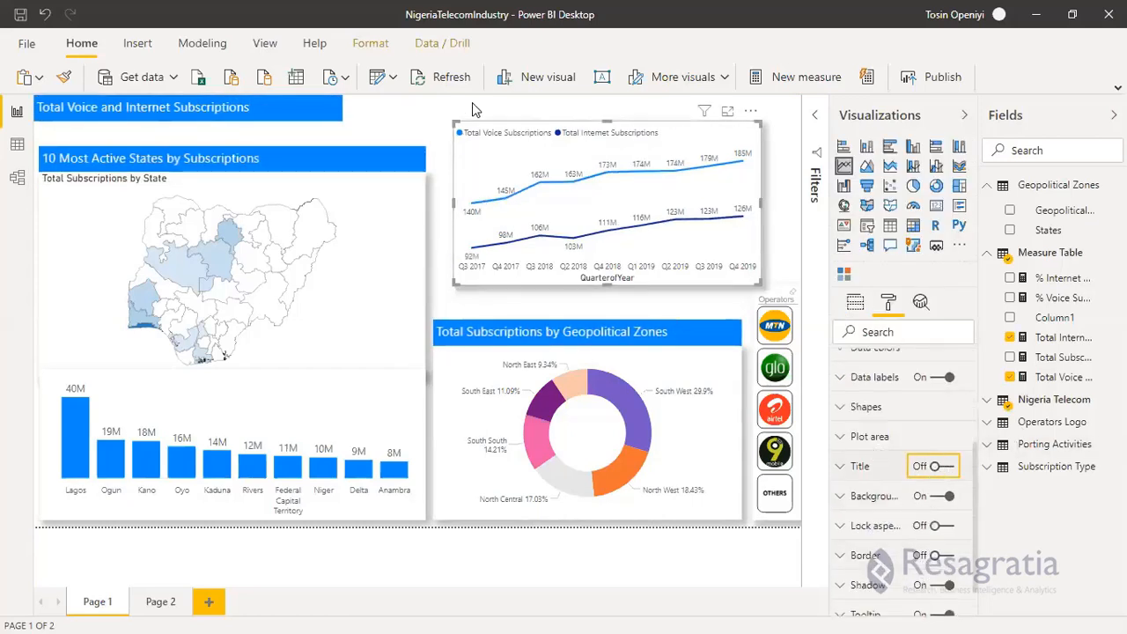
# Step: Place the line chart directly above the donut chart's heading at matching width, and turn off its X-axis title
pyautogui.moveTo(513, 130); pyautogui.dragTo(442, 173)
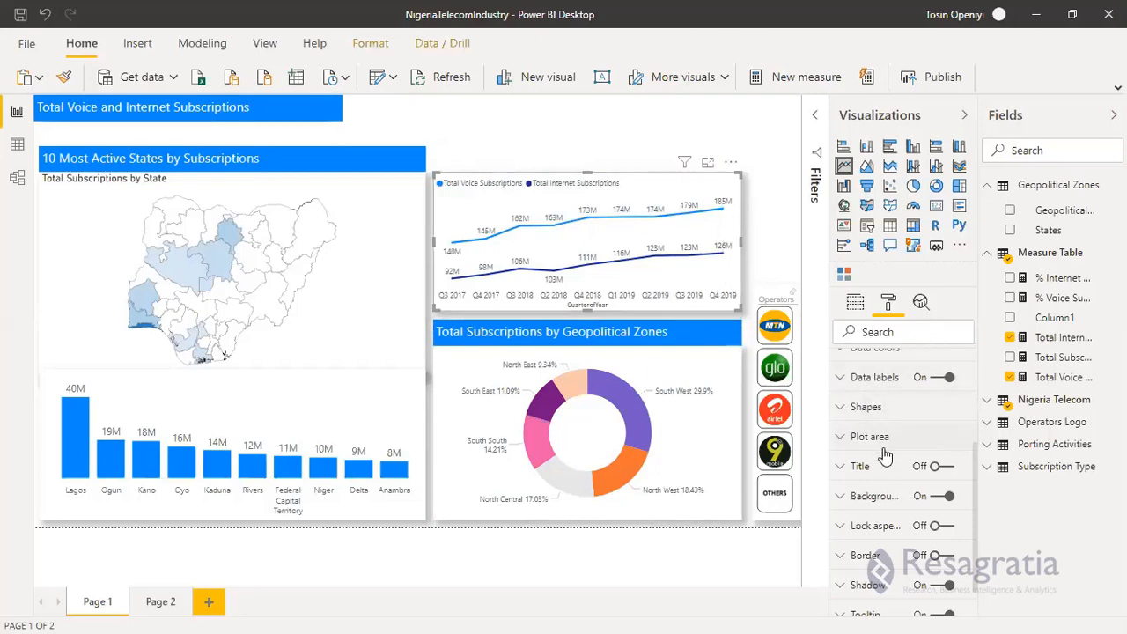
pyautogui.scroll(2, 880, 456)
pyautogui.scroll(2, 859, 431)
pyautogui.click(858, 429)
pyautogui.scroll(-4, 937, 471)
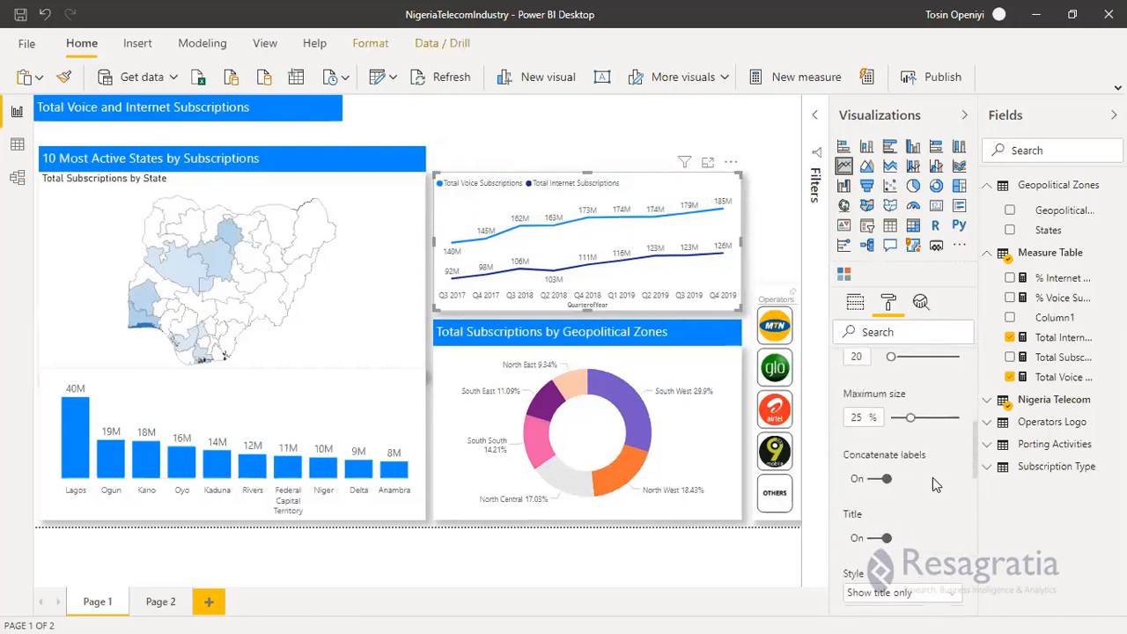
pyautogui.click(880, 538)
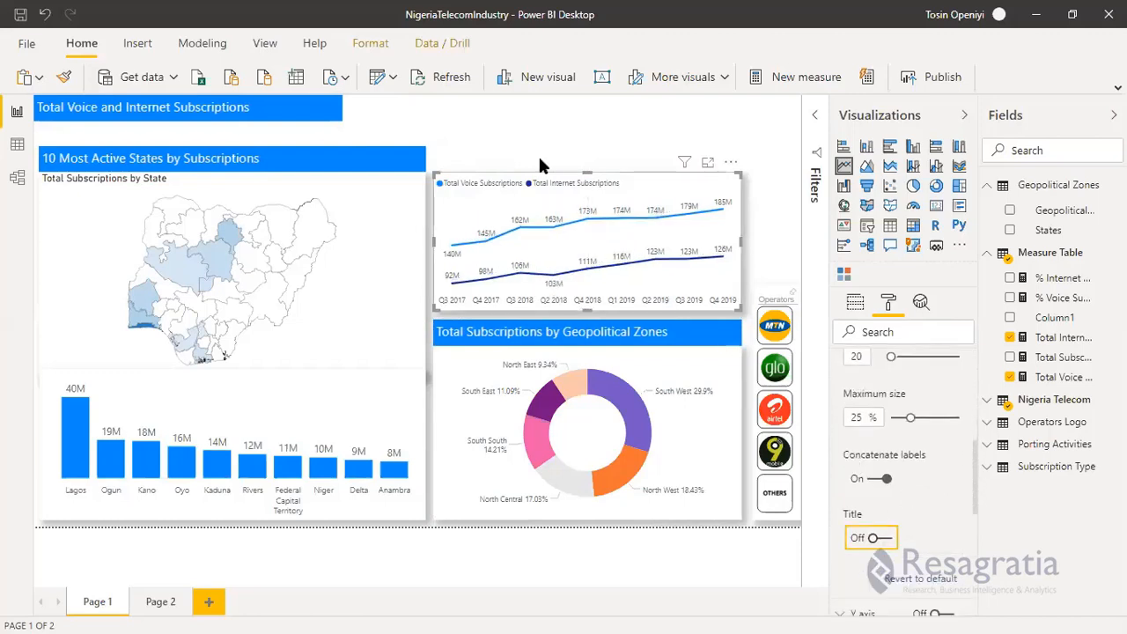
# Step: Move the "Total Voice and Internet Subscriptions" heading directly above the line chart, aligned with the chart's edges
pyautogui.click(375, 135)
pyautogui.click(224, 100)
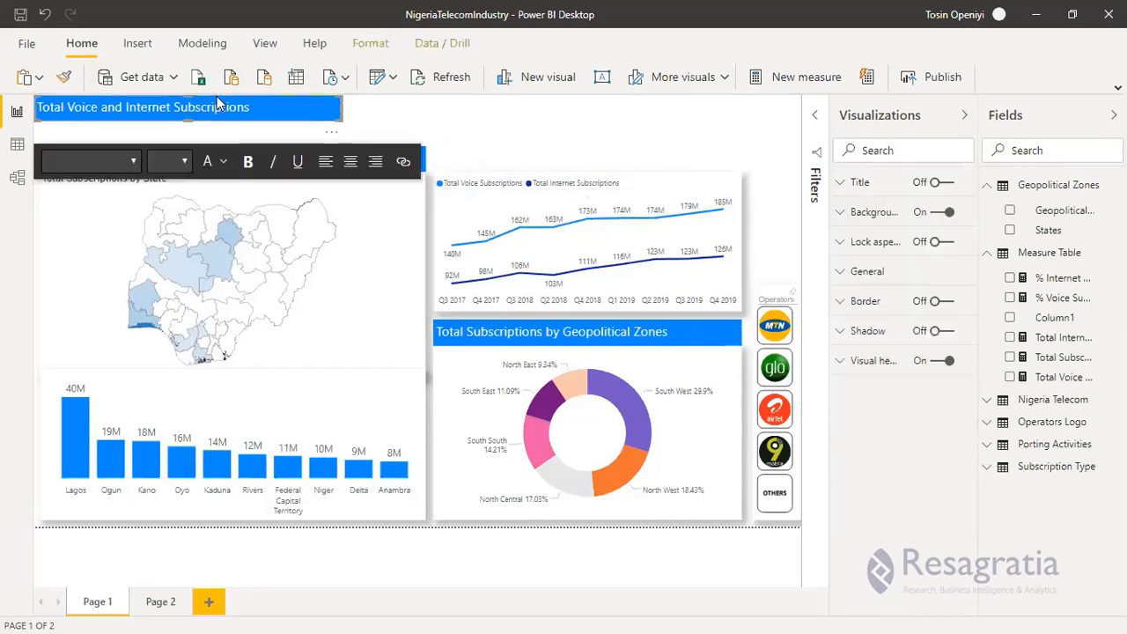
pyautogui.moveTo(310, 113); pyautogui.dragTo(619, 155)
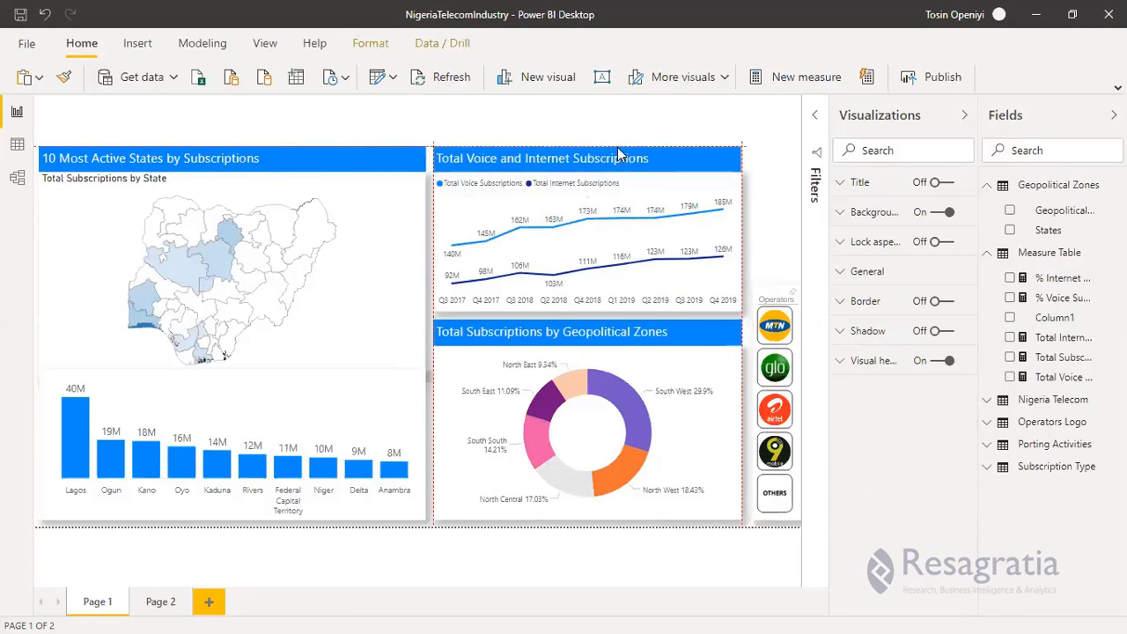
pyautogui.click(702, 128)
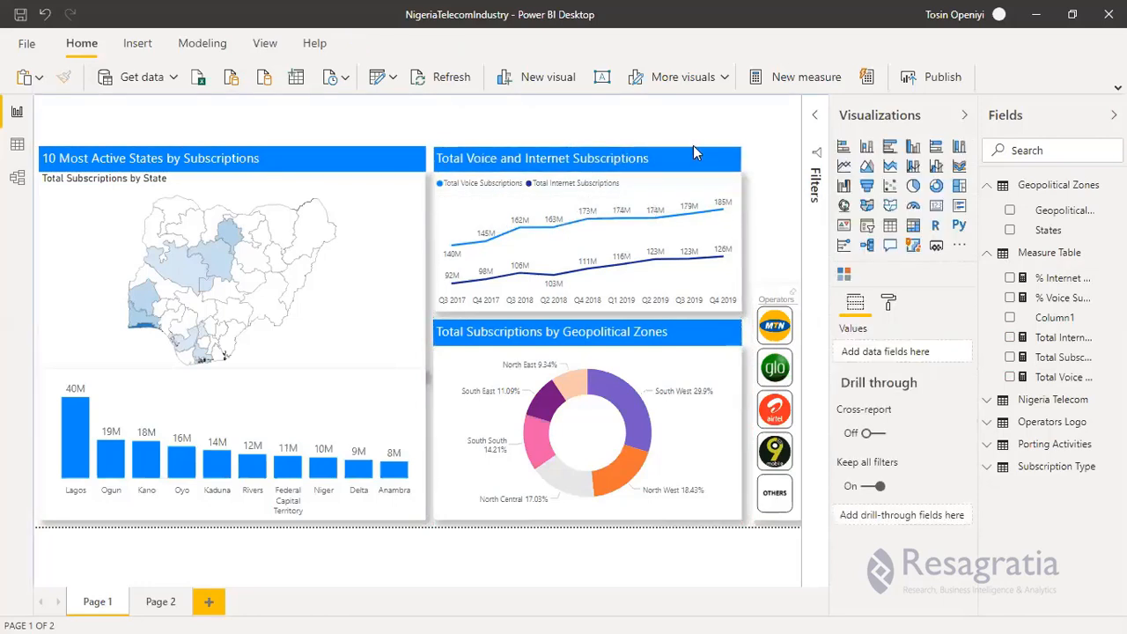
# Step: Group the "Total Voice and Internet Subscriptions" heading with the line chart
pyautogui.click(683, 186)
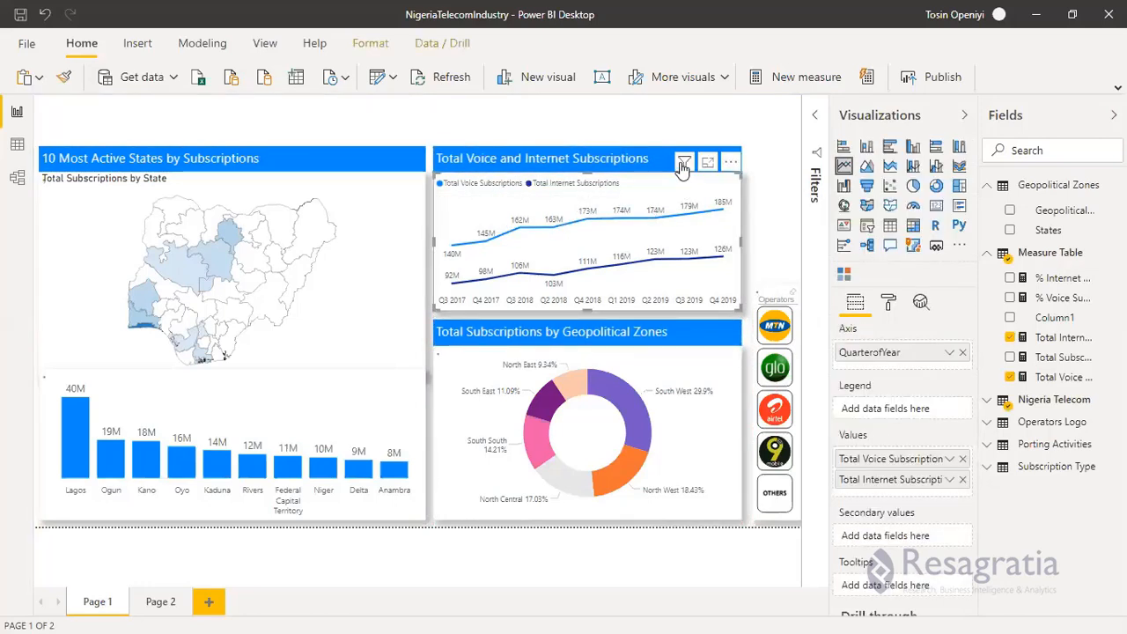
pyautogui.click(613, 157)
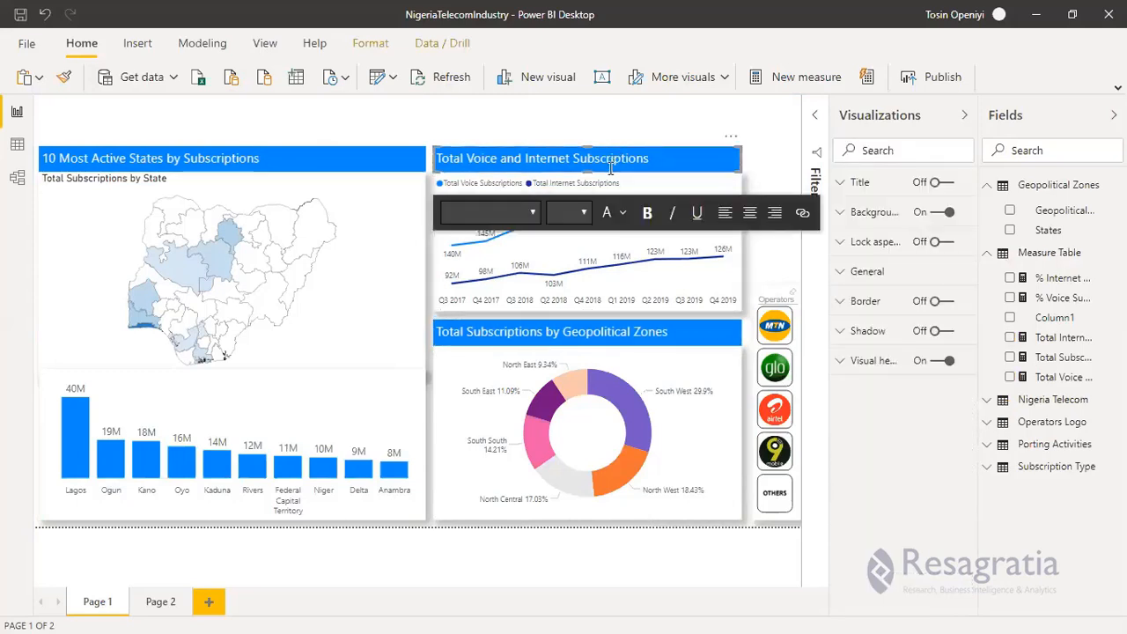
pyautogui.click(617, 184)
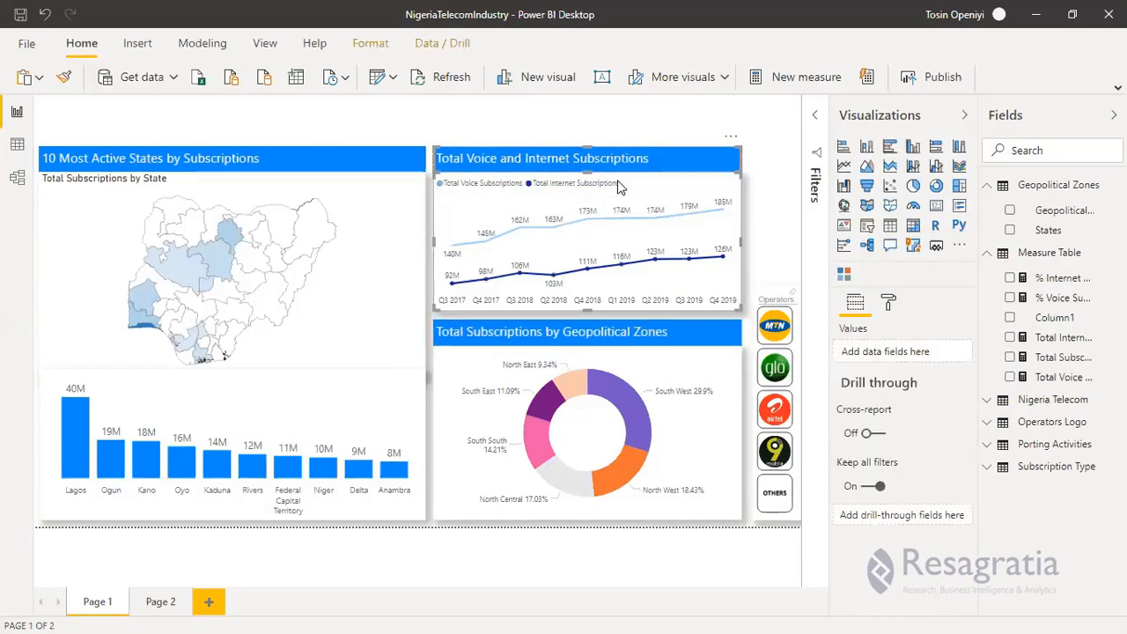
pyautogui.click(488, 119)
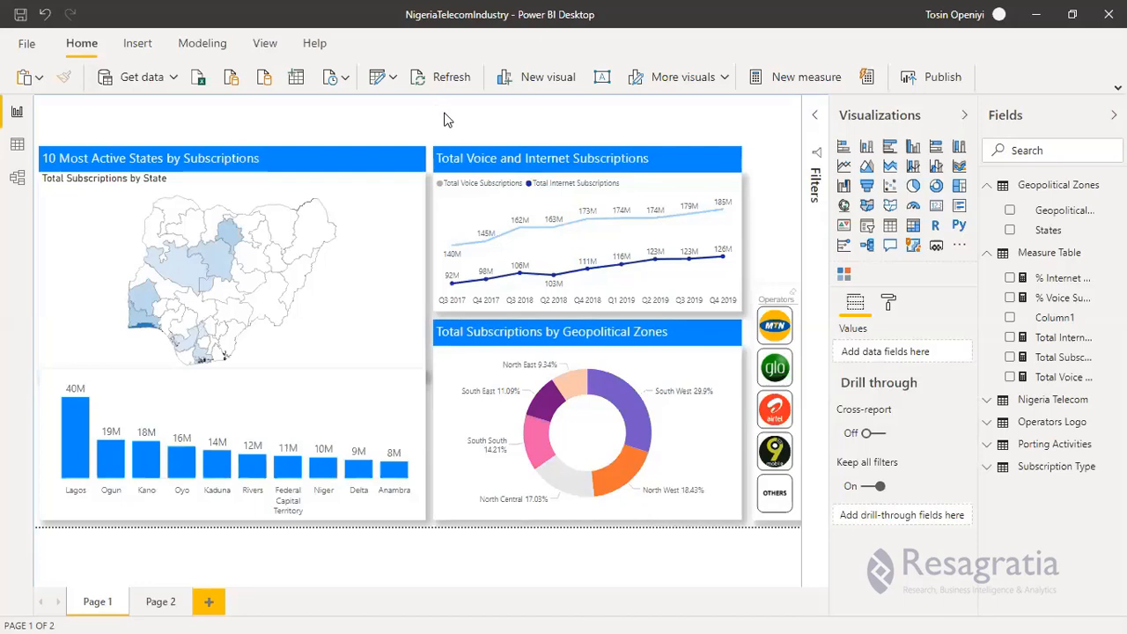
pyautogui.click(467, 222)
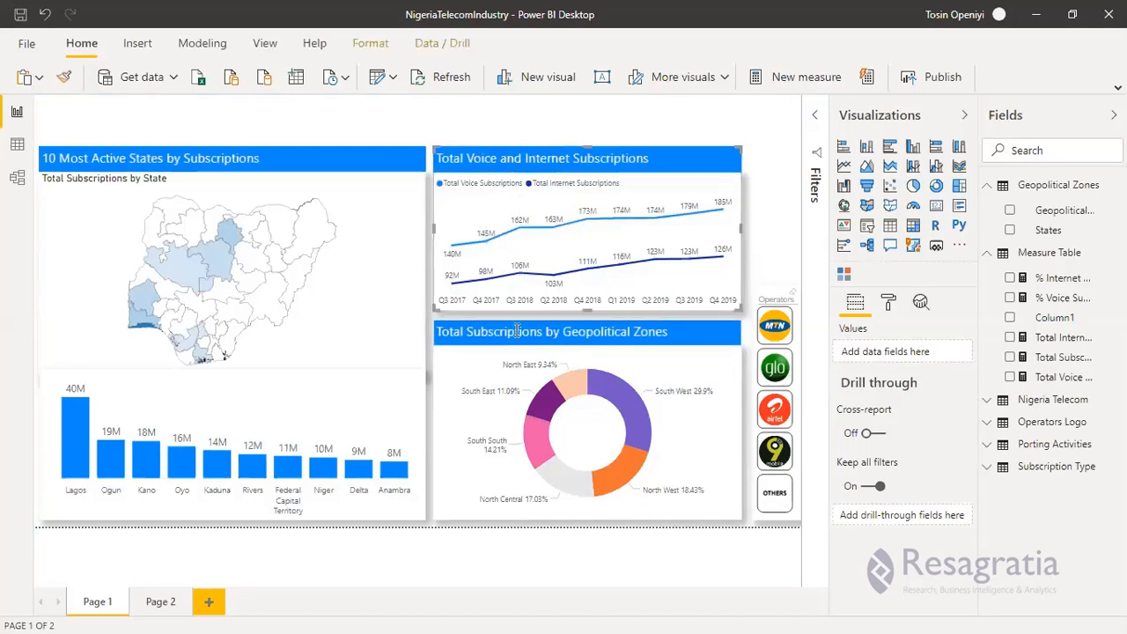
# Step: Change the donut chart's heading to "Subscriptions Distribution by Geopolitical Zones", with single spaces between the words
pyautogui.click(479, 331)
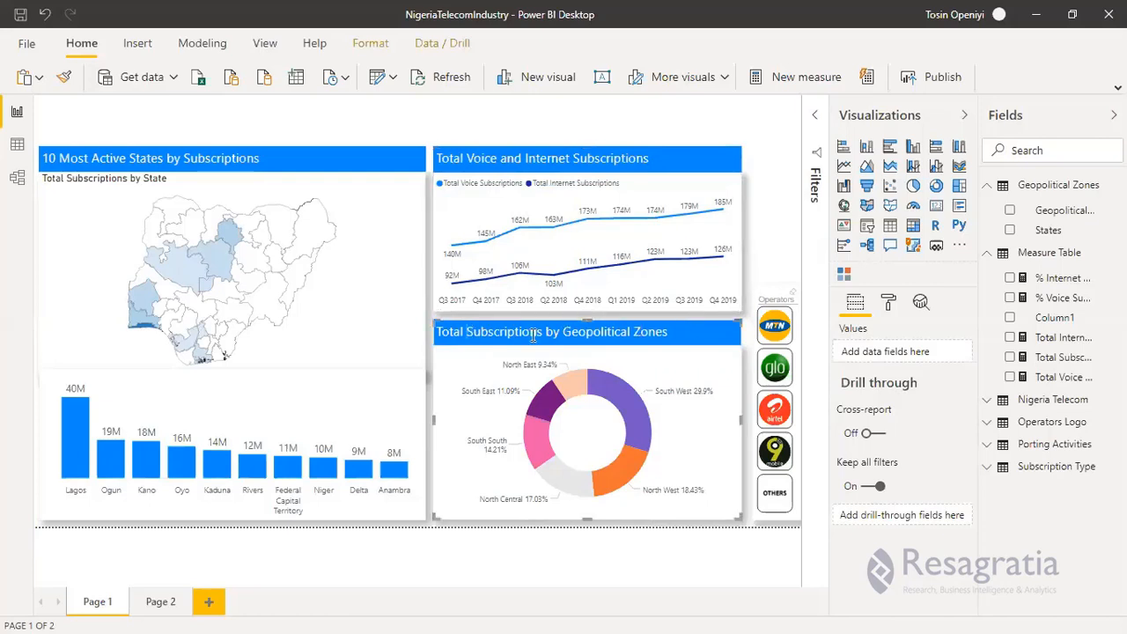
pyautogui.click(447, 334)
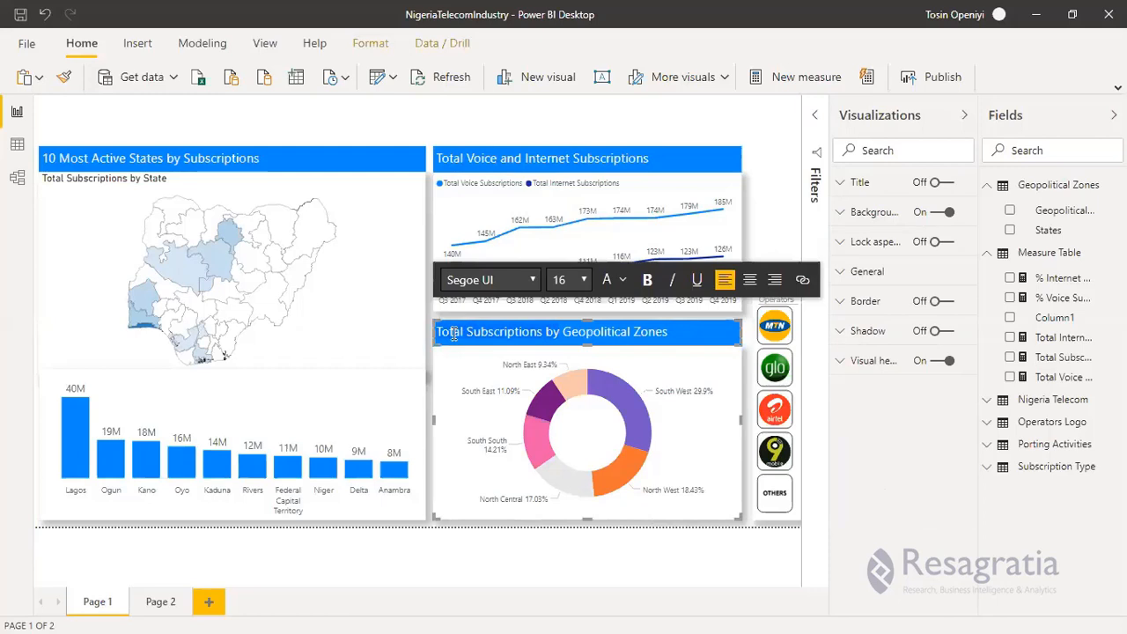
pyautogui.write('Subscri')
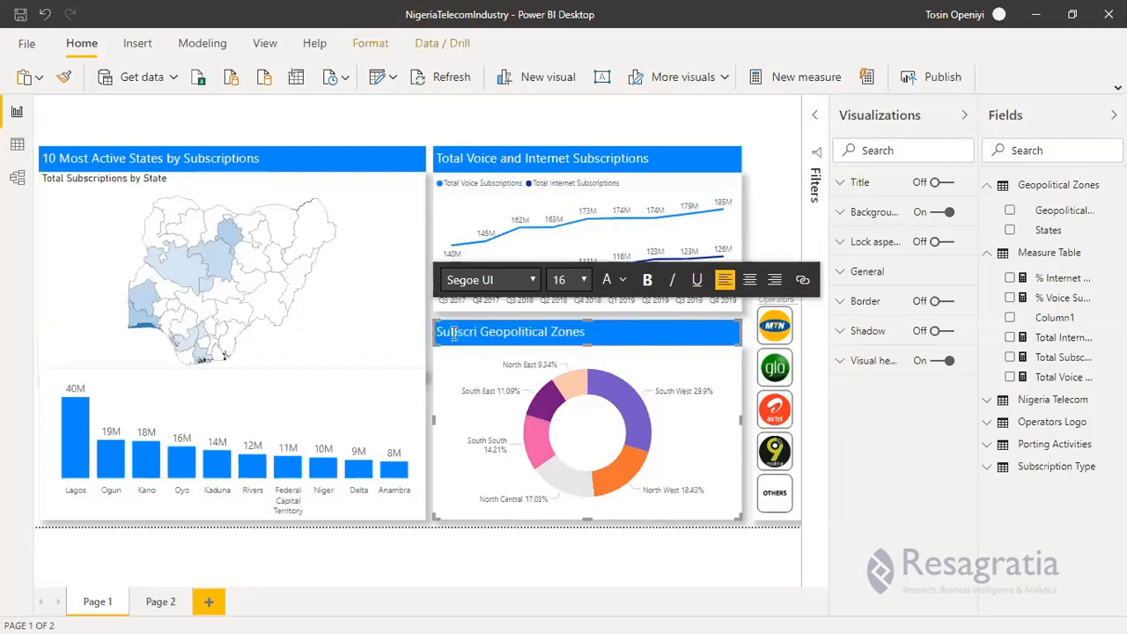
pyautogui.write('ptions')
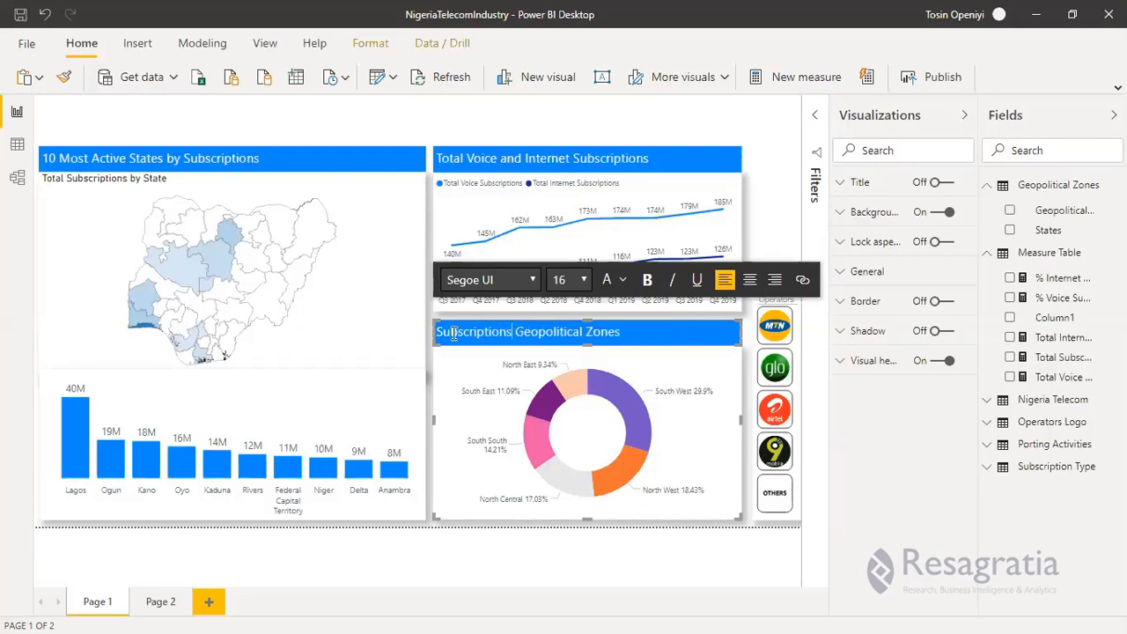
pyautogui.write(' Distri')
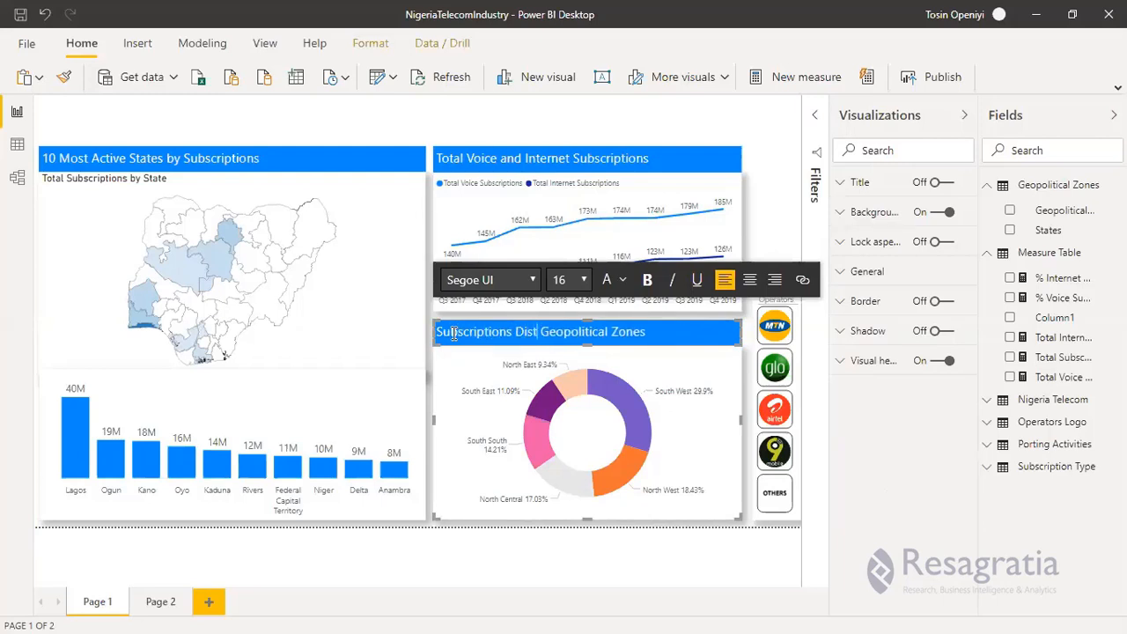
pyautogui.write('bution ')
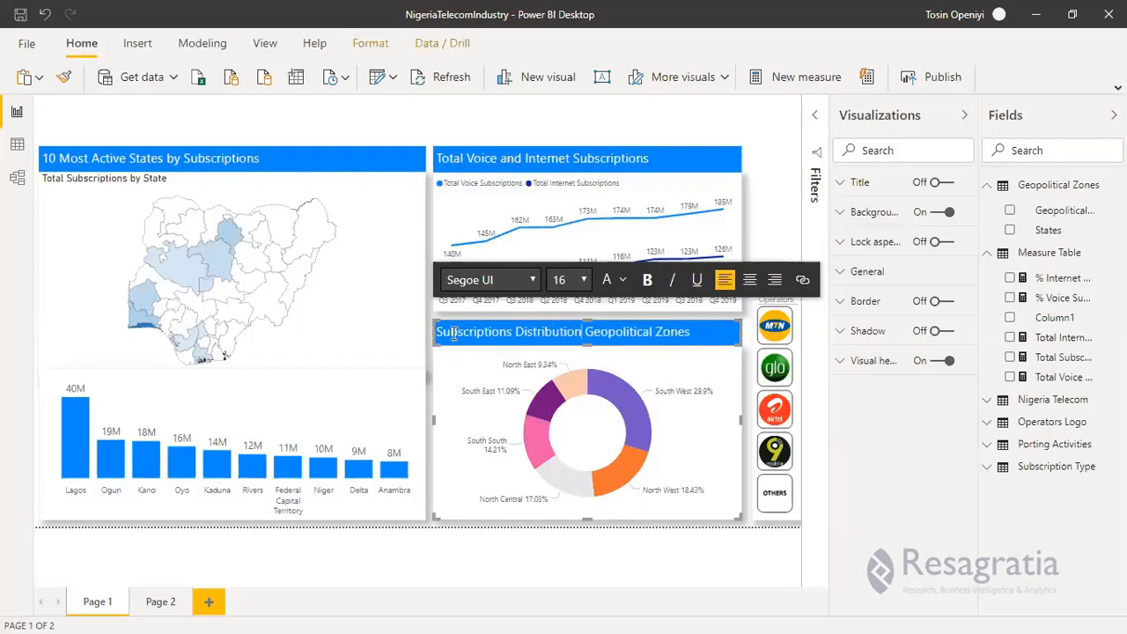
pyautogui.write('by')
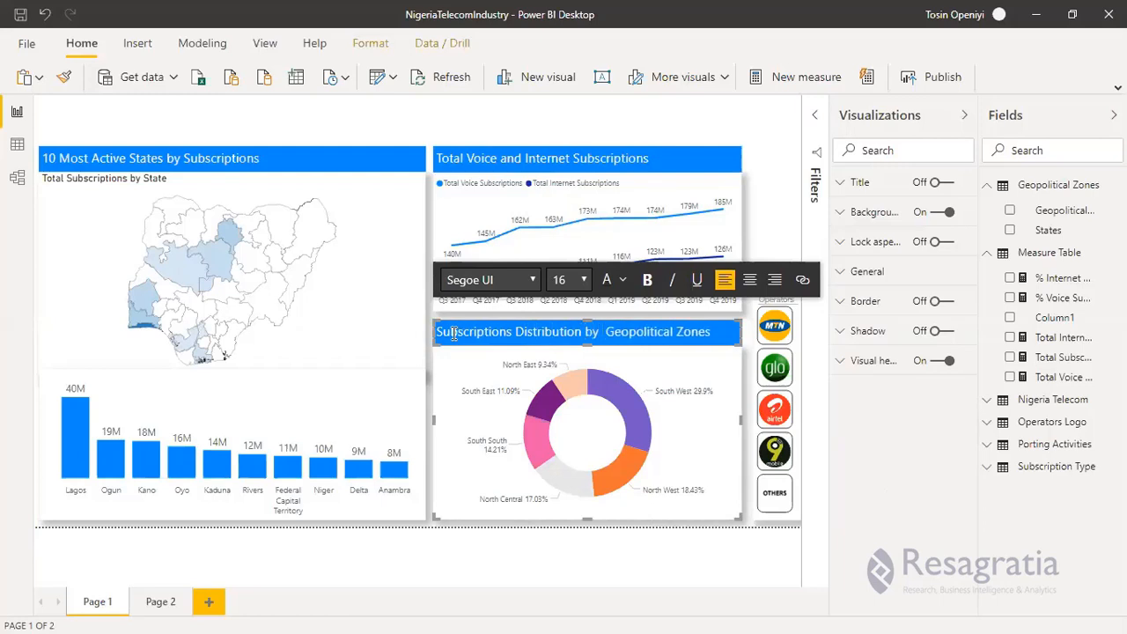
pyautogui.click(763, 162)
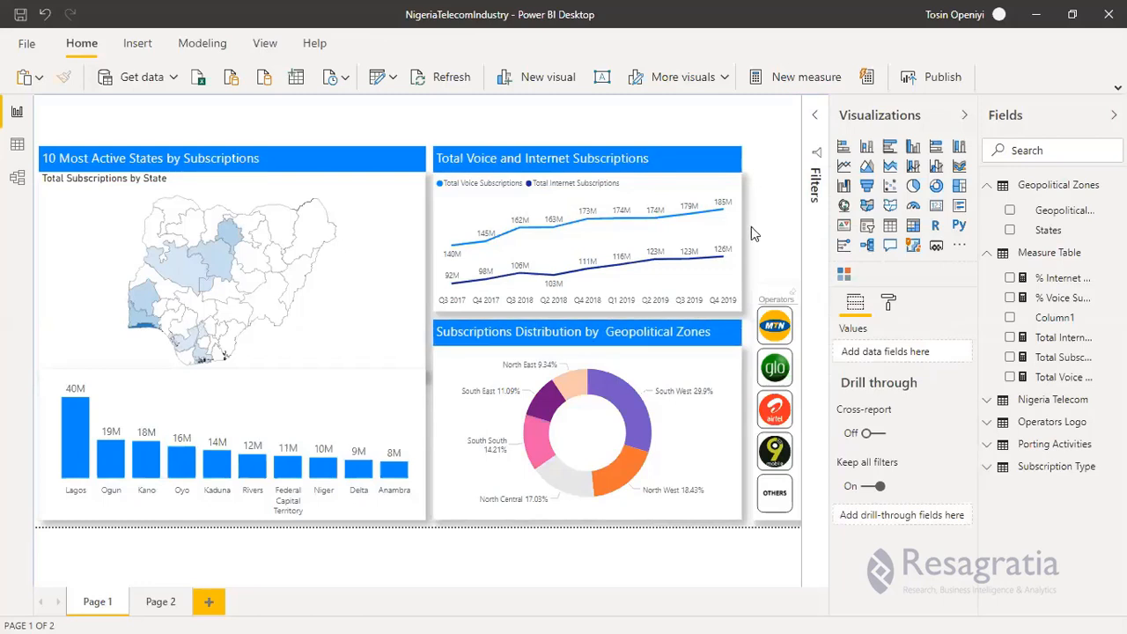
pyautogui.click(600, 331)
pyautogui.press('BackSpace')
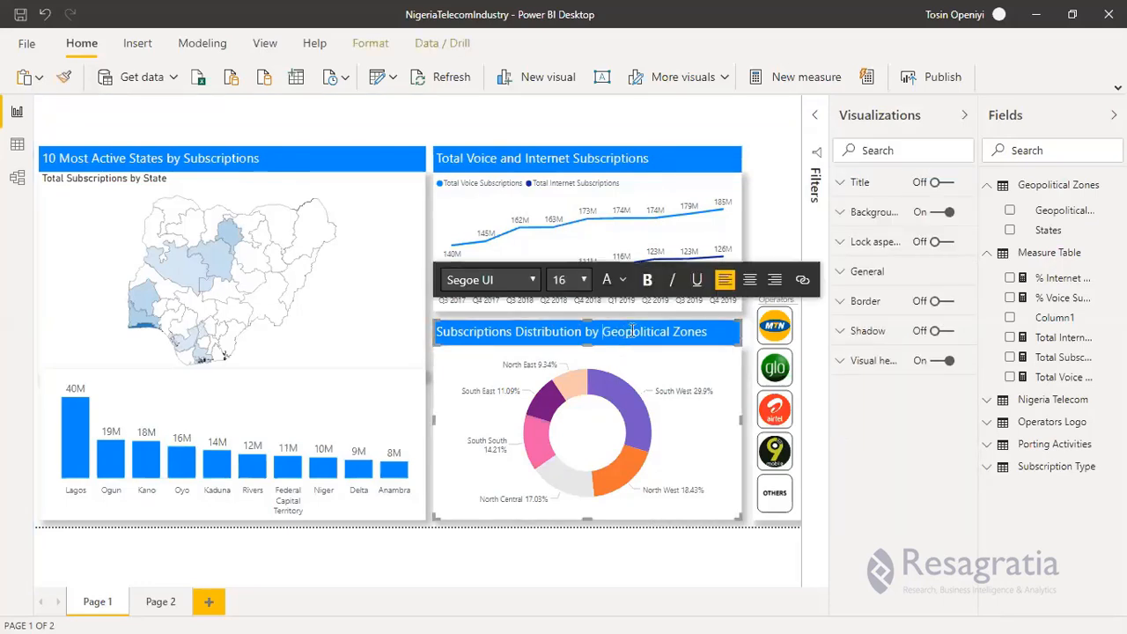
pyautogui.click(752, 176)
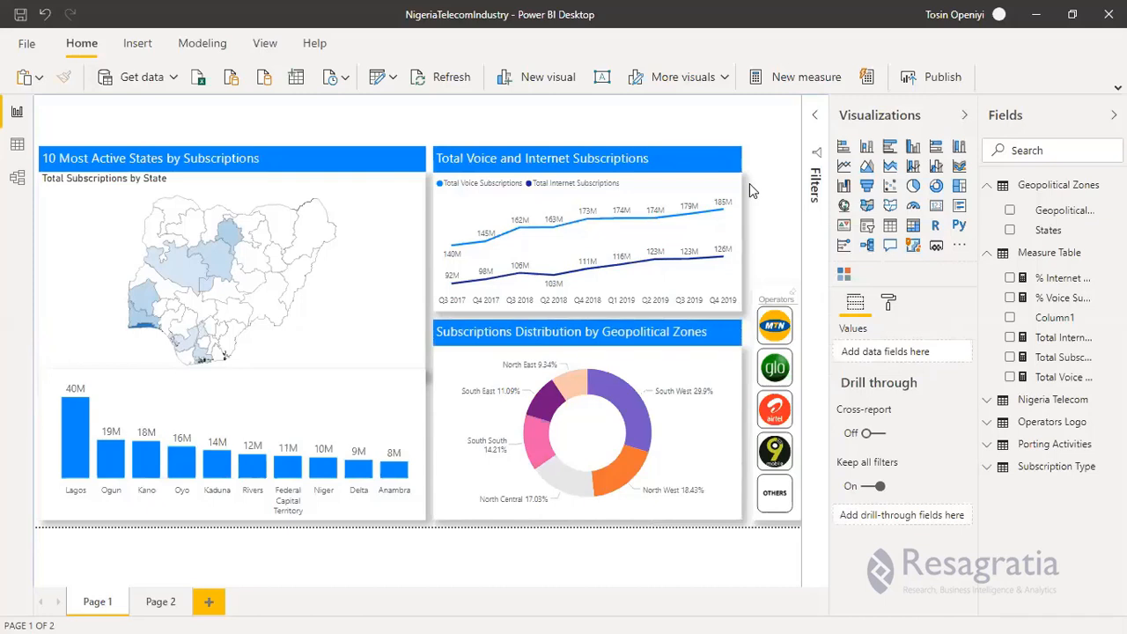
# Step: Nudge the Operators logo slicer slightly left, closer to the donut chart
pyautogui.click(769, 291)
pyautogui.press('Left')
pyautogui.press('Left')
pyautogui.press('Left')
pyautogui.press('Left')
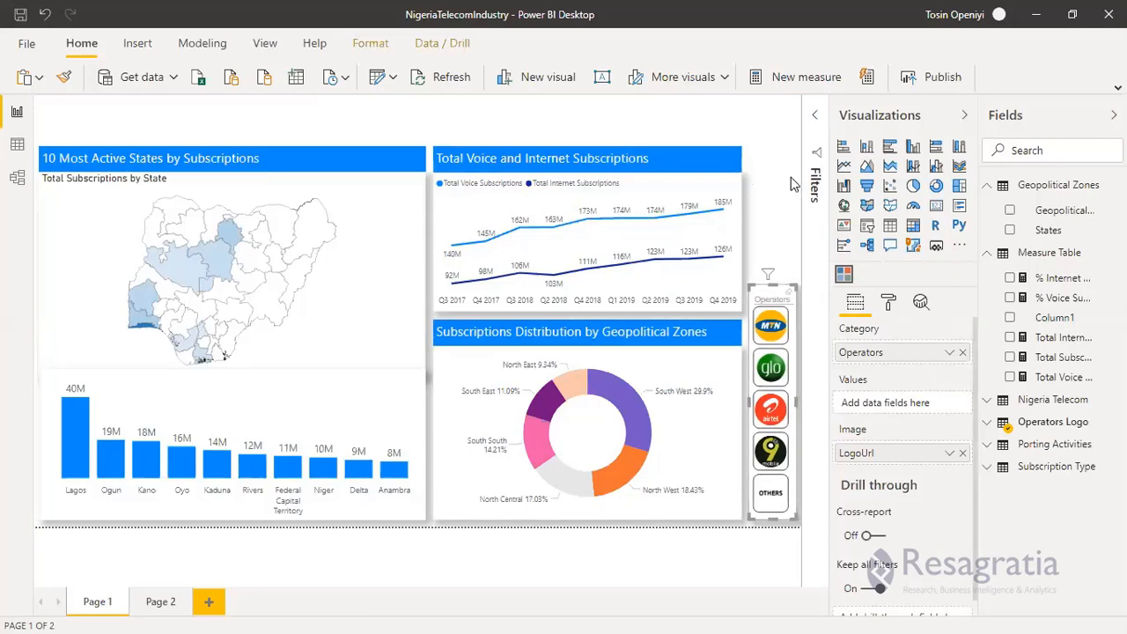
pyautogui.click(778, 199)
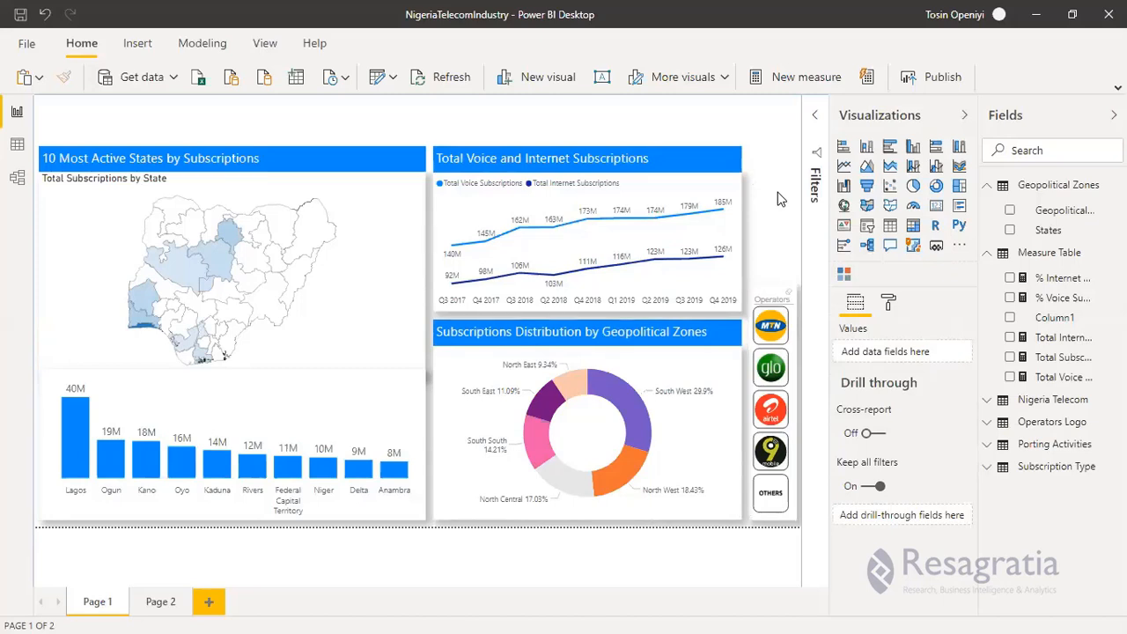
# Step: Add another blank image slicer to the page and assign Total Subscriptions as the values of the Operators slicer
pyautogui.click(842, 274)
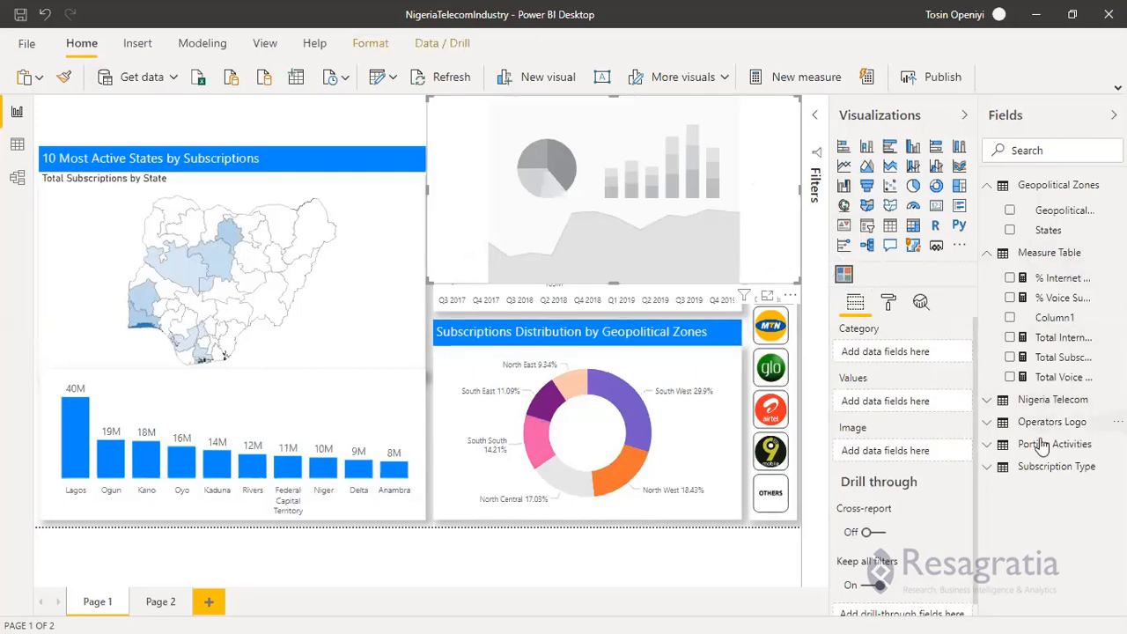
pyautogui.click(790, 362)
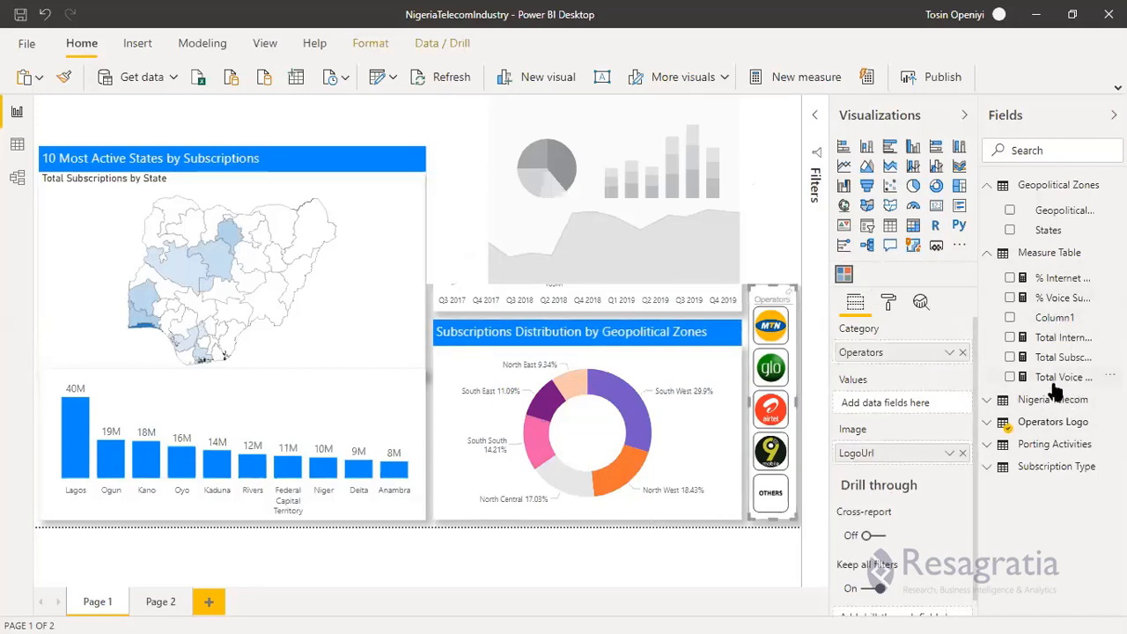
pyautogui.moveTo(1065, 358); pyautogui.dragTo(915, 412)
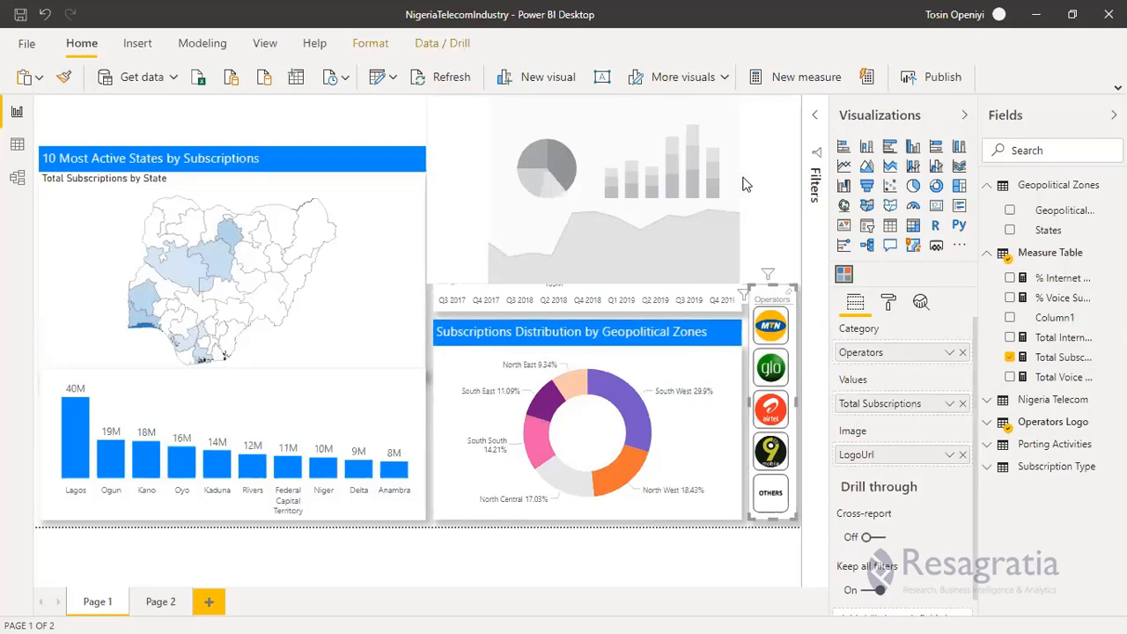
# Step: Set up the blank slicer with Subscription Type as category, URL as image and Total Subscriptions as values
pyautogui.click(709, 104)
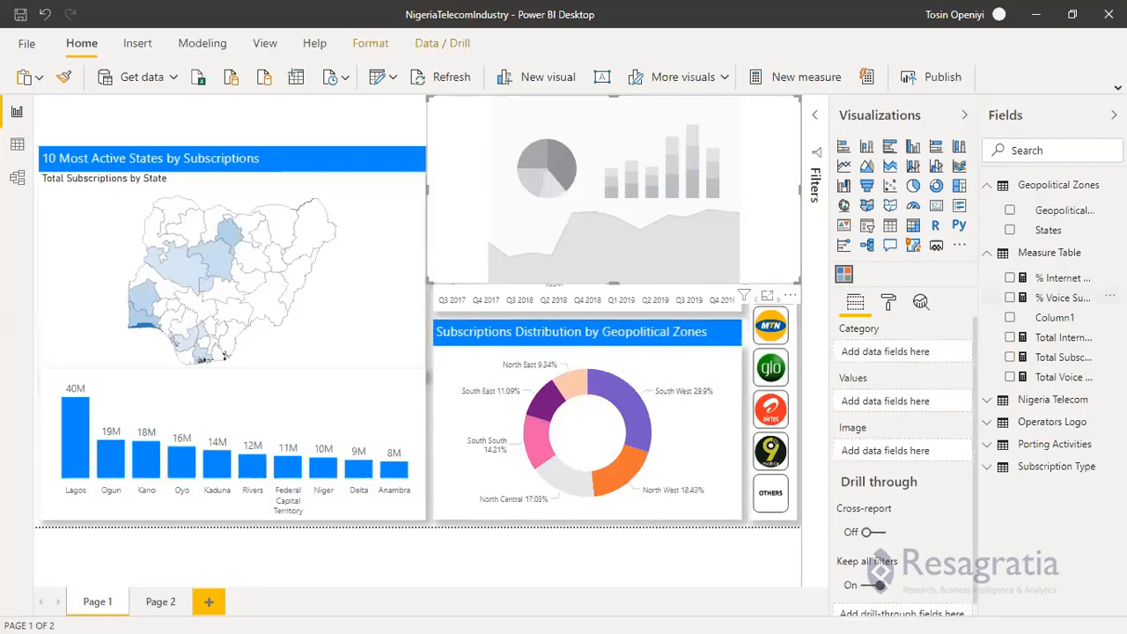
pyautogui.click(1001, 470)
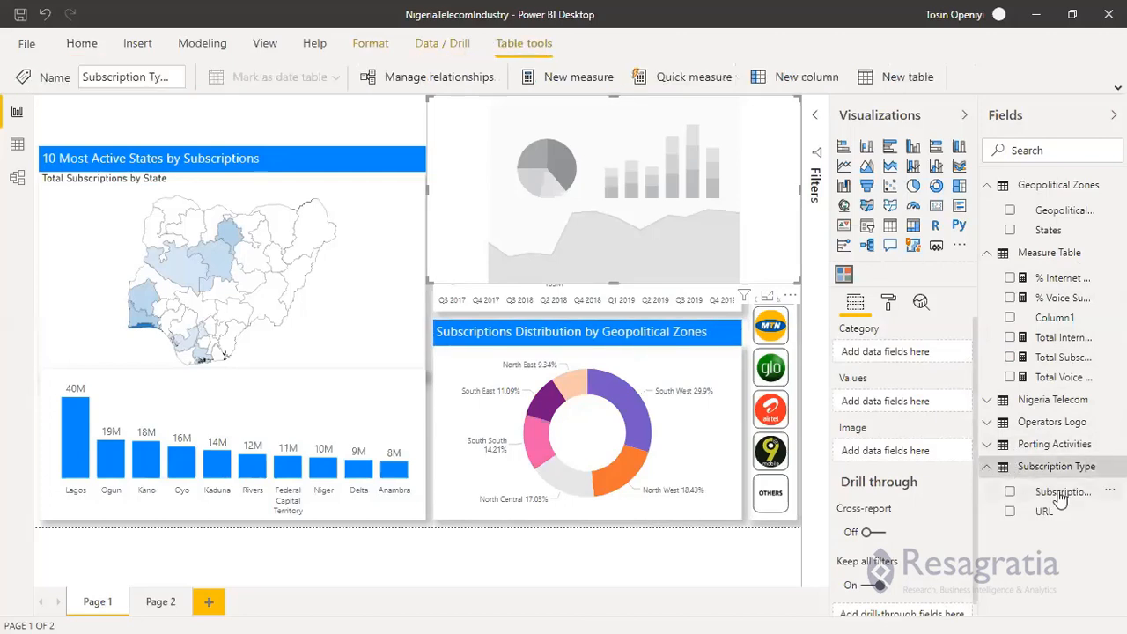
pyautogui.moveTo(977, 480); pyautogui.dragTo(889, 451)
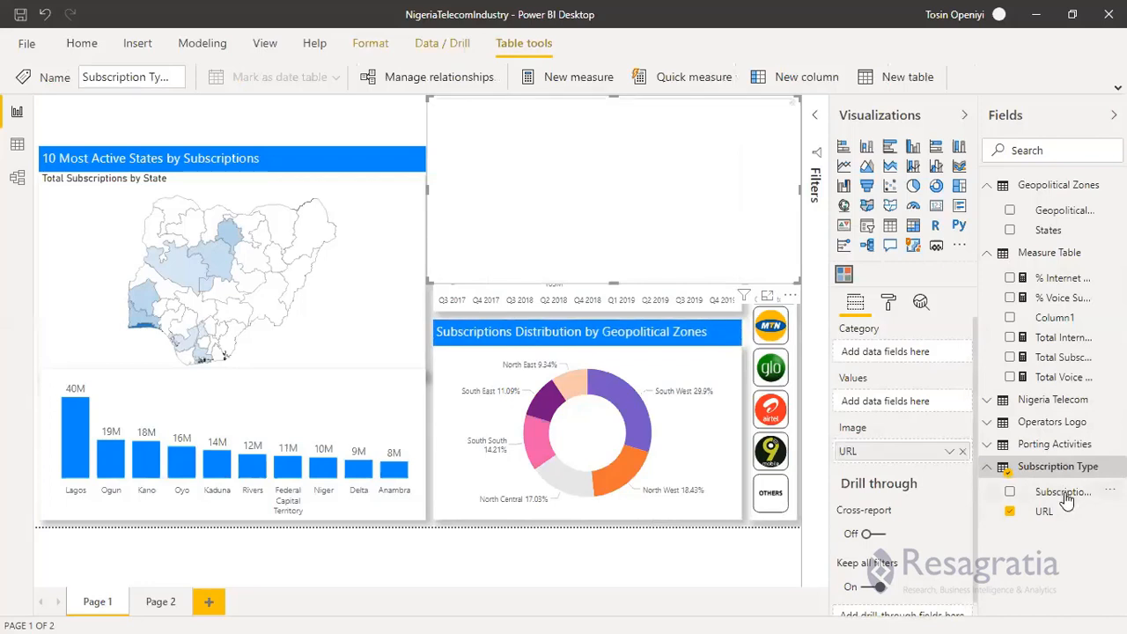
pyautogui.moveTo(1065, 497); pyautogui.dragTo(940, 365)
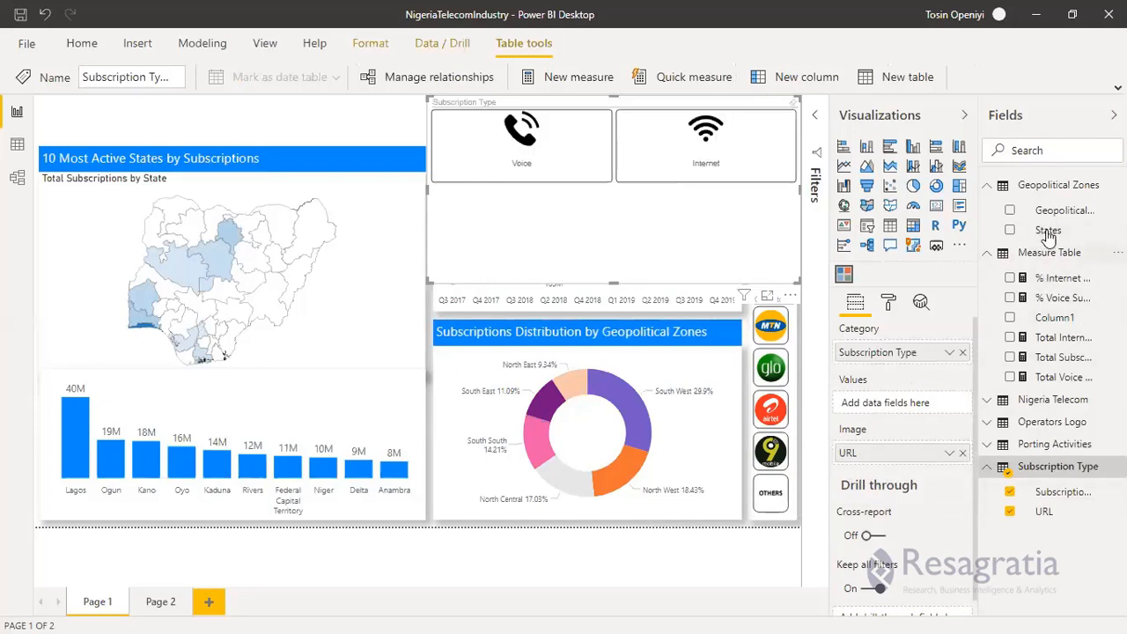
pyautogui.moveTo(1065, 363); pyautogui.dragTo(912, 410)
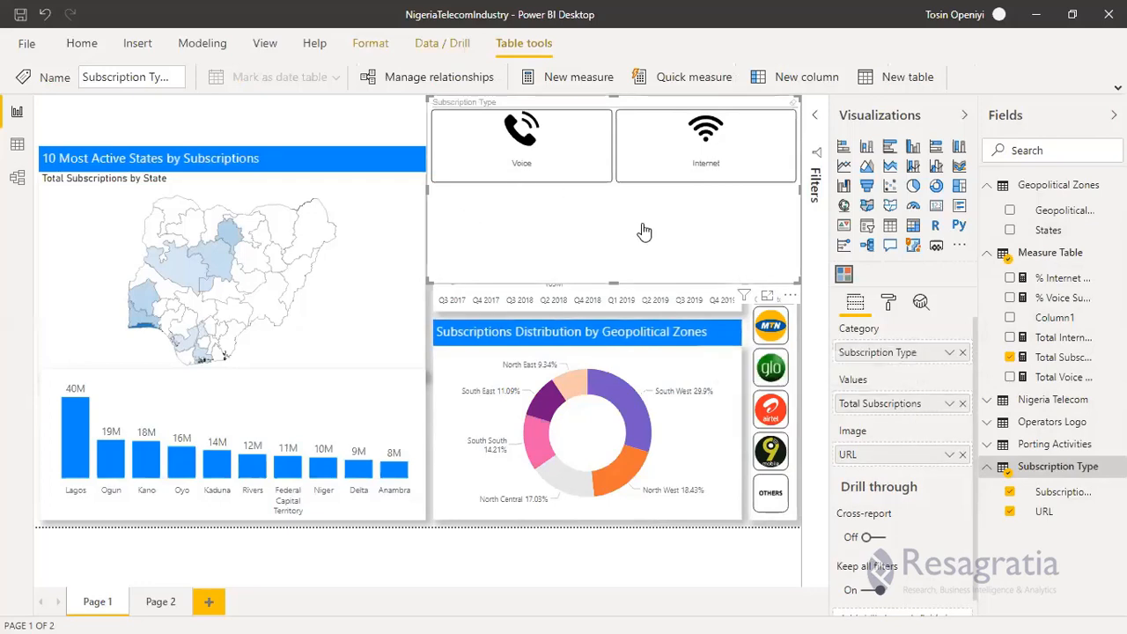
# Step: Set the Subscription Type slicer to 1 column and turn off its multiple selection
pyautogui.click(888, 304)
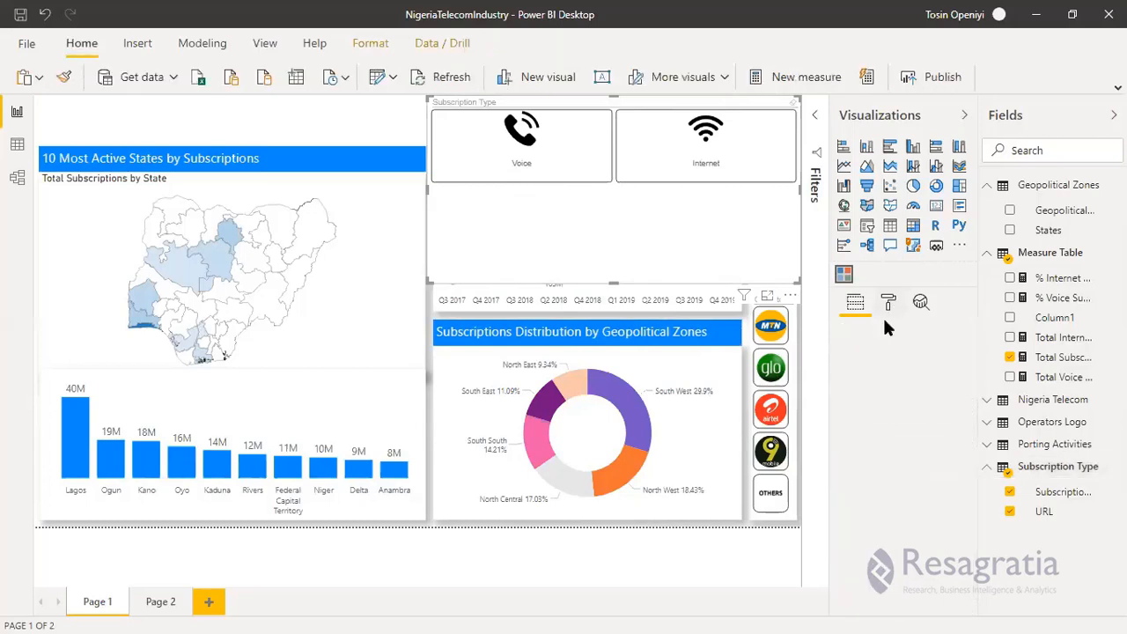
pyautogui.click(844, 371)
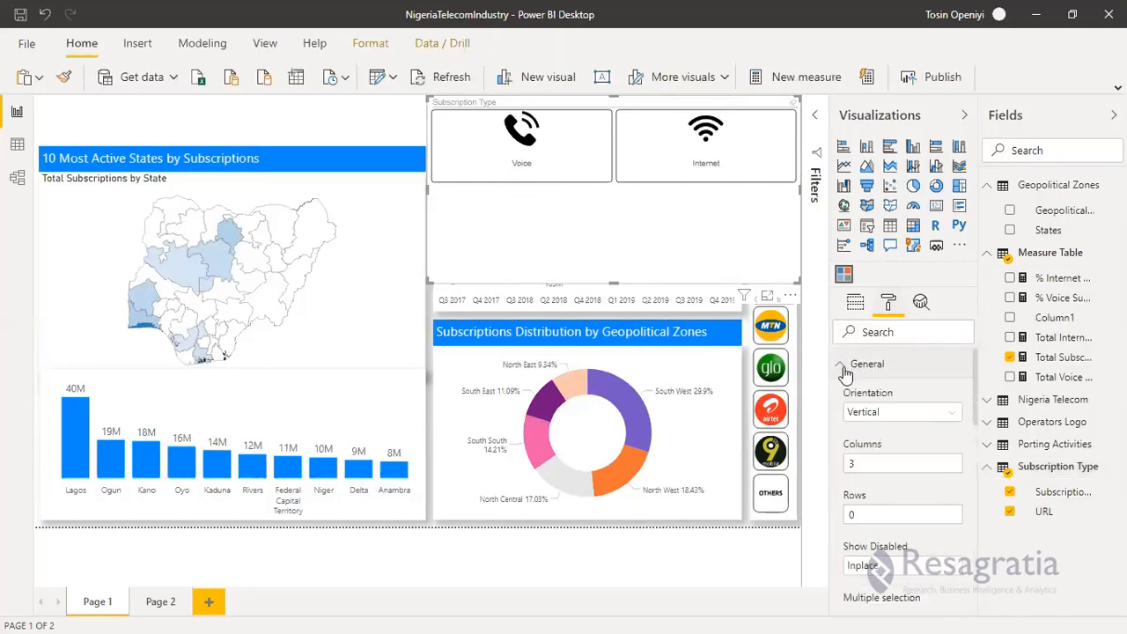
pyautogui.click(852, 464)
pyautogui.press('BackSpace')
pyautogui.write('1')
pyautogui.press('Return')
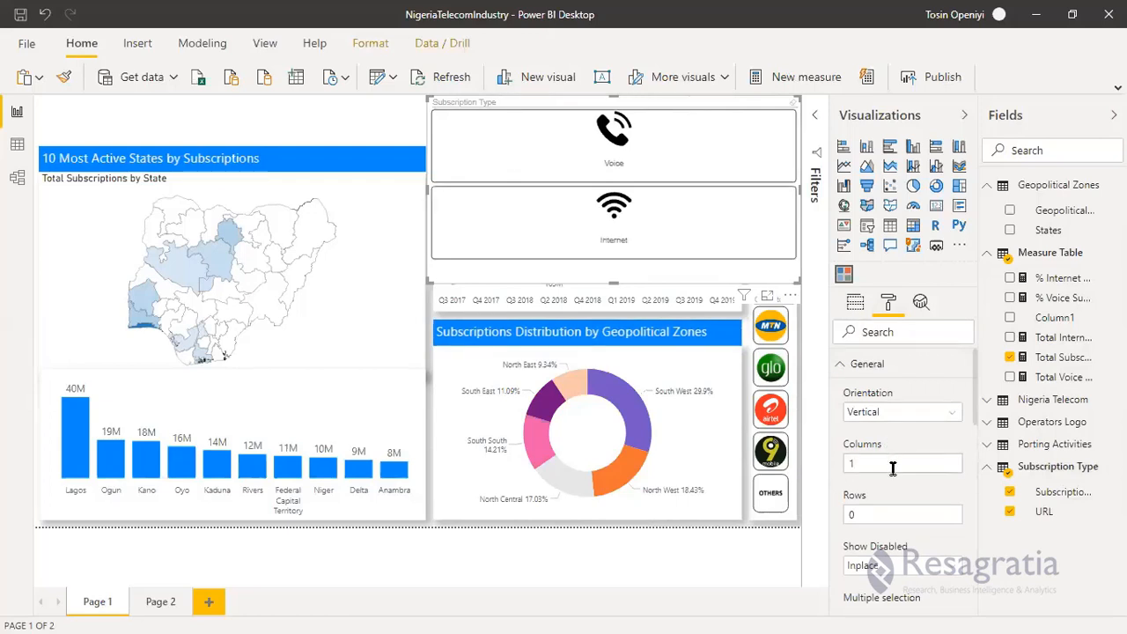
pyautogui.scroll(-3, 893, 469)
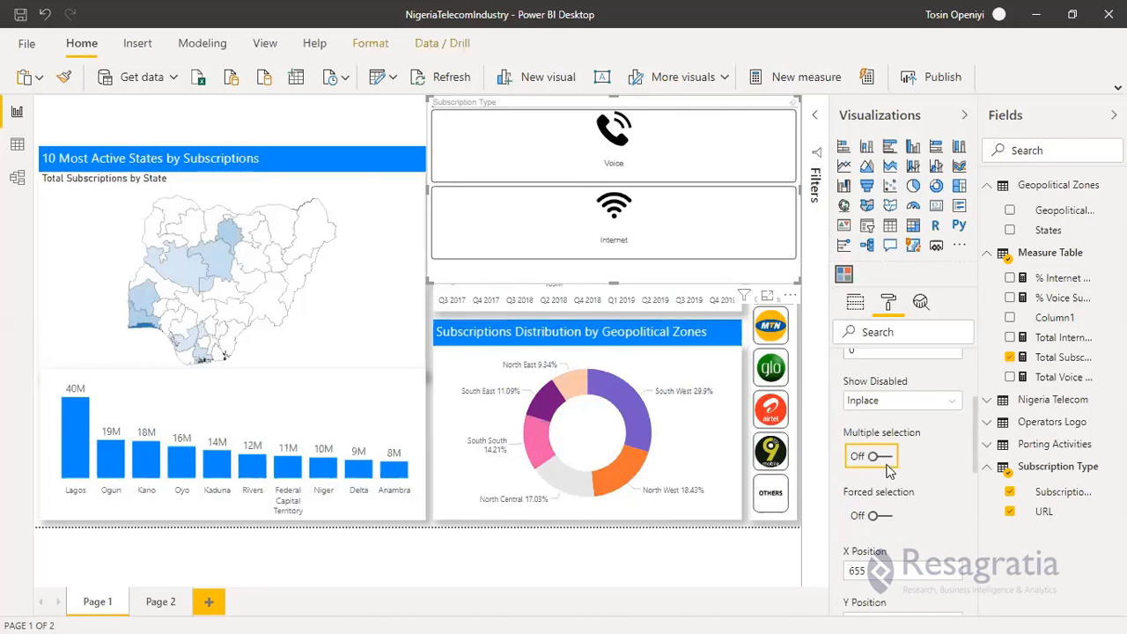
# Step: Examine the chiclet height and width settings of the Operators slicer
pyautogui.scroll(-1, 911, 482)
pyautogui.scroll(-3, 907, 477)
pyautogui.scroll(6, 919, 434)
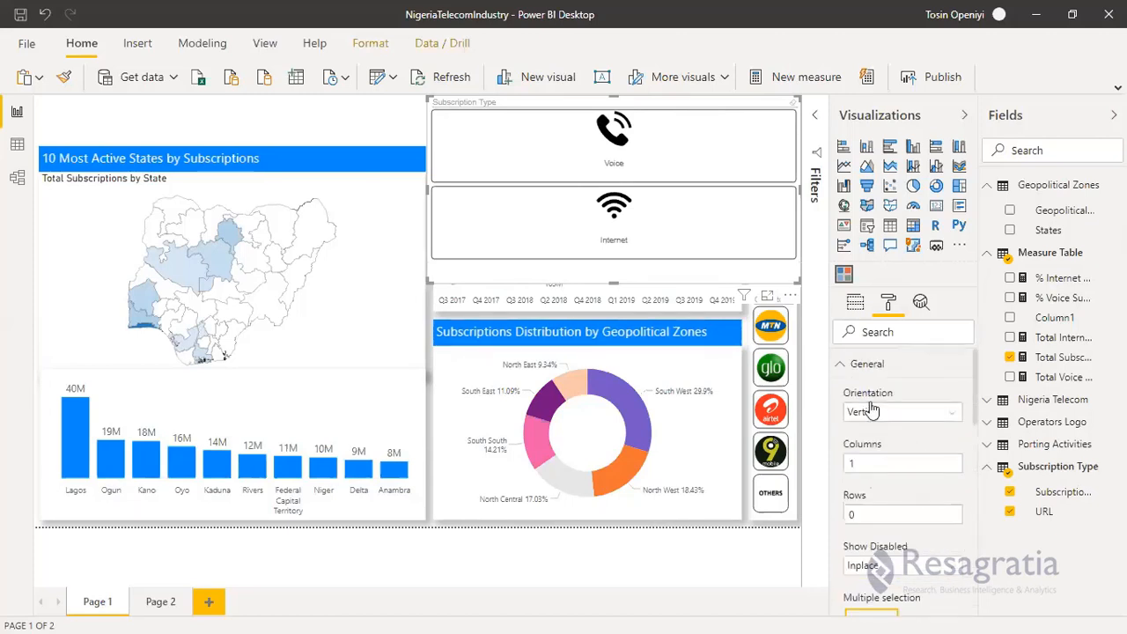
pyautogui.click(843, 364)
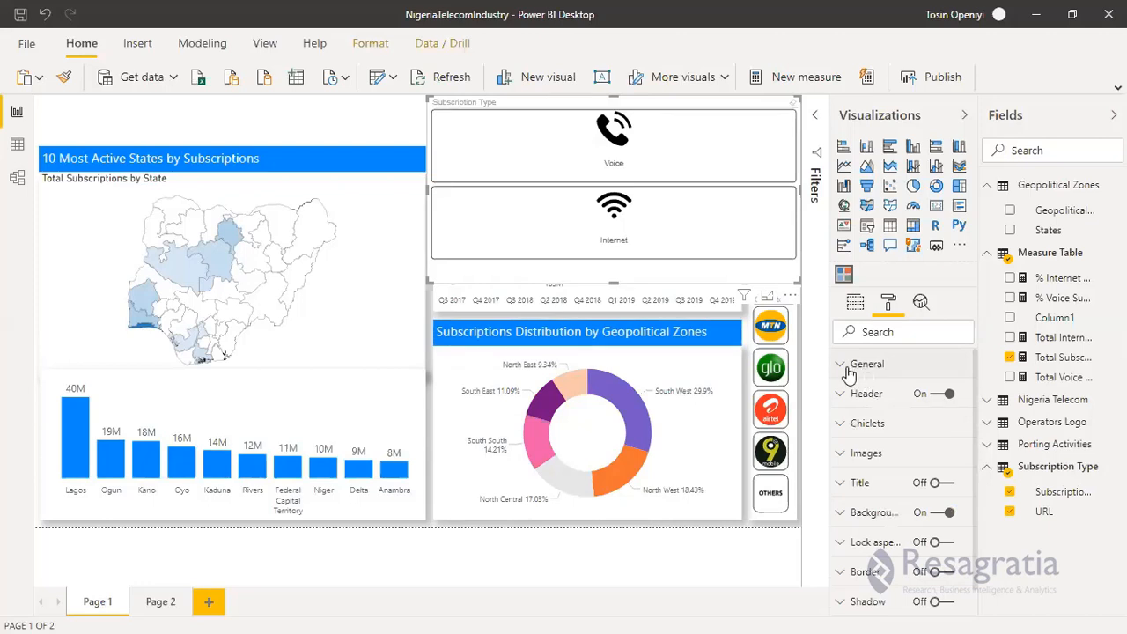
pyautogui.click(845, 366)
pyautogui.click(845, 366)
pyautogui.click(795, 433)
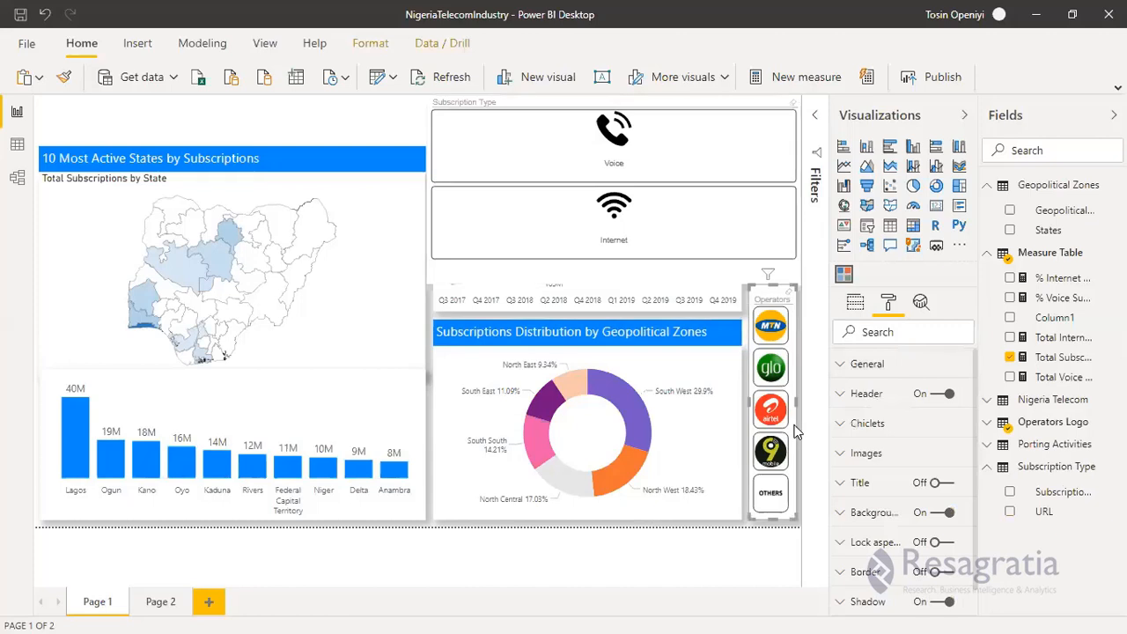
pyautogui.click(845, 425)
pyautogui.scroll(-2, 906, 458)
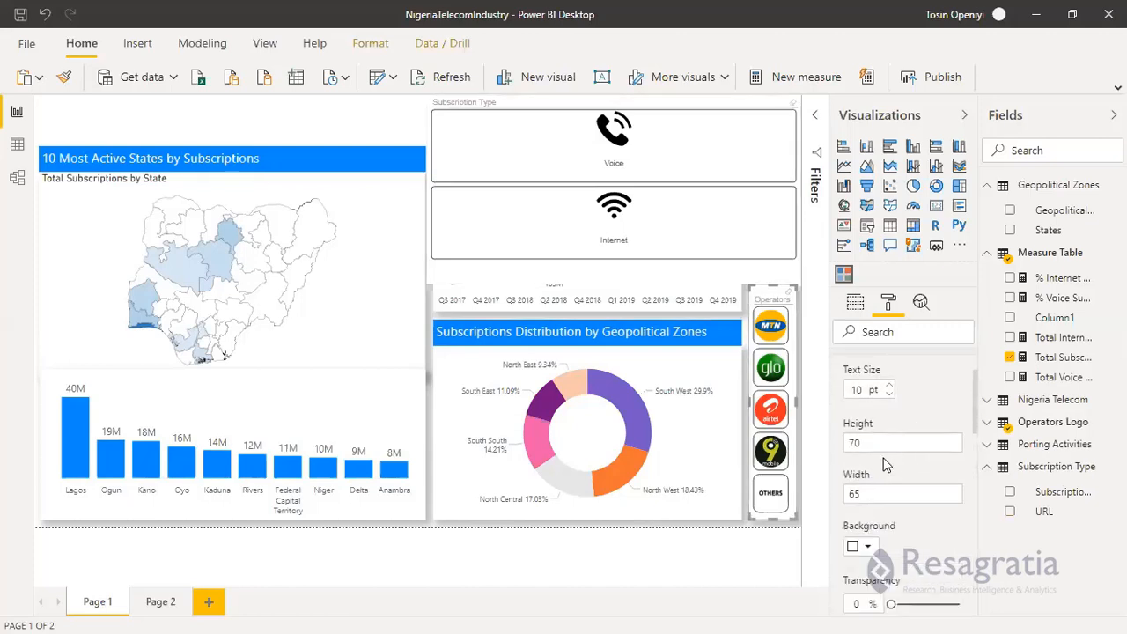
pyautogui.scroll(2, 879, 477)
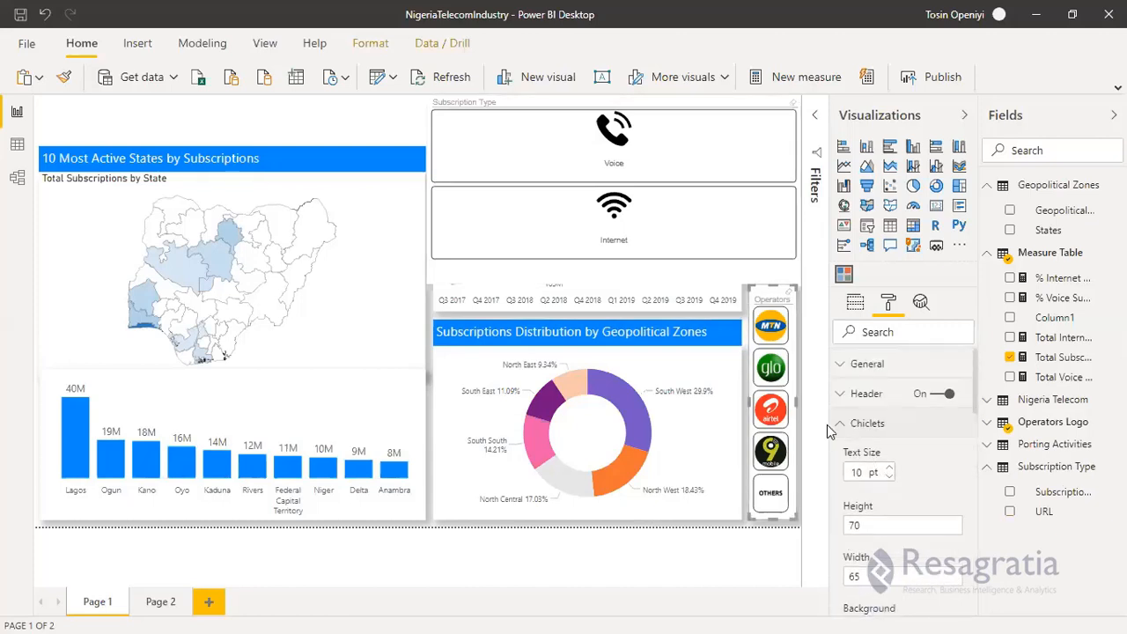
# Step: Set the Subscription Type slicer's chiclet height to 70 and width to 65
pyautogui.click(744, 107)
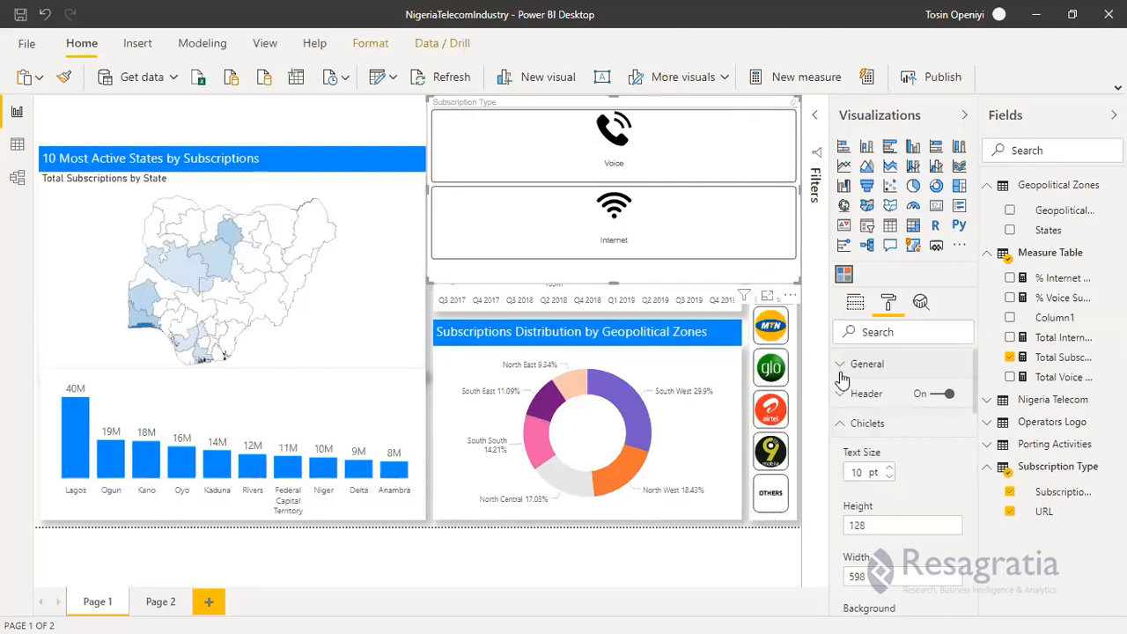
pyautogui.click(871, 525)
pyautogui.write('70')
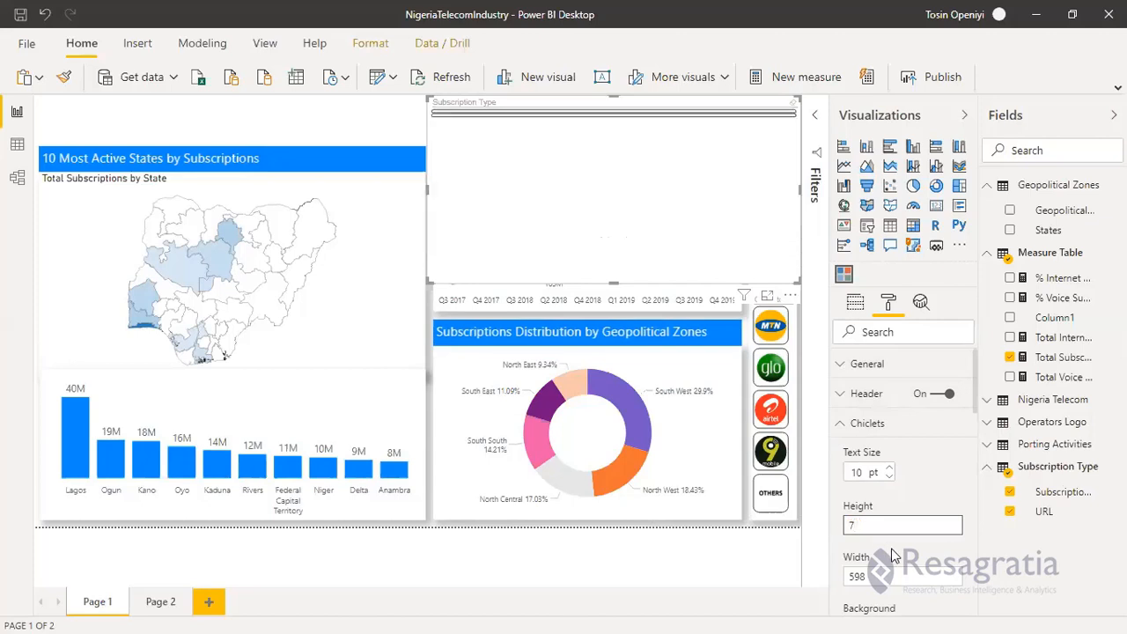
pyautogui.click(874, 574)
pyautogui.write('65')
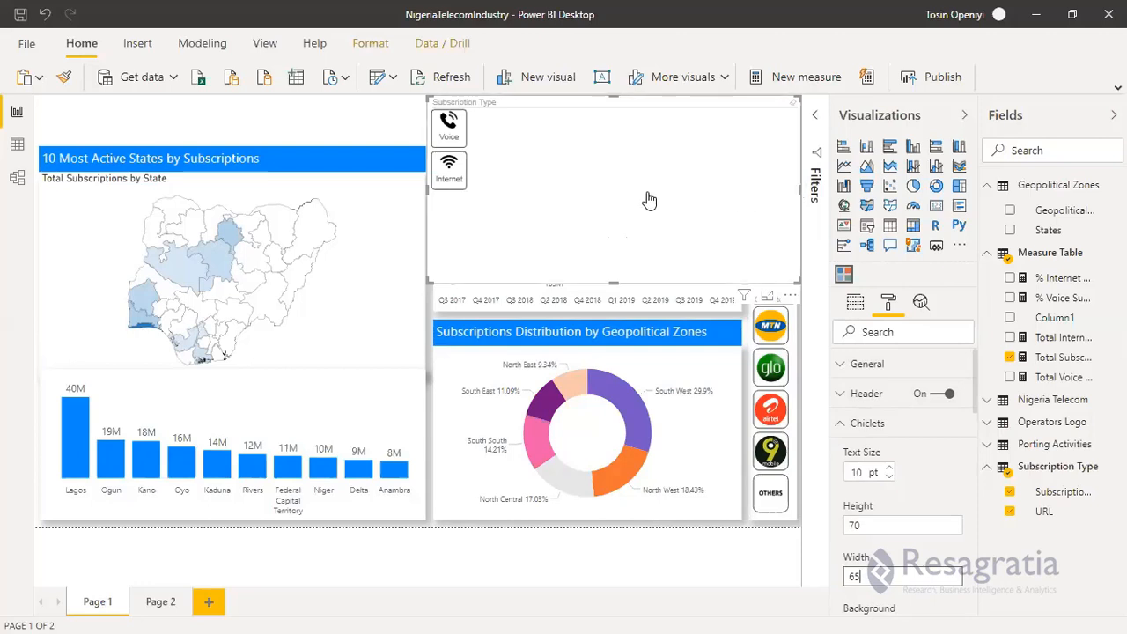
# Step: Narrow the Subscription Type slicer to the width of its chiclets and place it beside the line chart, above the Operators slicer
pyautogui.moveTo(800, 208); pyautogui.dragTo(779, 194)
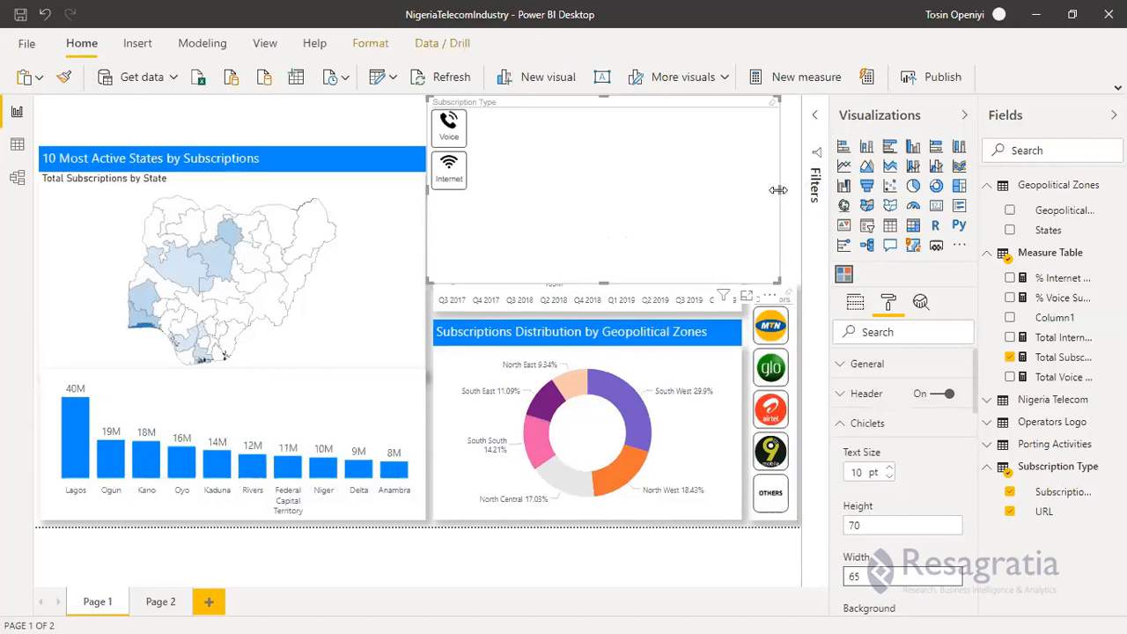
pyautogui.moveTo(777, 190); pyautogui.dragTo(470, 197)
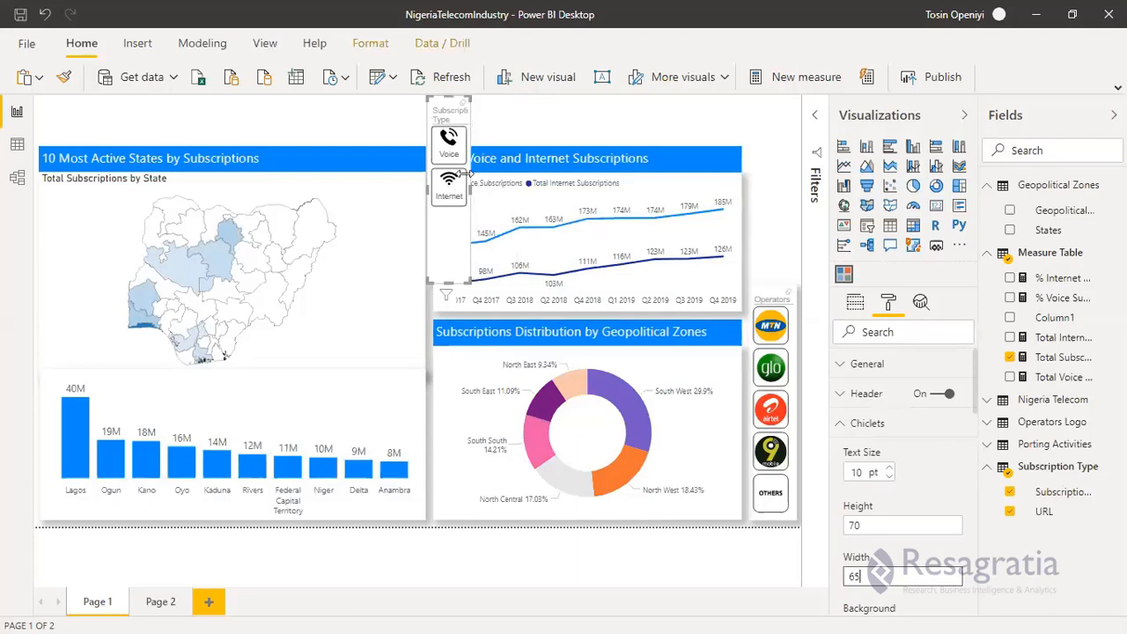
pyautogui.moveTo(440, 103); pyautogui.dragTo(749, 152)
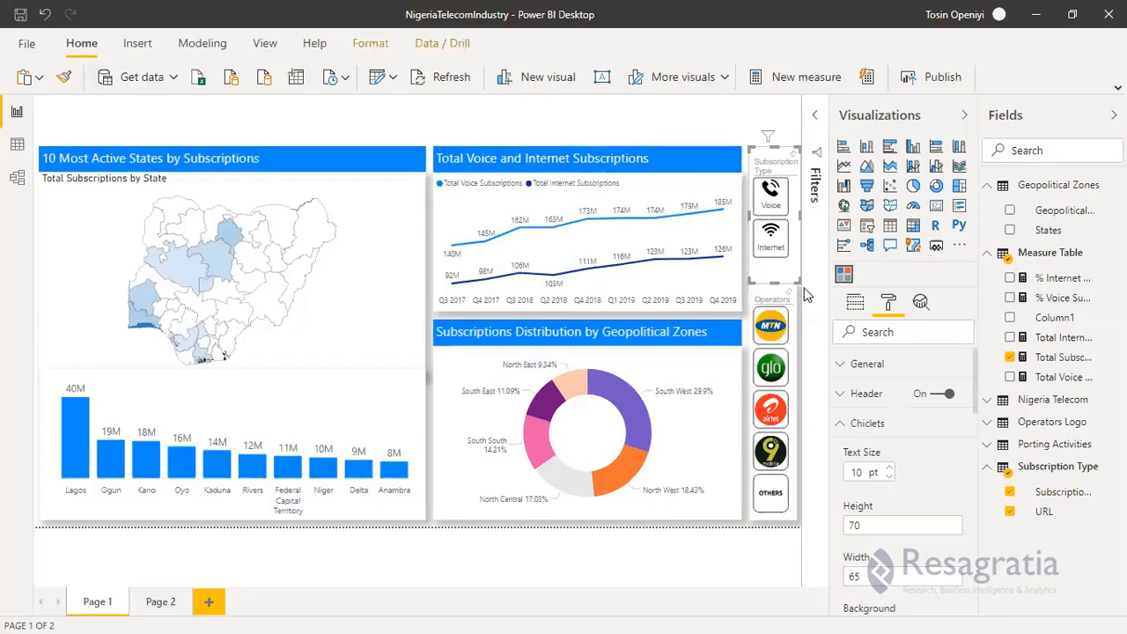
pyautogui.moveTo(794, 282); pyautogui.dragTo(791, 291)
# Step: Turn on the shadow for the Subscription Type slicer
pyautogui.click(840, 422)
pyautogui.scroll(-1, 920, 528)
pyautogui.click(937, 572)
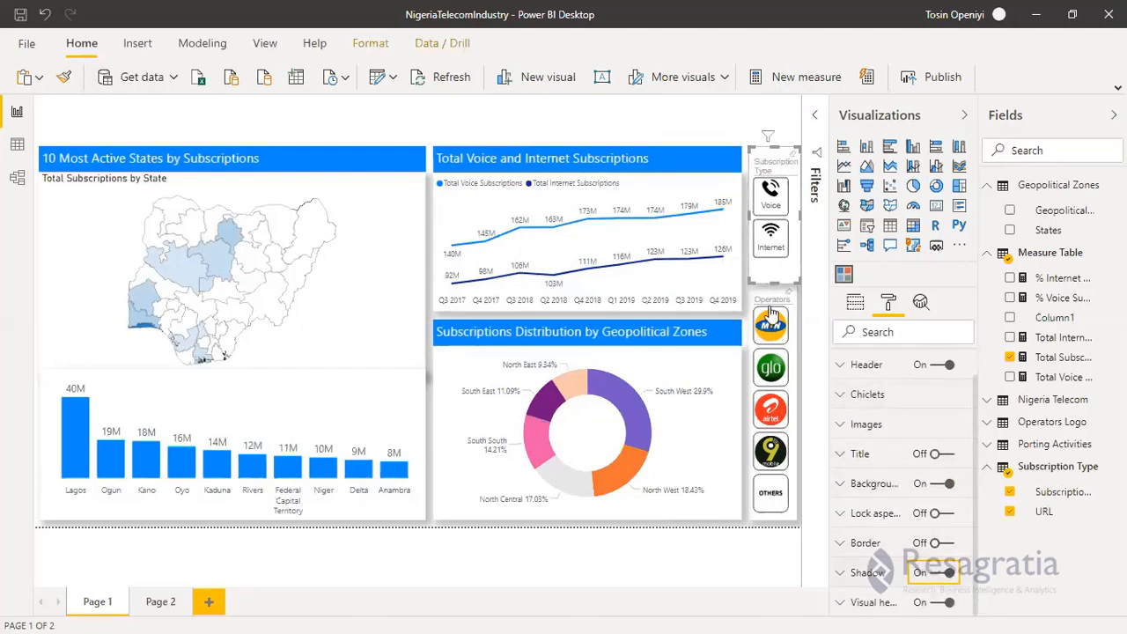
# Step: Shorten the Subscription Type slicer so it ends just below the Internet chiclet
pyautogui.click(855, 302)
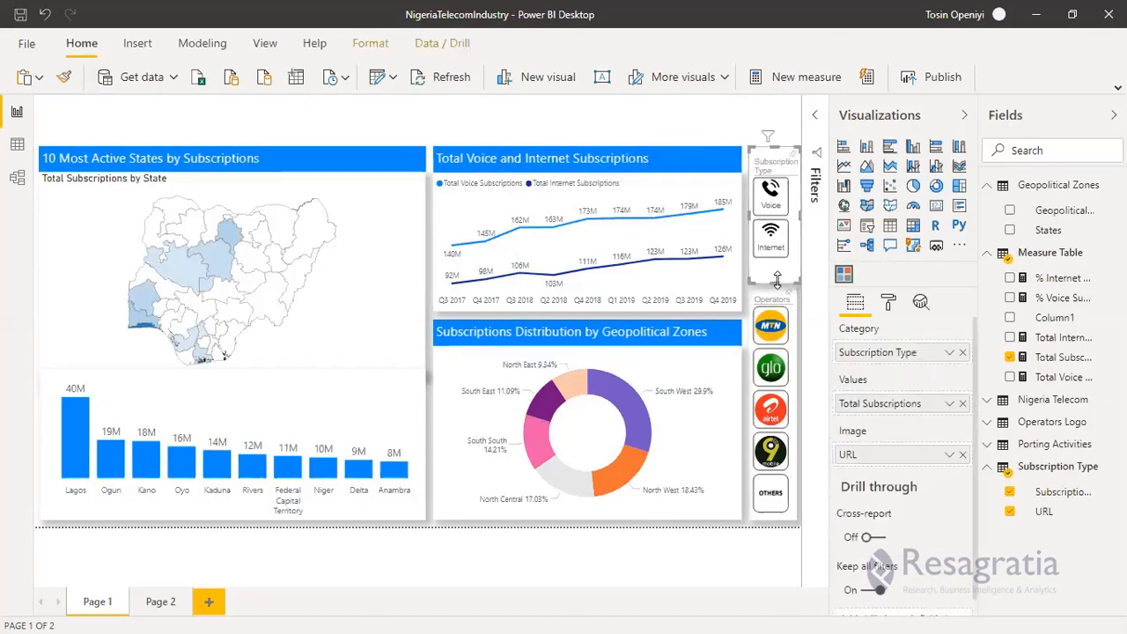
pyautogui.moveTo(770, 280); pyautogui.dragTo(769, 266)
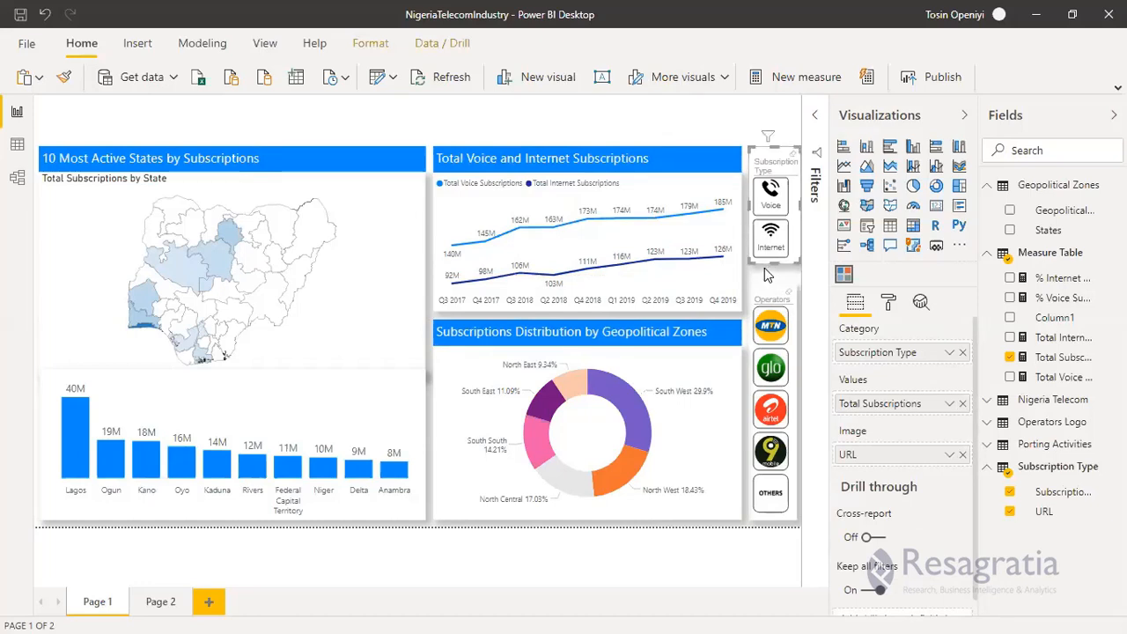
pyautogui.click(765, 273)
pyautogui.click(791, 225)
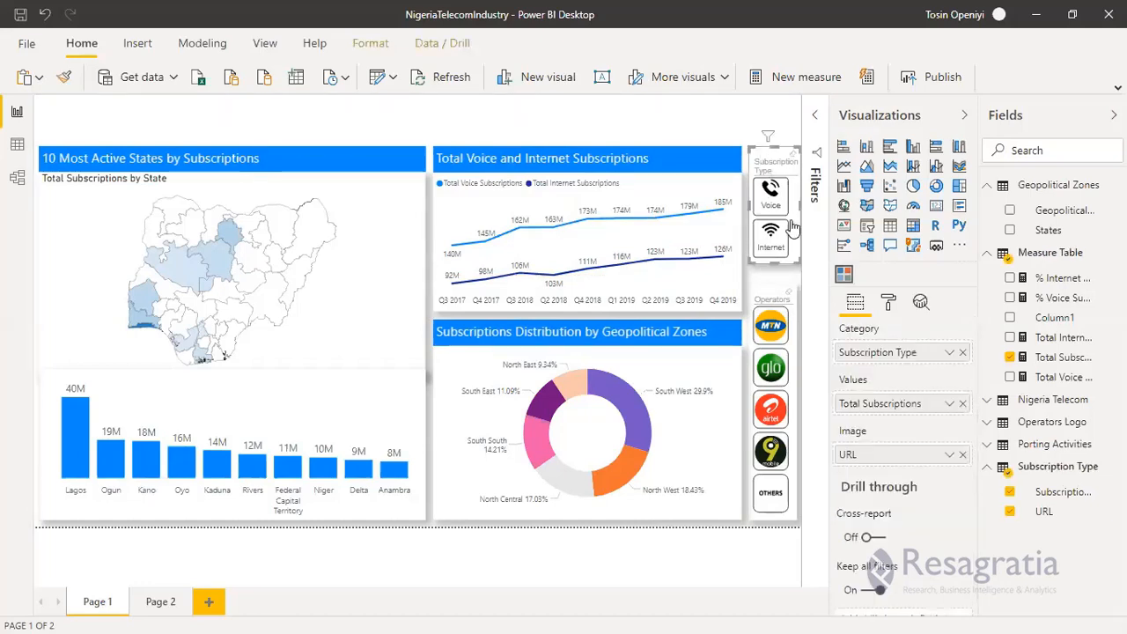
# Step: Try an 11 pt header text size on the Subscription Type slicer and restore it to 10 pt
pyautogui.click(887, 301)
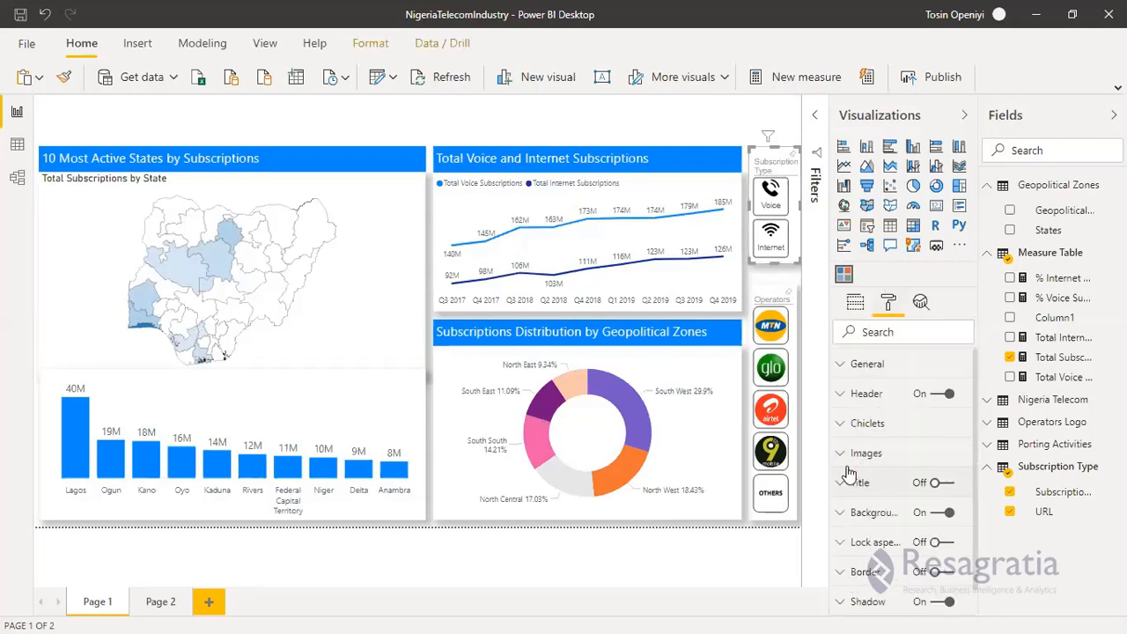
pyautogui.click(844, 394)
pyautogui.scroll(-3, 893, 526)
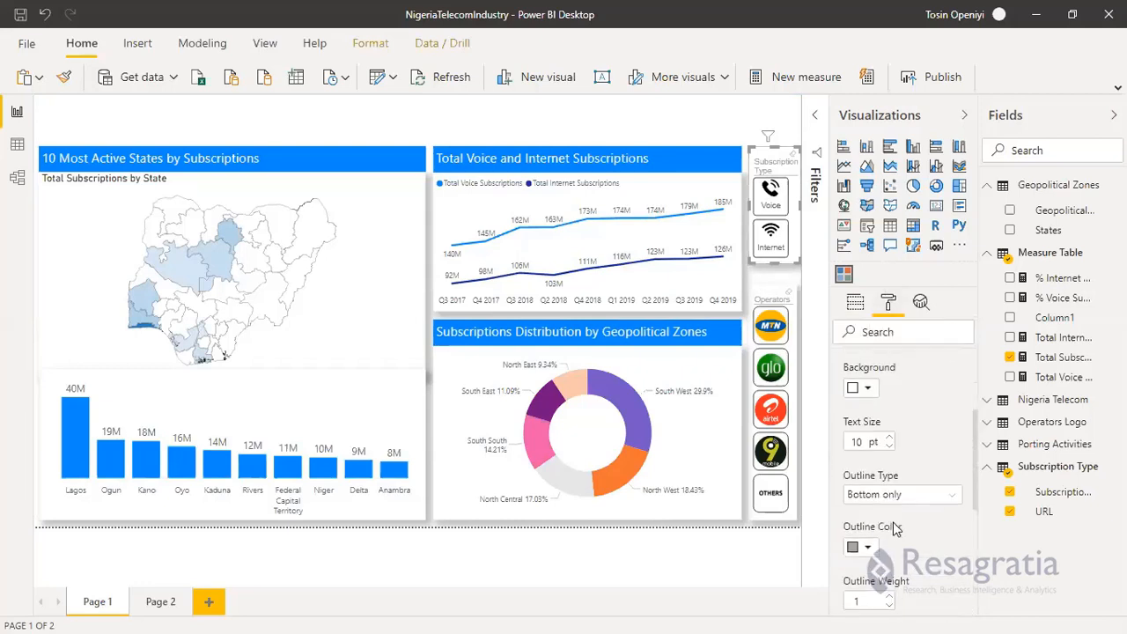
pyautogui.click(889, 434)
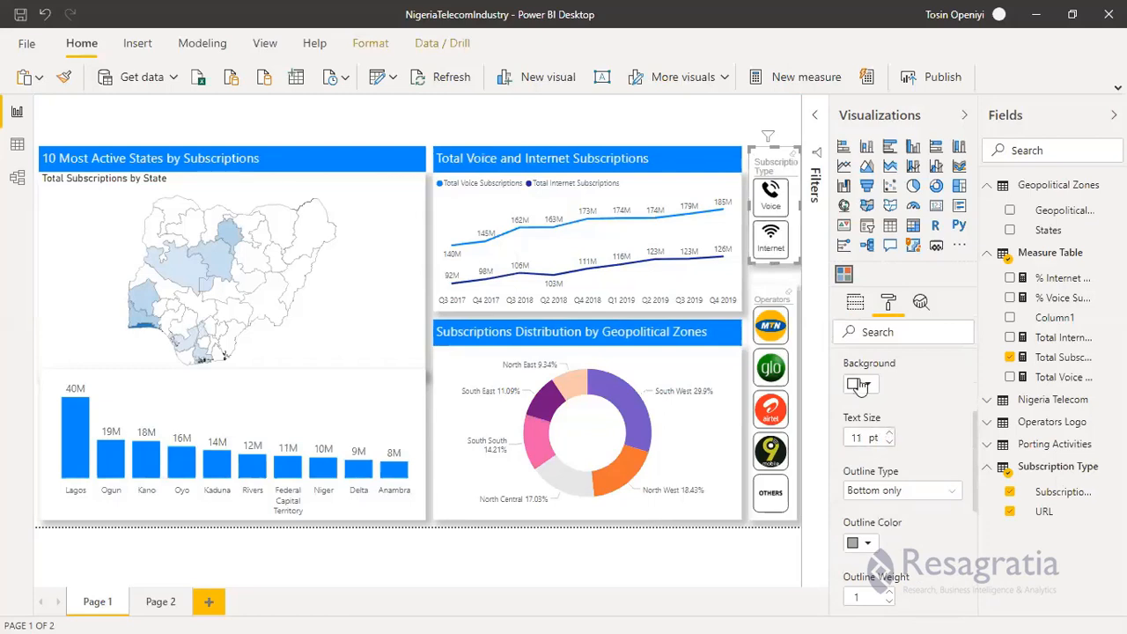
pyautogui.click(889, 442)
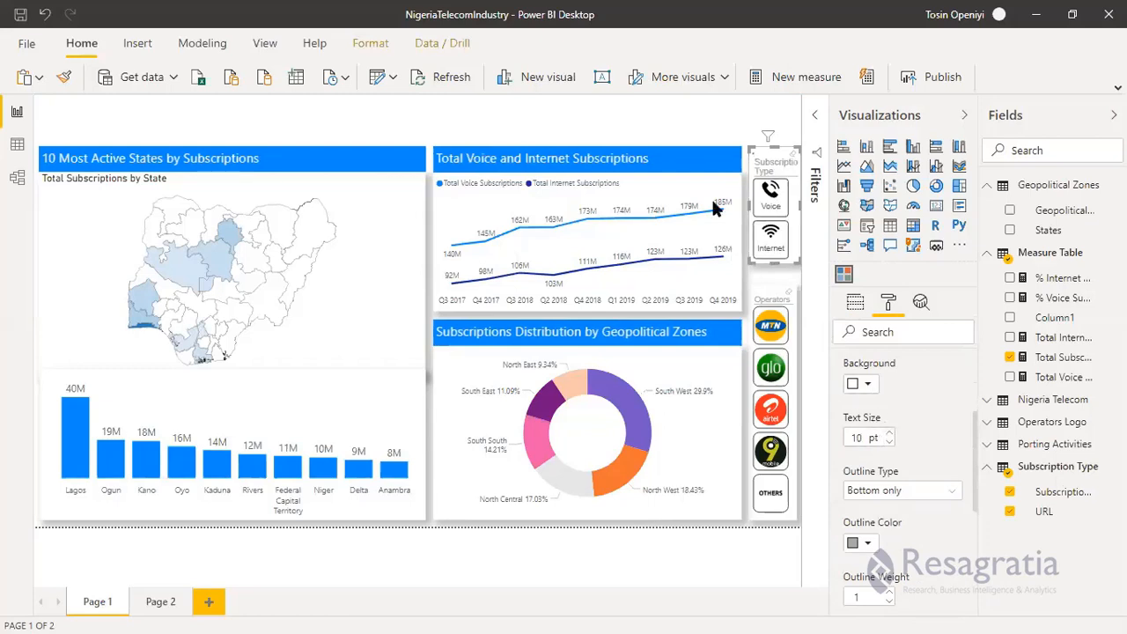
# Step: Set the Subscription Type slicer's header font color to black
pyautogui.scroll(1, 892, 446)
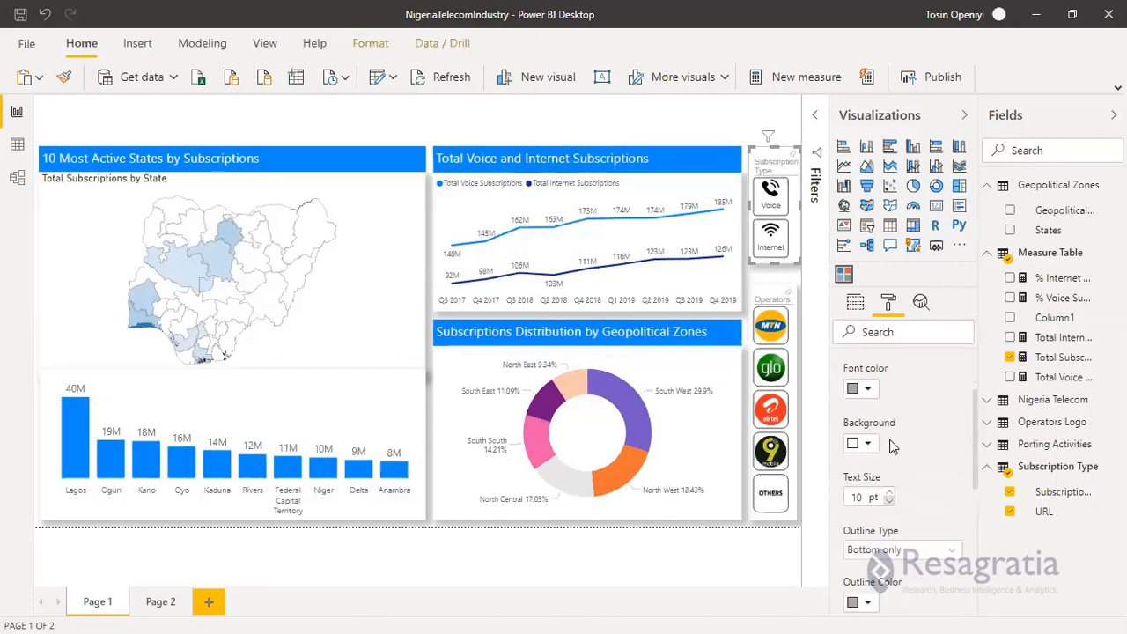
pyautogui.scroll(1, 889, 446)
pyautogui.click(866, 412)
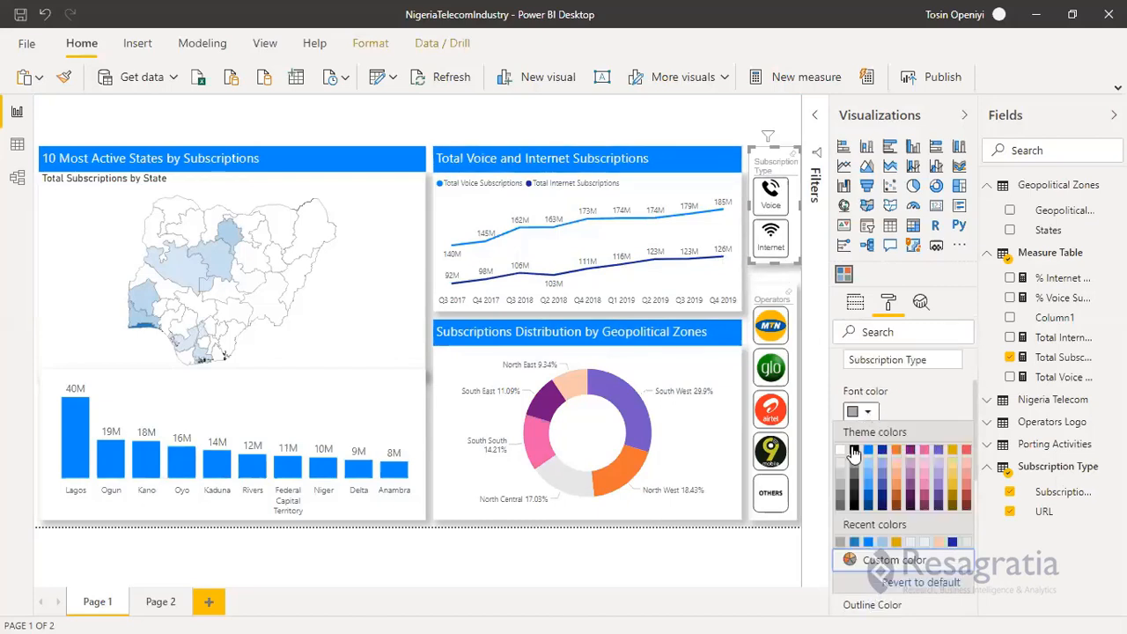
pyautogui.click(852, 452)
# Step: Set the Operators slicer's header font color to black
pyautogui.click(764, 309)
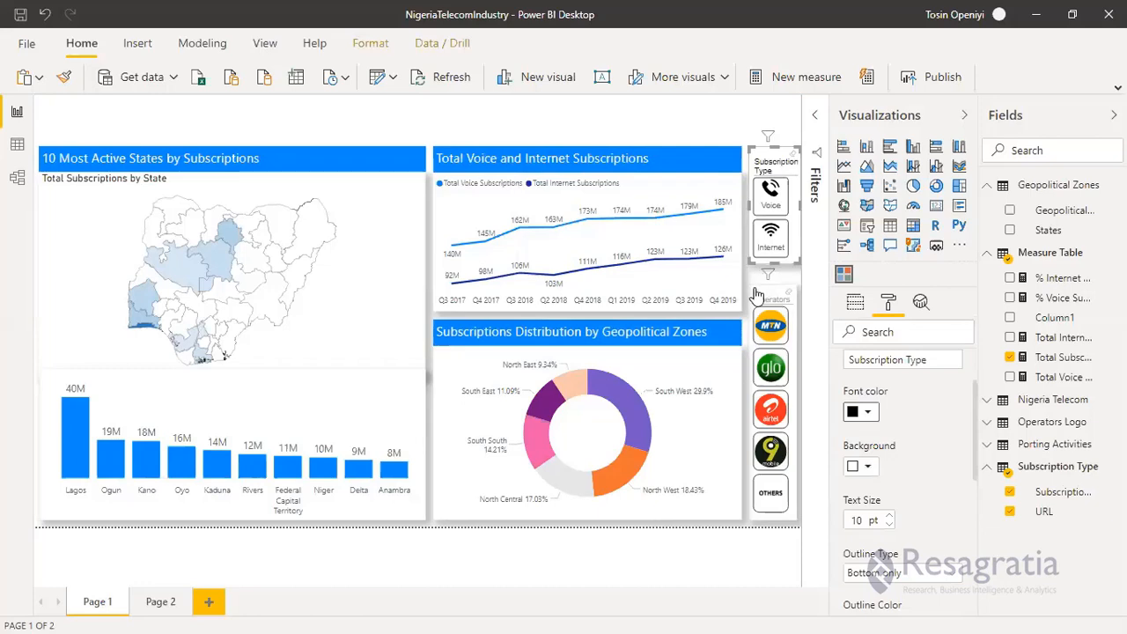
pyautogui.click(866, 414)
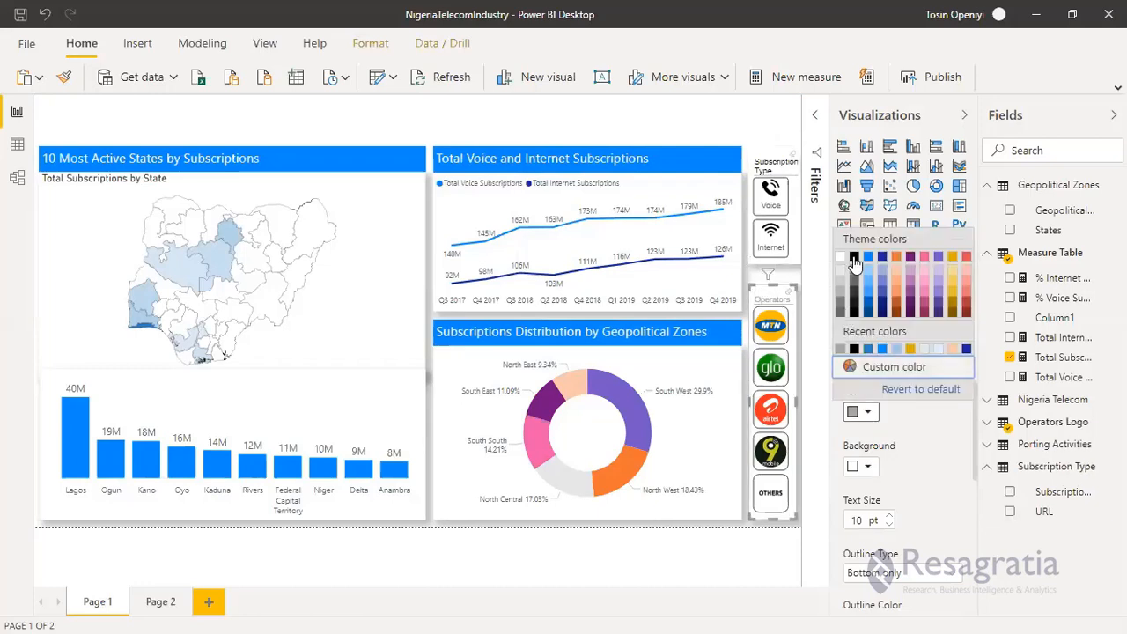
pyautogui.click(853, 264)
pyautogui.click(746, 116)
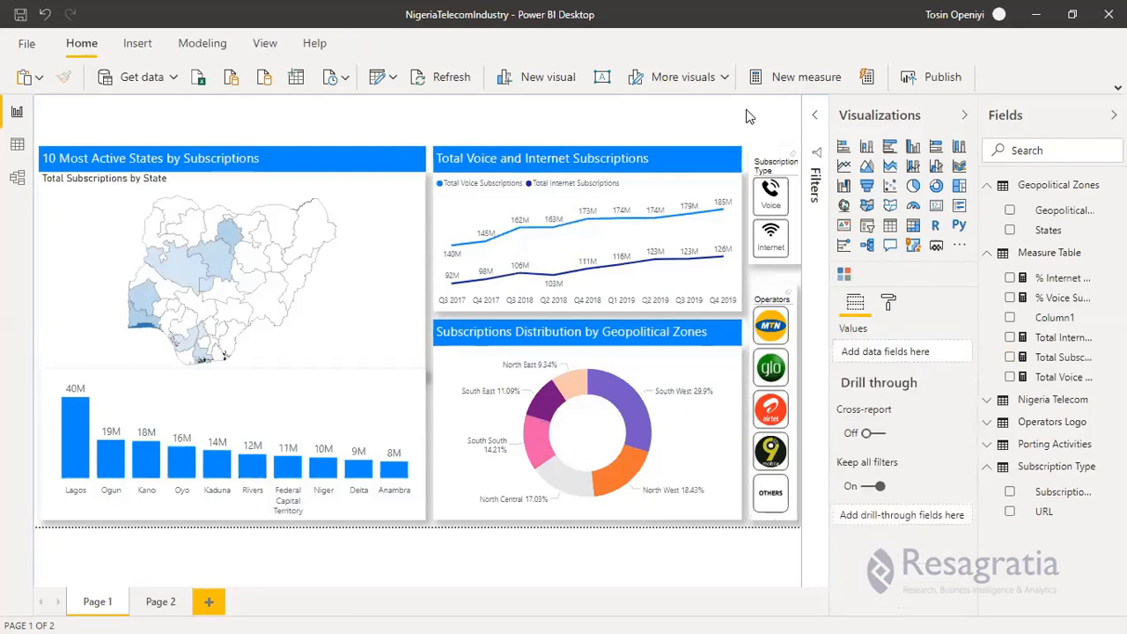
# Step: Widen the Operators slicer slightly to match the Subscription Type slicer above it
pyautogui.click(760, 298)
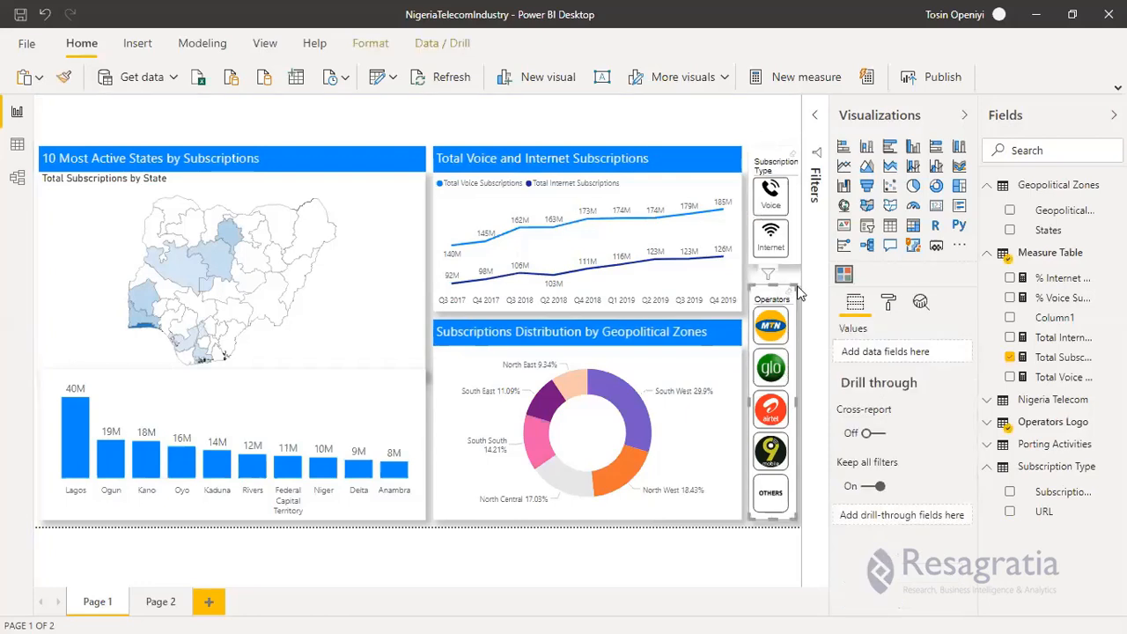
pyautogui.click(766, 156)
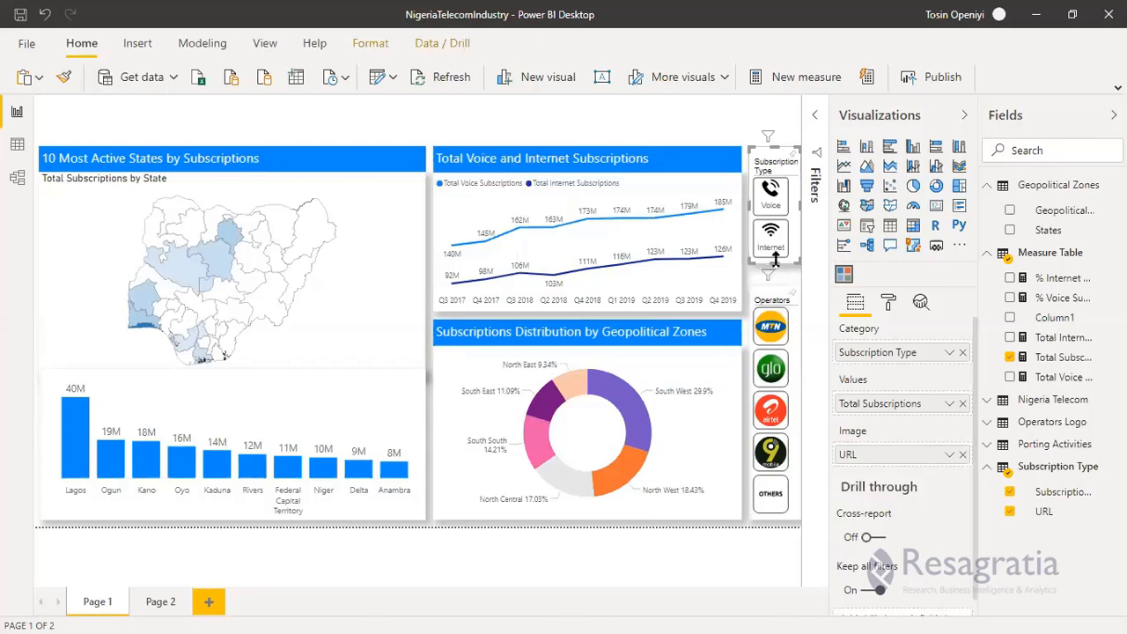
pyautogui.click(759, 149)
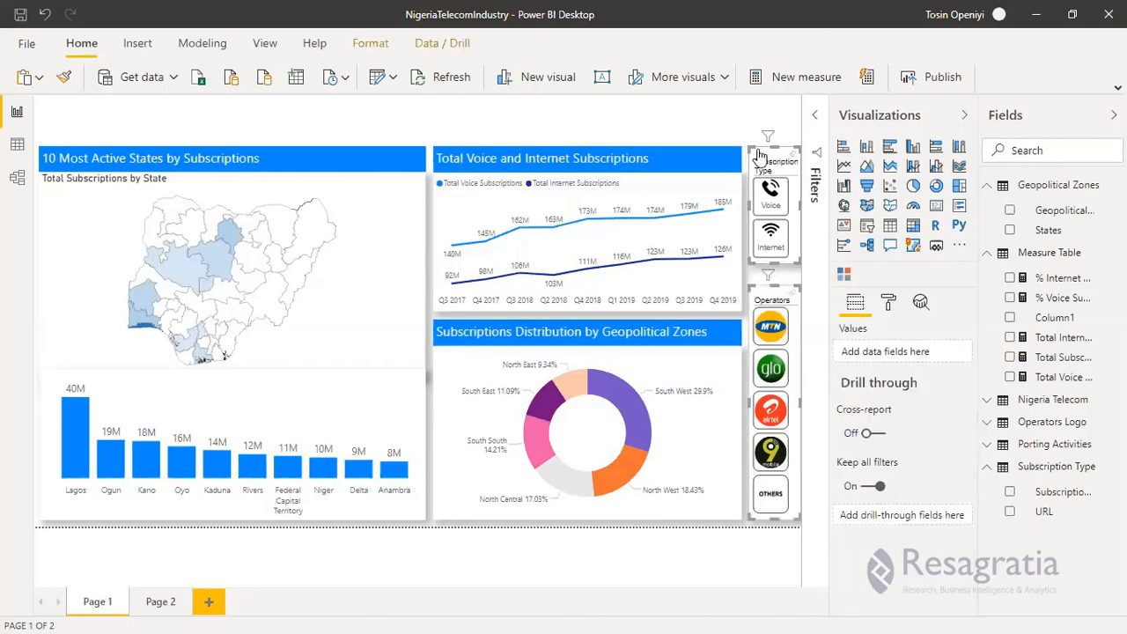
# Step: Nudge the Subscription Type and Operators slicers slightly left, closer to the charts, keeping their edges aligned
pyautogui.click(757, 152)
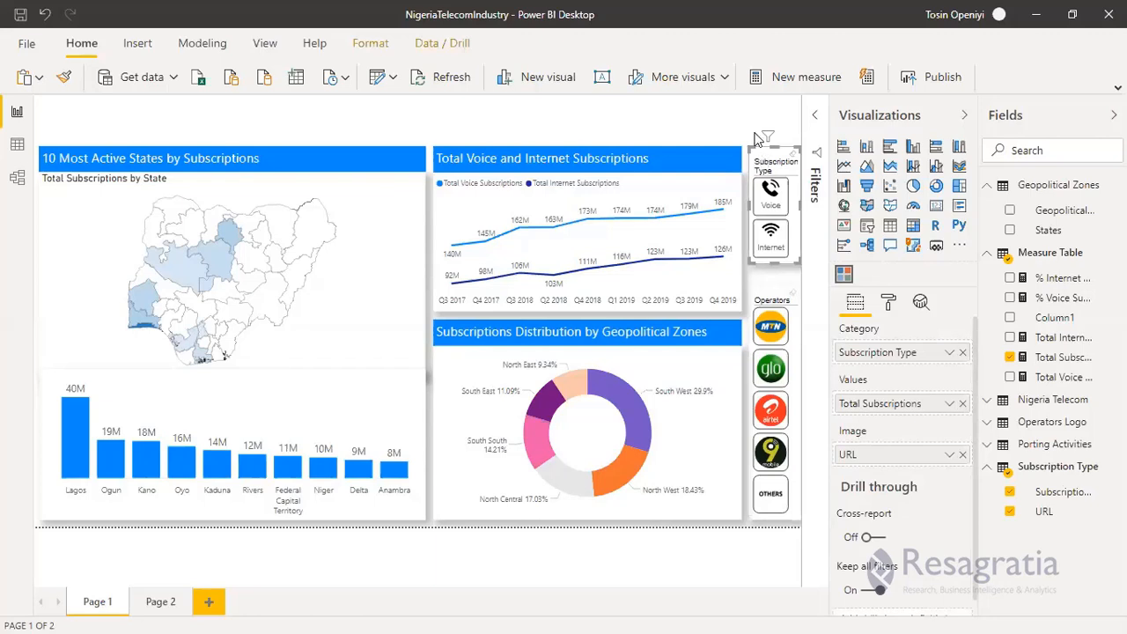
pyautogui.click(752, 136)
pyautogui.click(754, 154)
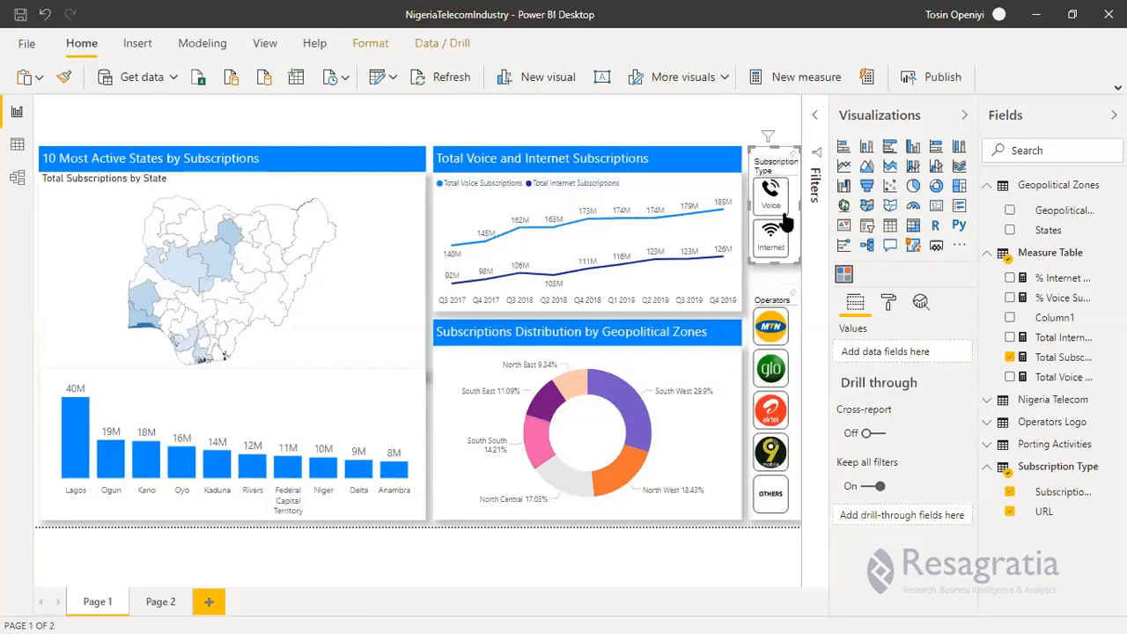
pyautogui.click(782, 266)
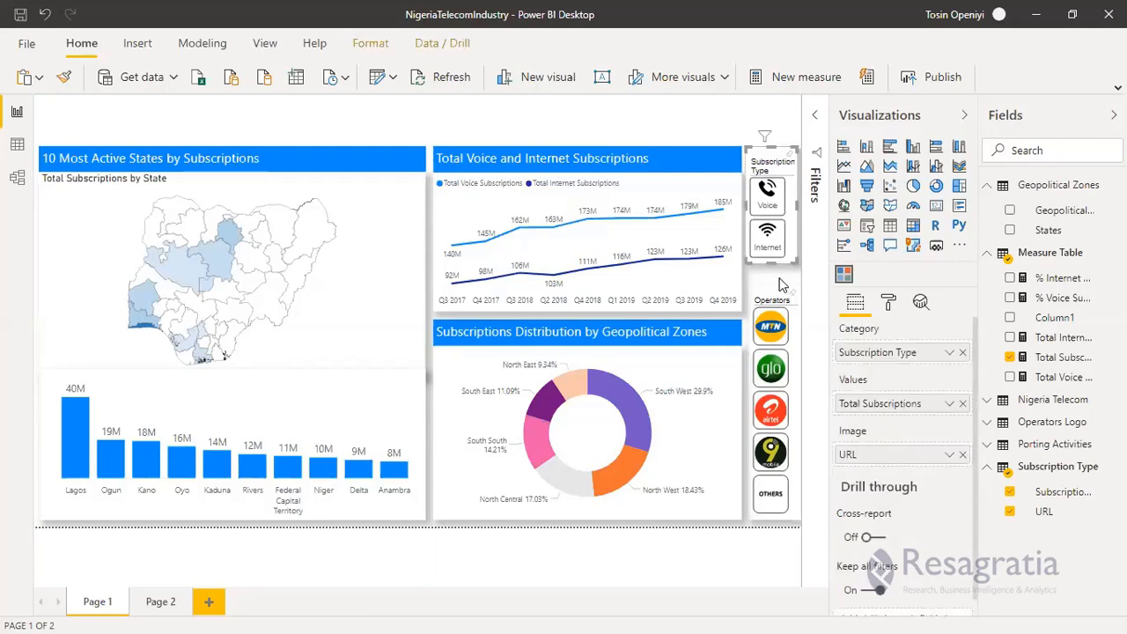
pyautogui.click(780, 298)
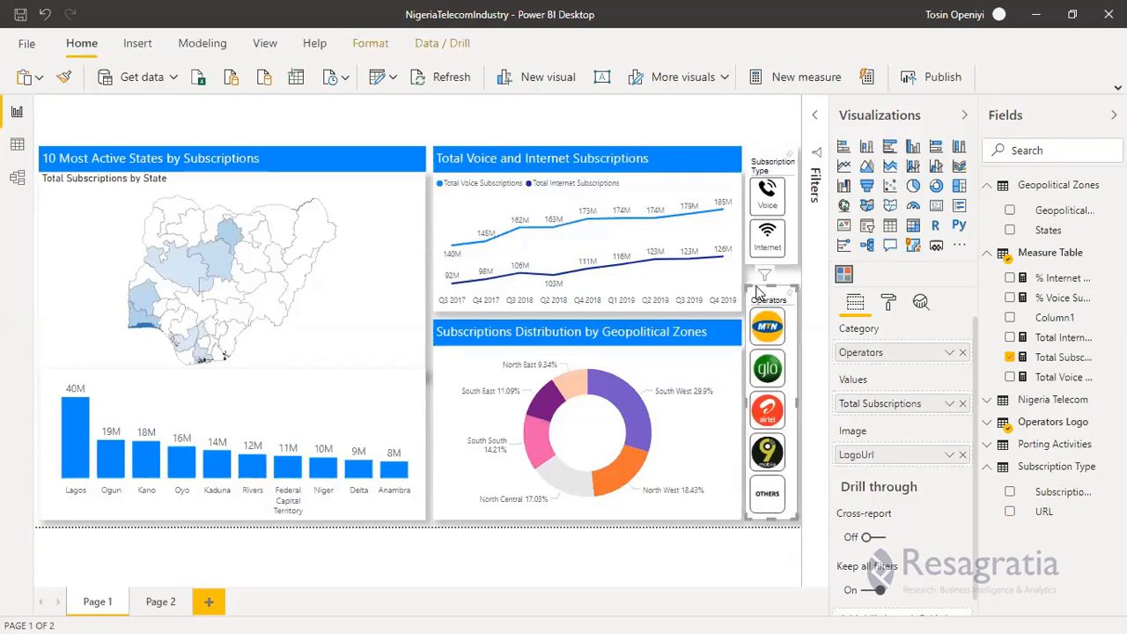
pyautogui.click(726, 126)
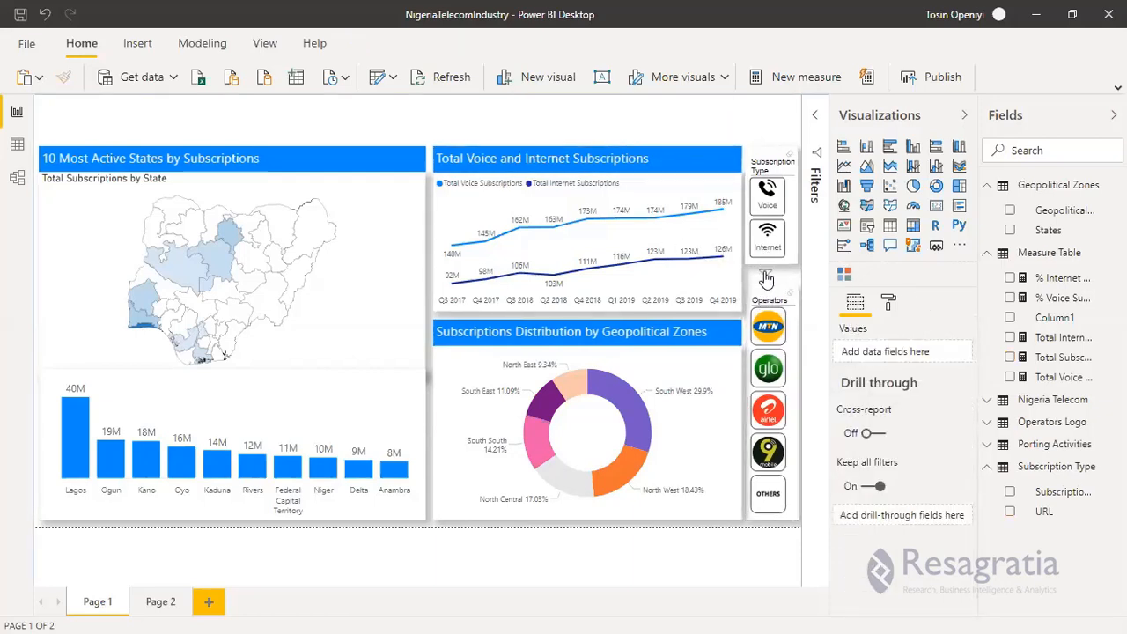
# Step: Examine the image formatting options of the Subscription Type slicer, including its image split, round and stretch settings
pyautogui.click(783, 244)
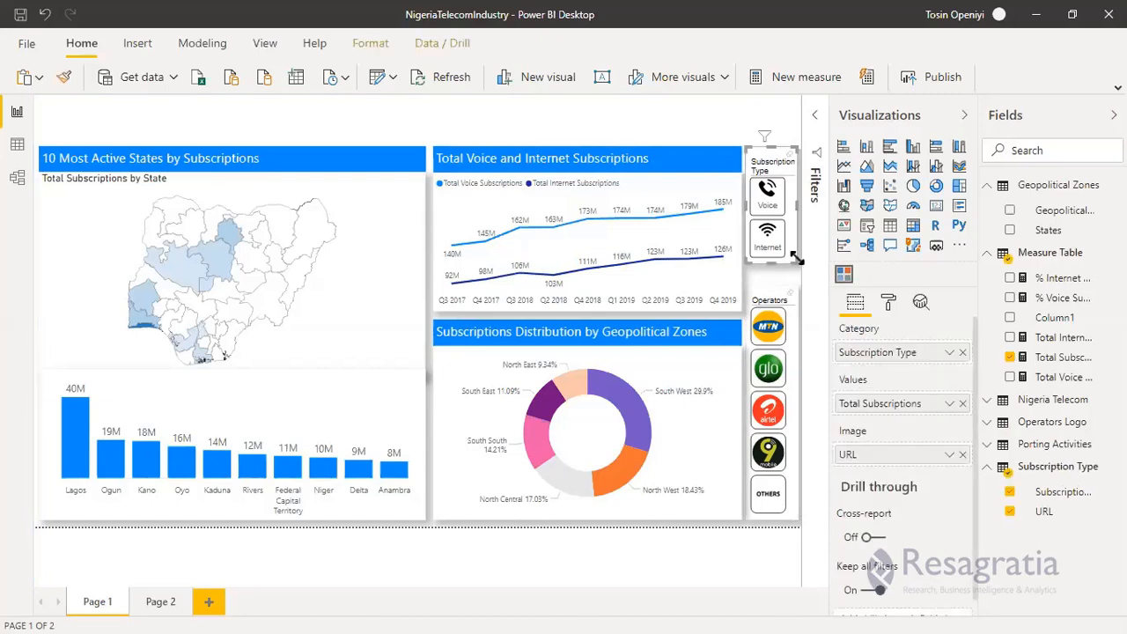
pyautogui.click(888, 302)
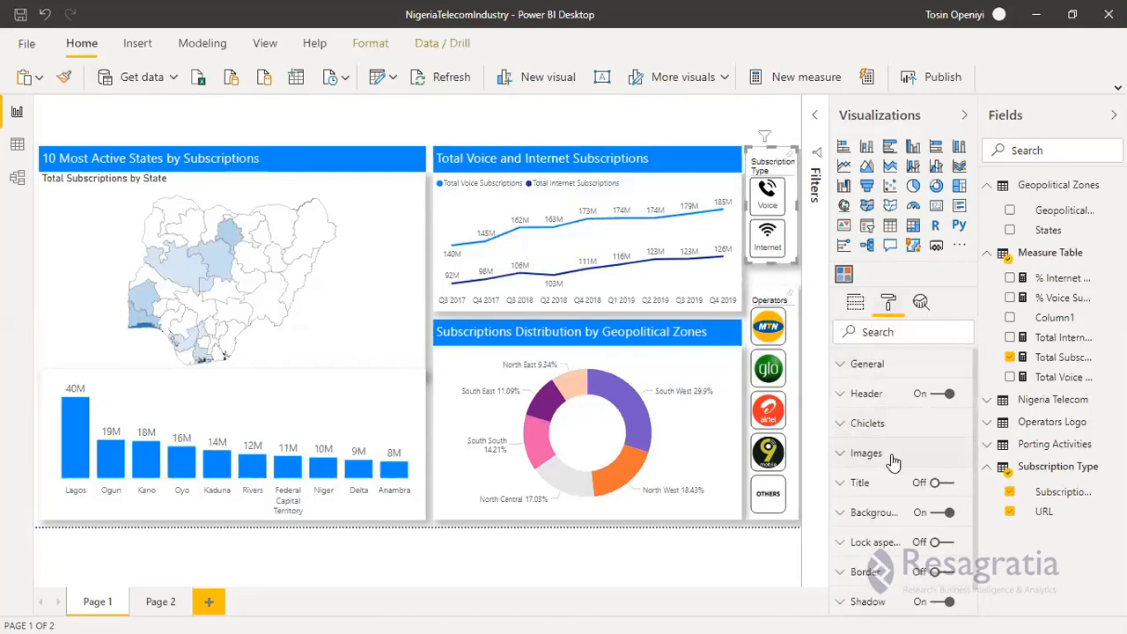
pyautogui.click(840, 457)
pyautogui.scroll(-3, 891, 405)
pyautogui.scroll(3, 890, 404)
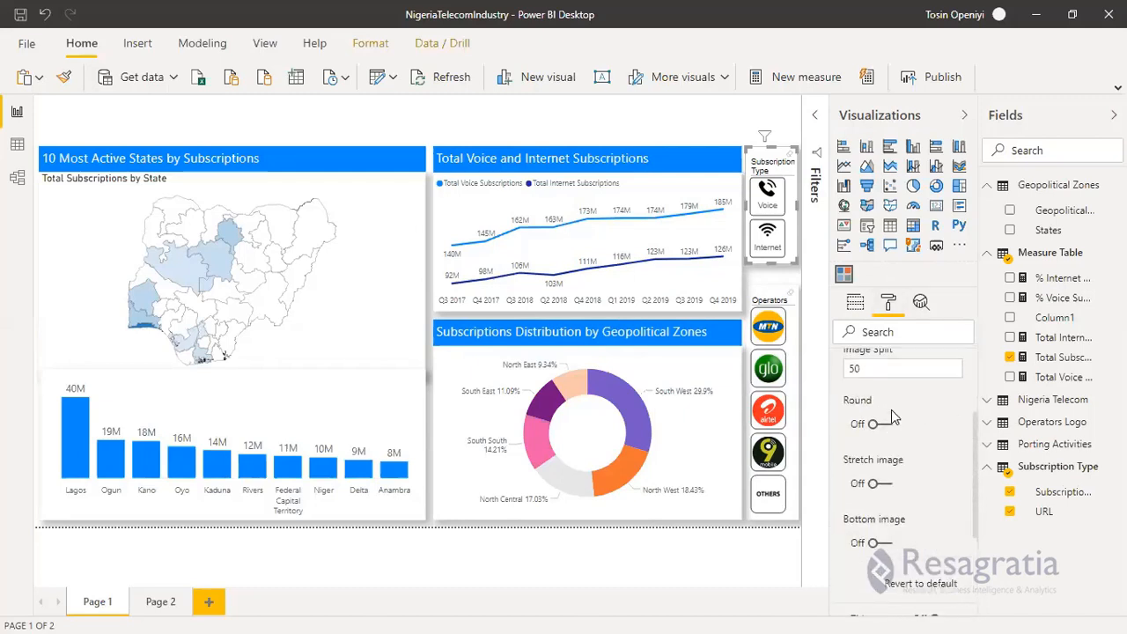
pyautogui.scroll(2, 891, 414)
pyautogui.scroll(-2, 889, 431)
pyautogui.click(886, 426)
pyautogui.click(715, 112)
pyautogui.click(790, 258)
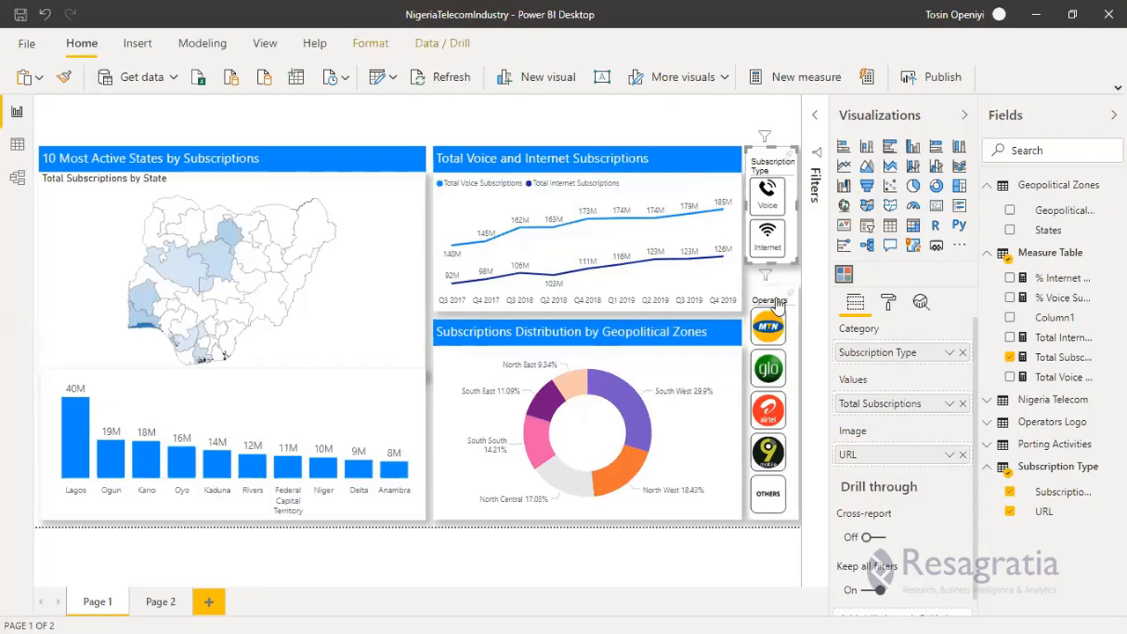
pyautogui.click(710, 114)
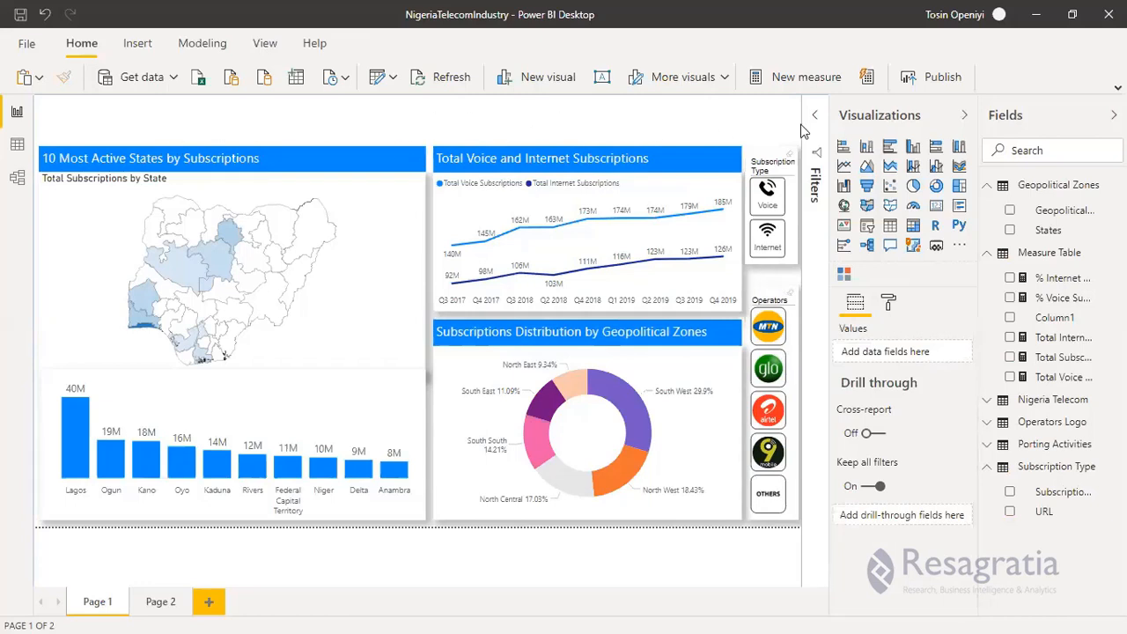
# Step: Add a short, full-width text box above the charts containing the page title "NIGERIA'S TELECOMS INDUSTRY"
pyautogui.click(599, 76)
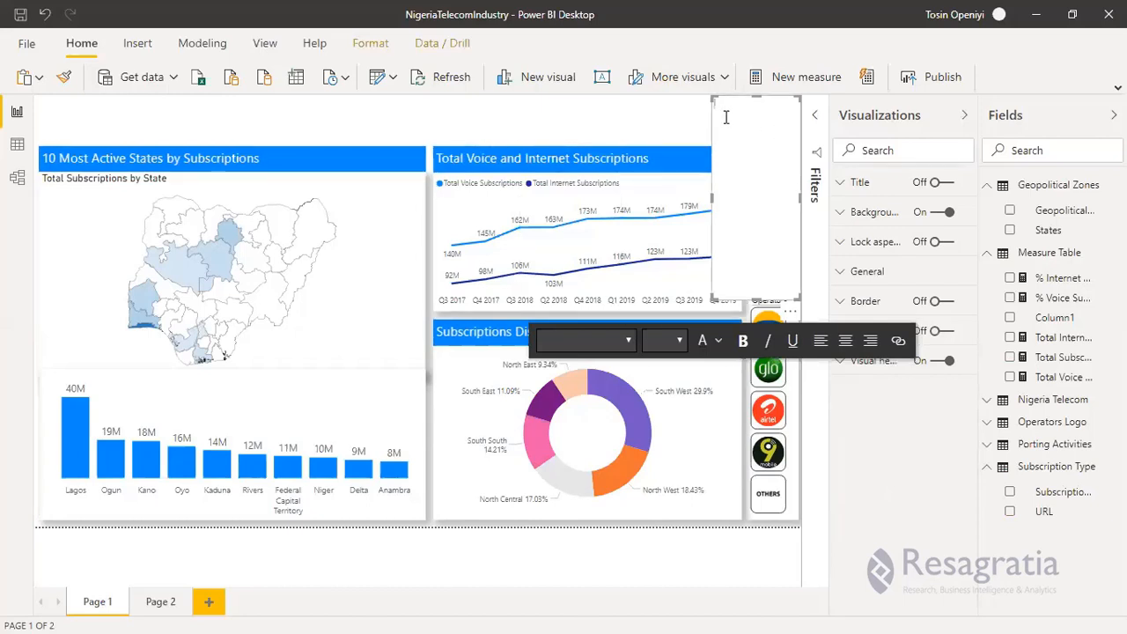
pyautogui.moveTo(711, 96); pyautogui.dragTo(40, 97)
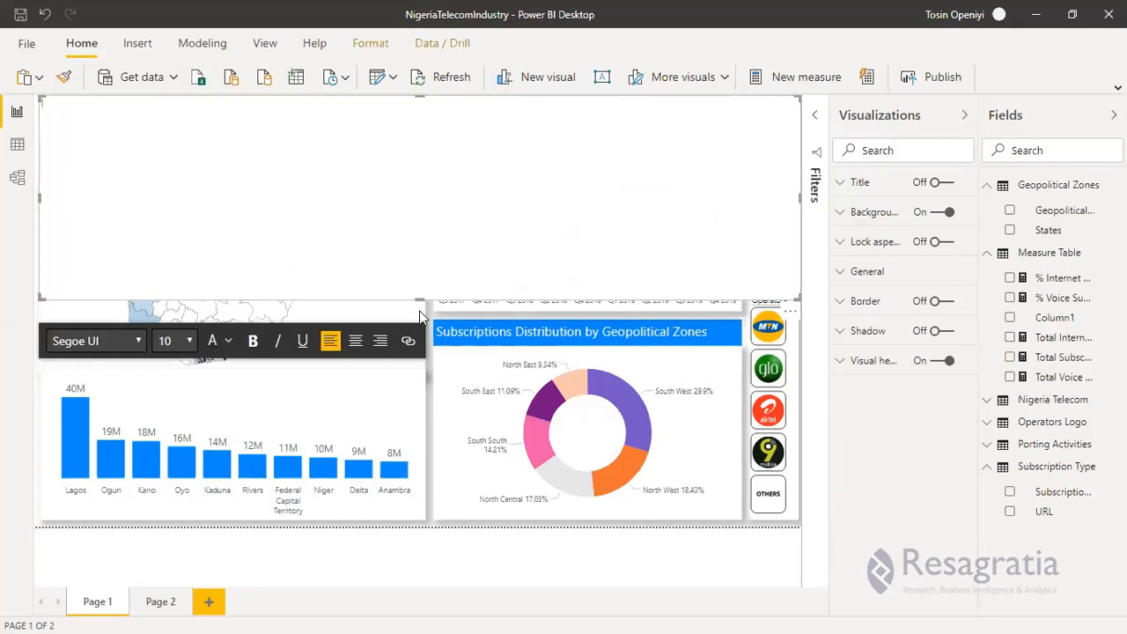
pyautogui.moveTo(419, 301); pyautogui.dragTo(420, 139)
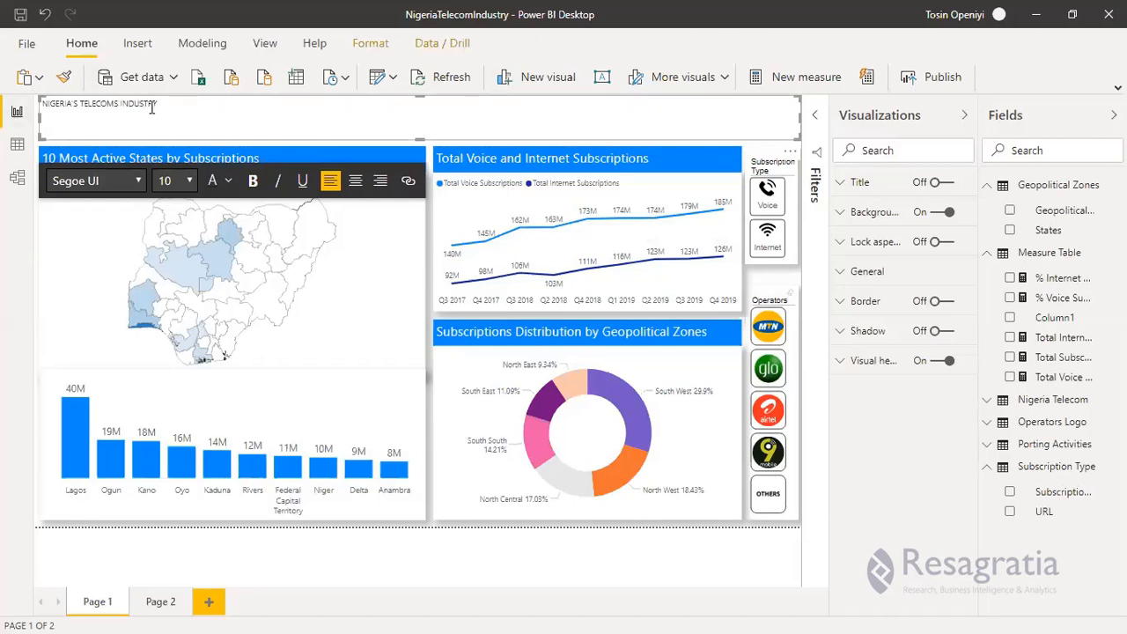
# Step: Set the page title's font size to 28 and extend its text with "2017 - 2019"
pyautogui.moveTo(165, 104); pyautogui.dragTo(25, 115)
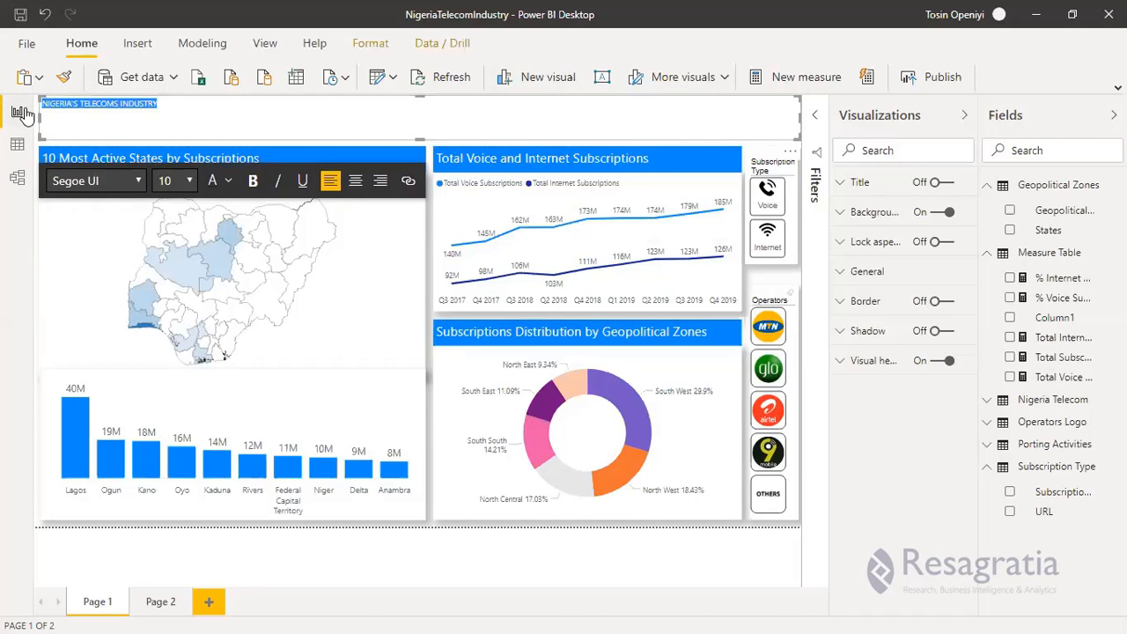
pyautogui.click(185, 181)
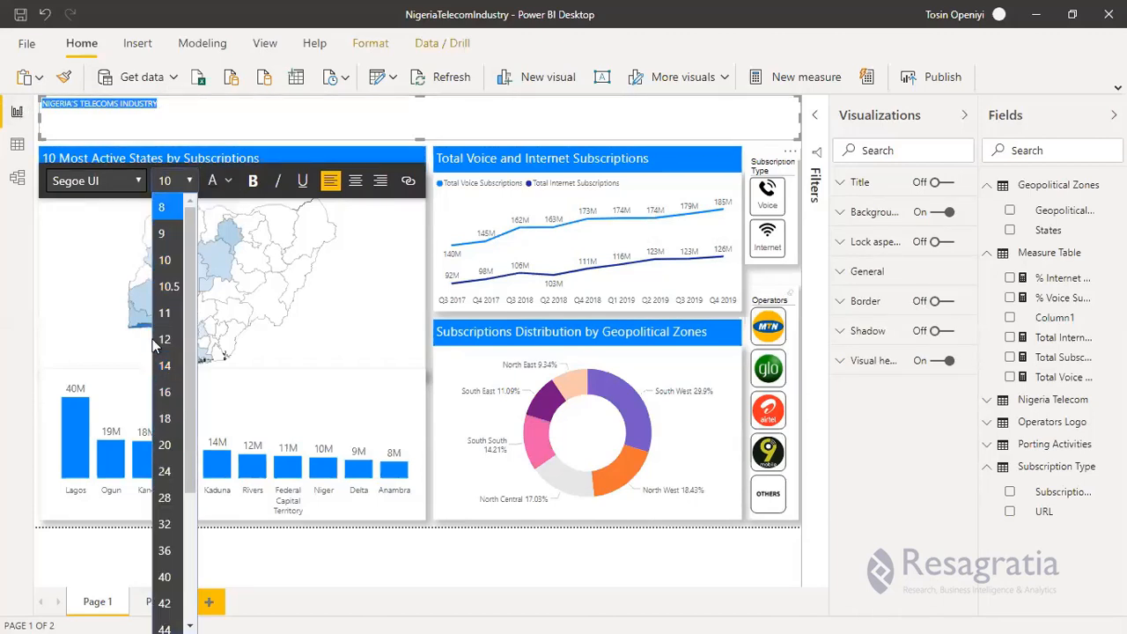
pyautogui.click(165, 497)
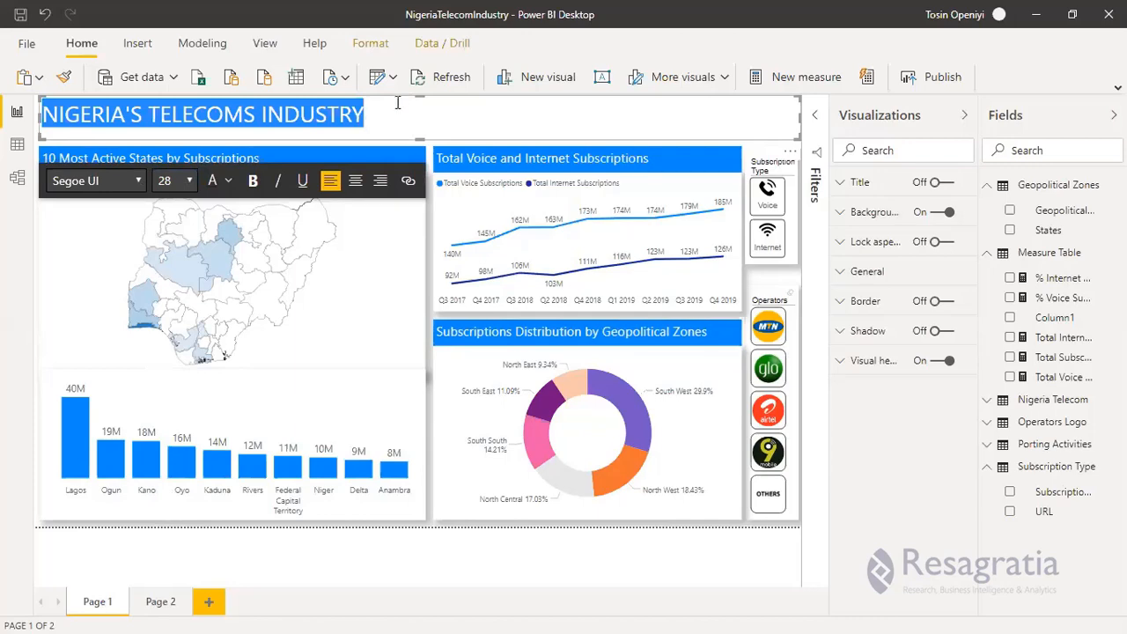
pyautogui.click(427, 290)
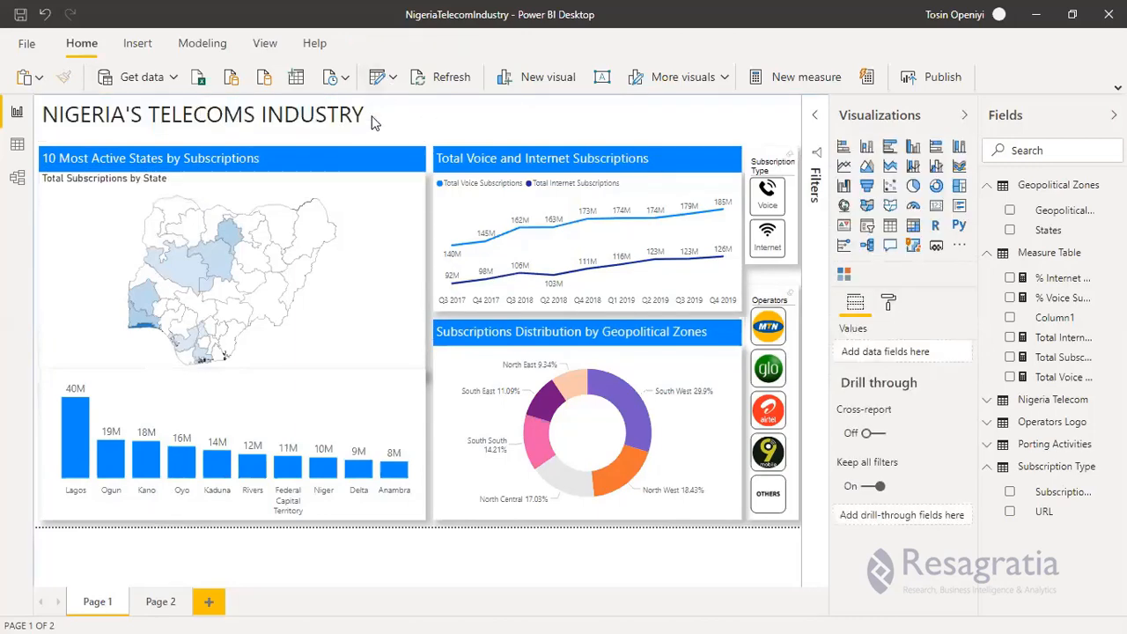
pyautogui.click(379, 114)
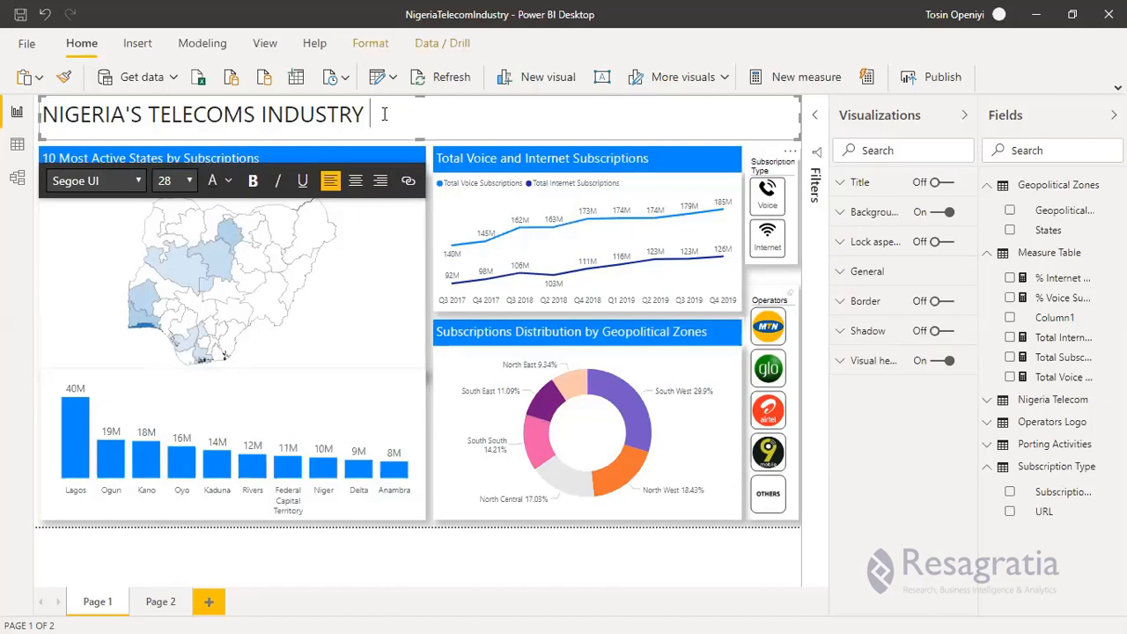
pyautogui.write('2017 - 2019')
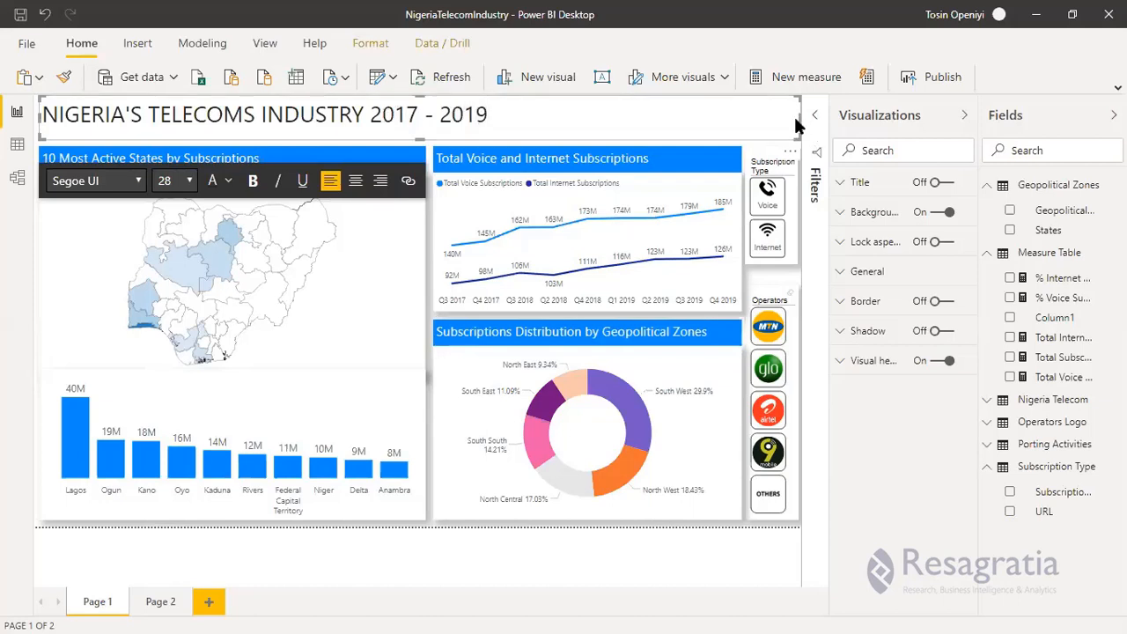
# Step: Narrow the title text box to fit its text and move it to roughly the middle of the page width
pyautogui.moveTo(797, 117); pyautogui.dragTo(726, 123)
pyautogui.moveTo(564, 132); pyautogui.dragTo(545, 133)
pyautogui.moveTo(226, 103); pyautogui.dragTo(370, 105)
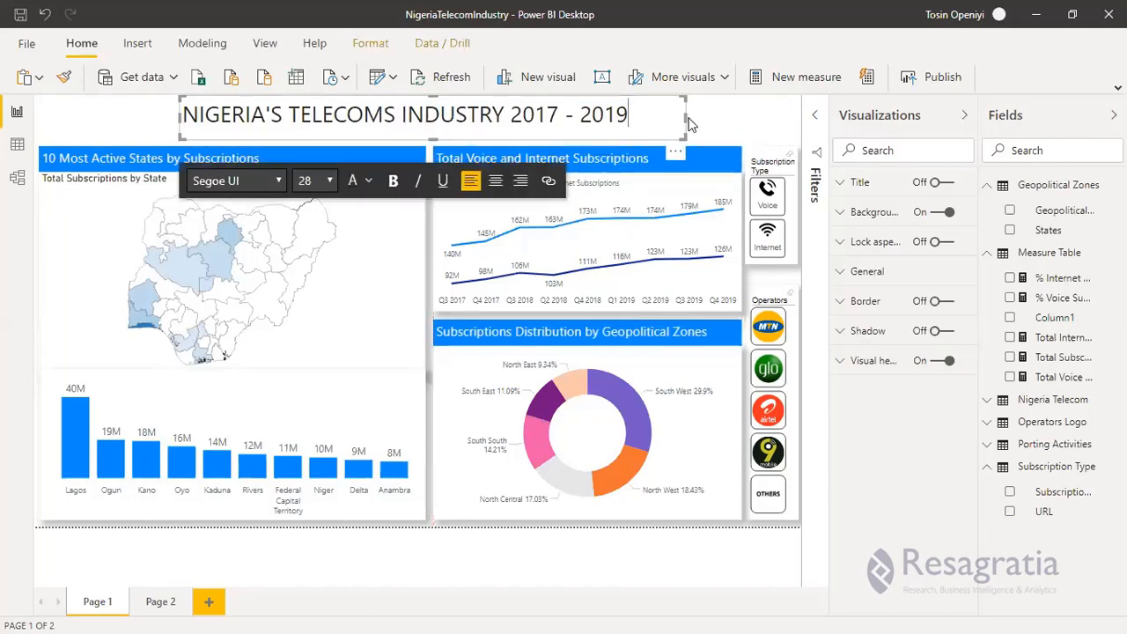
pyautogui.moveTo(684, 124); pyautogui.dragTo(651, 123)
pyautogui.click(92, 124)
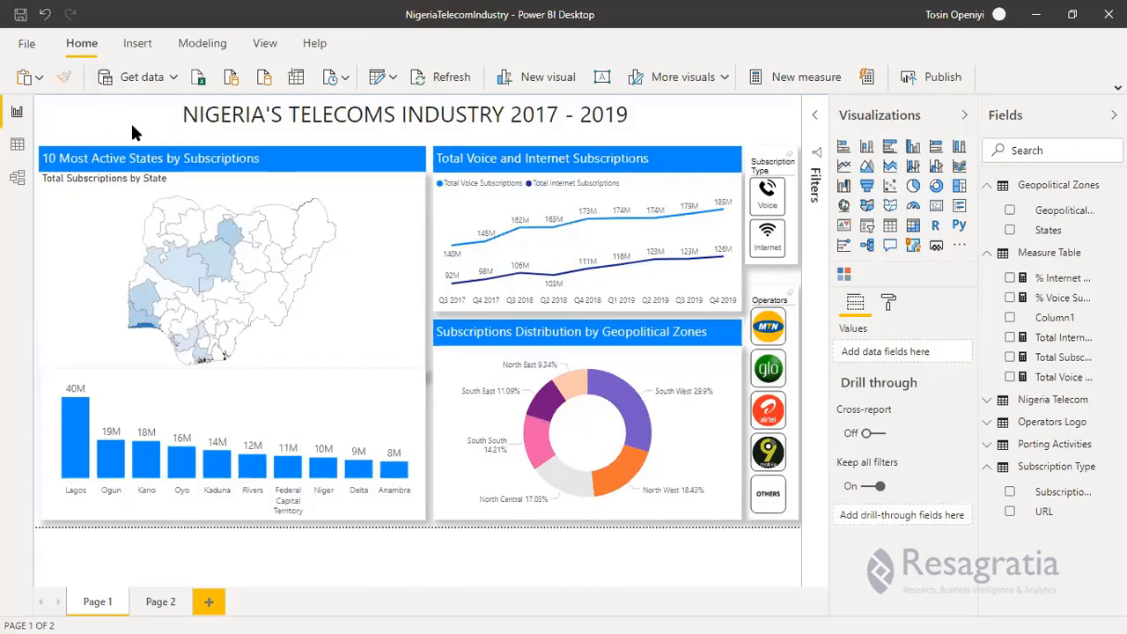
# Step: Nudge the title text box down slightly, closer to the chart headings
pyautogui.click(180, 119)
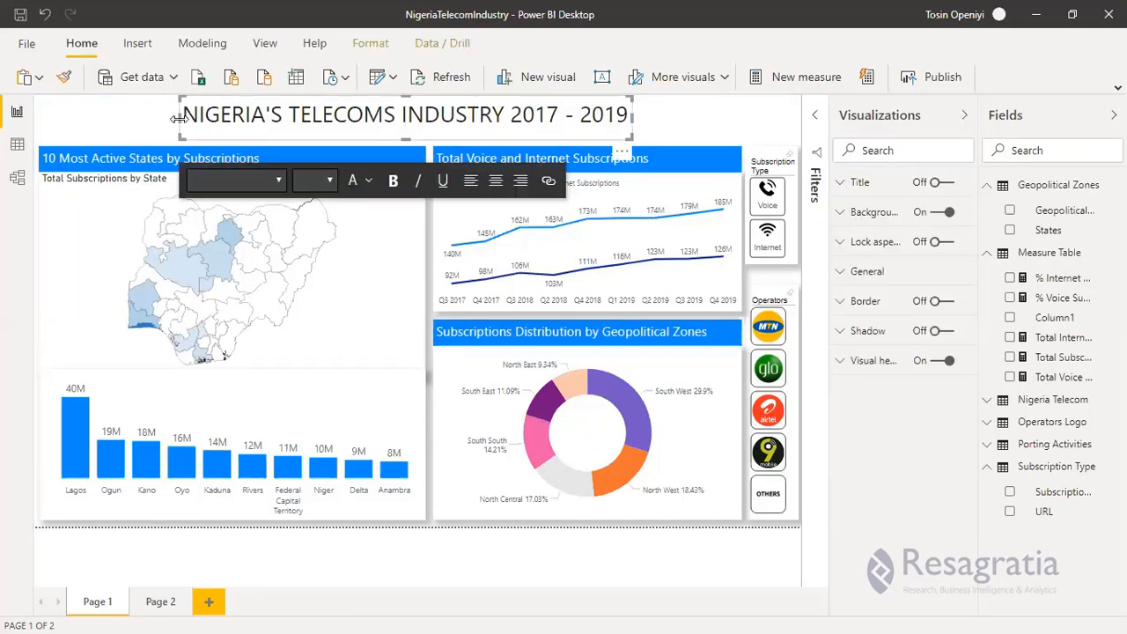
pyautogui.press('Down')
pyautogui.press('Down')
pyautogui.press('Down')
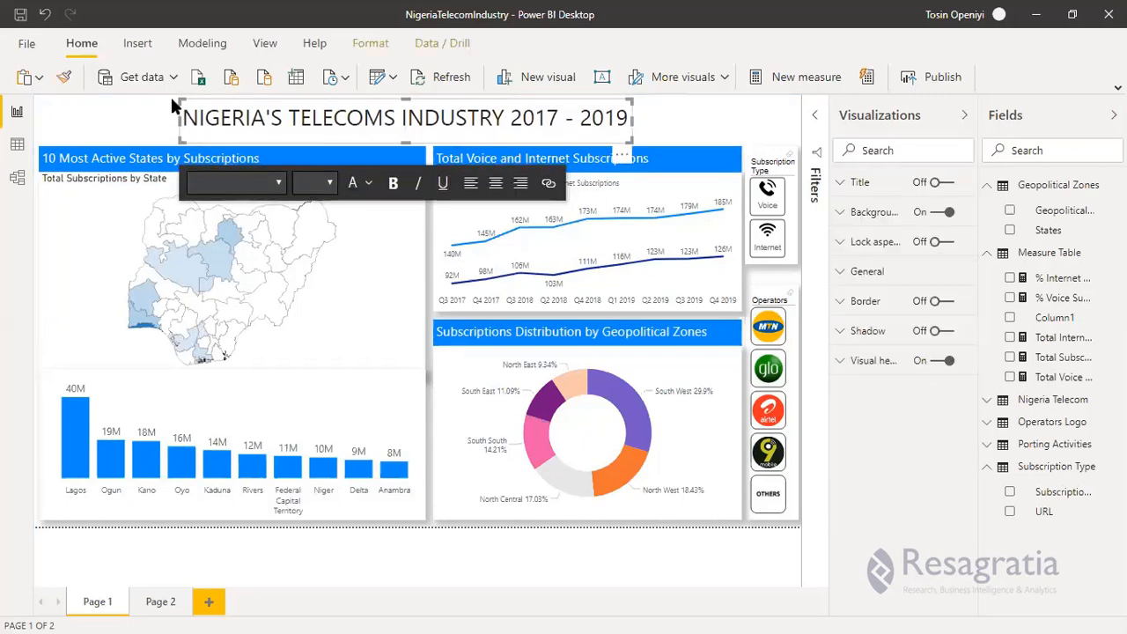
pyautogui.click(171, 100)
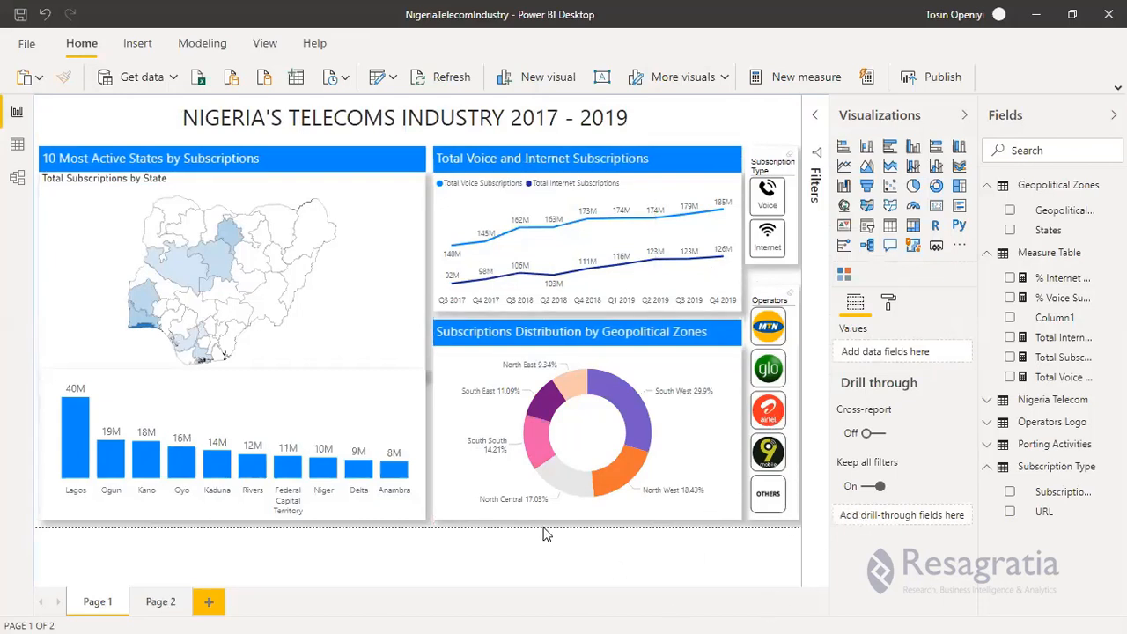
# Step: Filter the dashboard to the MTN operator and highlight the South West zone in the geopolitical zones donut chart
pyautogui.click(769, 327)
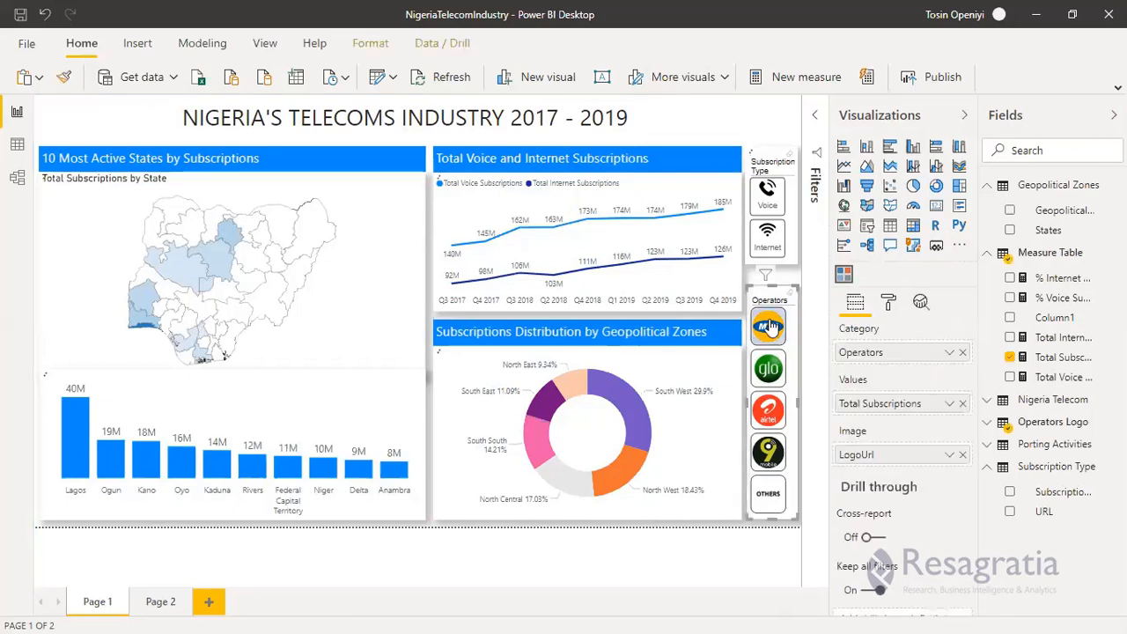
pyautogui.click(769, 326)
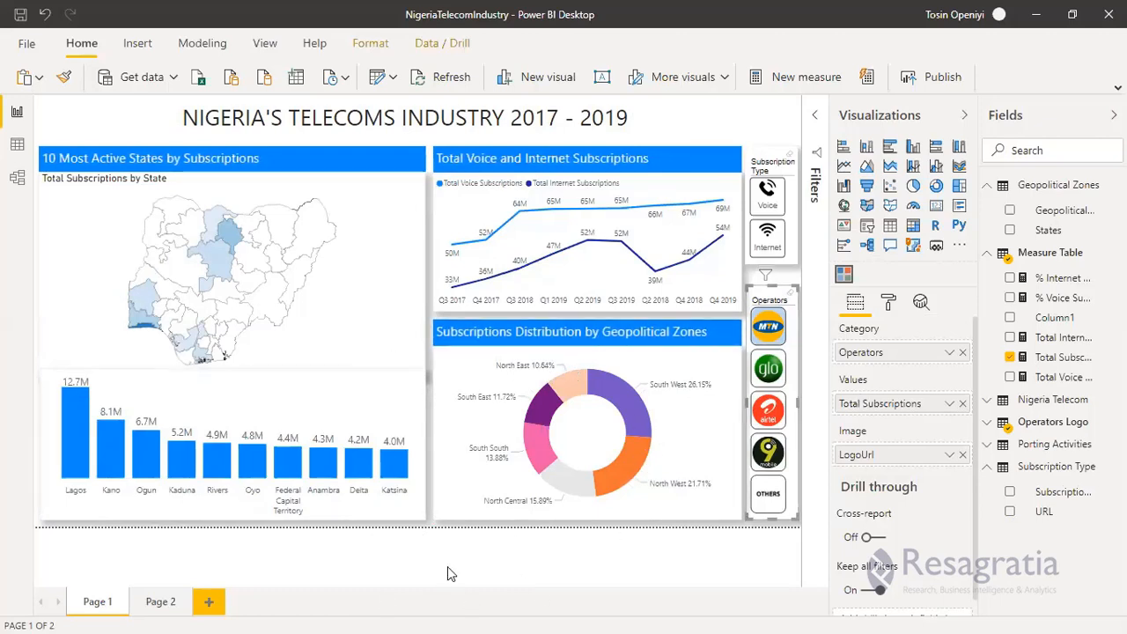
pyautogui.click(621, 393)
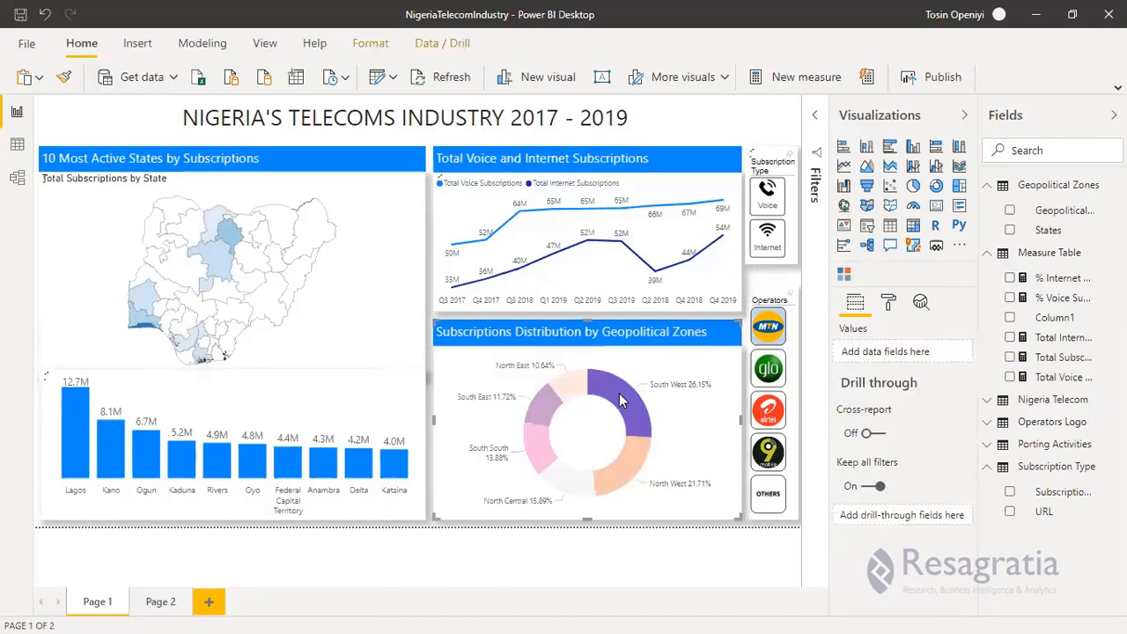
pyautogui.moveTo(618, 394)
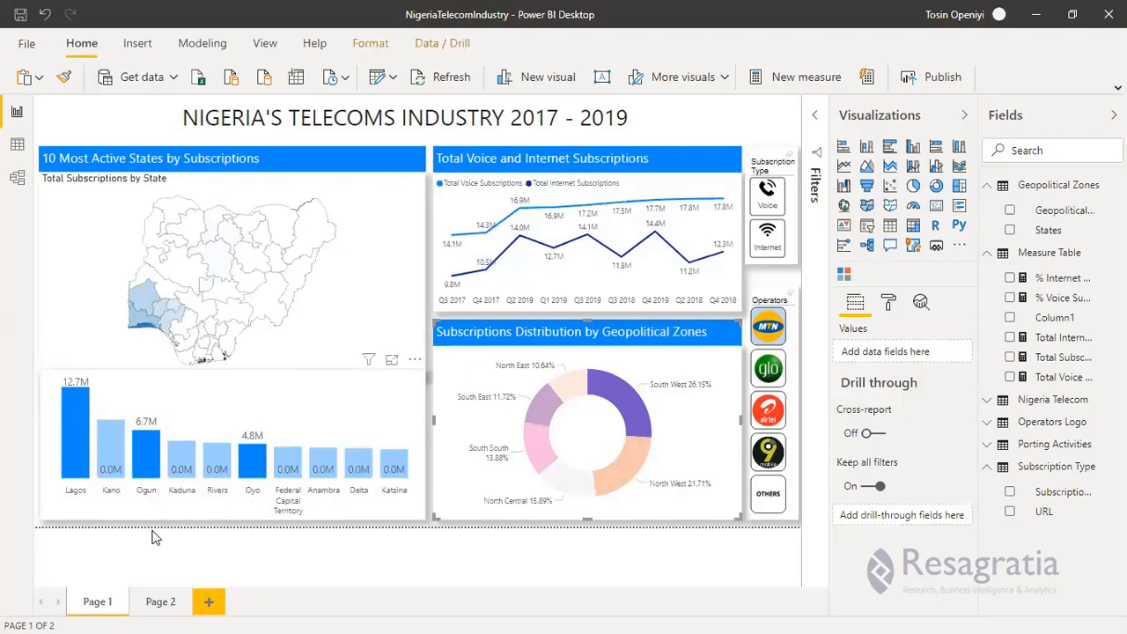
# Step: Highlight North East, South East, South South, North Central and North West in turn in the donut chart, and clear the highlight
pyautogui.click(563, 390)
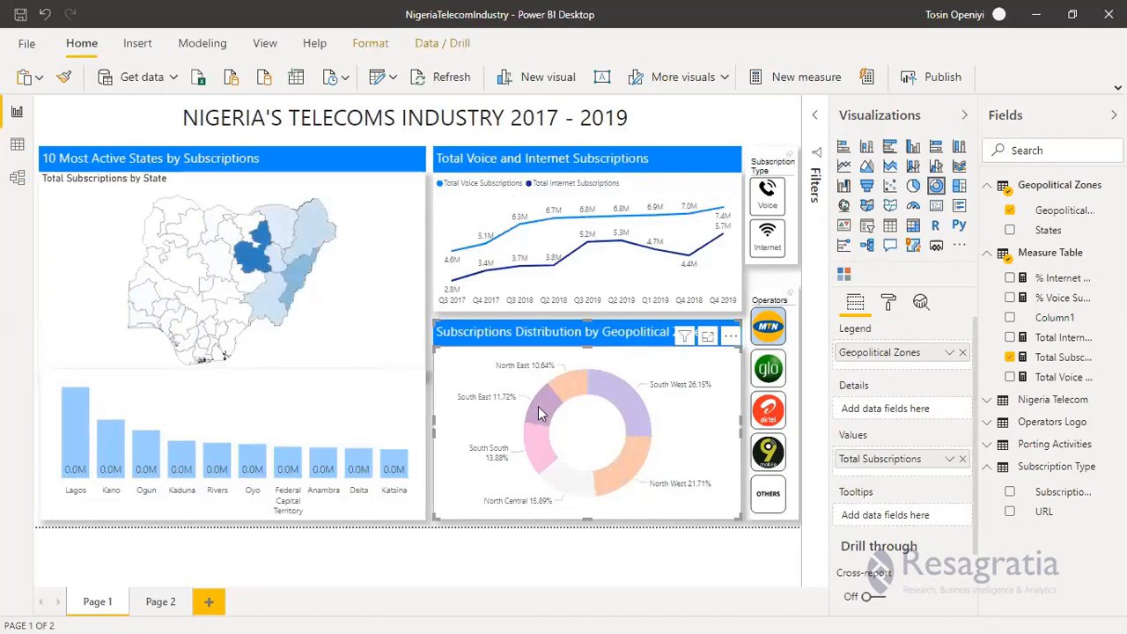
pyautogui.click(537, 406)
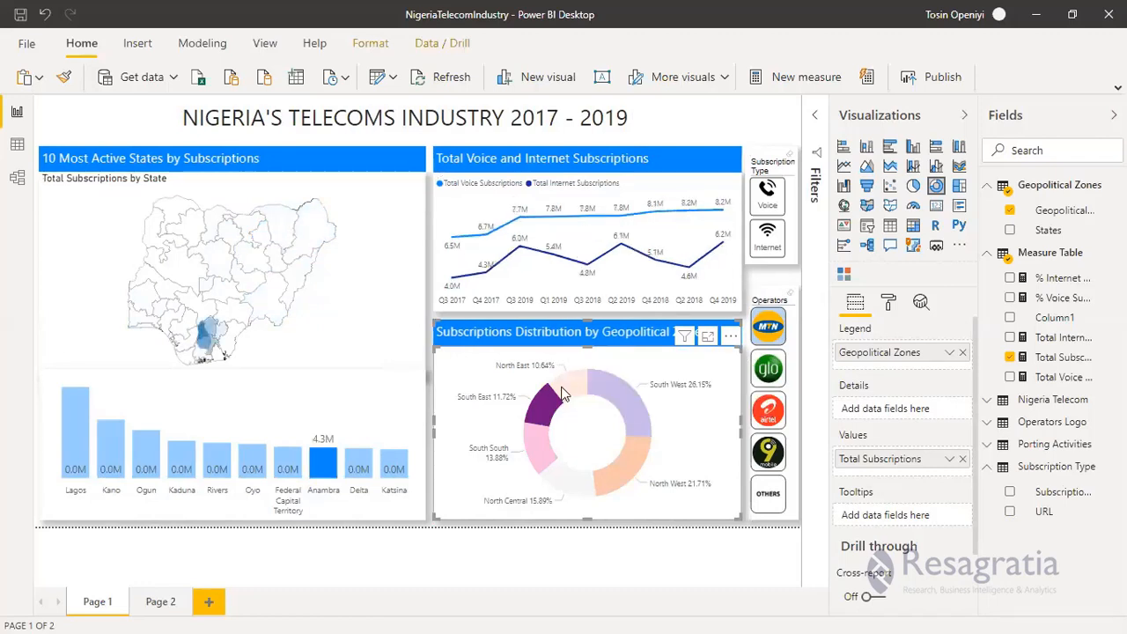
pyautogui.moveTo(532, 421)
pyautogui.click(531, 447)
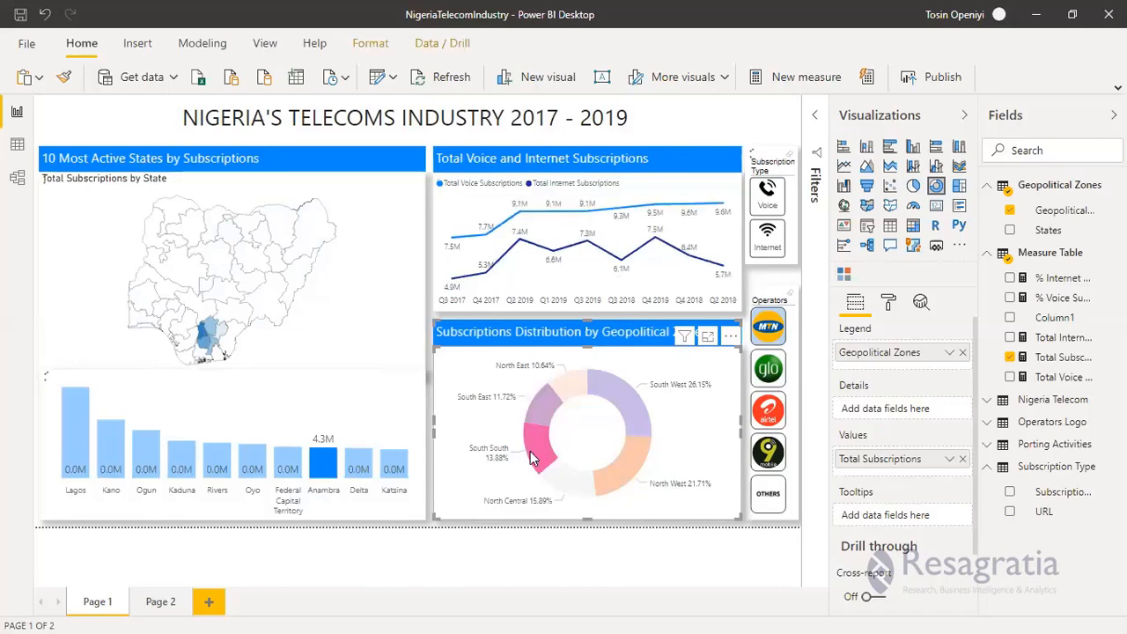
pyautogui.click(566, 489)
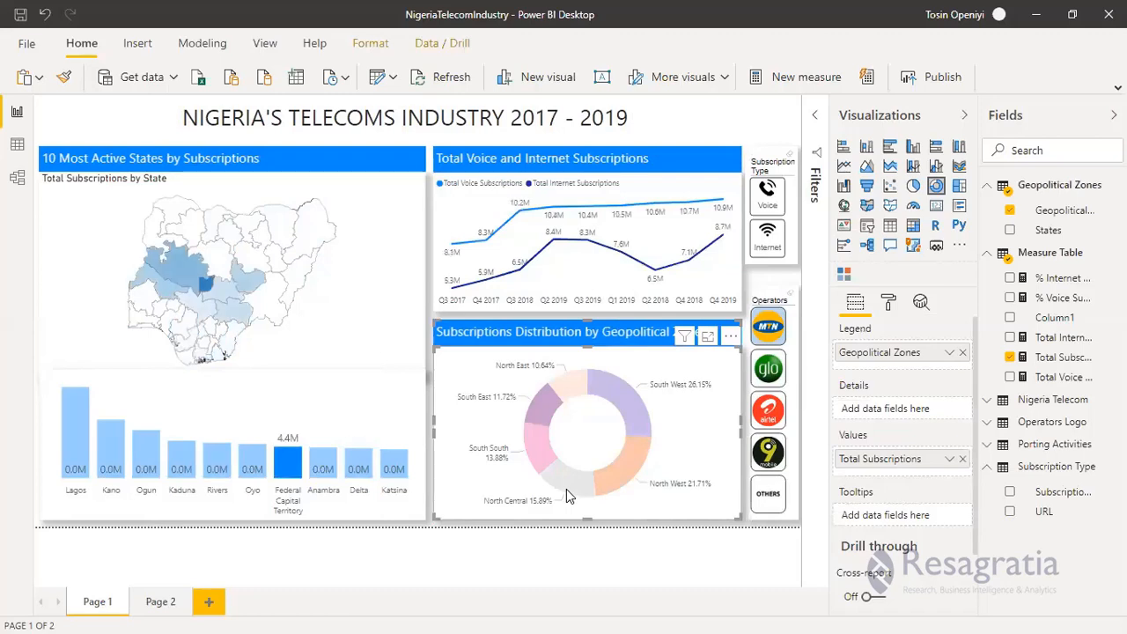
pyautogui.click(624, 478)
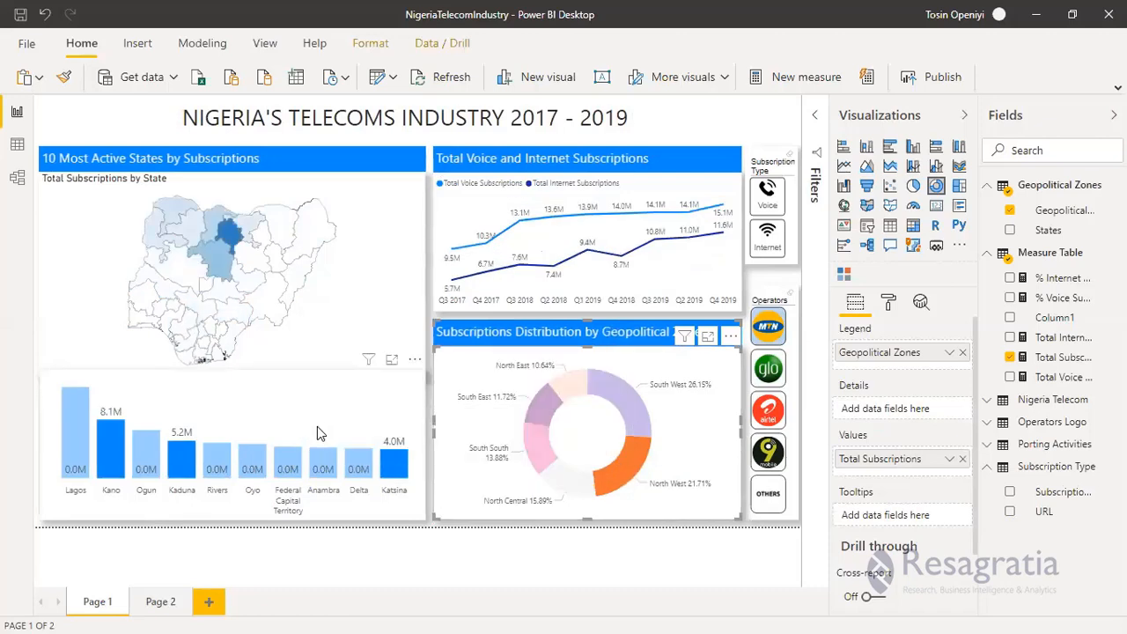
pyautogui.click(658, 370)
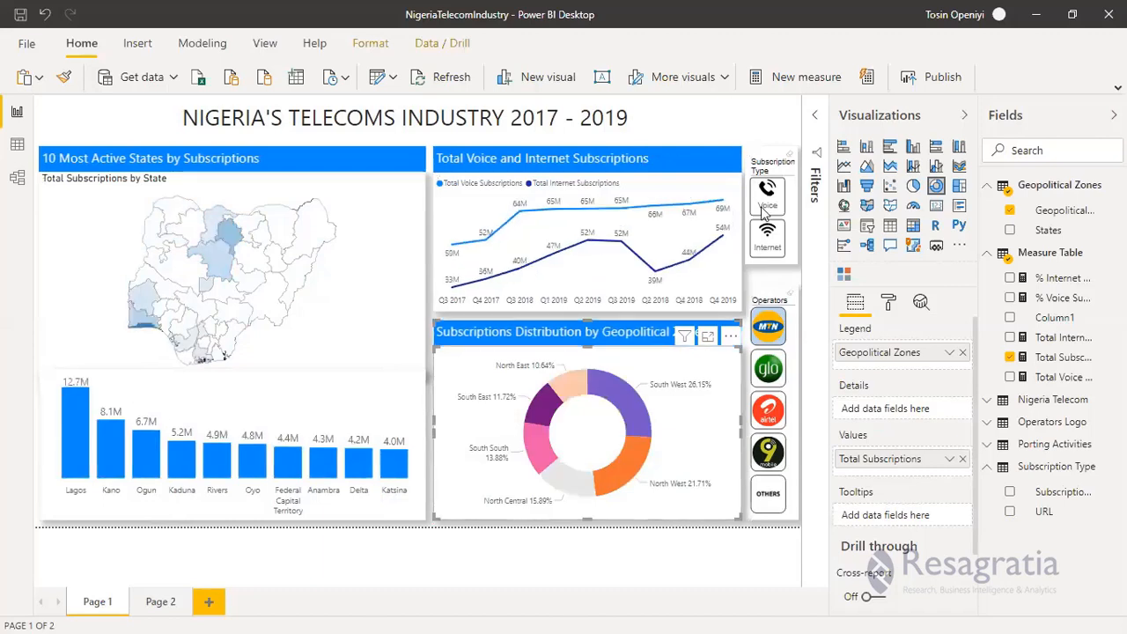
# Step: Replace the MTN operator filter with Glo and try Airtel in combination with it
pyautogui.click(791, 299)
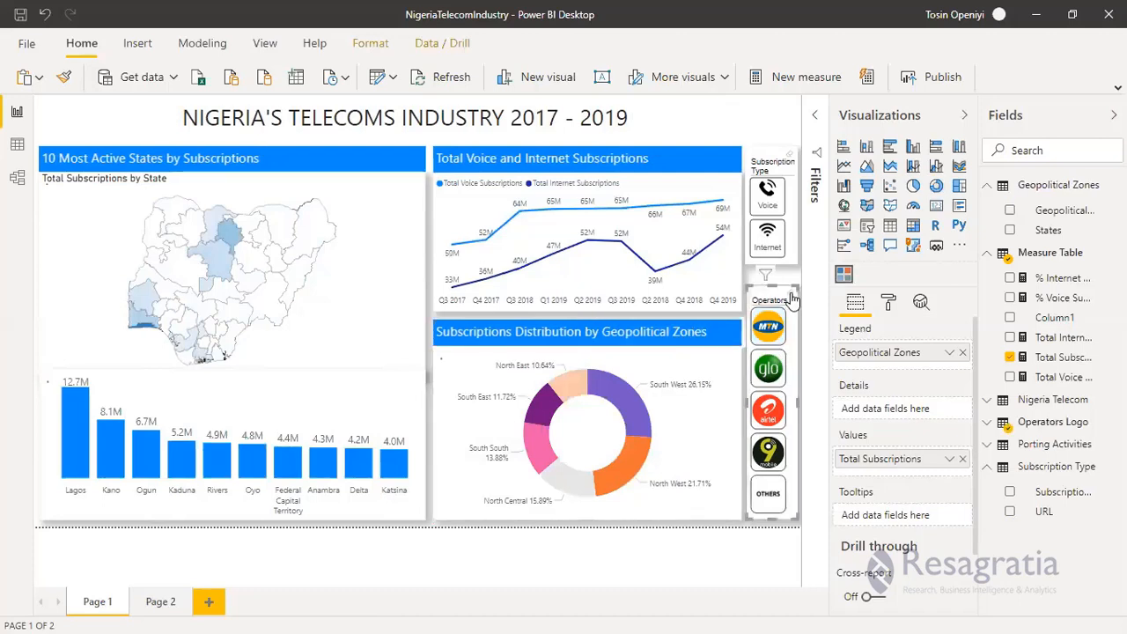
pyautogui.click(769, 371)
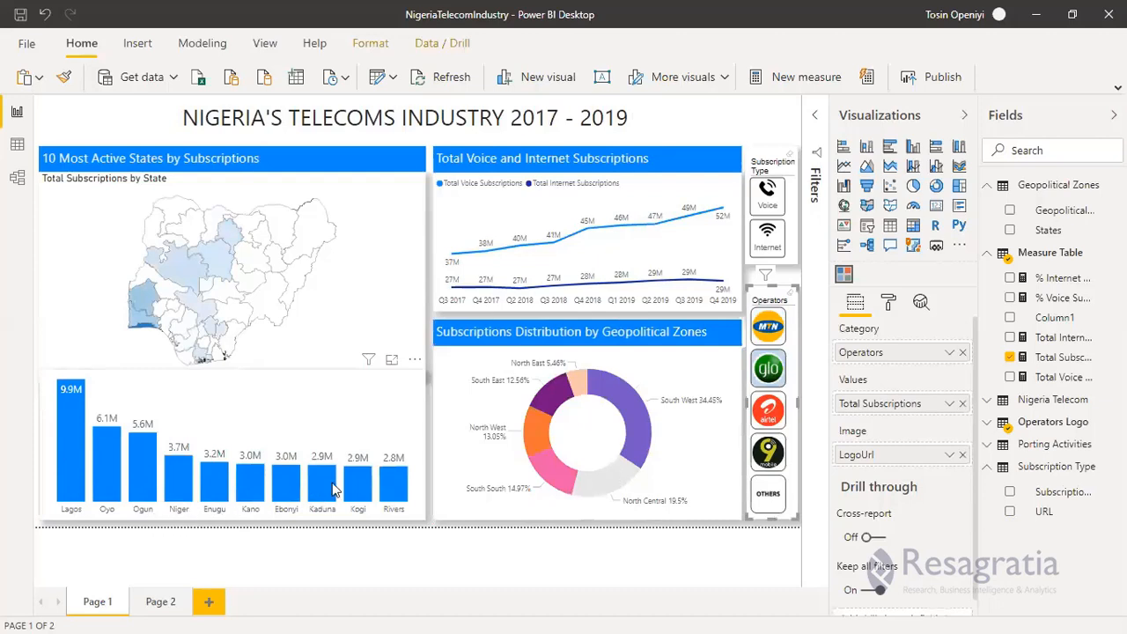
pyautogui.click(767, 410)
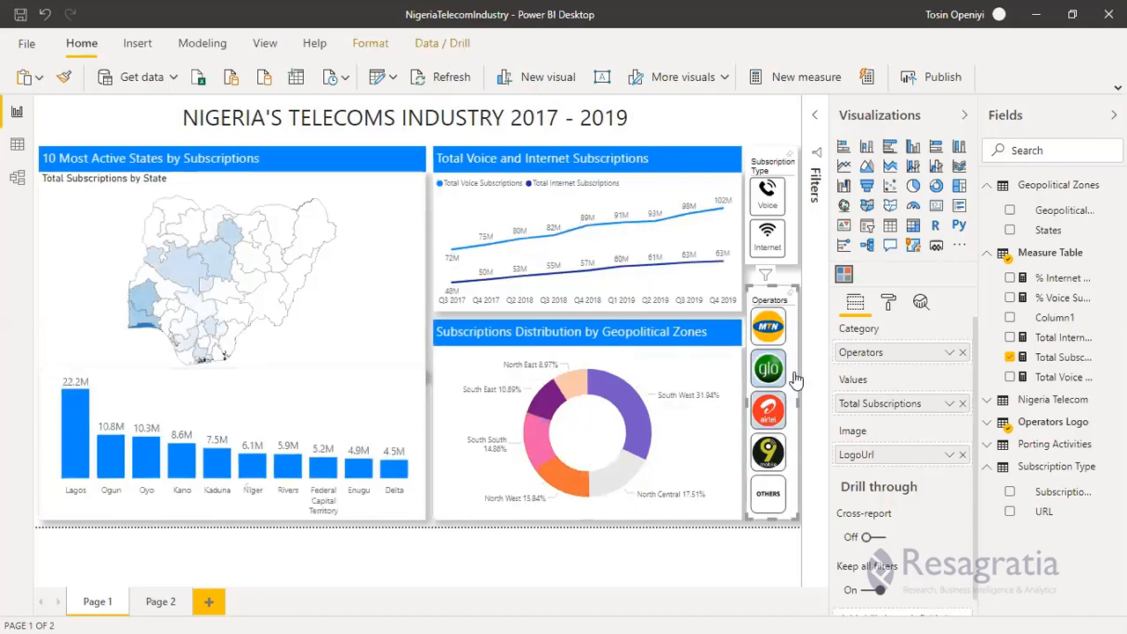
pyautogui.click(767, 410)
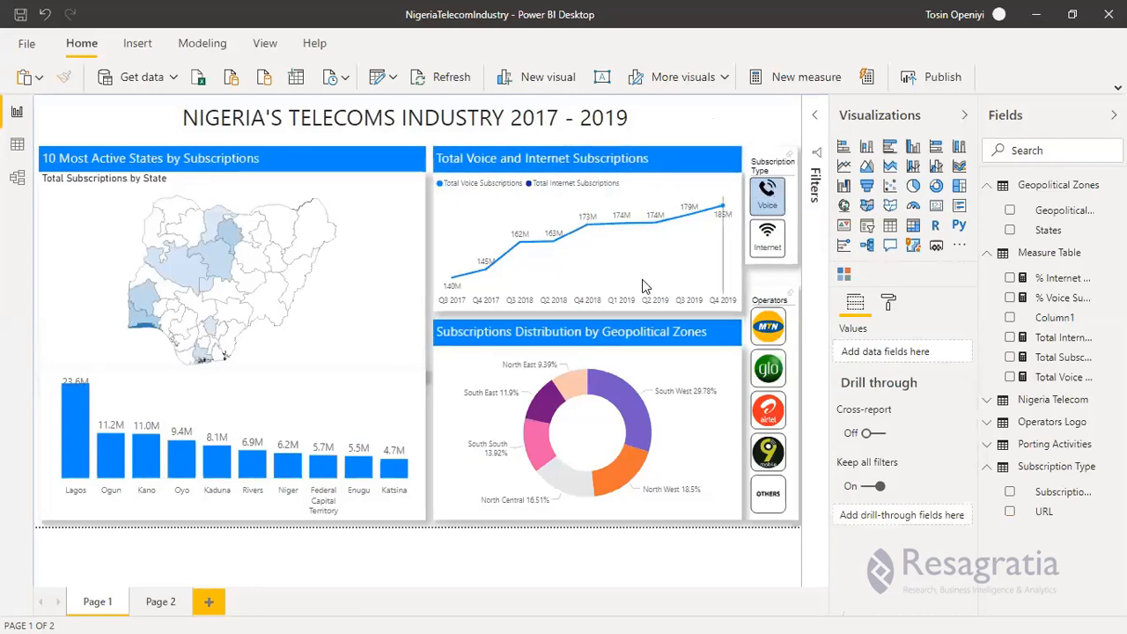
# Step: Switch the dashboard's subscription type filter to Internet and back to Voice to compare the charts
pyautogui.click(766, 246)
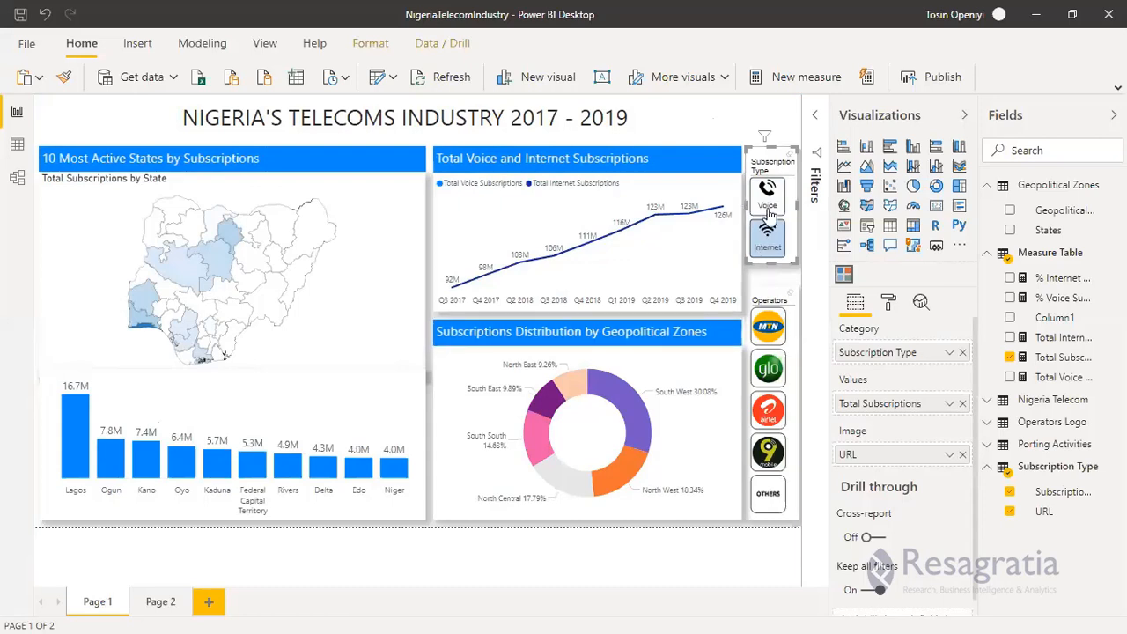
pyautogui.click(767, 209)
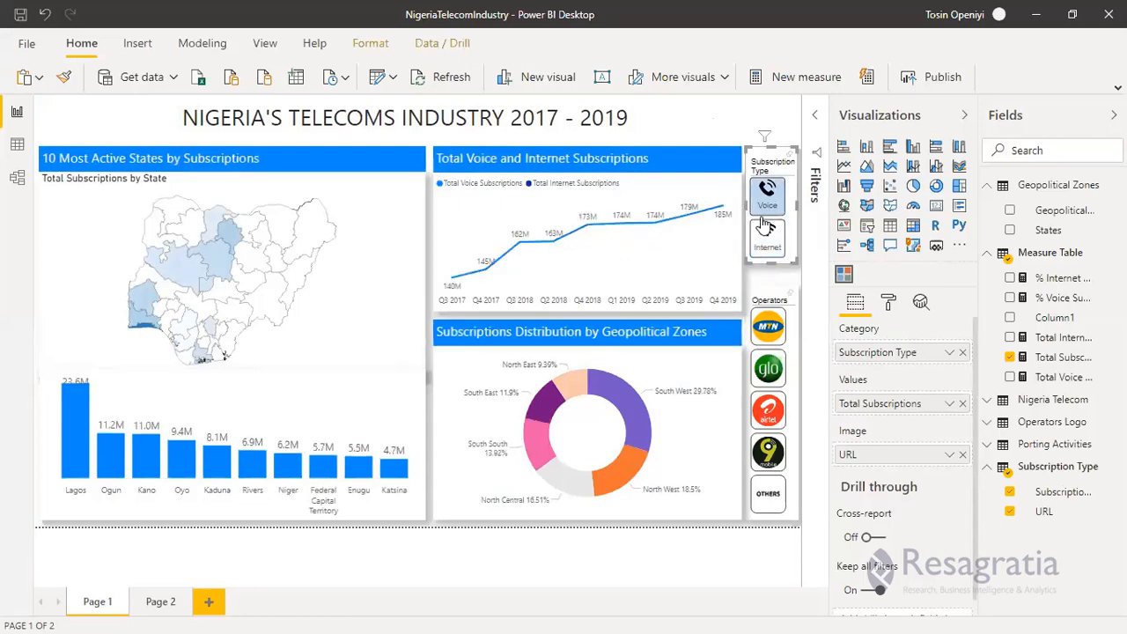
# Step: Clear the subscription type slicer's selection and deselect the slicer
pyautogui.click(788, 160)
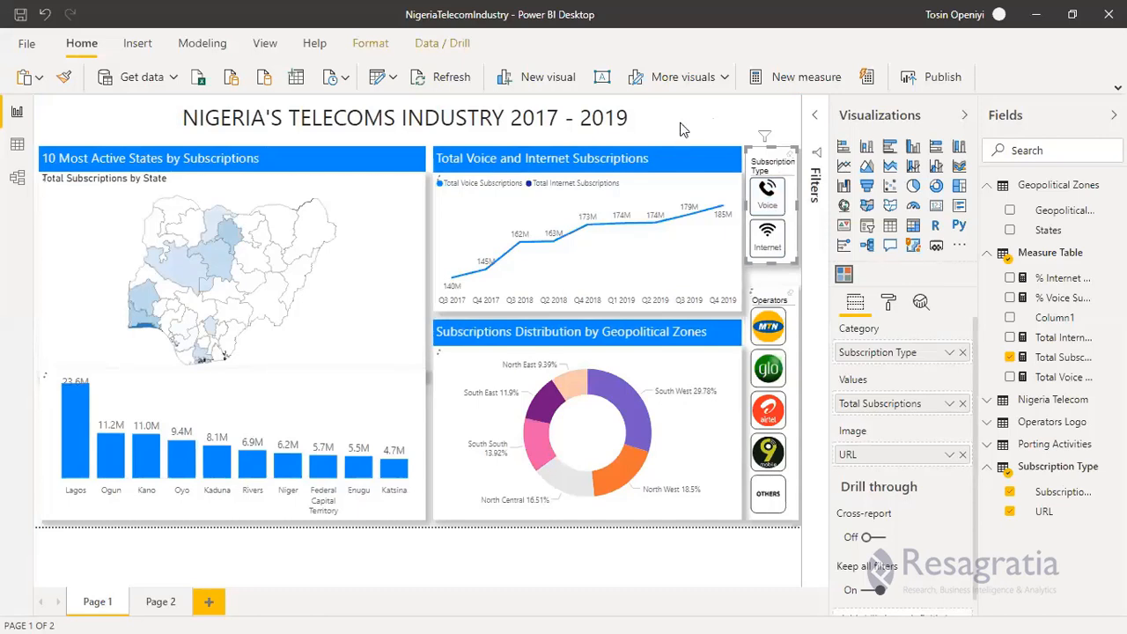
pyautogui.click(683, 128)
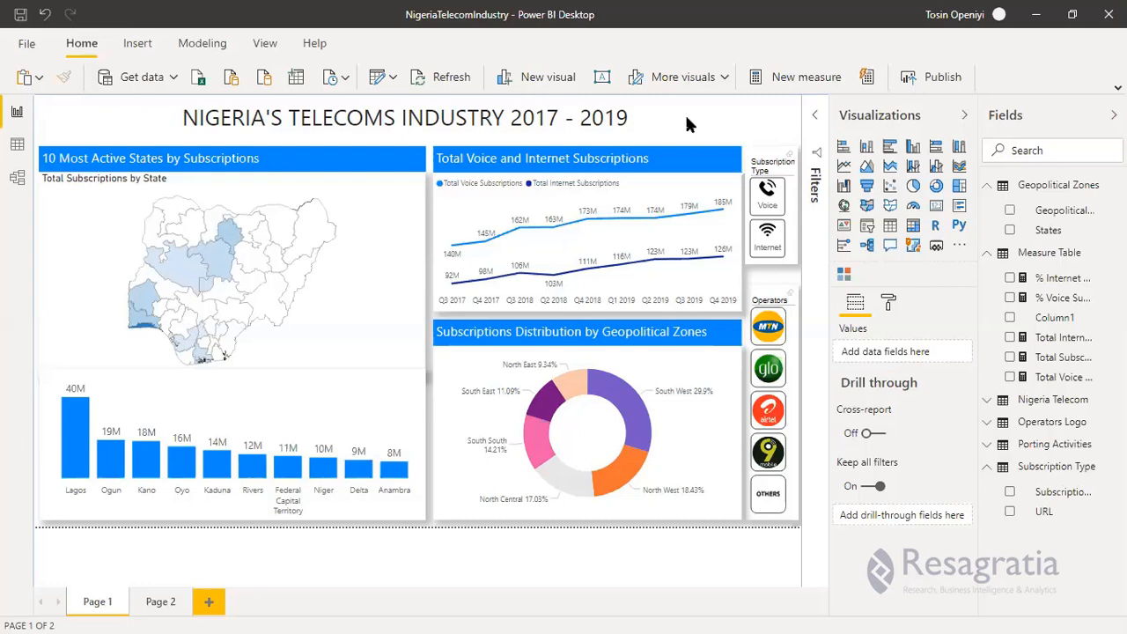
# Step: Rename the Category field of the subscription type slicer to "Subscription" for this visual
pyautogui.click(781, 266)
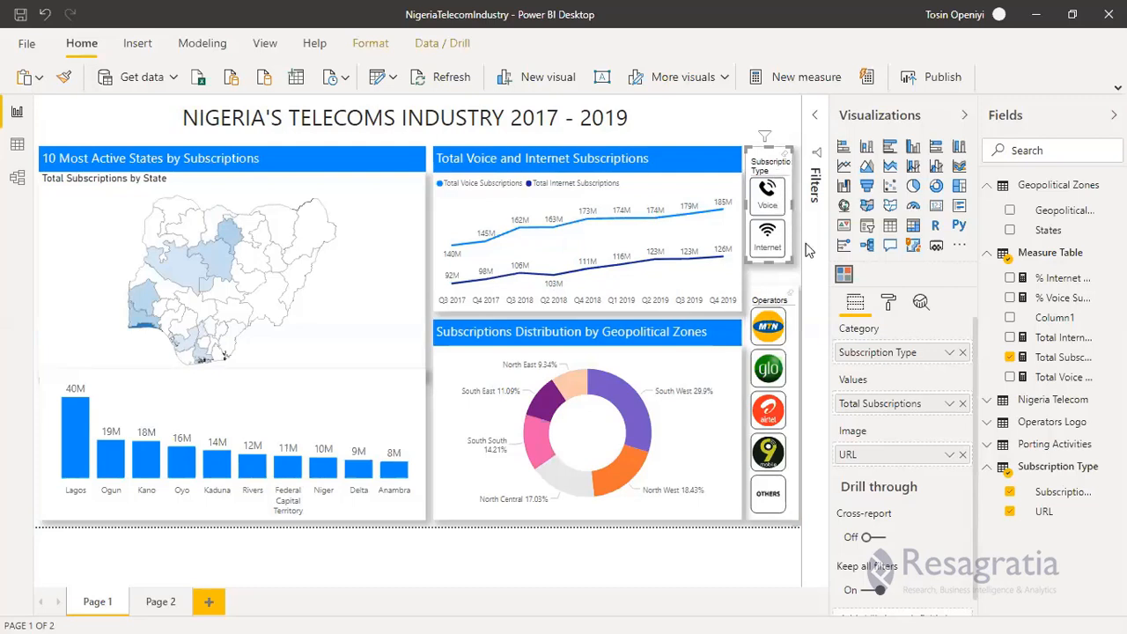
pyautogui.doubleClick(919, 350)
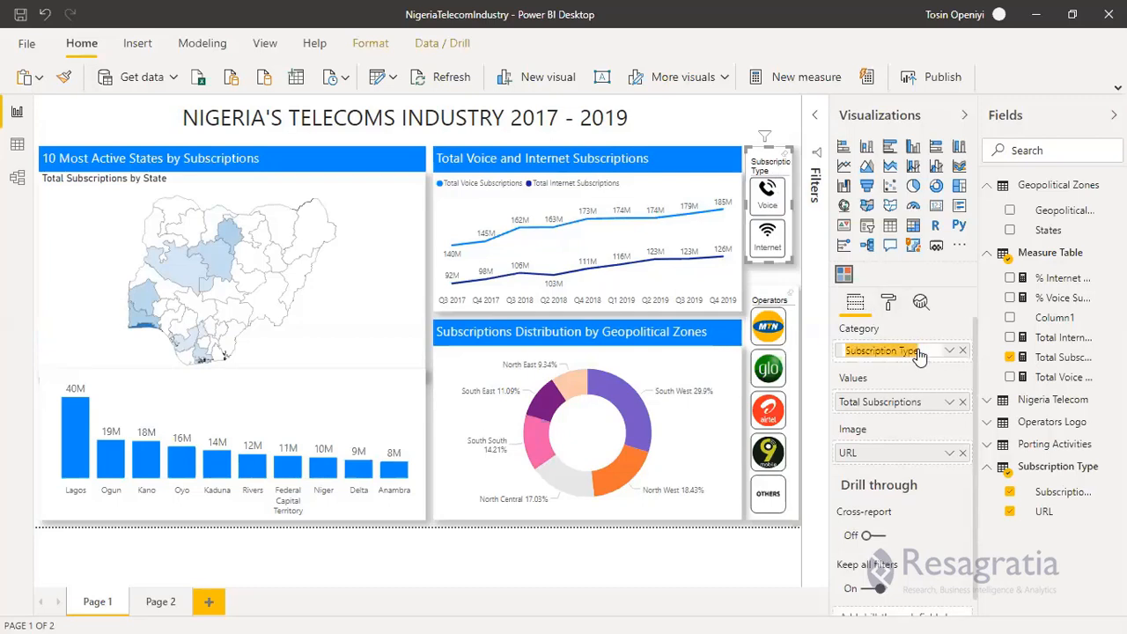
pyautogui.click(921, 350)
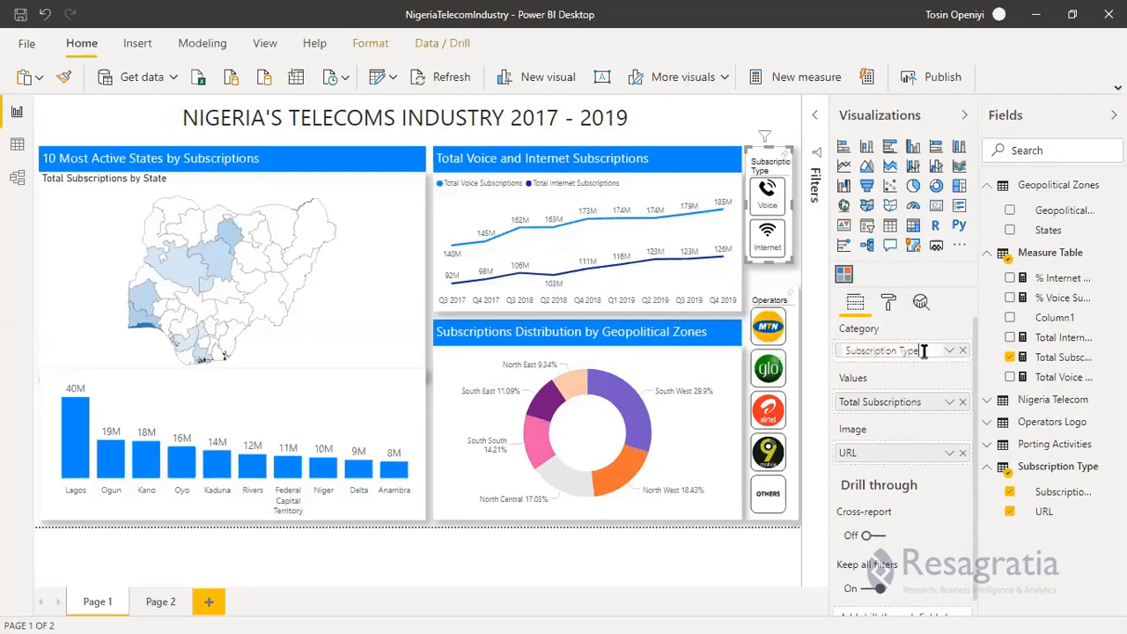
pyautogui.press('BackSpace')
pyautogui.press('BackSpace')
pyautogui.press('BackSpace')
pyautogui.press('BackSpace')
pyautogui.press('BackSpace')
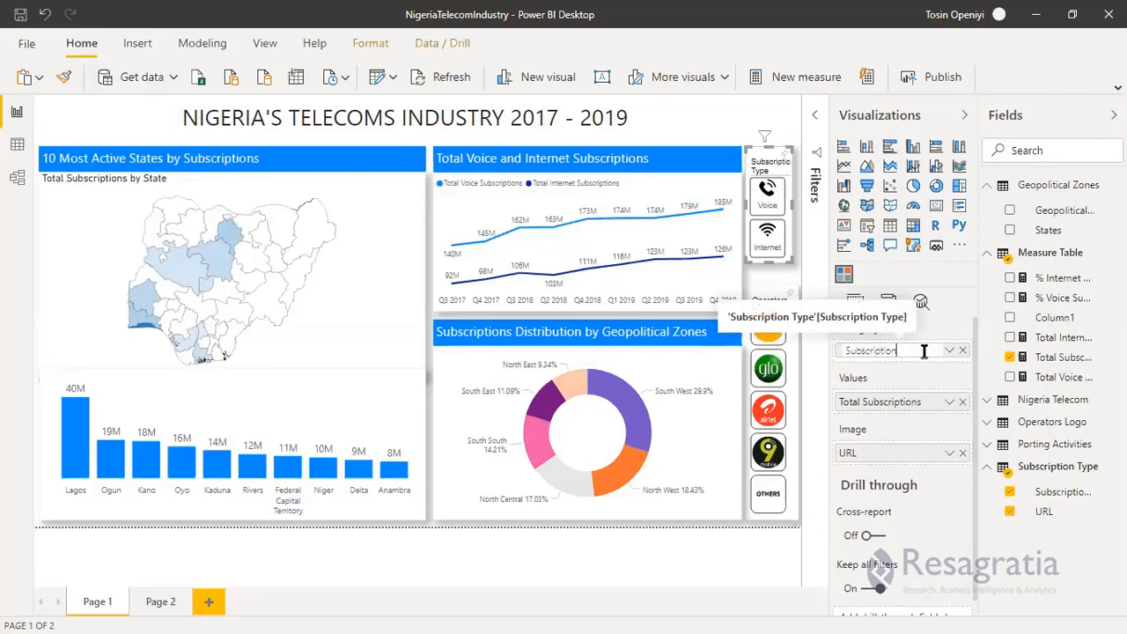
pyautogui.press('Return')
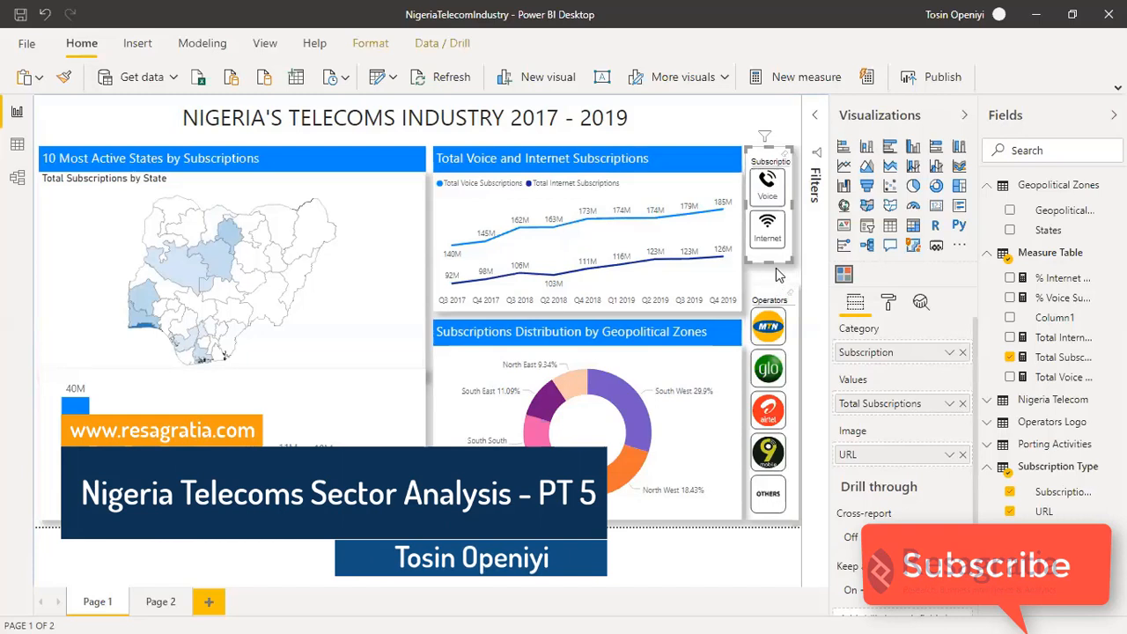
pyautogui.click(775, 268)
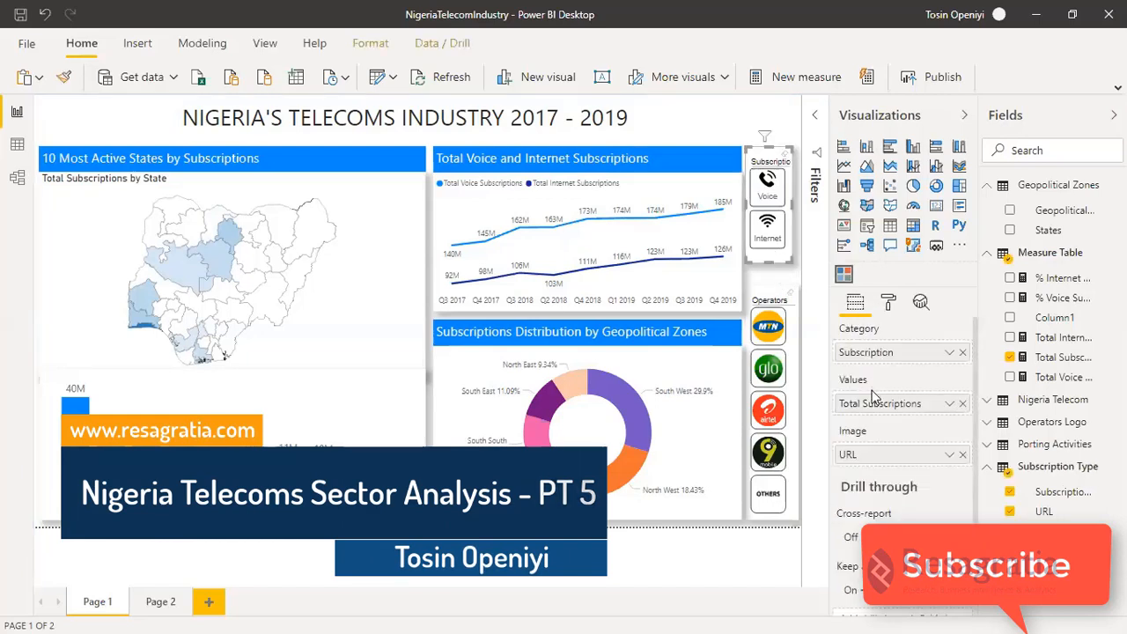
pyautogui.click(889, 304)
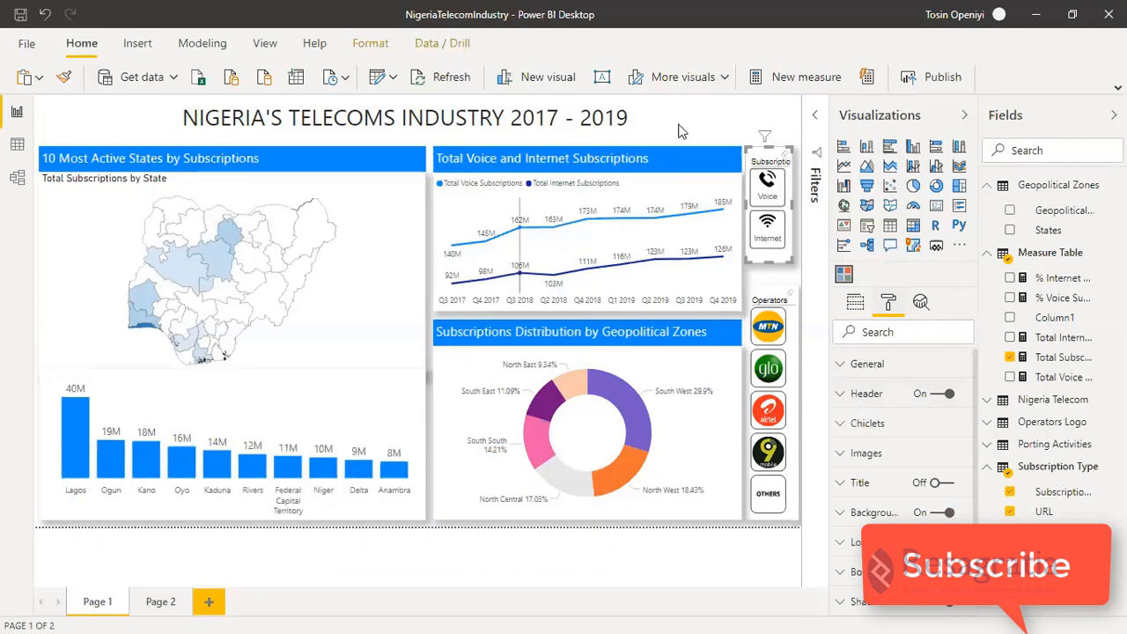
pyautogui.click(118, 131)
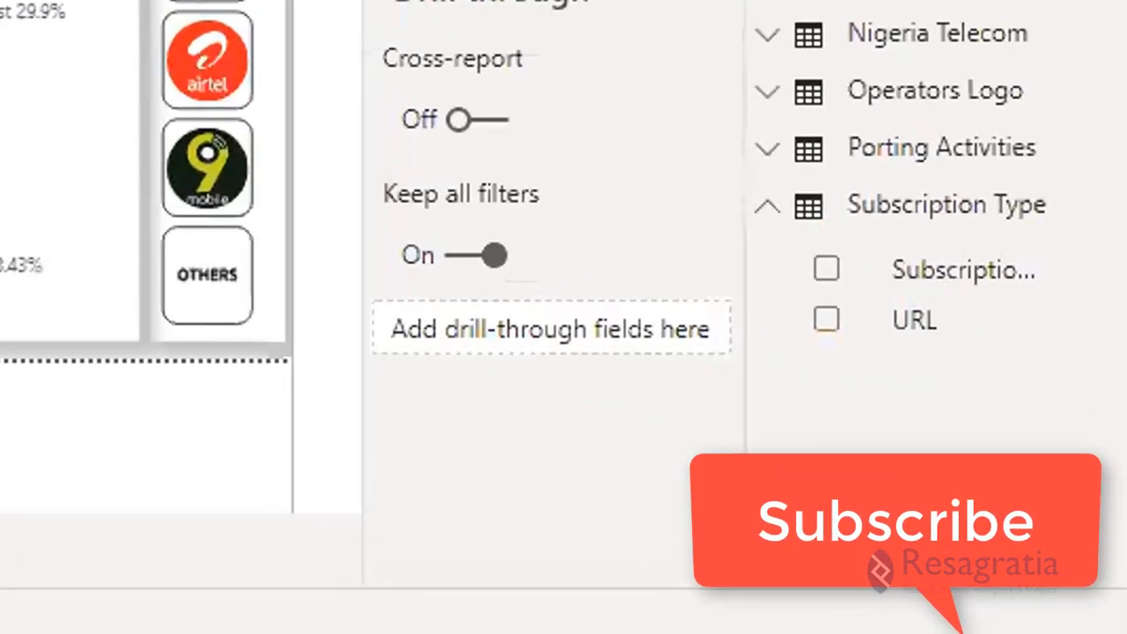